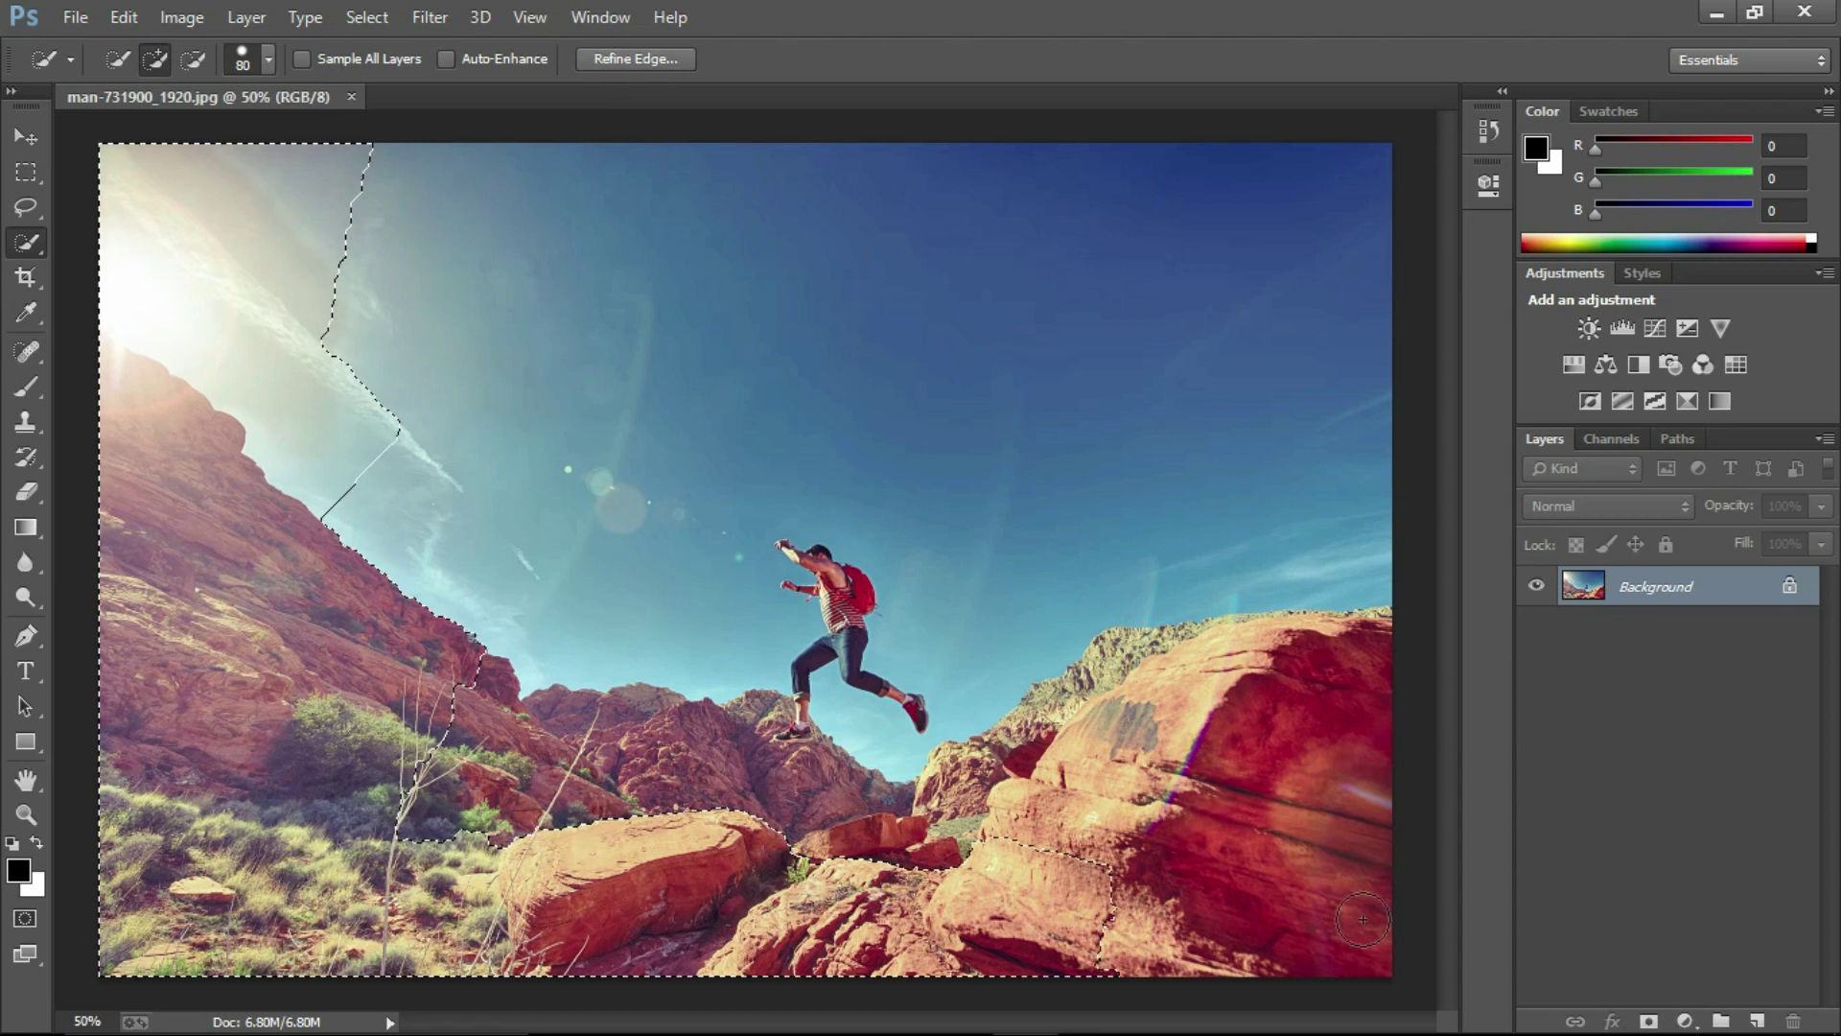
# - Extend the quick selection over the remaining rocks and sky so that everything except the man is selected
pyautogui.moveTo(1341, 844); pyautogui.dragTo(1262, 198)
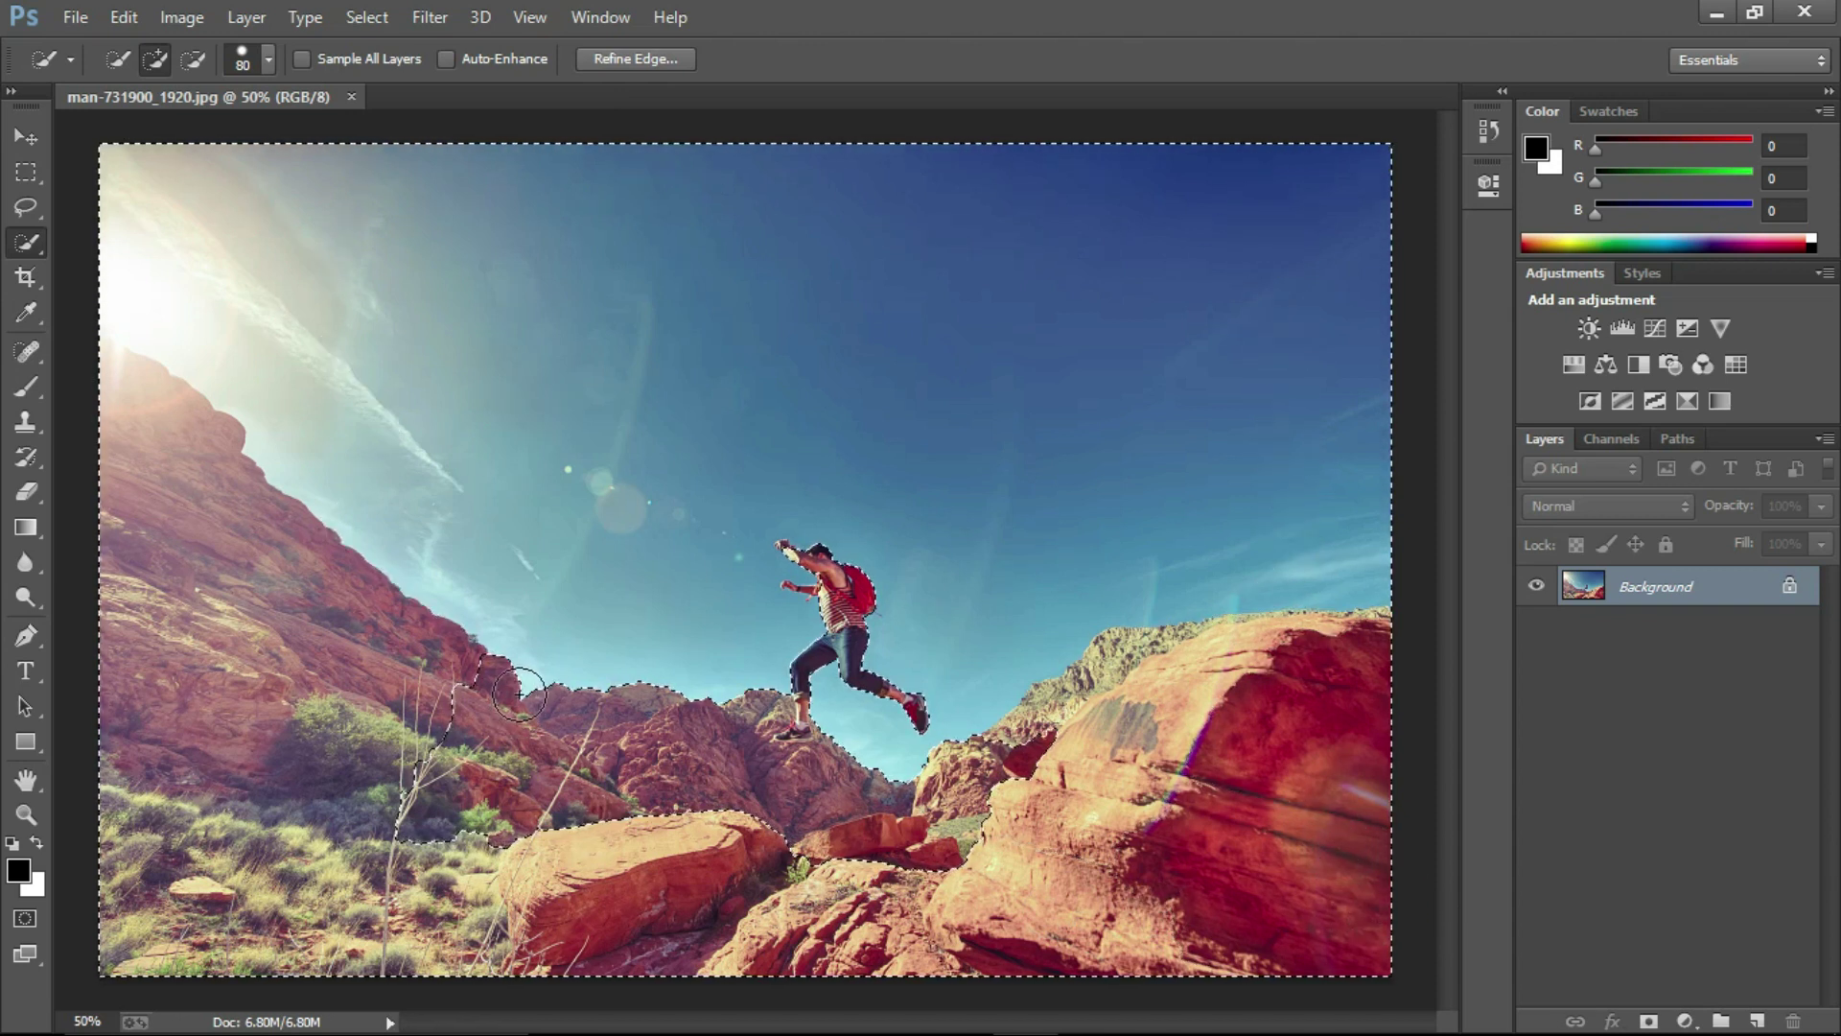
pyautogui.moveTo(679, 707); pyautogui.dragTo(729, 803)
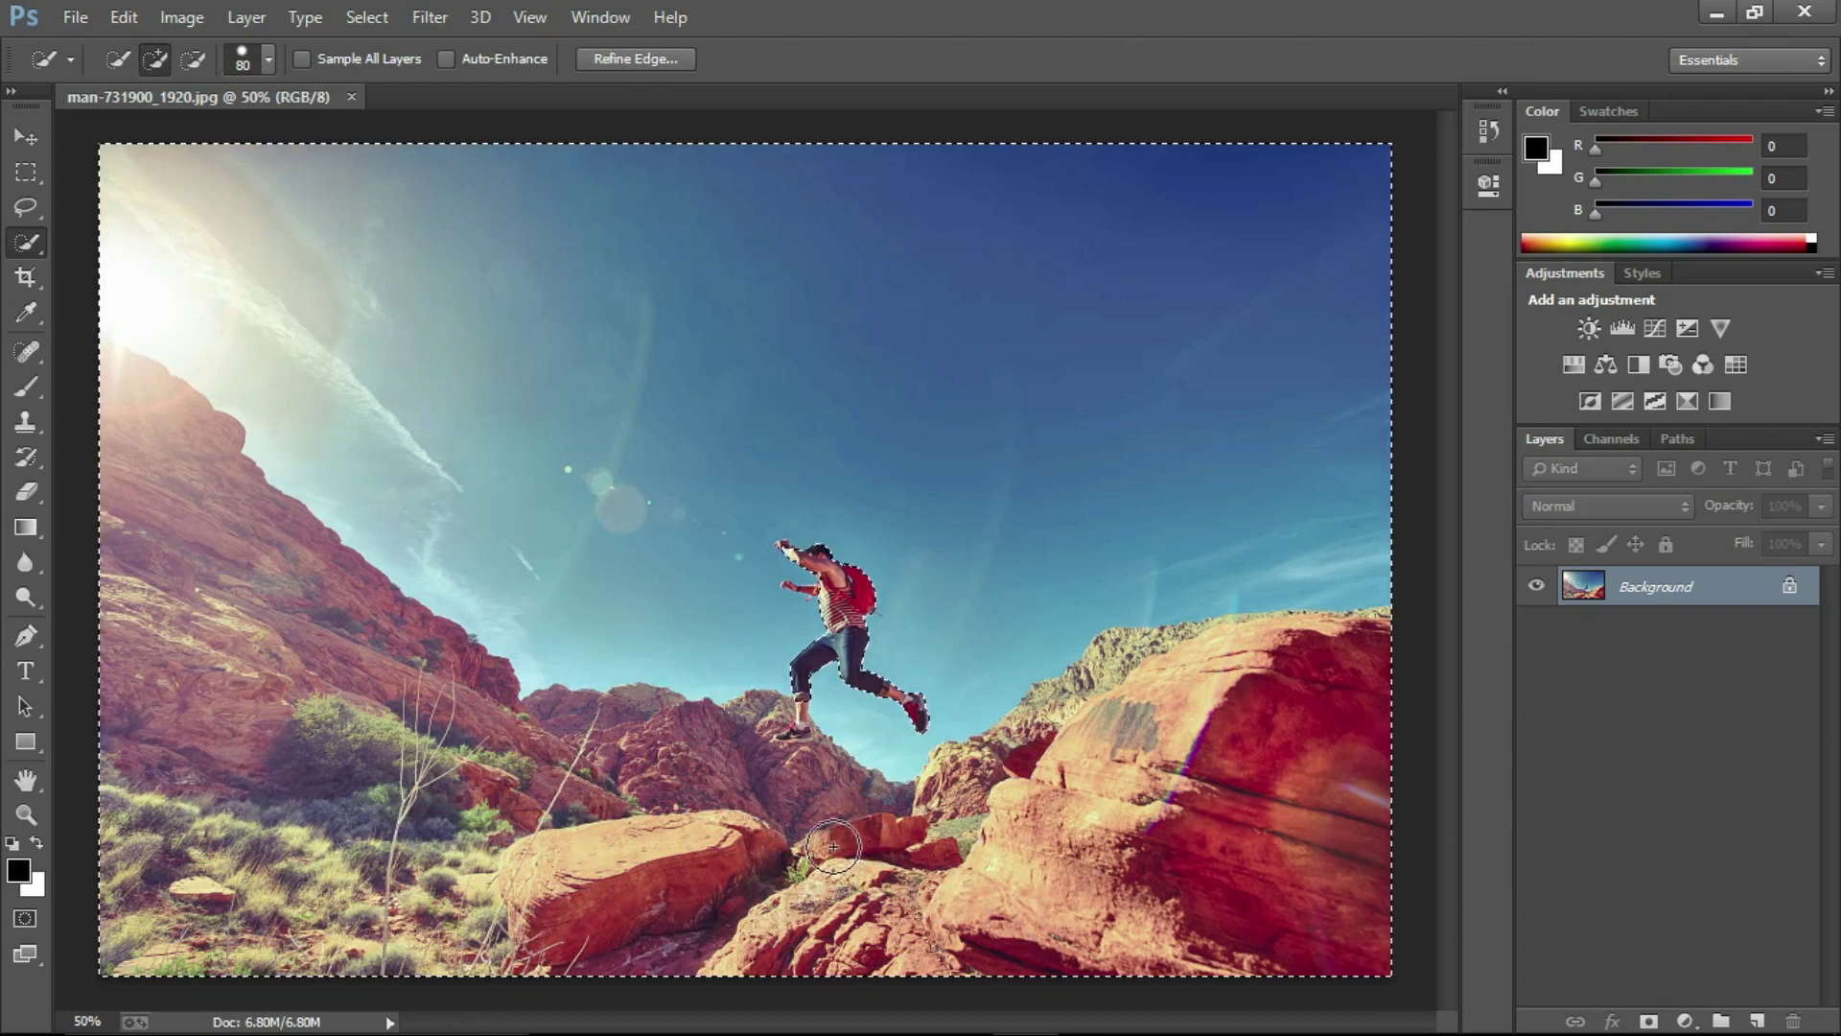
# - Reduce the Quick Selection brush to size 10 and refine the selection edge around the man's hands, lower arm and front leg
pyautogui.hotkey('ctrl', '+')
pyautogui.hotkey('ctrl', '+')
pyautogui.hotkey('ctrl', '+')
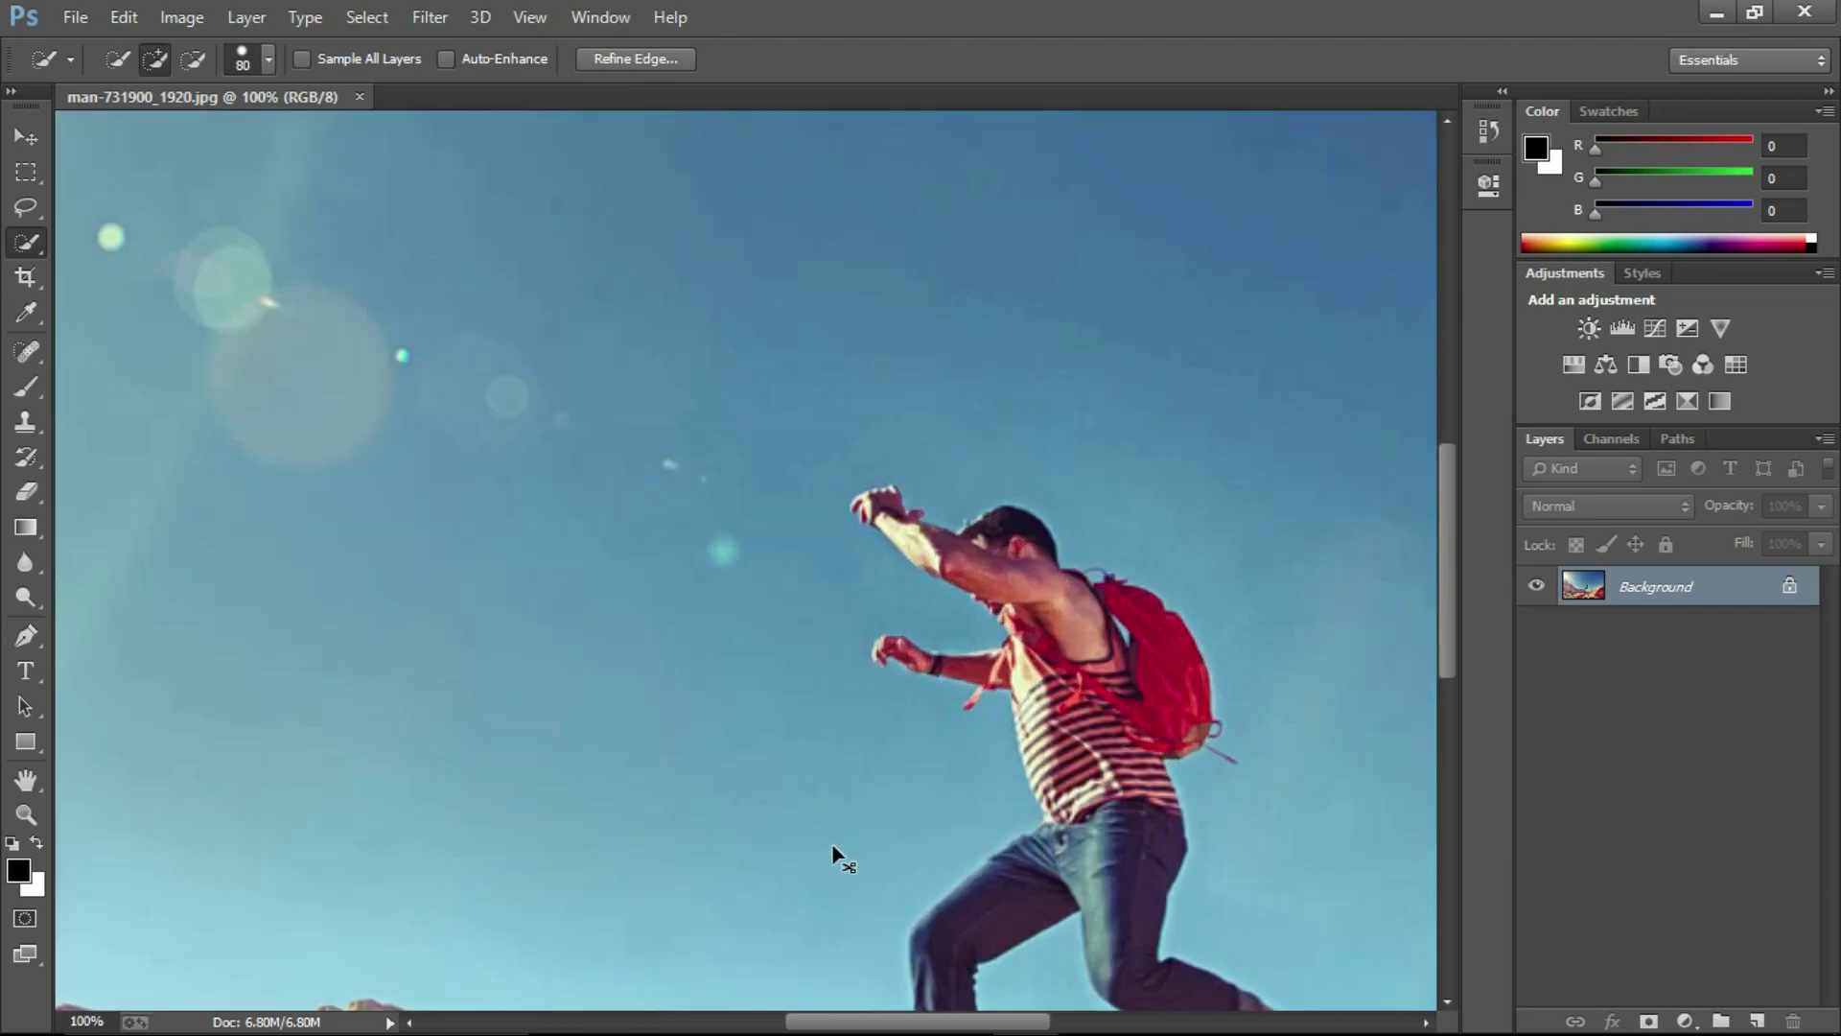
pyautogui.moveTo(1012, 753); pyautogui.dragTo(729, 352)
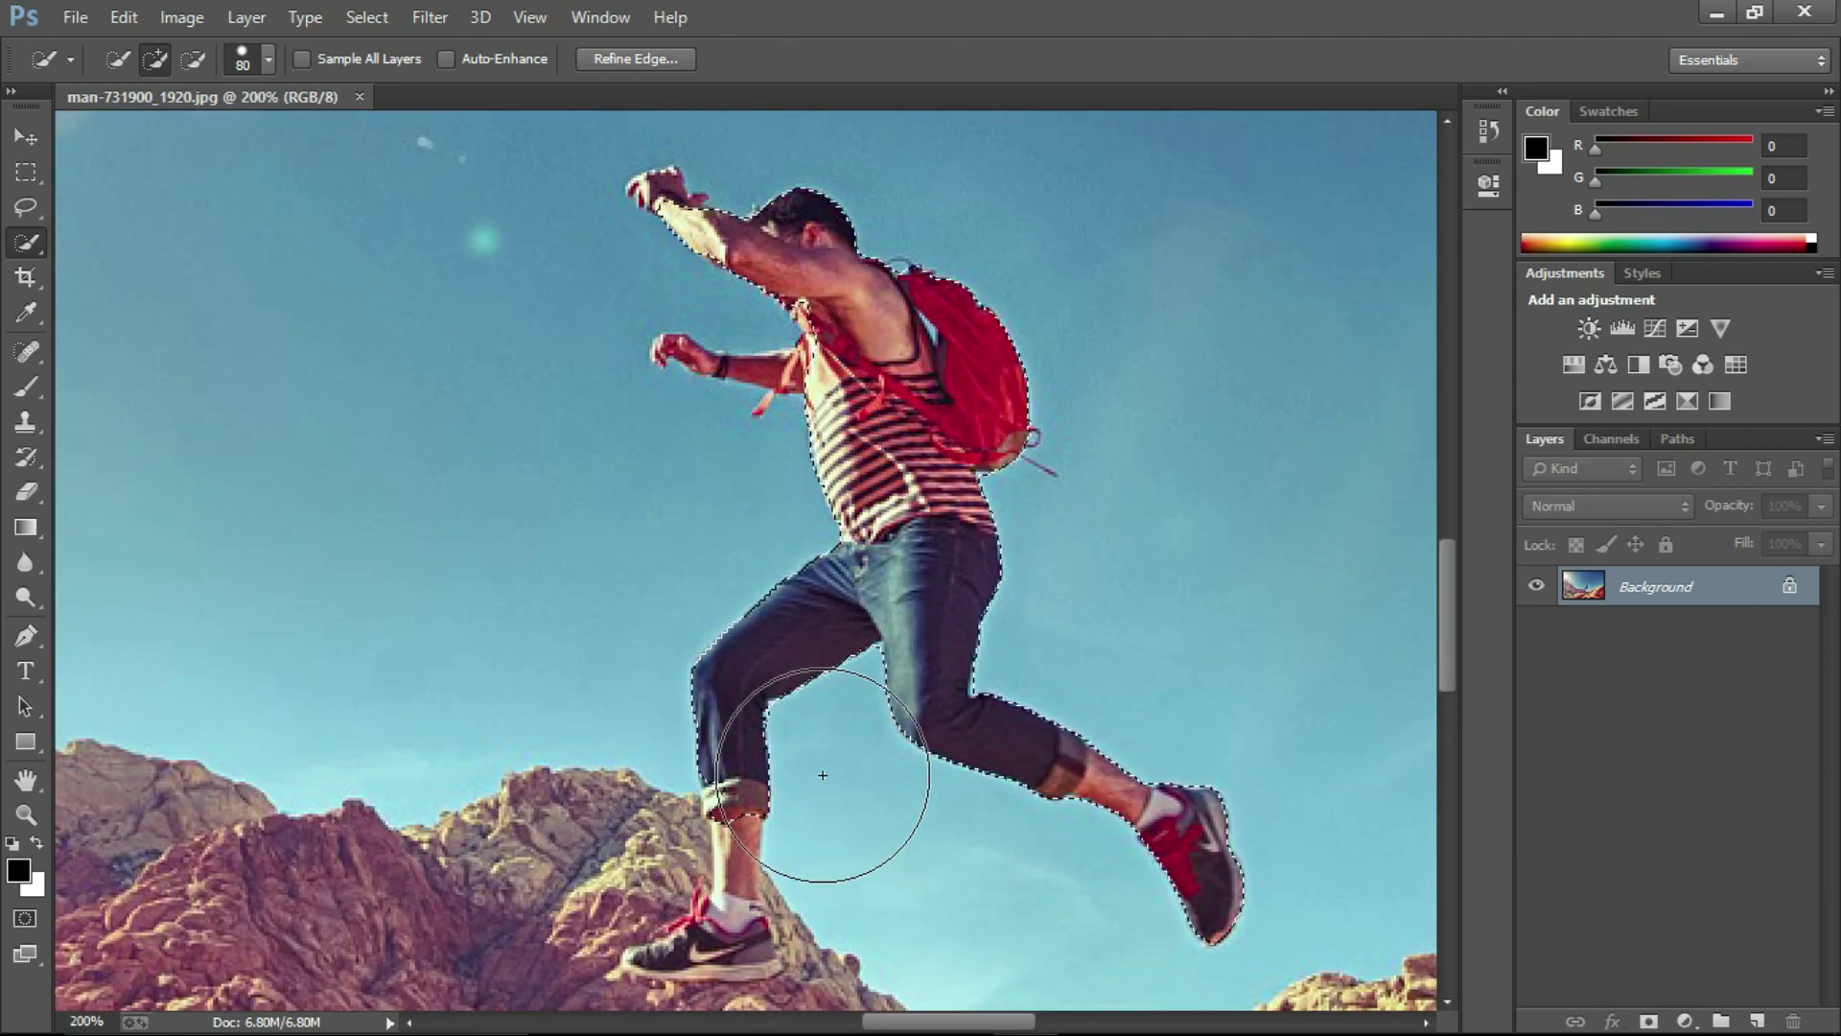
pyautogui.press('[')
pyautogui.press('[')
pyautogui.press('[')
pyautogui.press('[')
pyautogui.press('[')
pyautogui.press('[')
pyautogui.press('[')
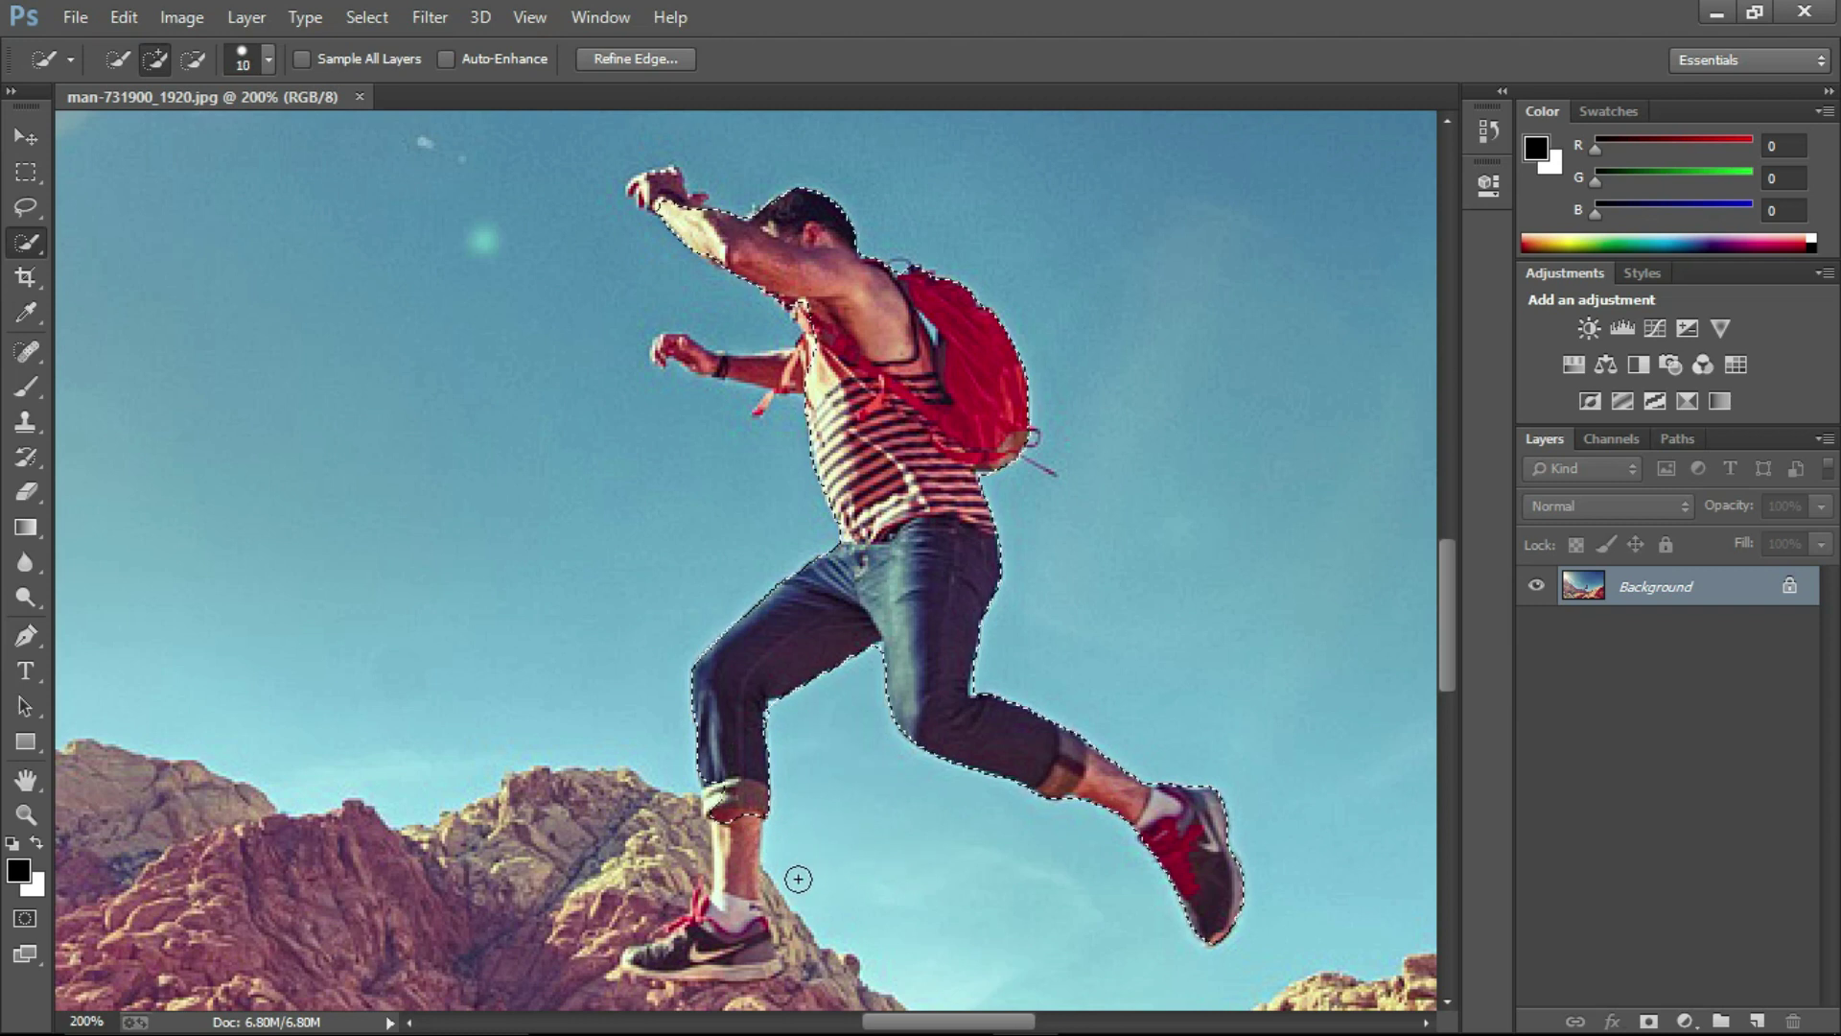
pyautogui.press('alt')
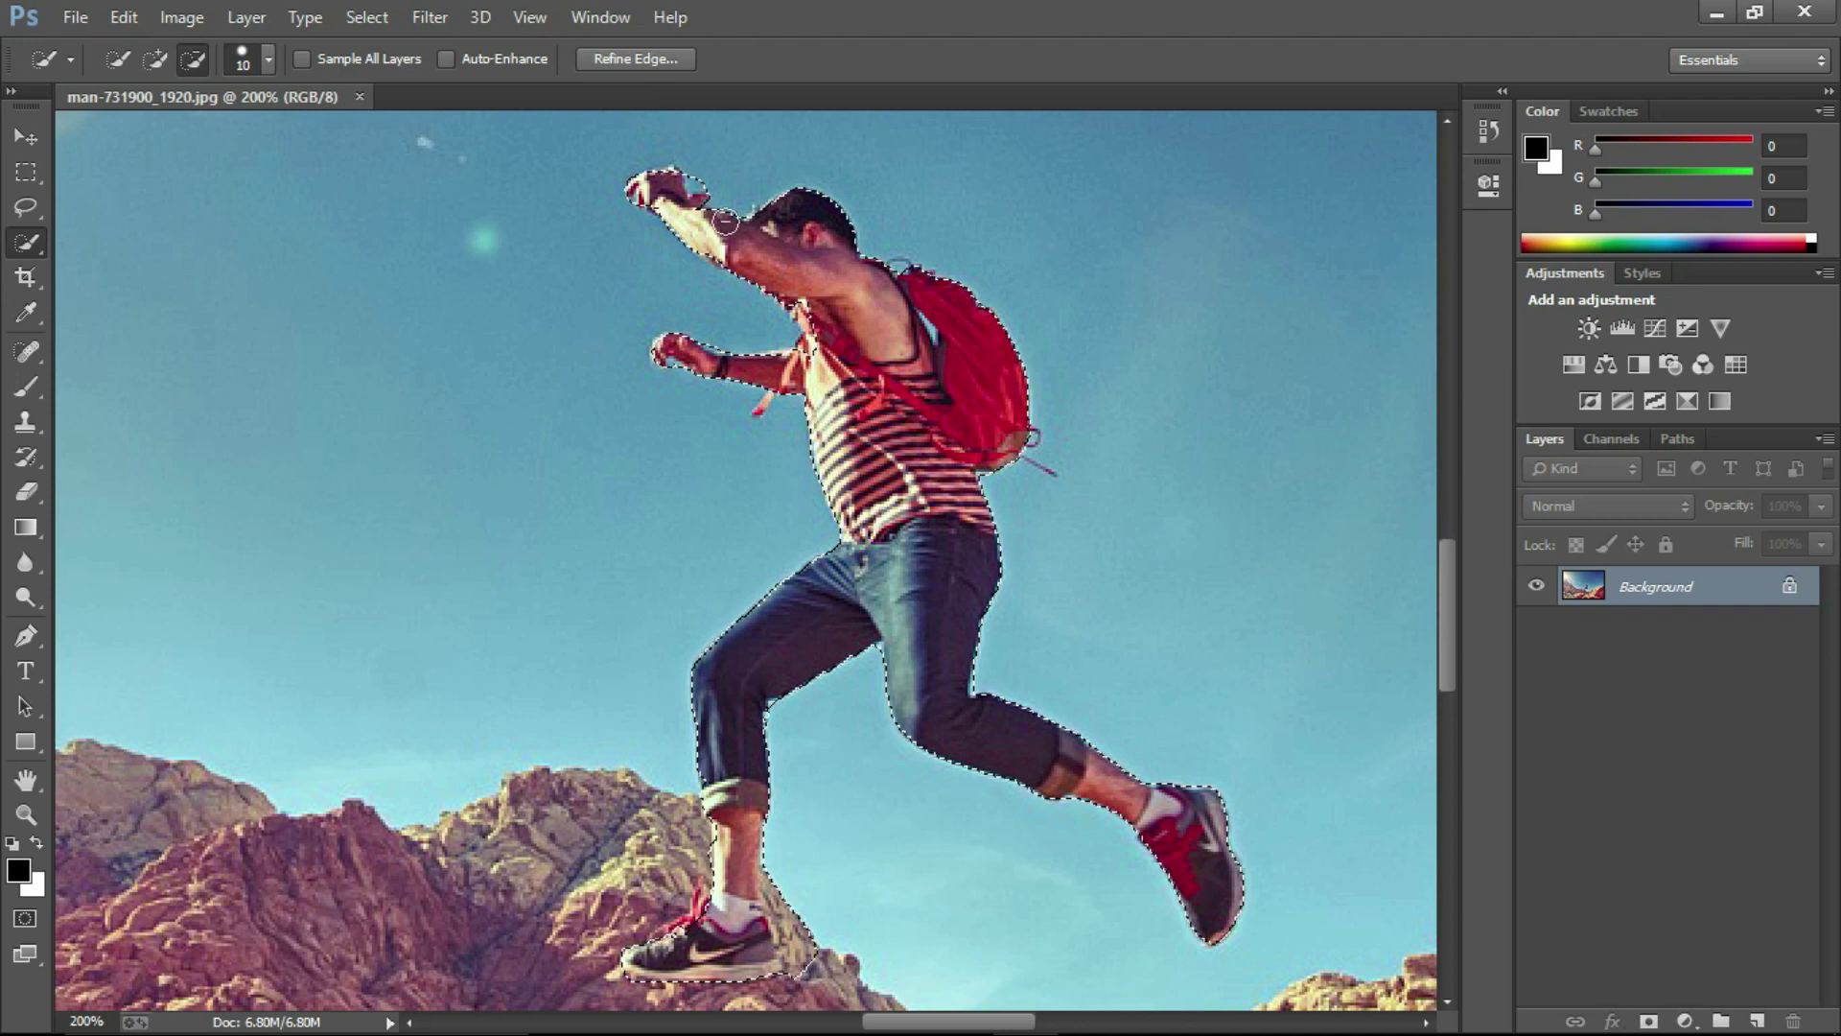
pyautogui.press('alt')
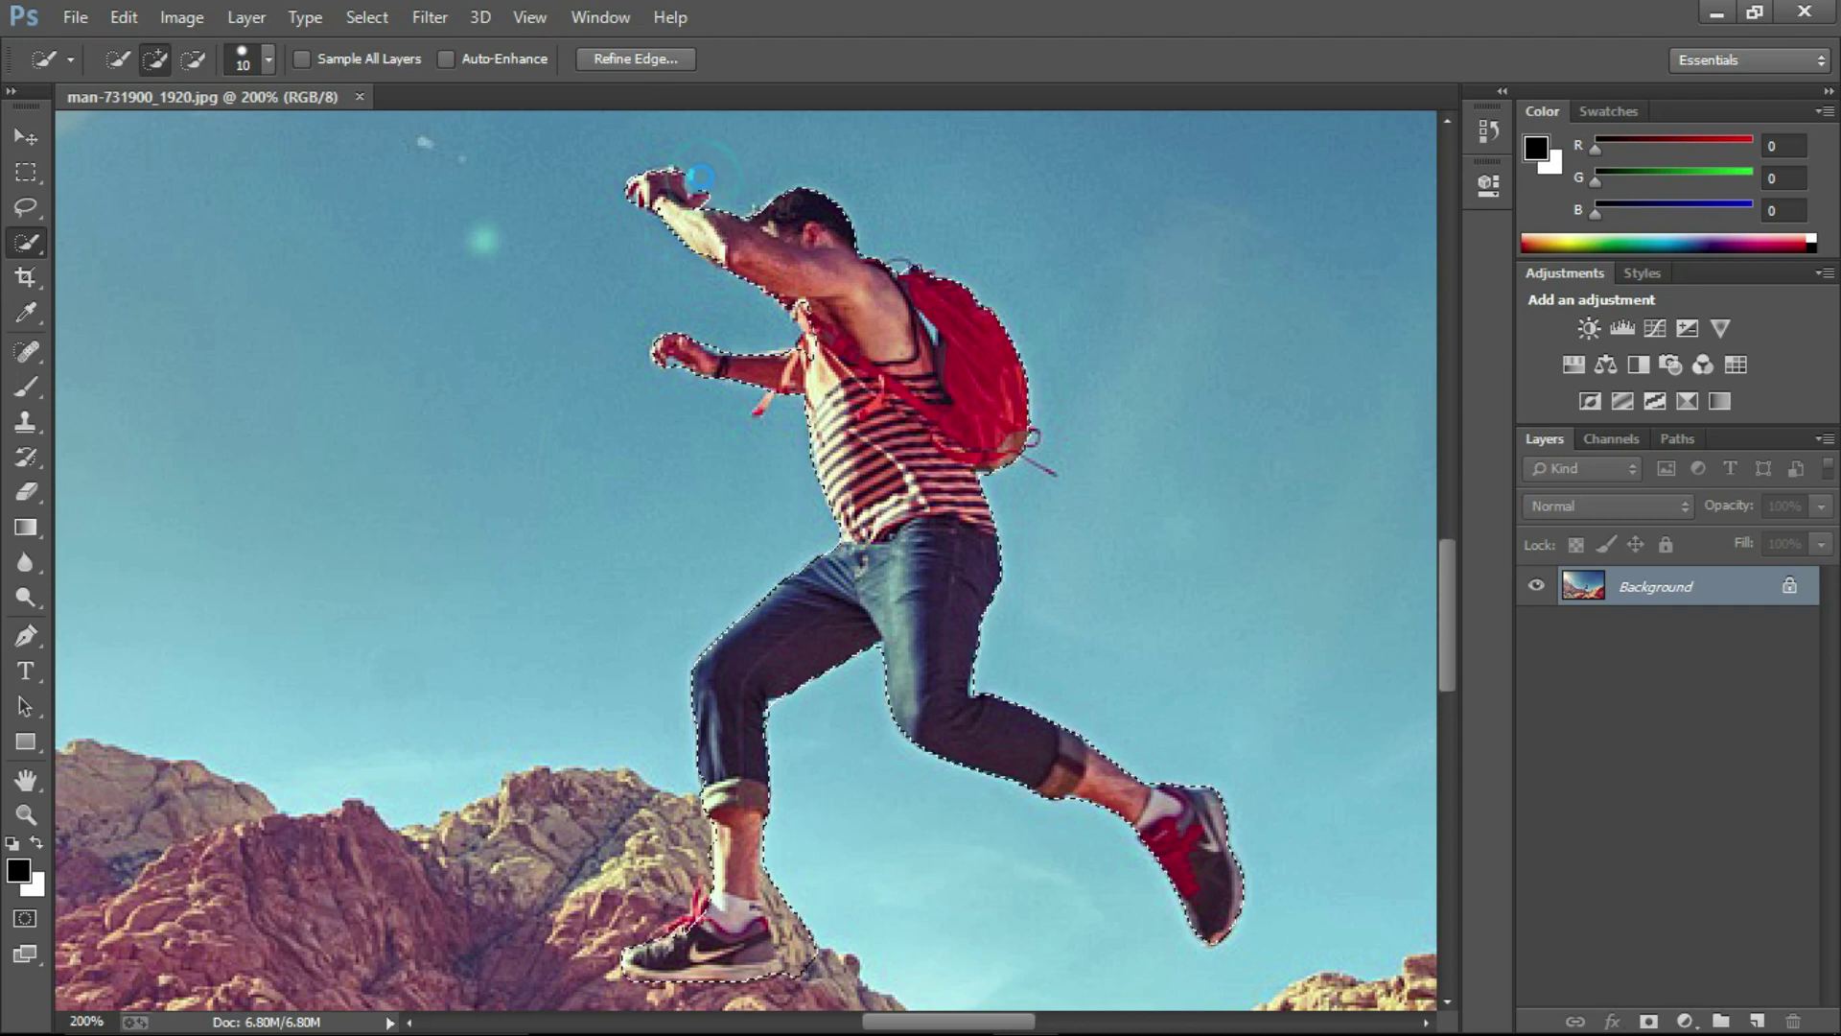
pyautogui.press('alt')
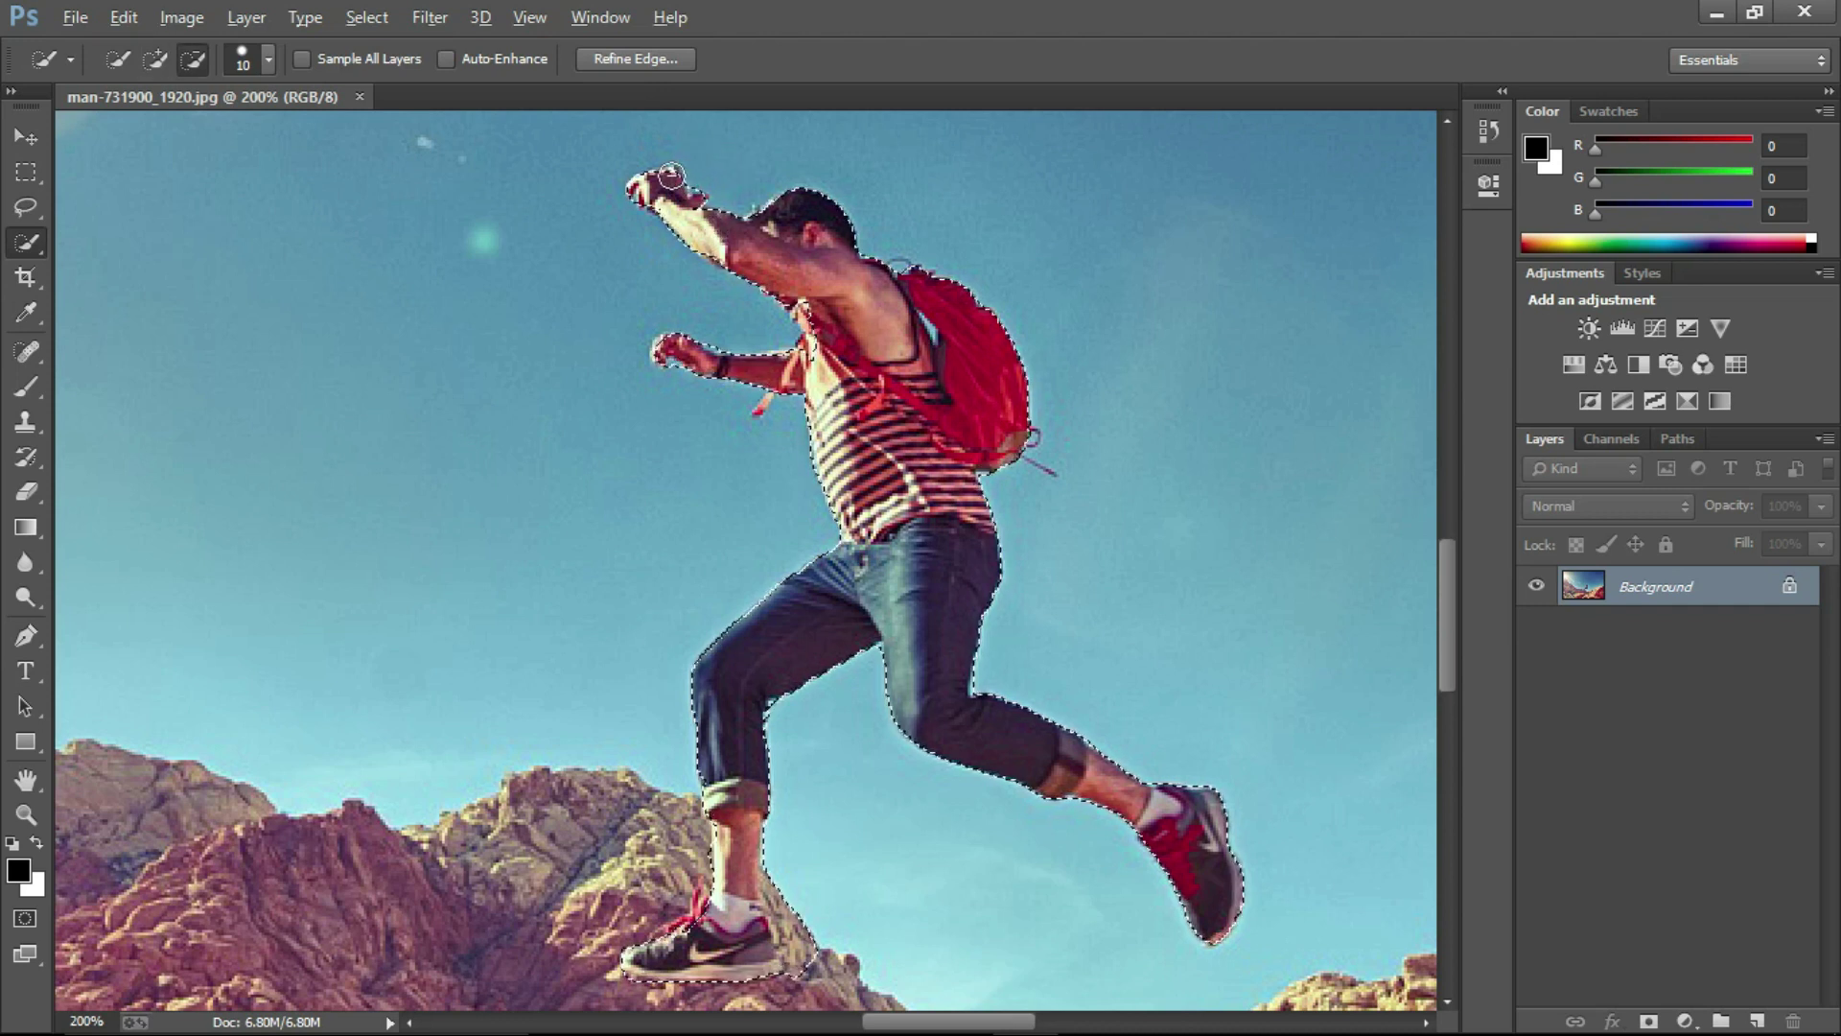
pyautogui.press('alt')
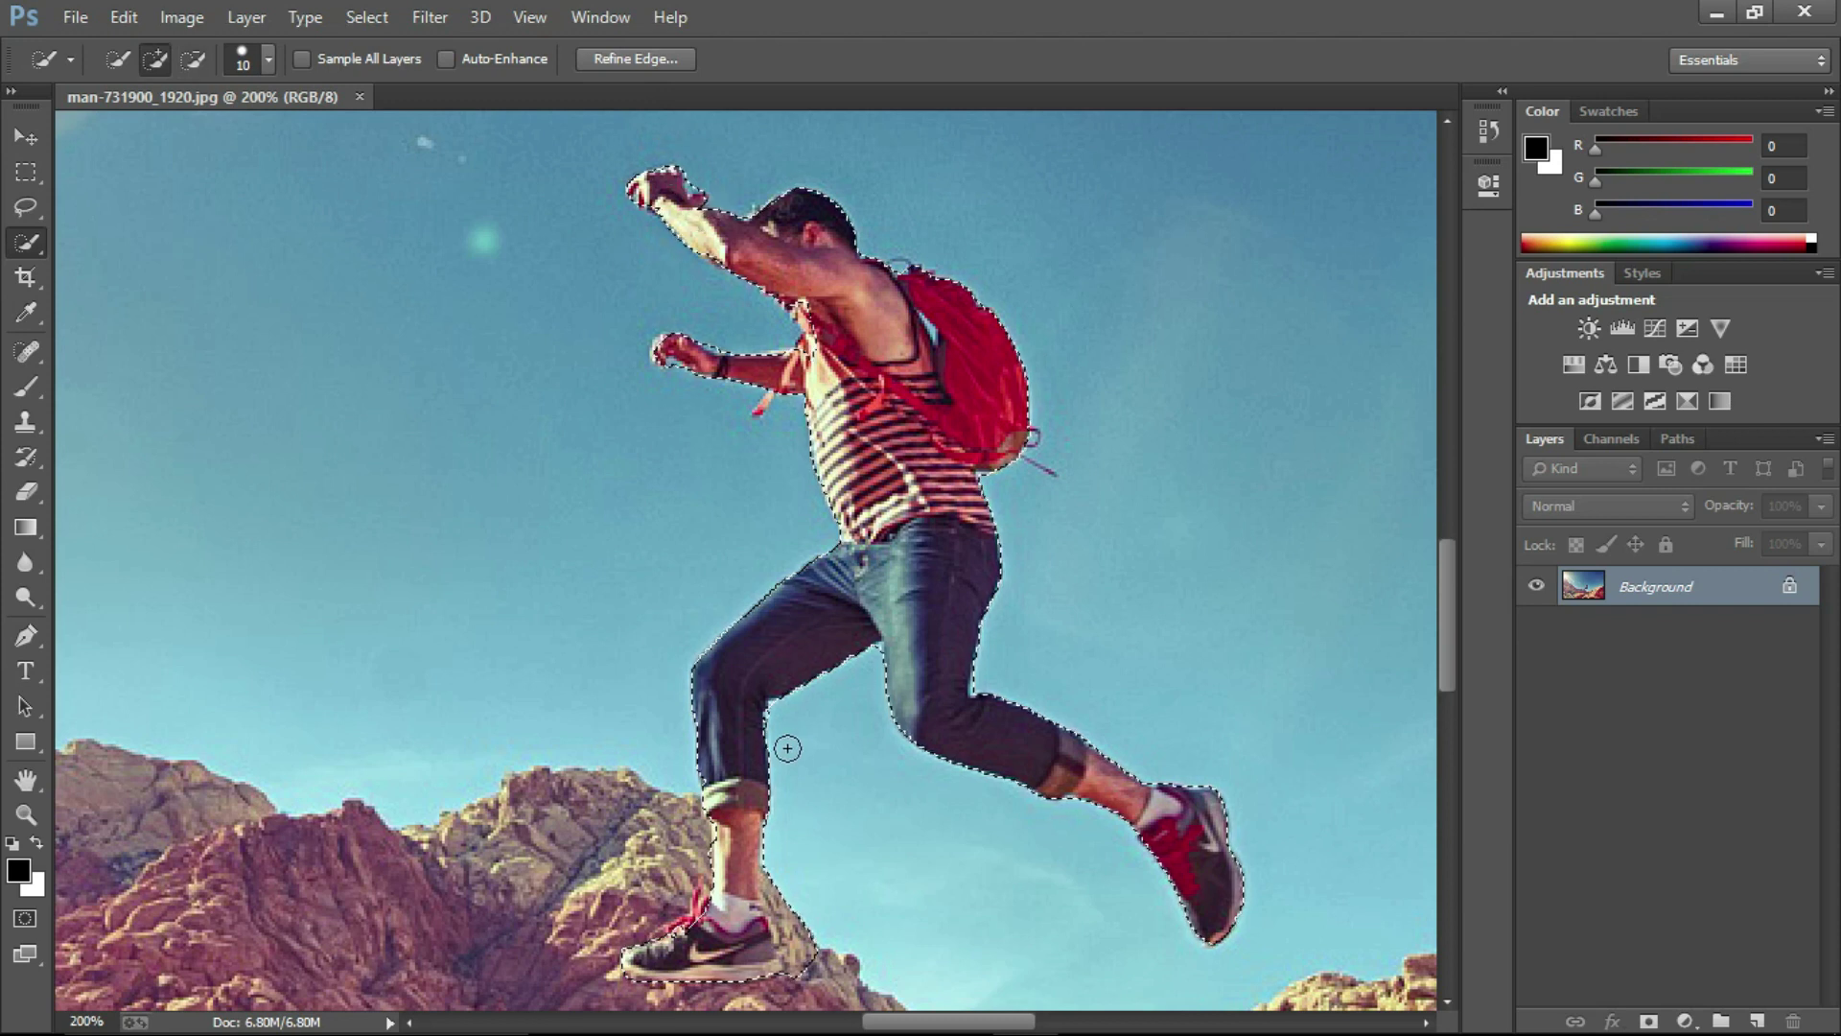
# - Tighten the selection edge around the man's front shoe so the rock beside it belongs to the selected background
pyautogui.press('alt')
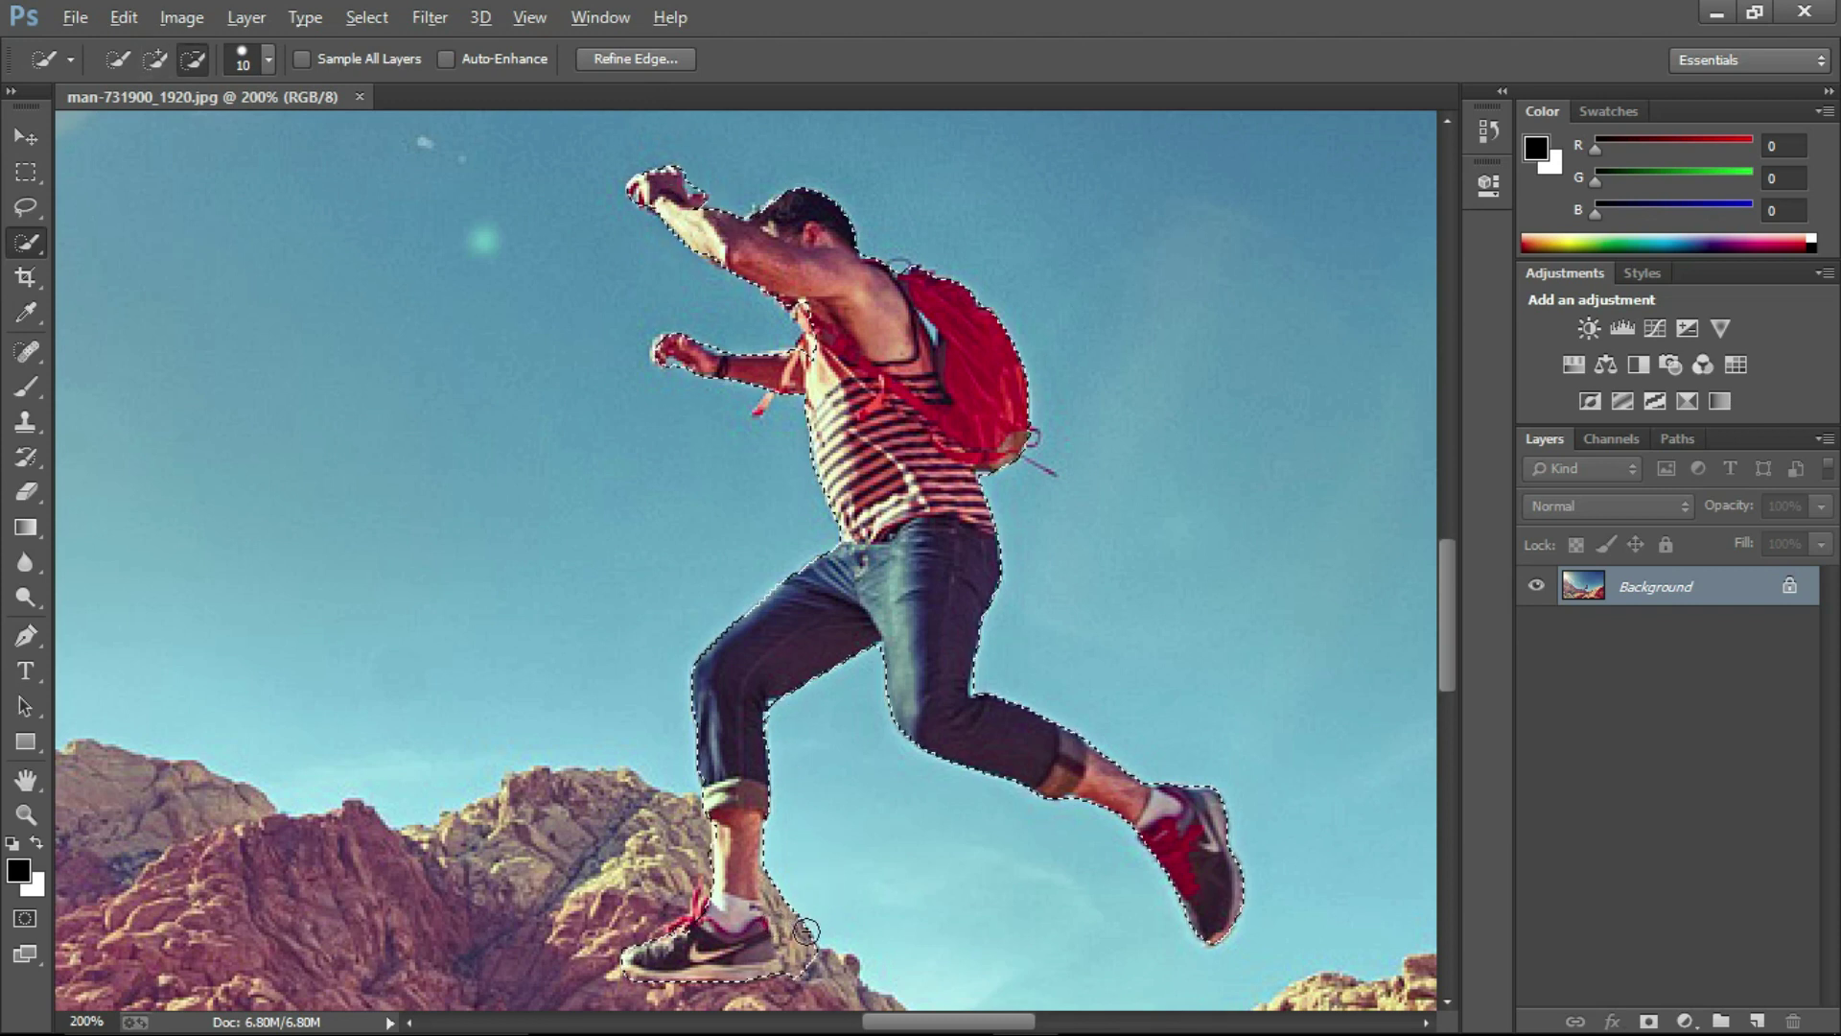
pyautogui.keyDown('alt'); pyautogui.click(811, 978); pyautogui.keyUp('alt')
pyautogui.press('alt')
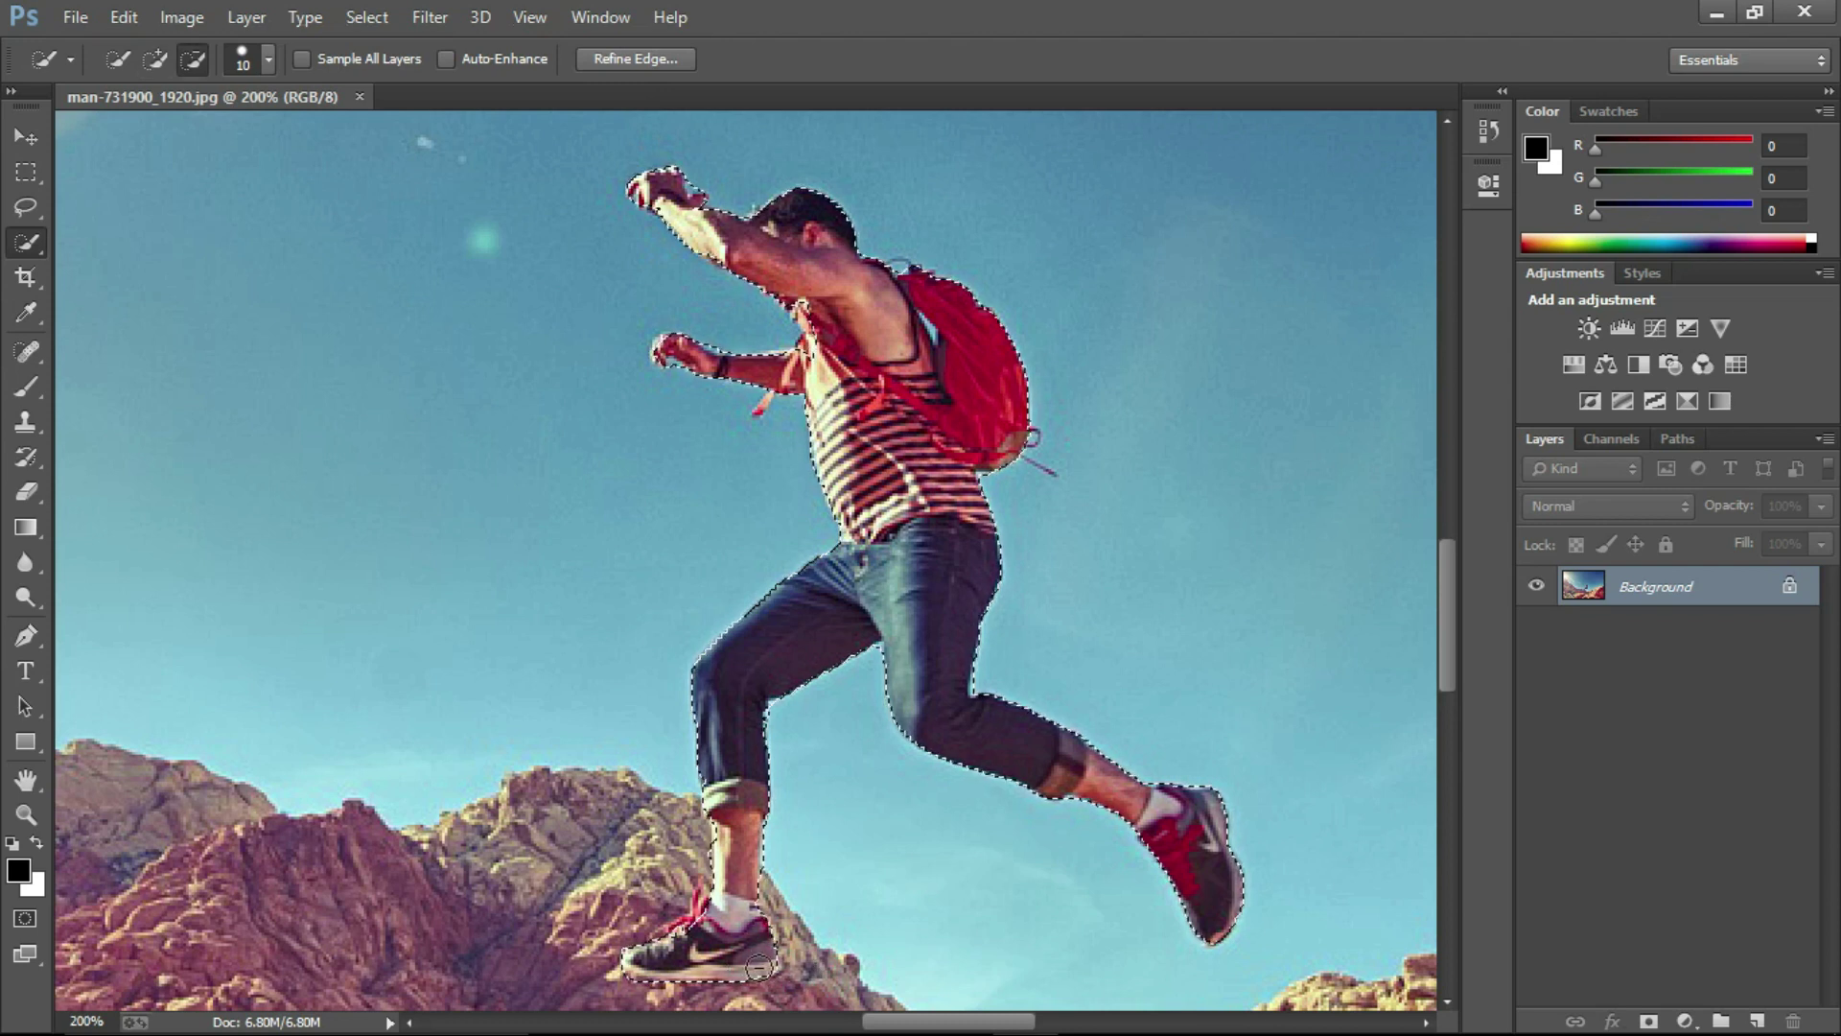
pyautogui.press('alt')
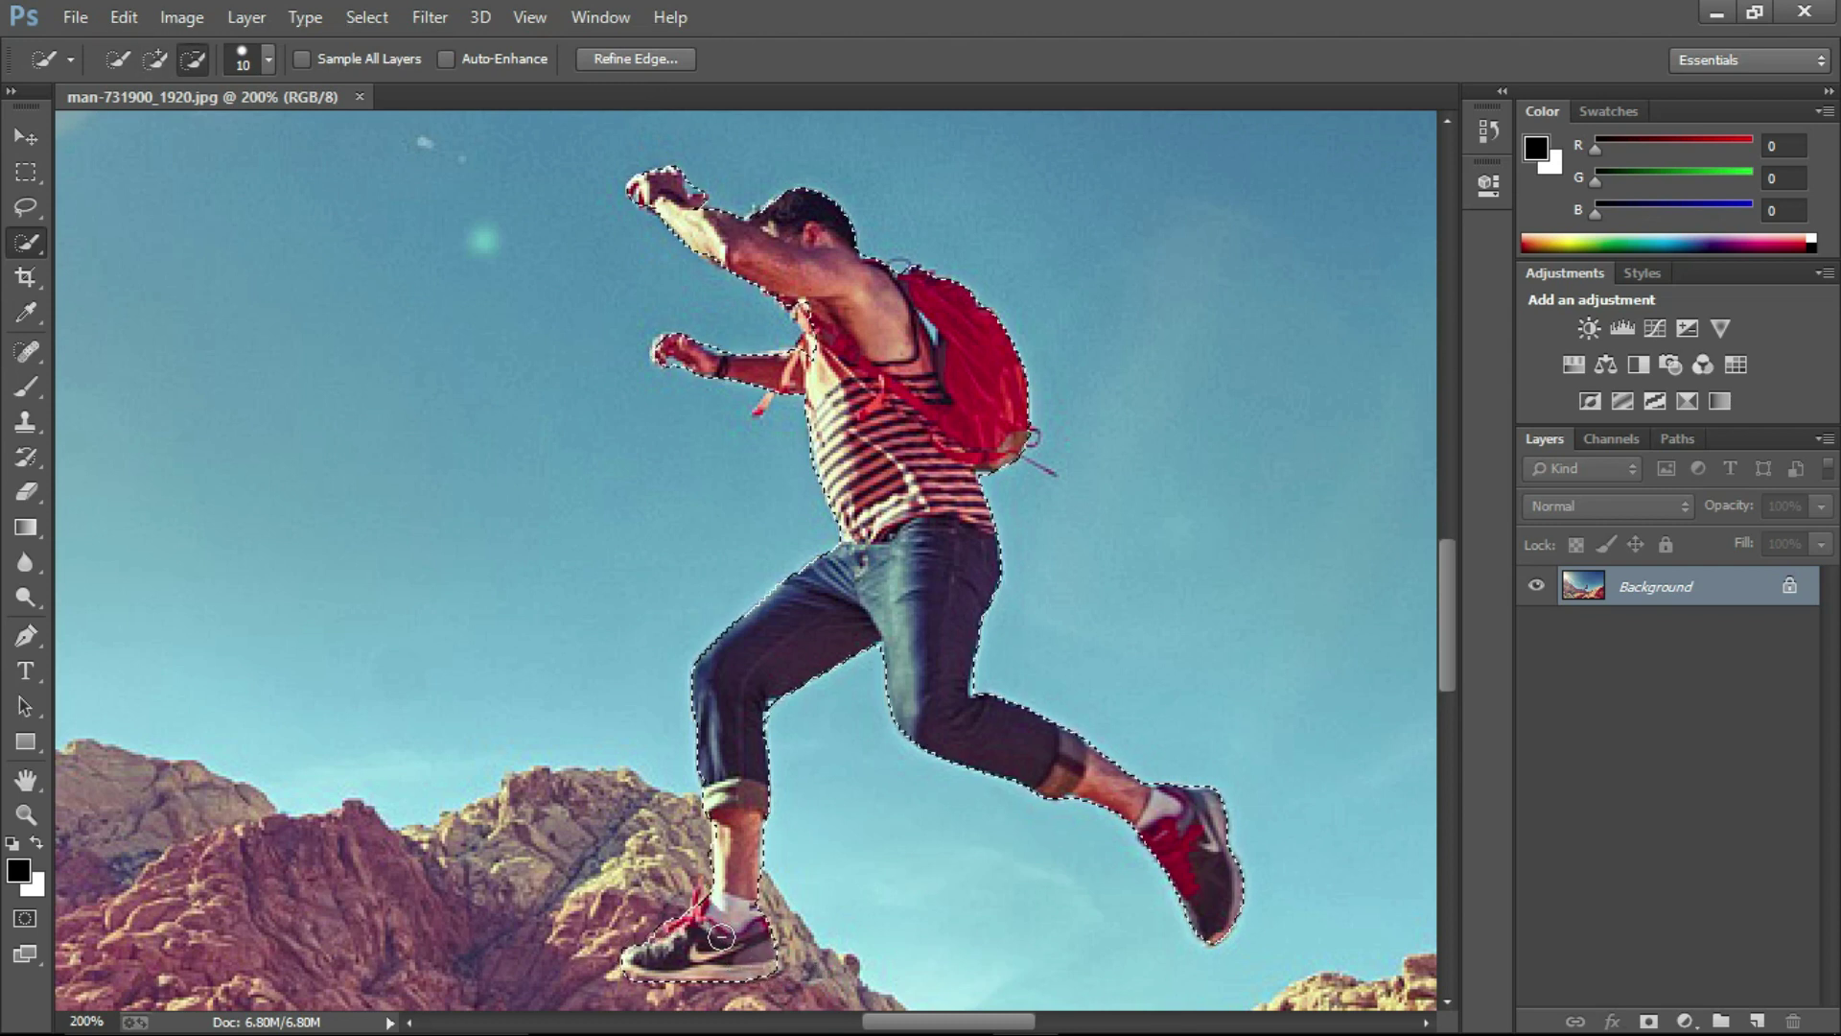
pyautogui.press('alt')
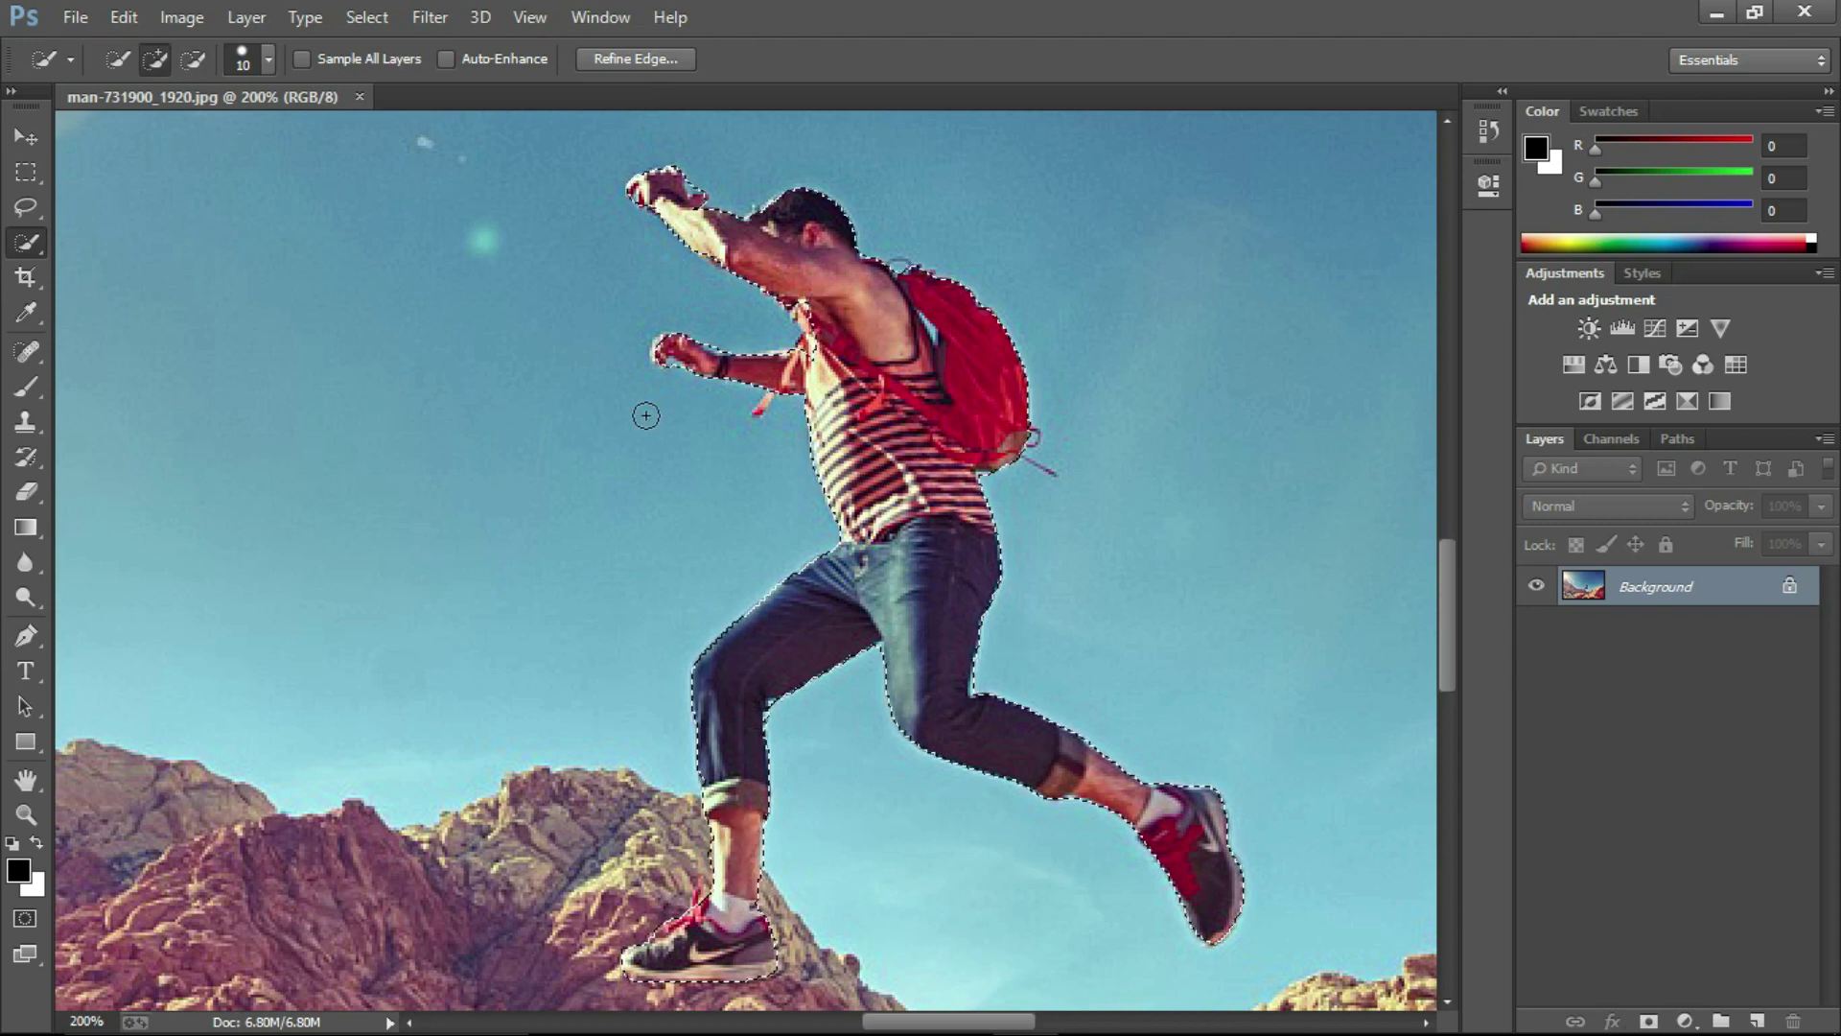
pyautogui.press('alt')
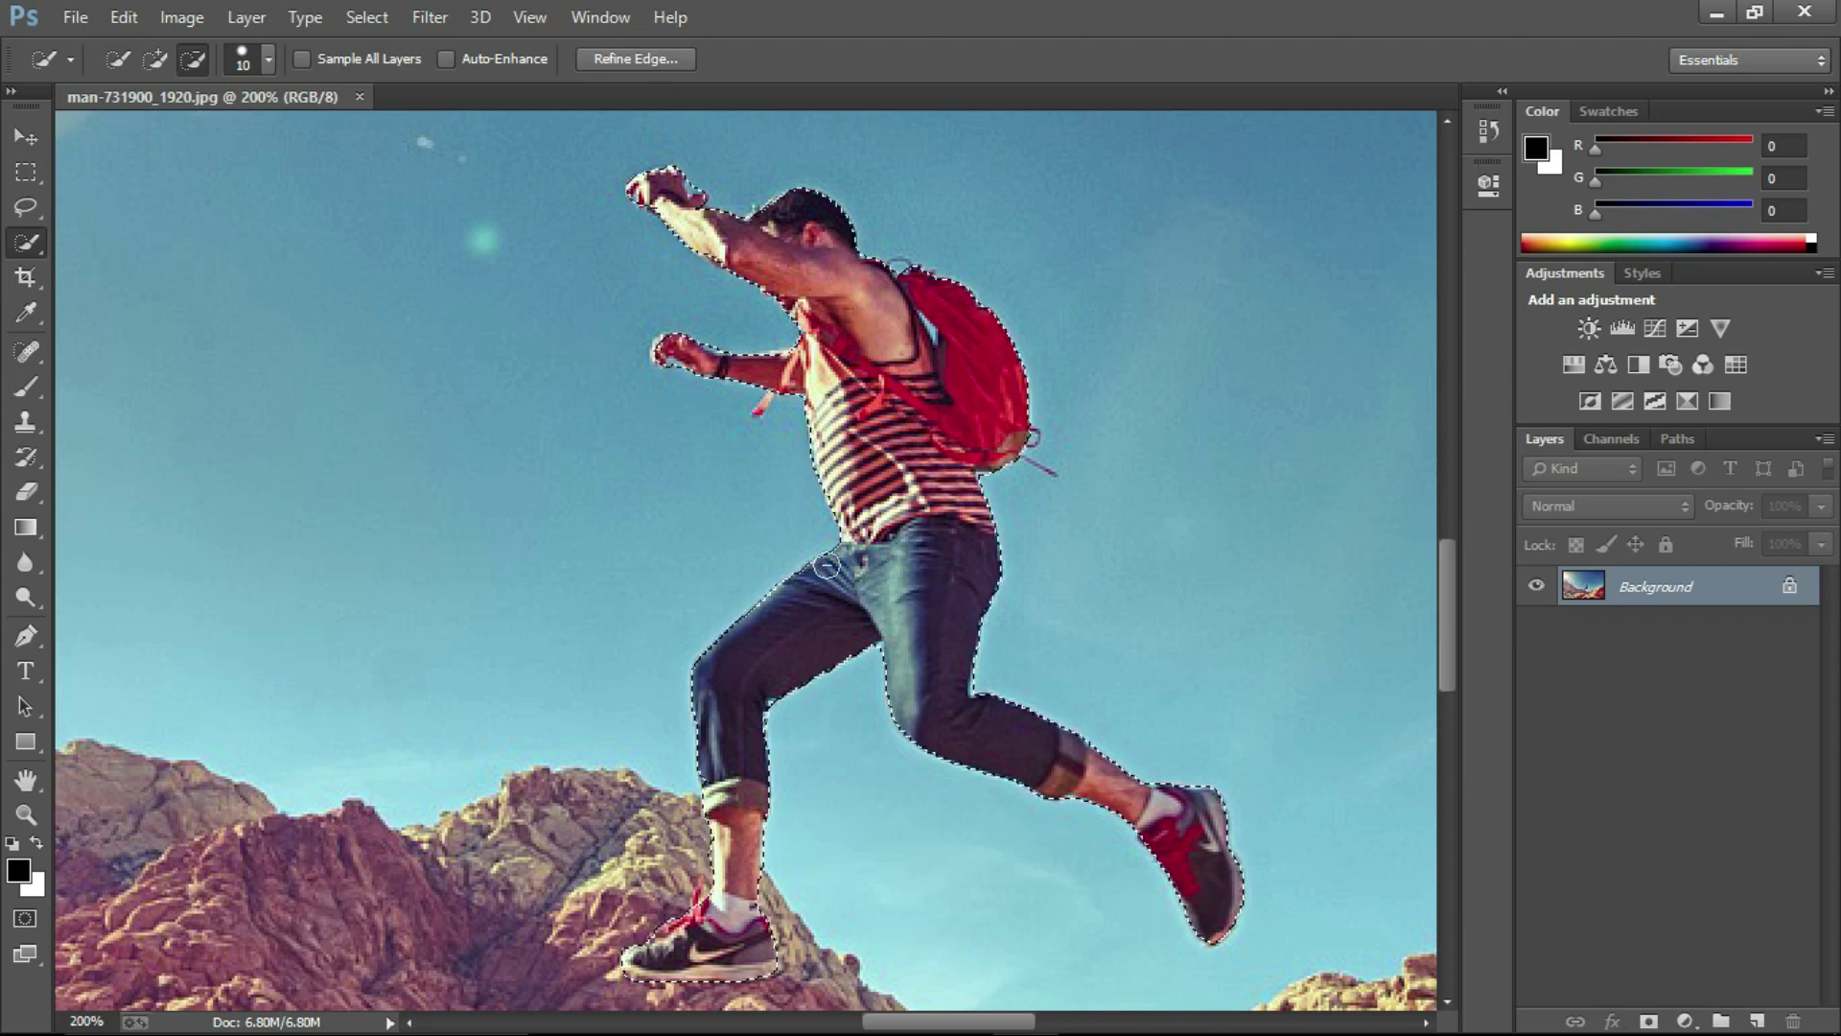
pyautogui.press('alt')
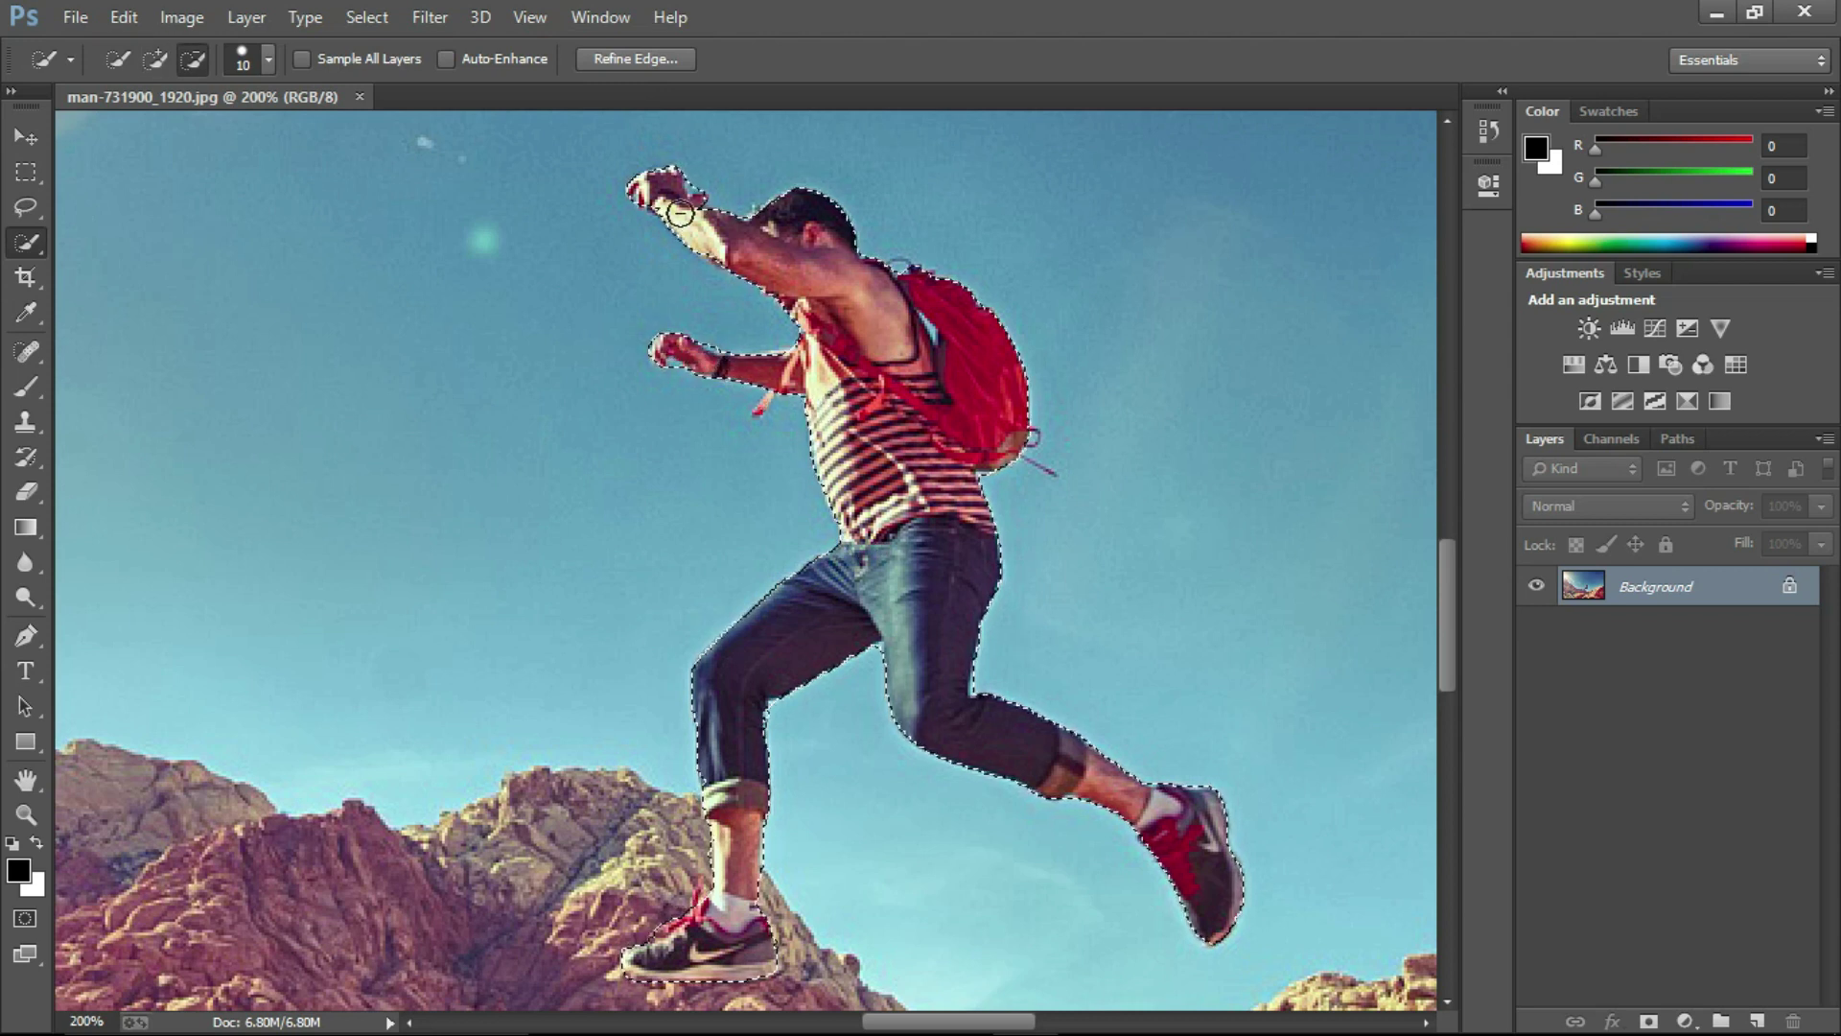
pyautogui.press('alt')
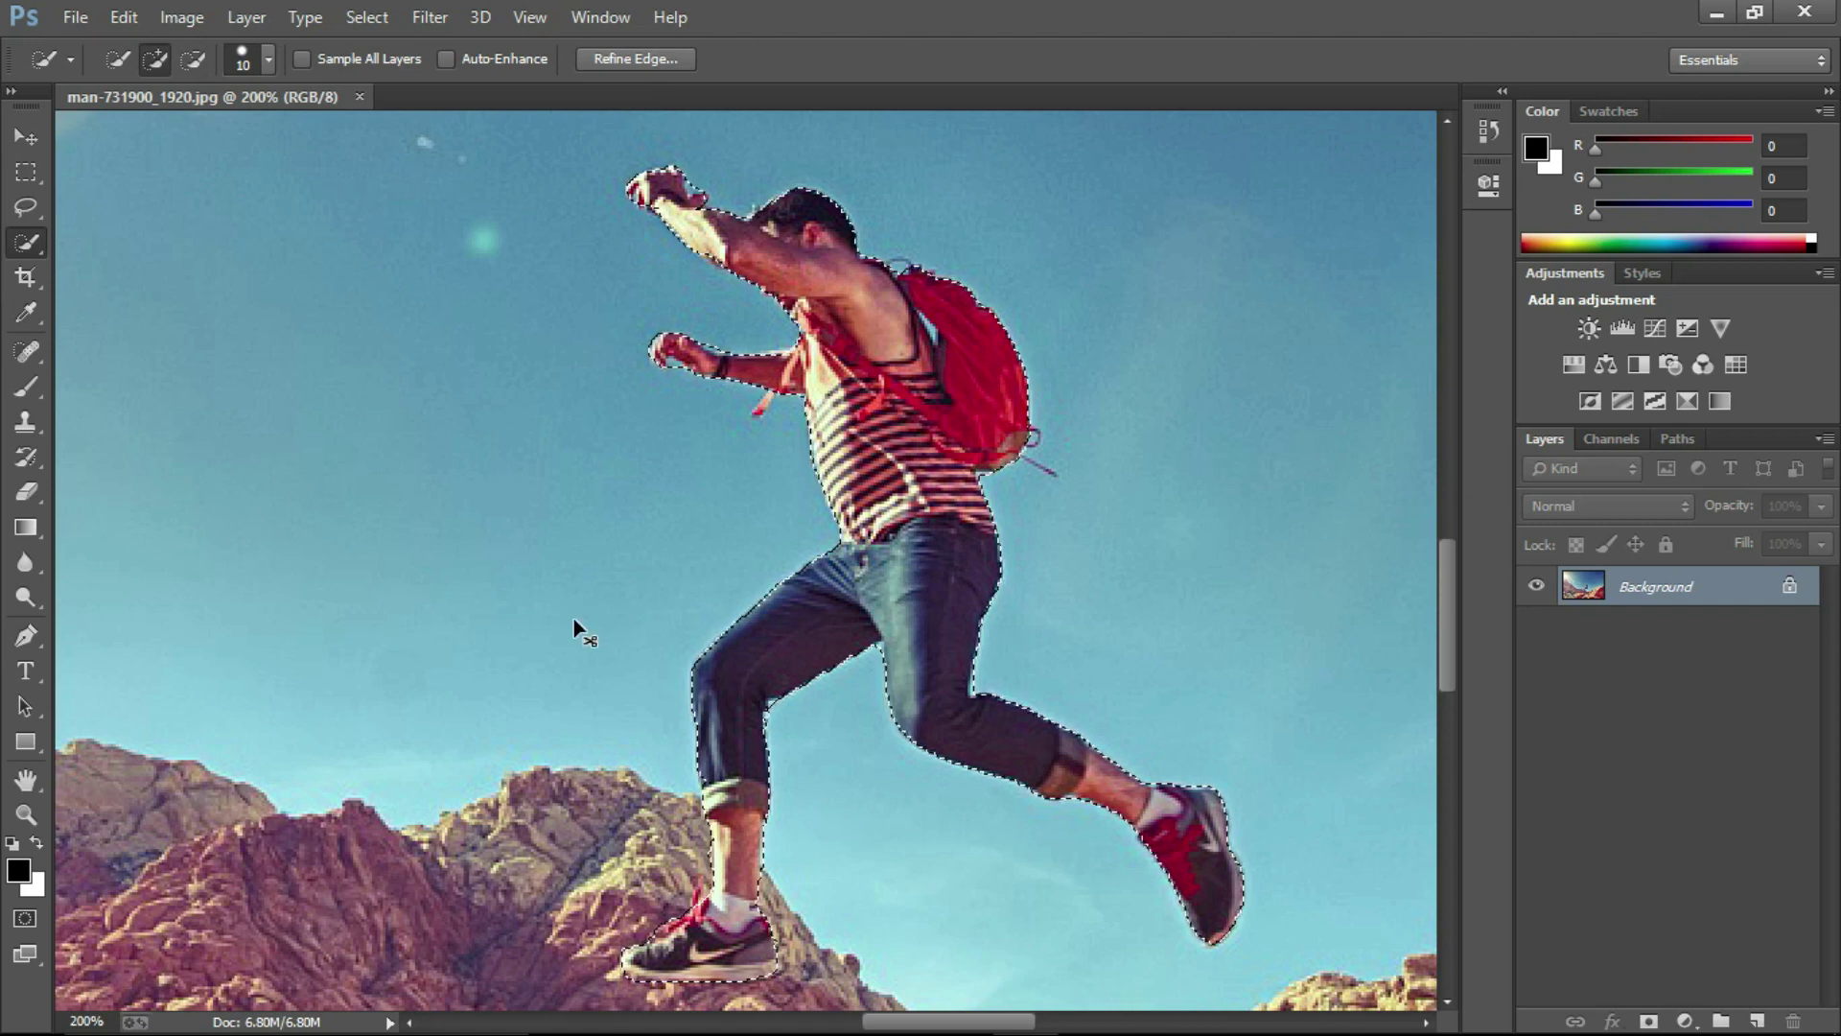
pyautogui.hotkey('ctrl', '-')
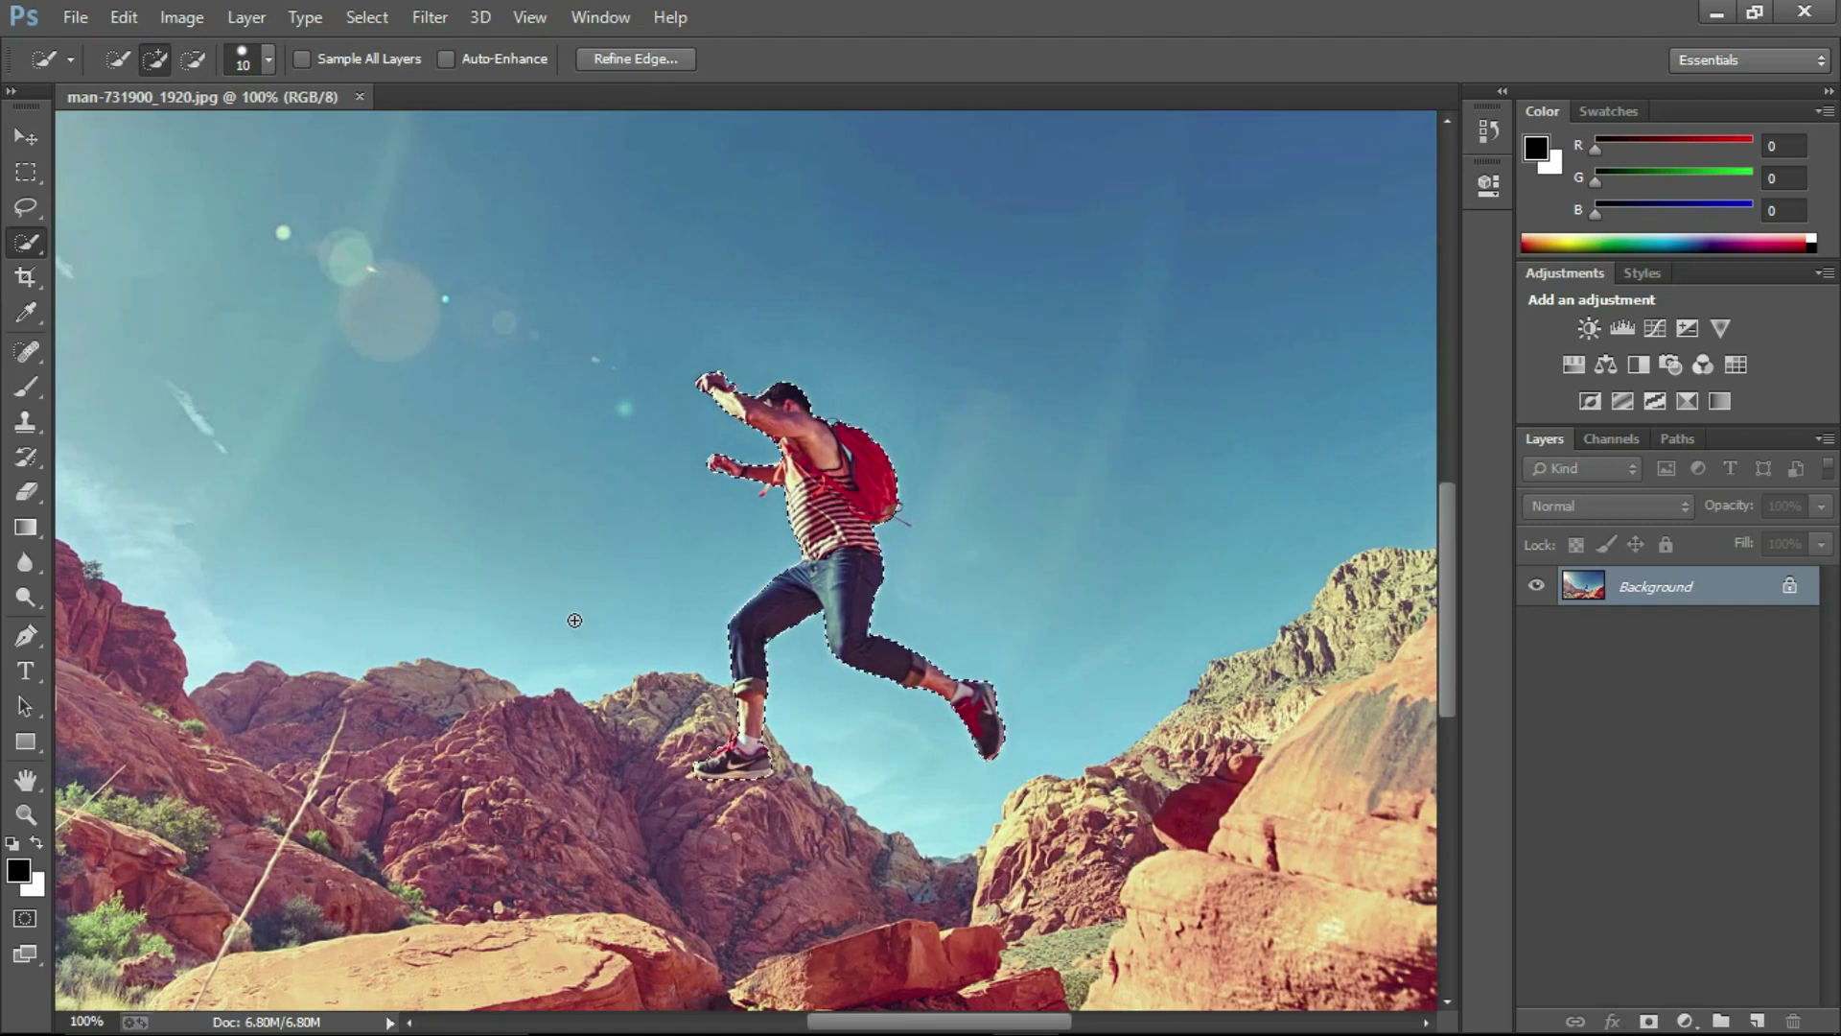
# - Cut the man onto a new layer using the inverted selection and hide the Background layer
pyautogui.click(34, 140)
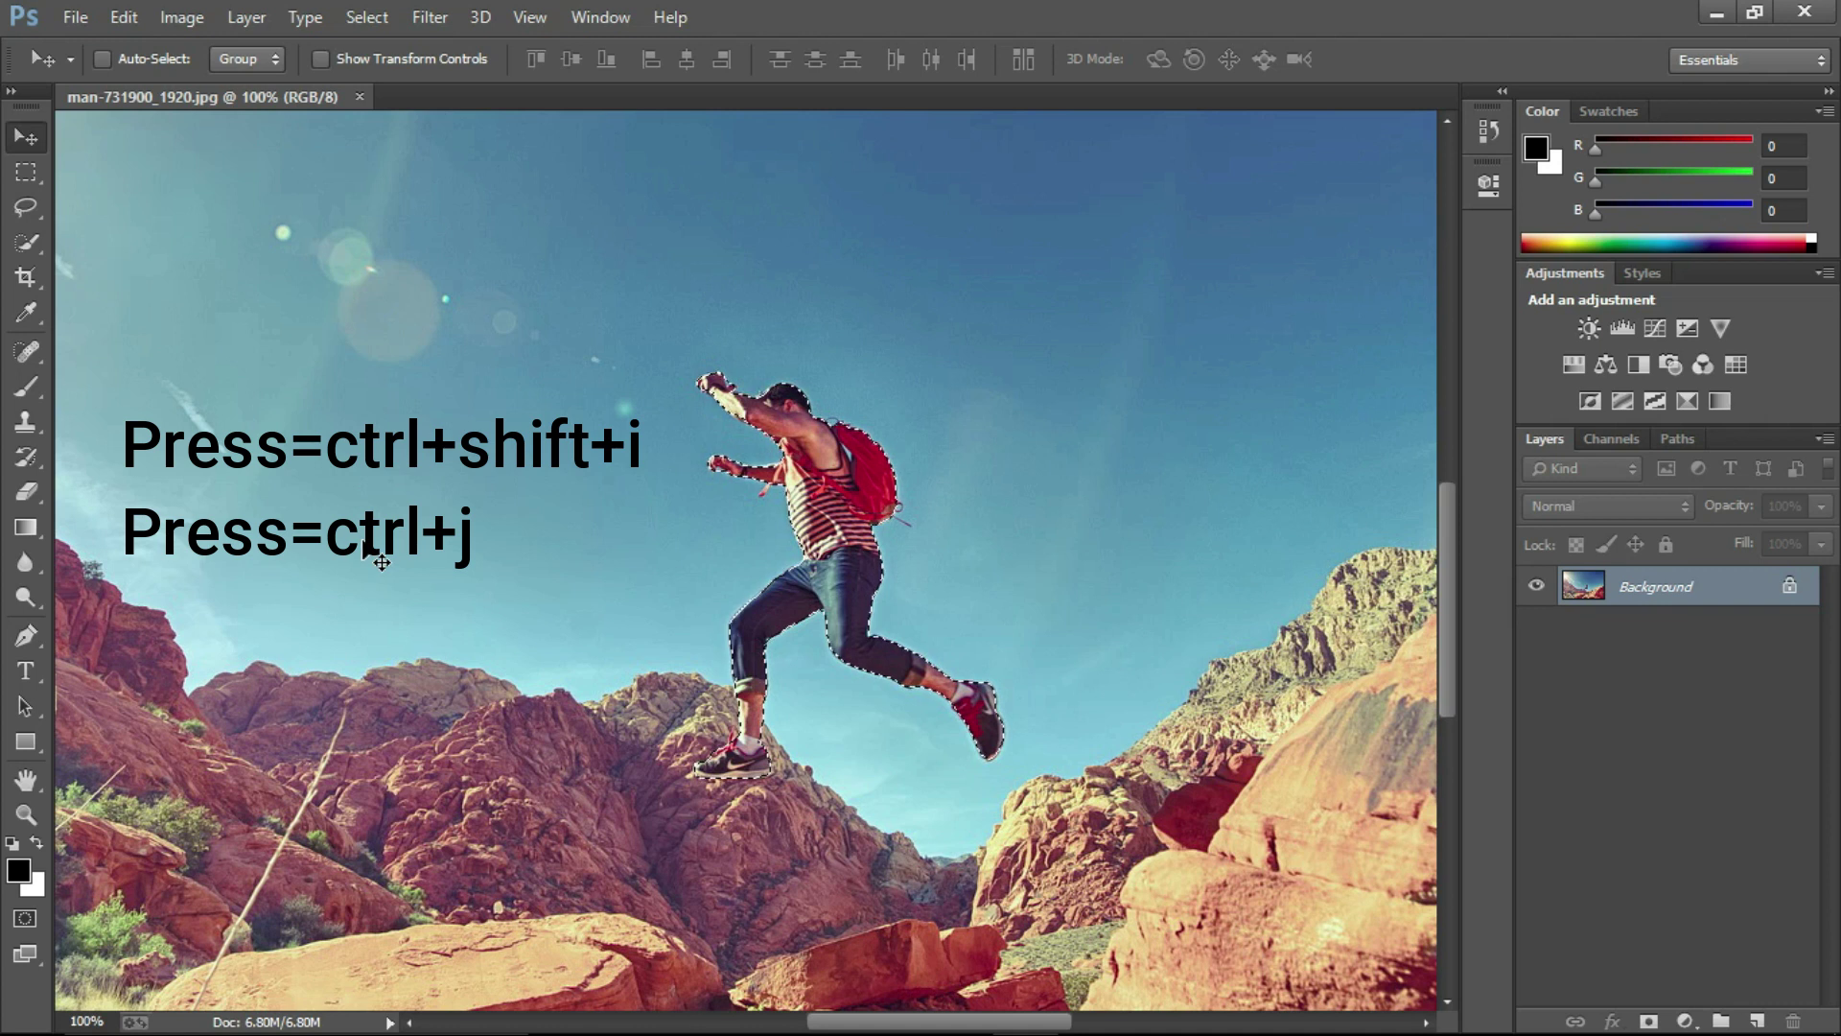
pyautogui.hotkey('ctrl', 'j')
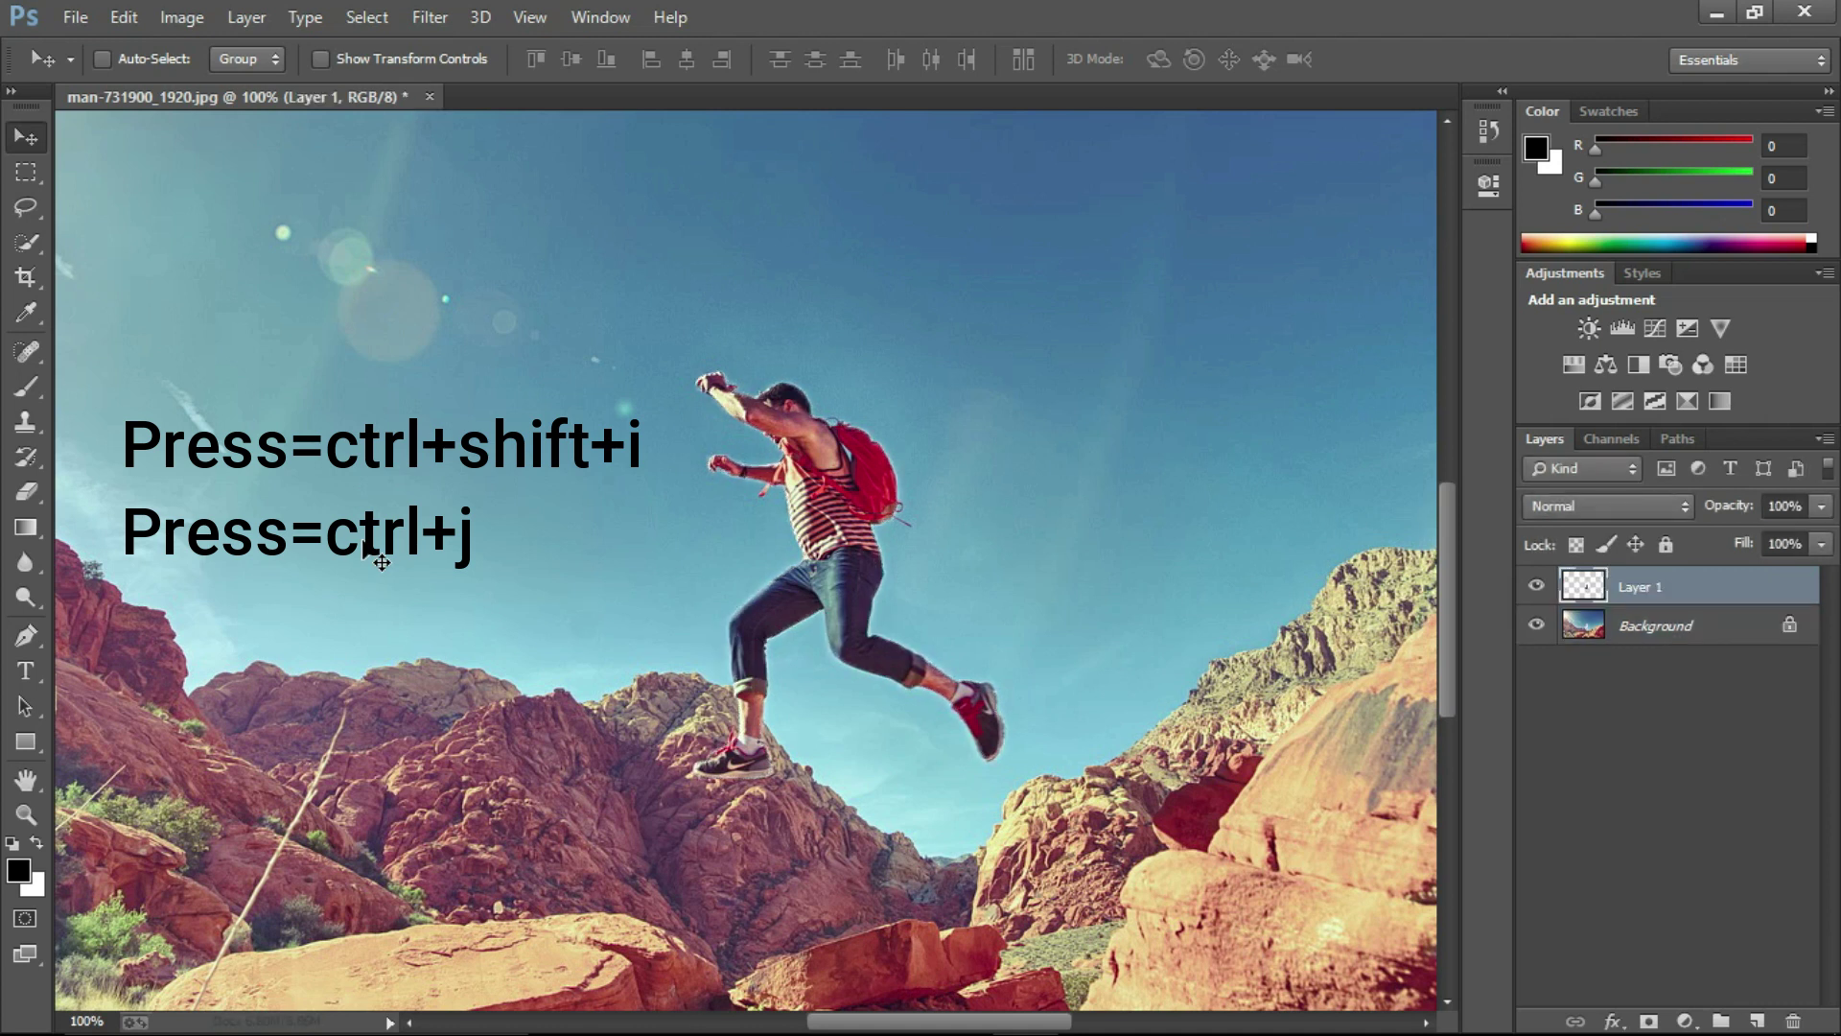
pyautogui.click(1536, 625)
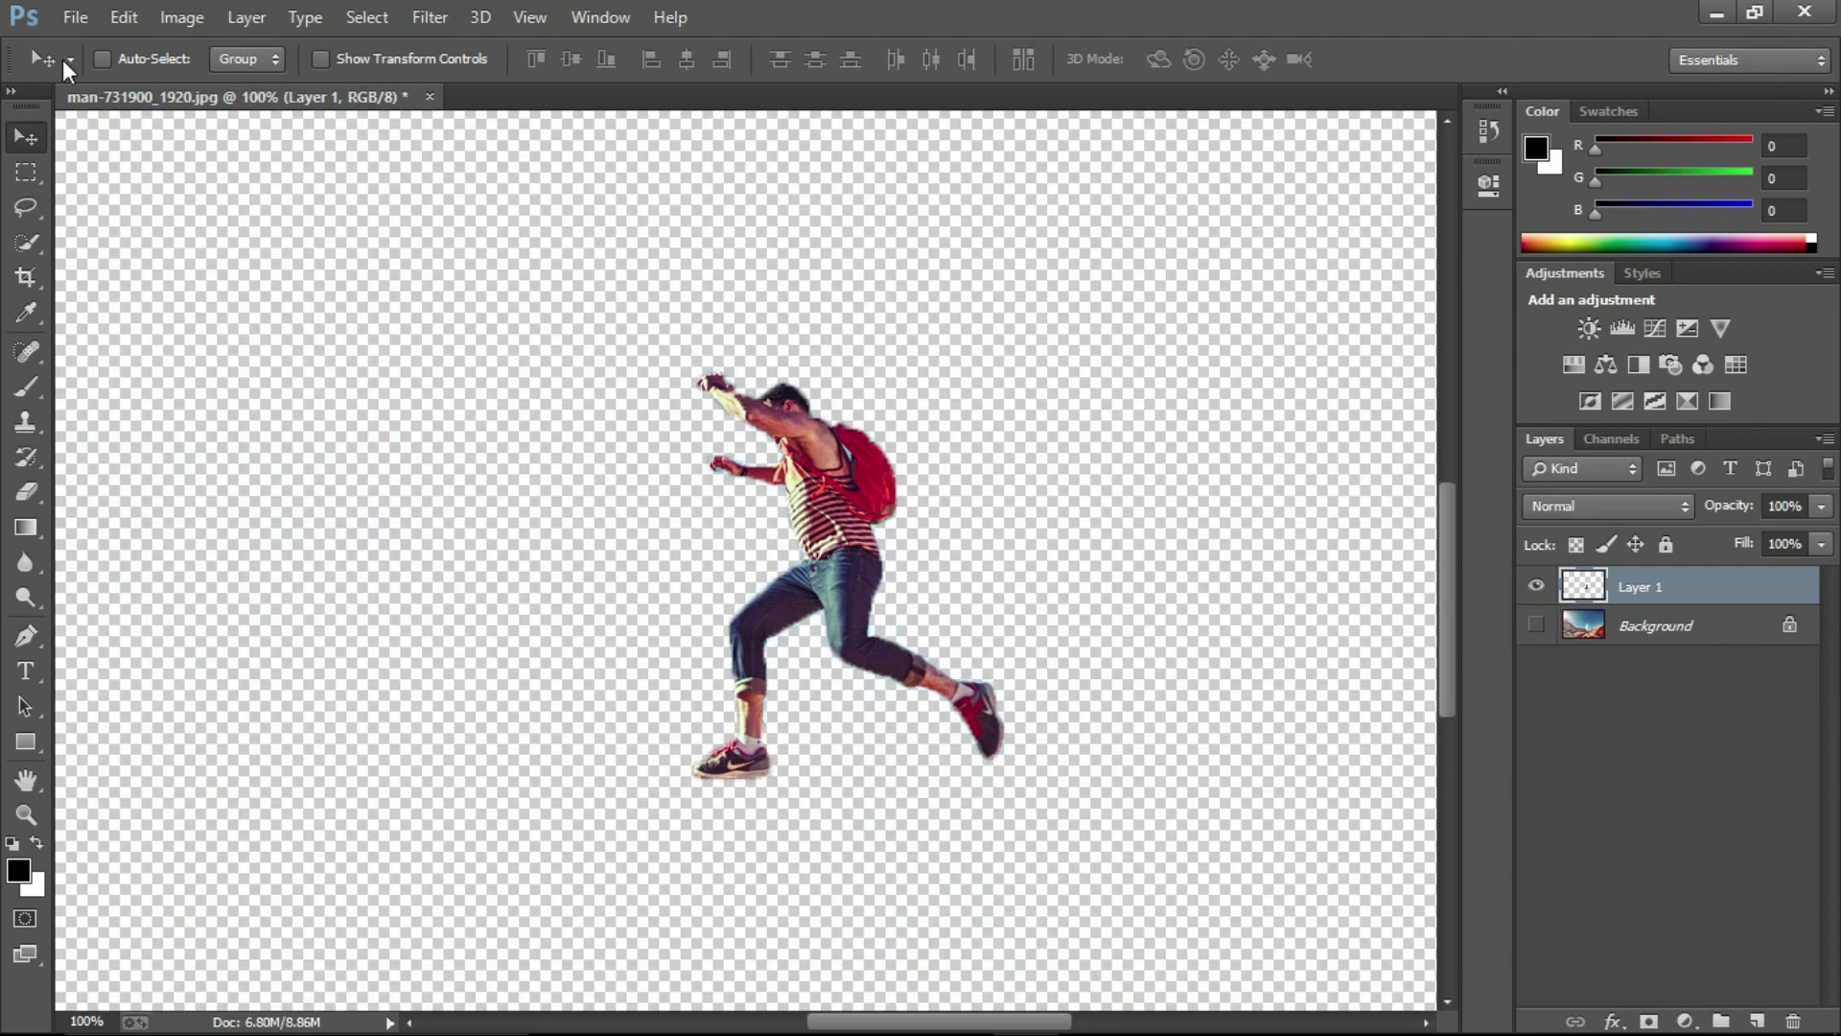
# - Save the cutout on the Desktop as a PNG named man1, with Smallest / Slow compression and no interlacing
pyautogui.click(76, 19)
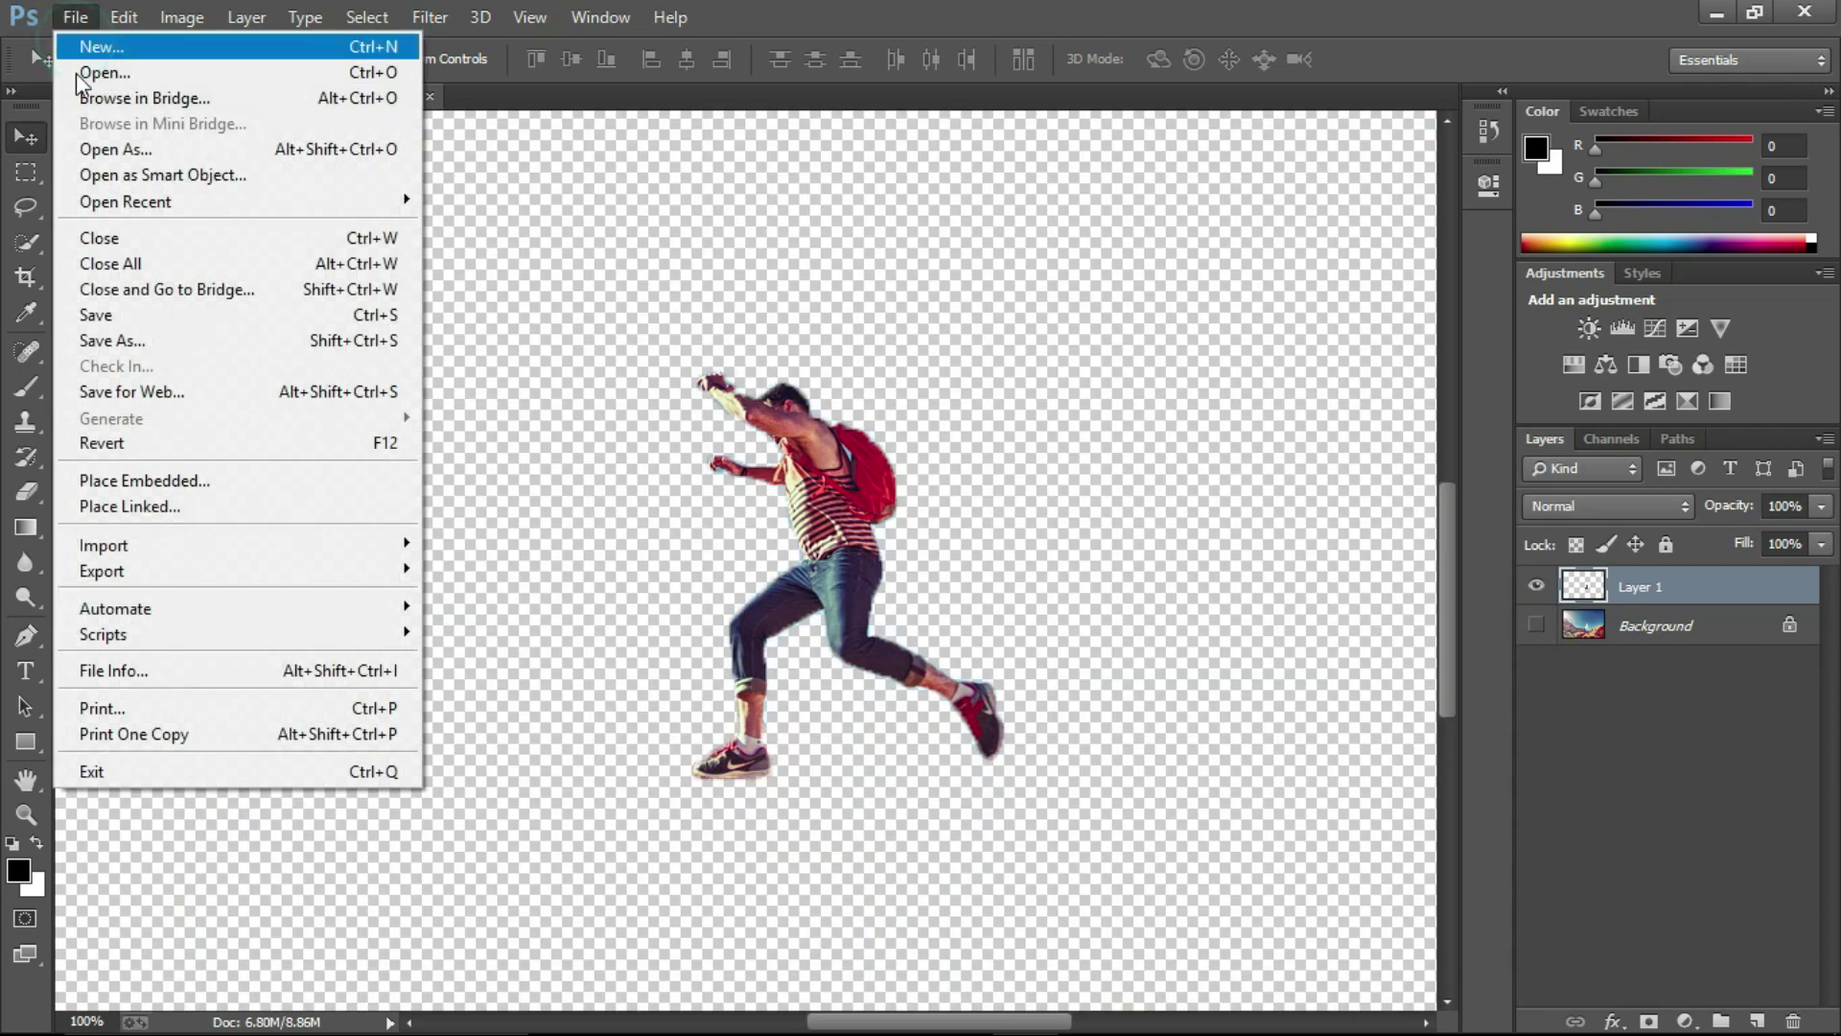
pyautogui.click(147, 343)
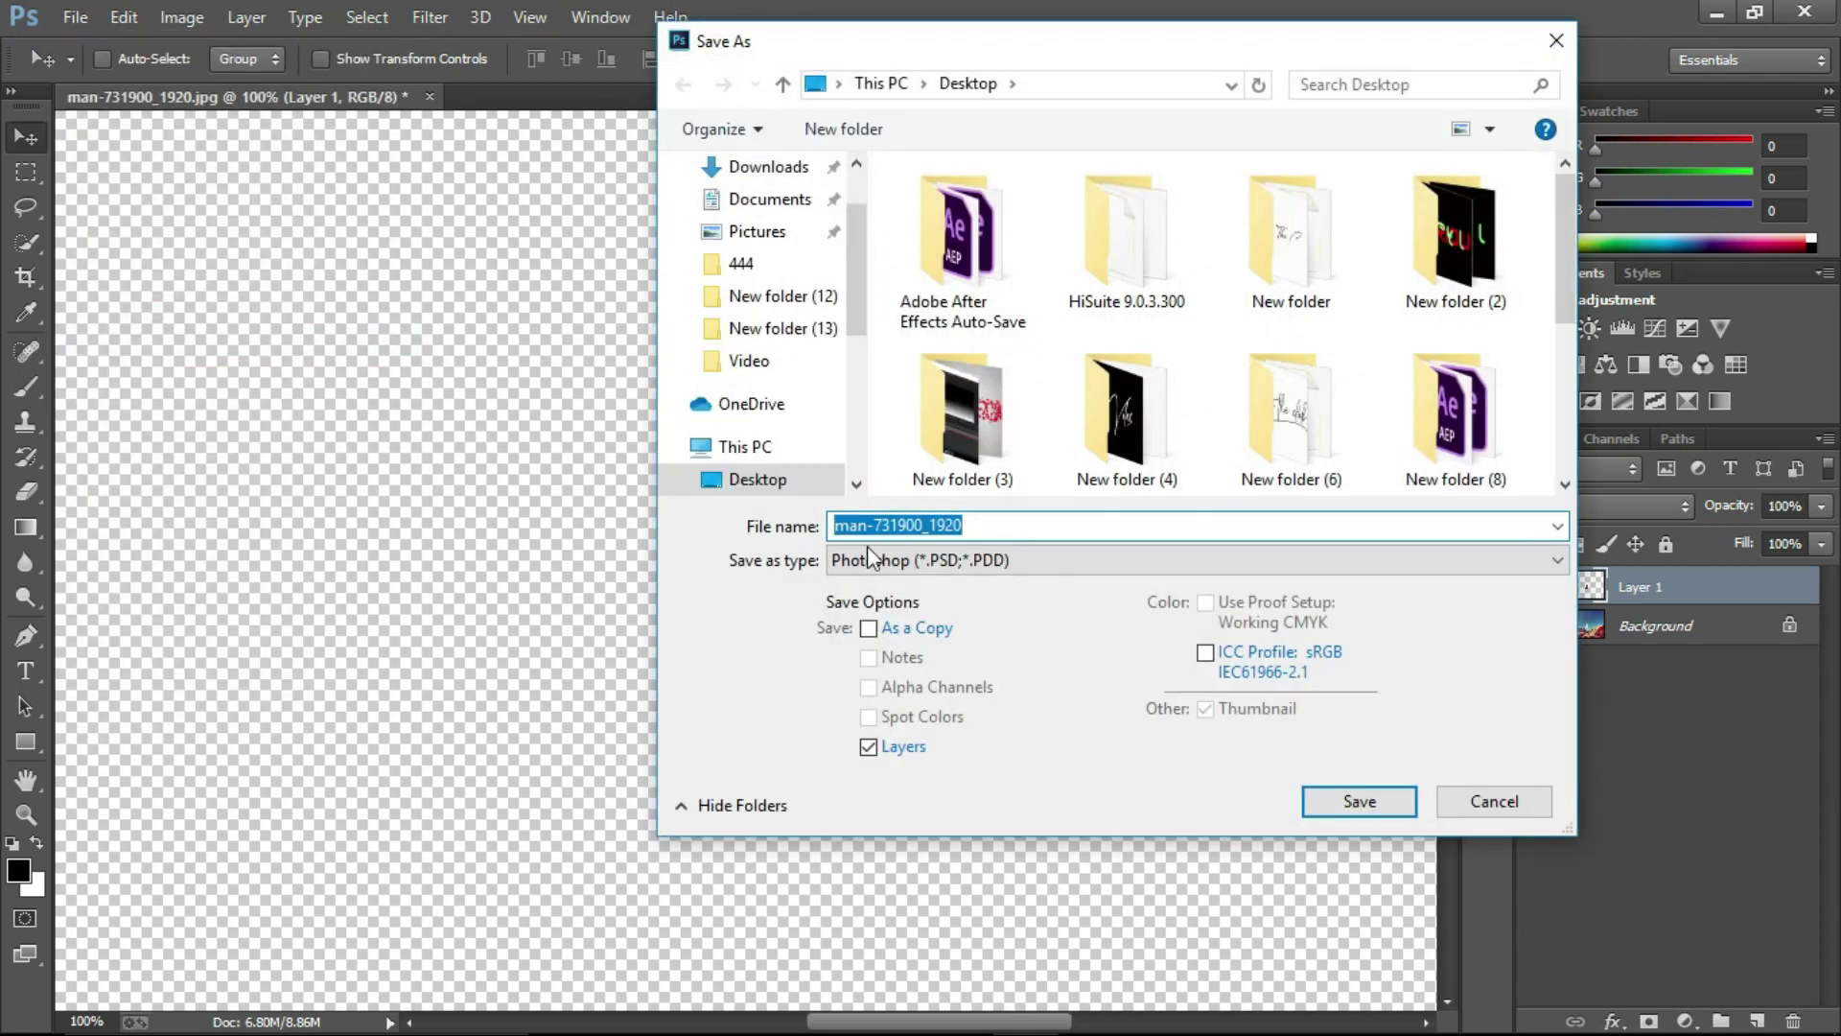
pyautogui.click(879, 561)
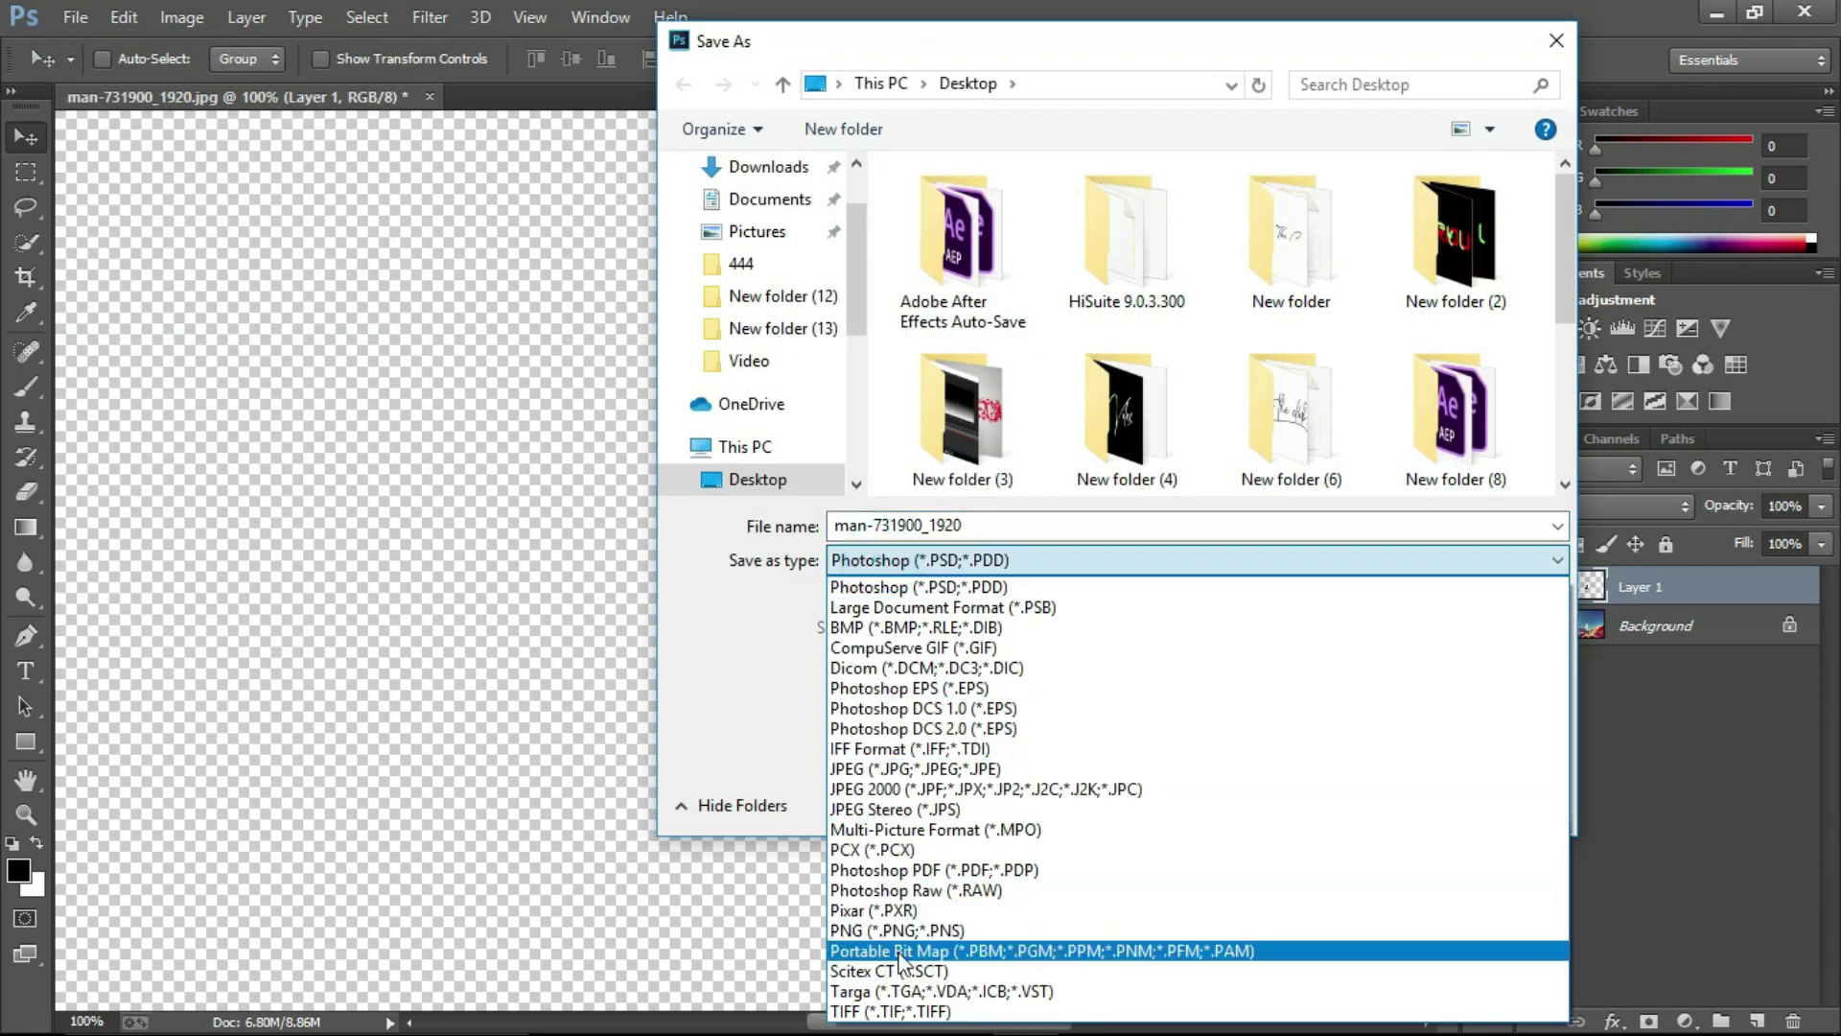
pyautogui.click(902, 930)
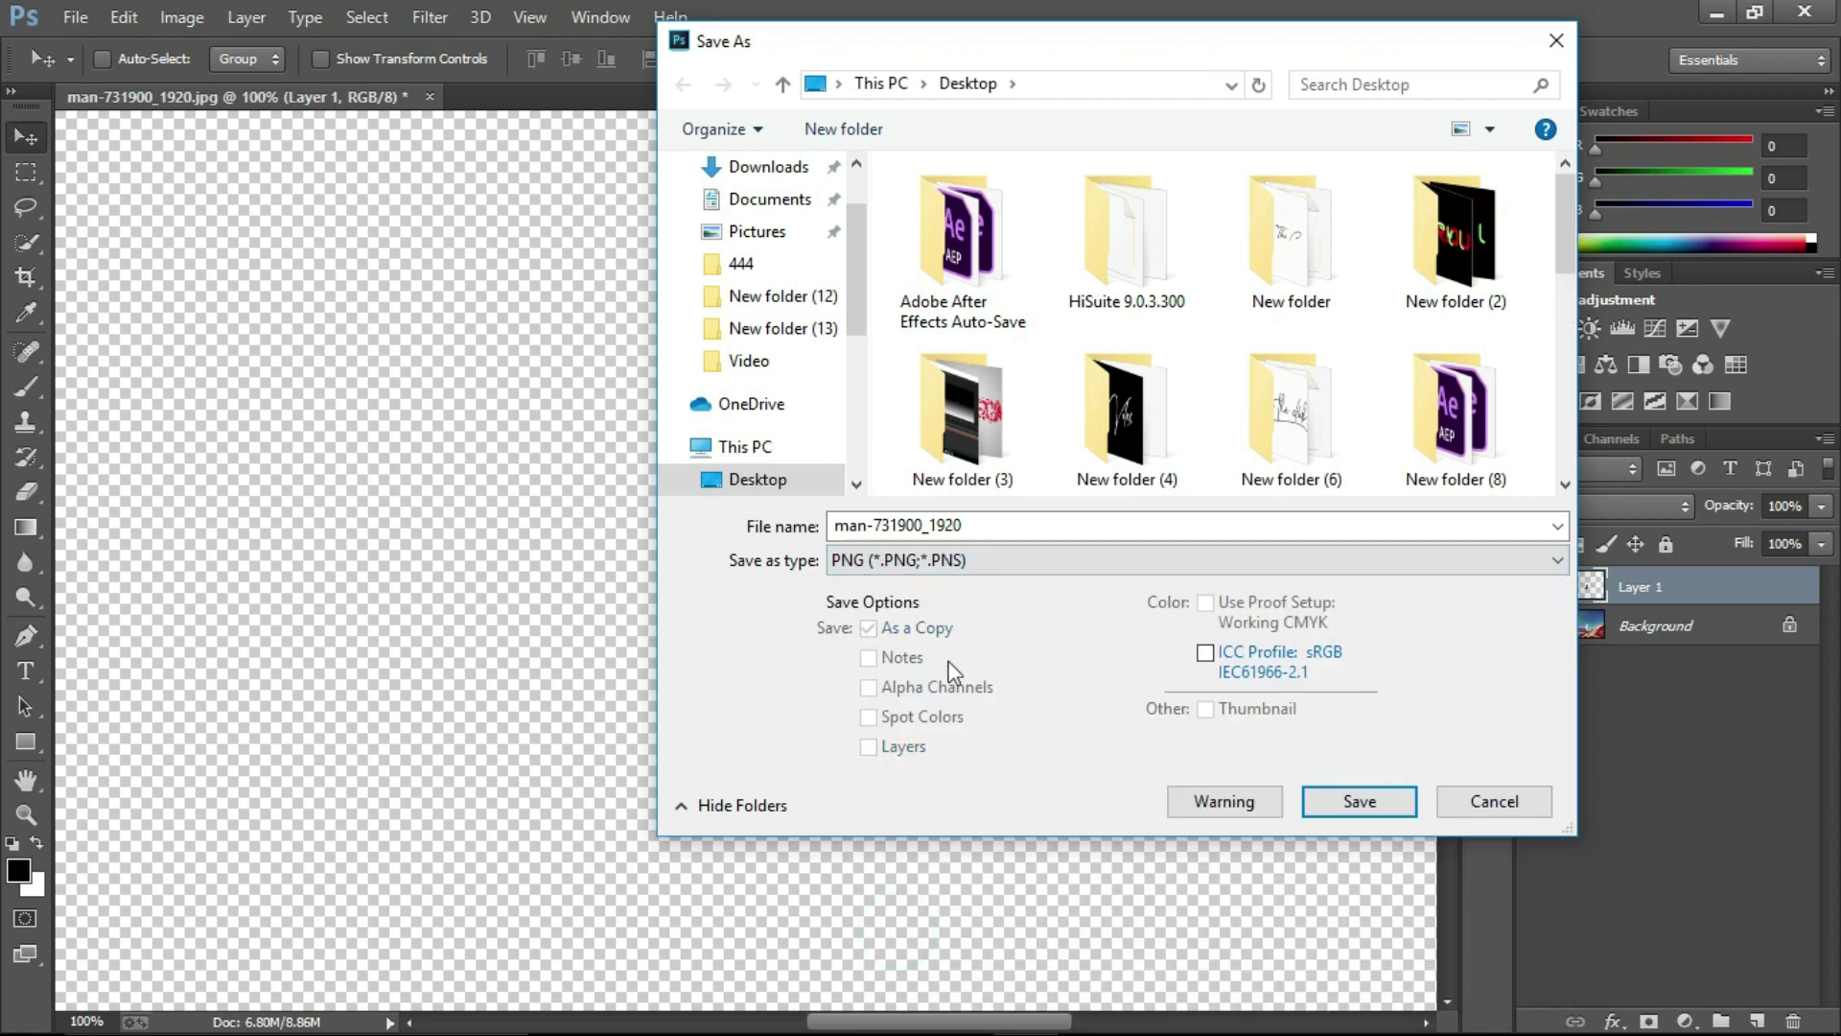
pyautogui.doubleClick(975, 524)
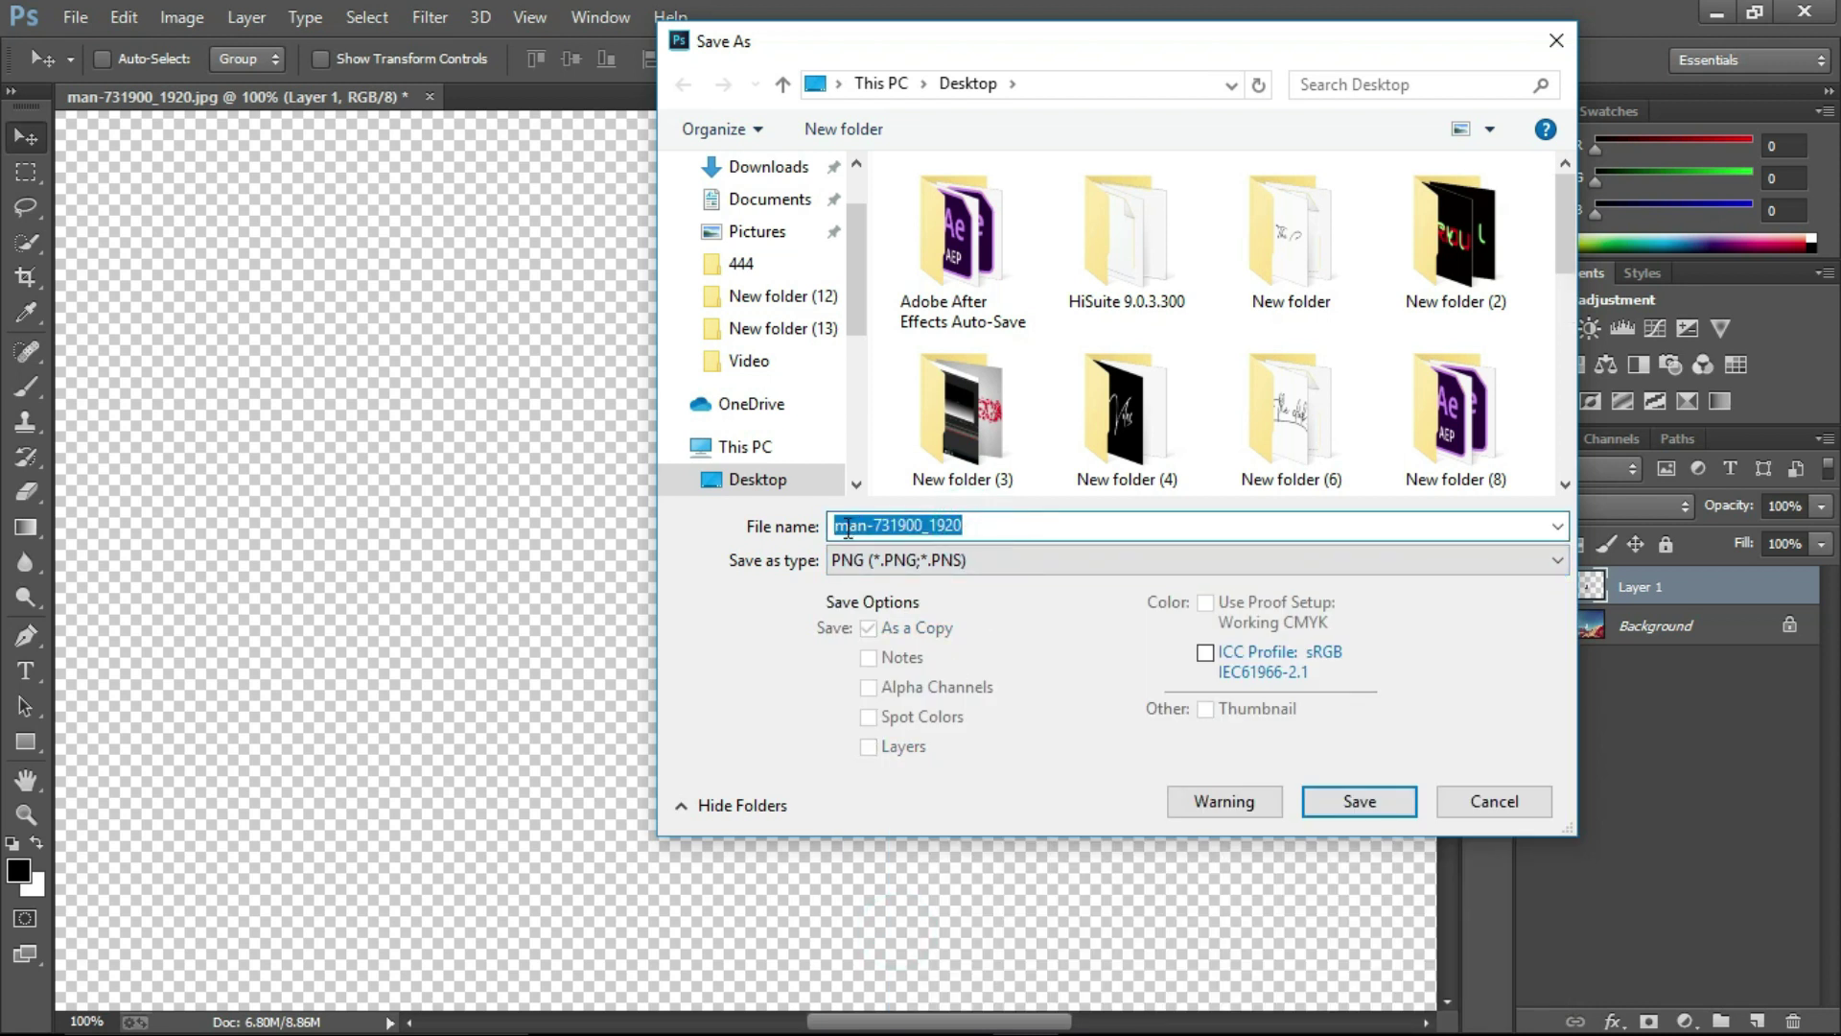
pyautogui.write('man')
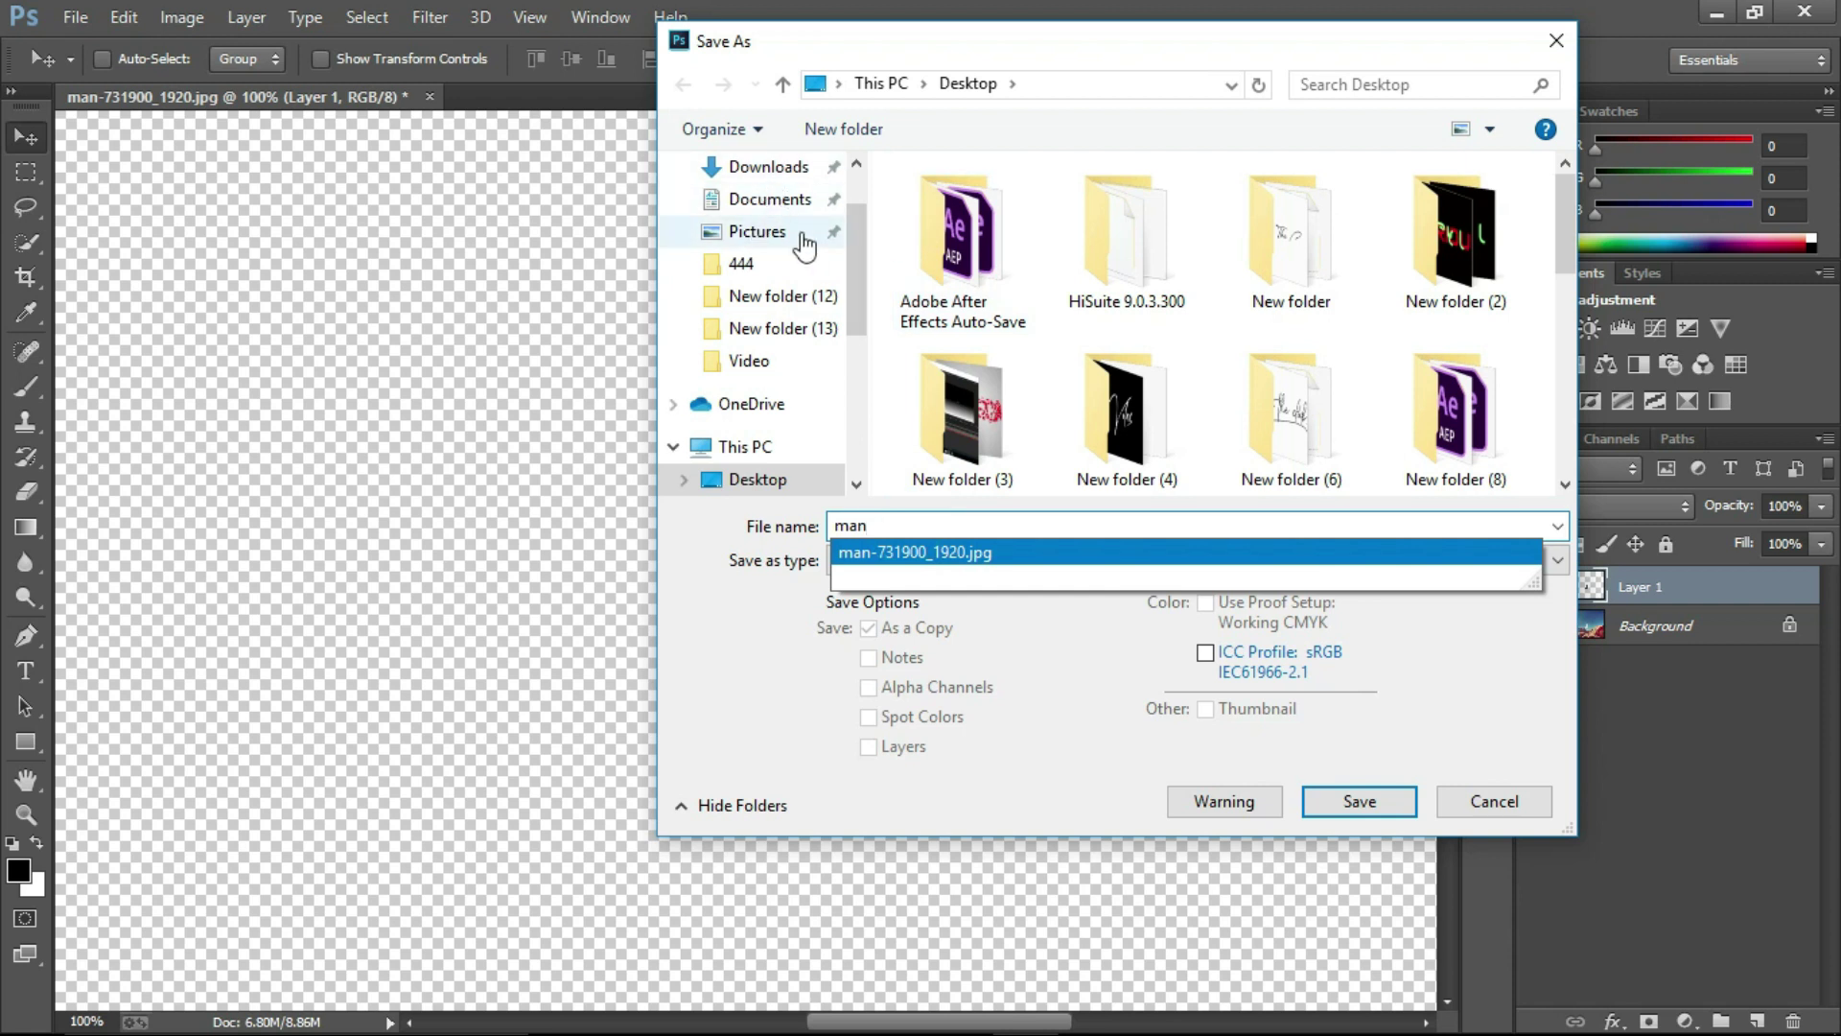
pyautogui.click(1072, 653)
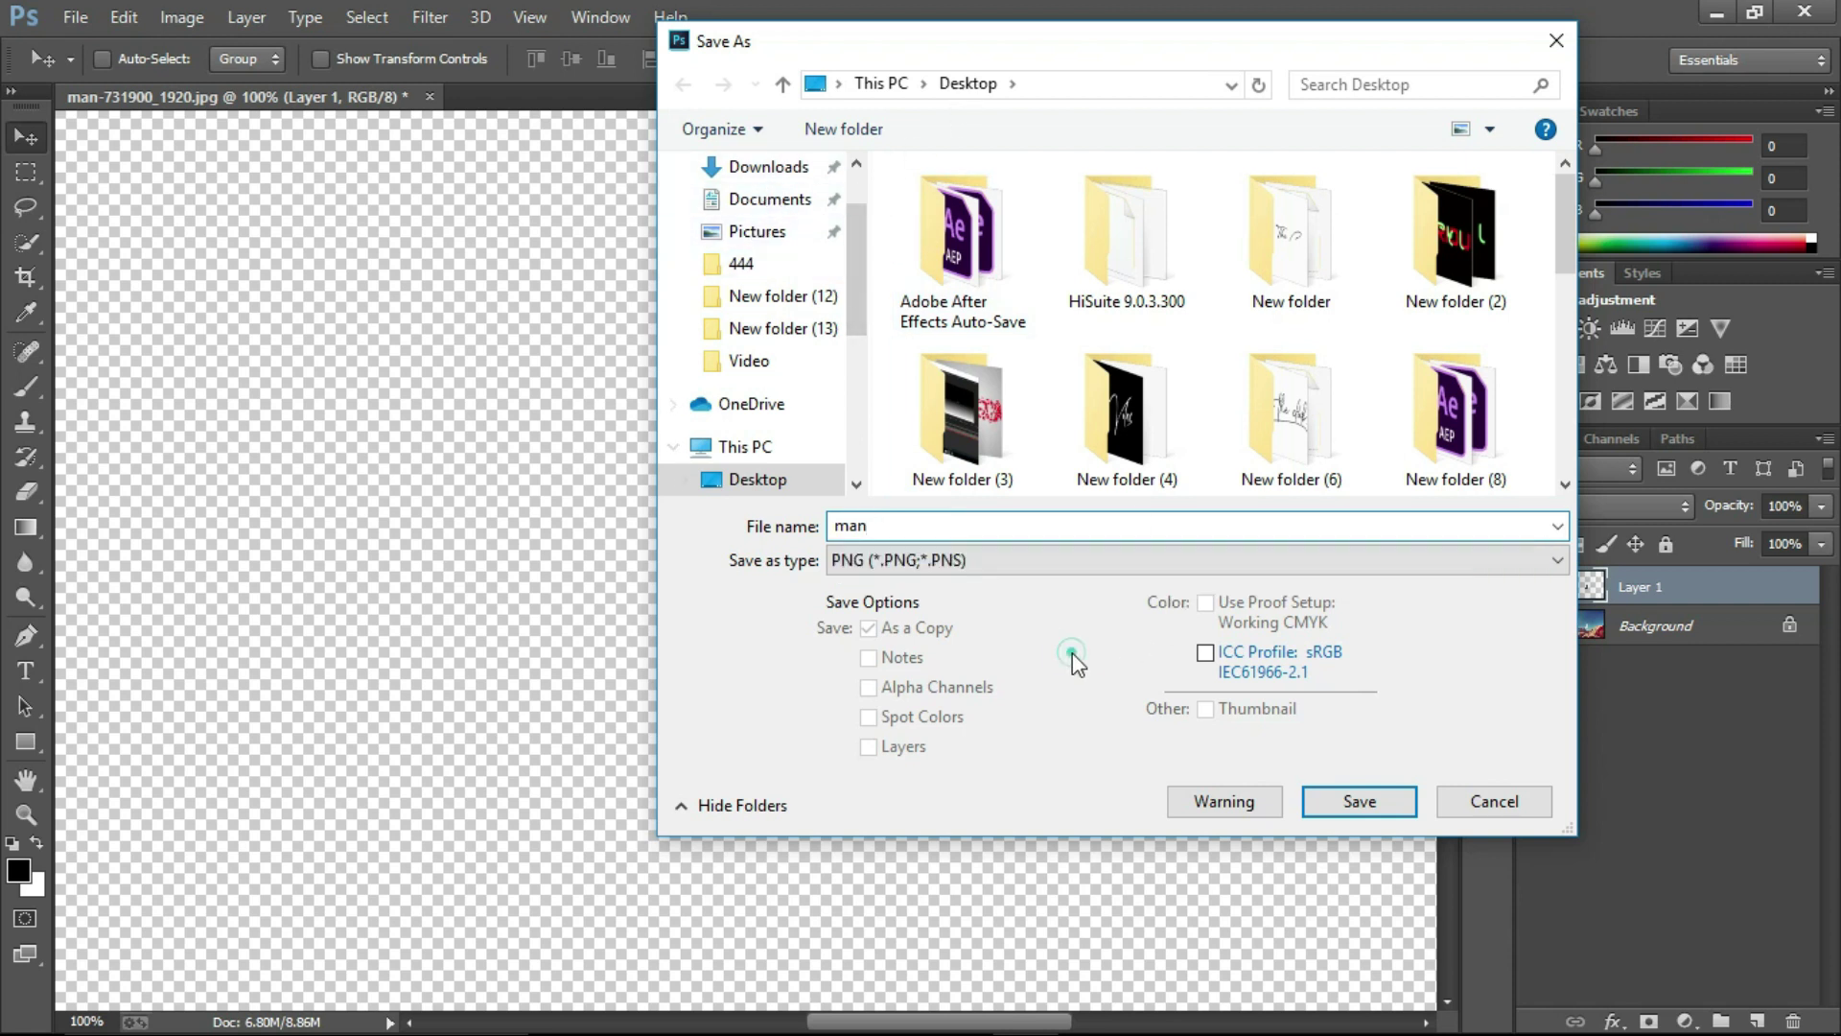
pyautogui.write('1')
pyautogui.click(1349, 818)
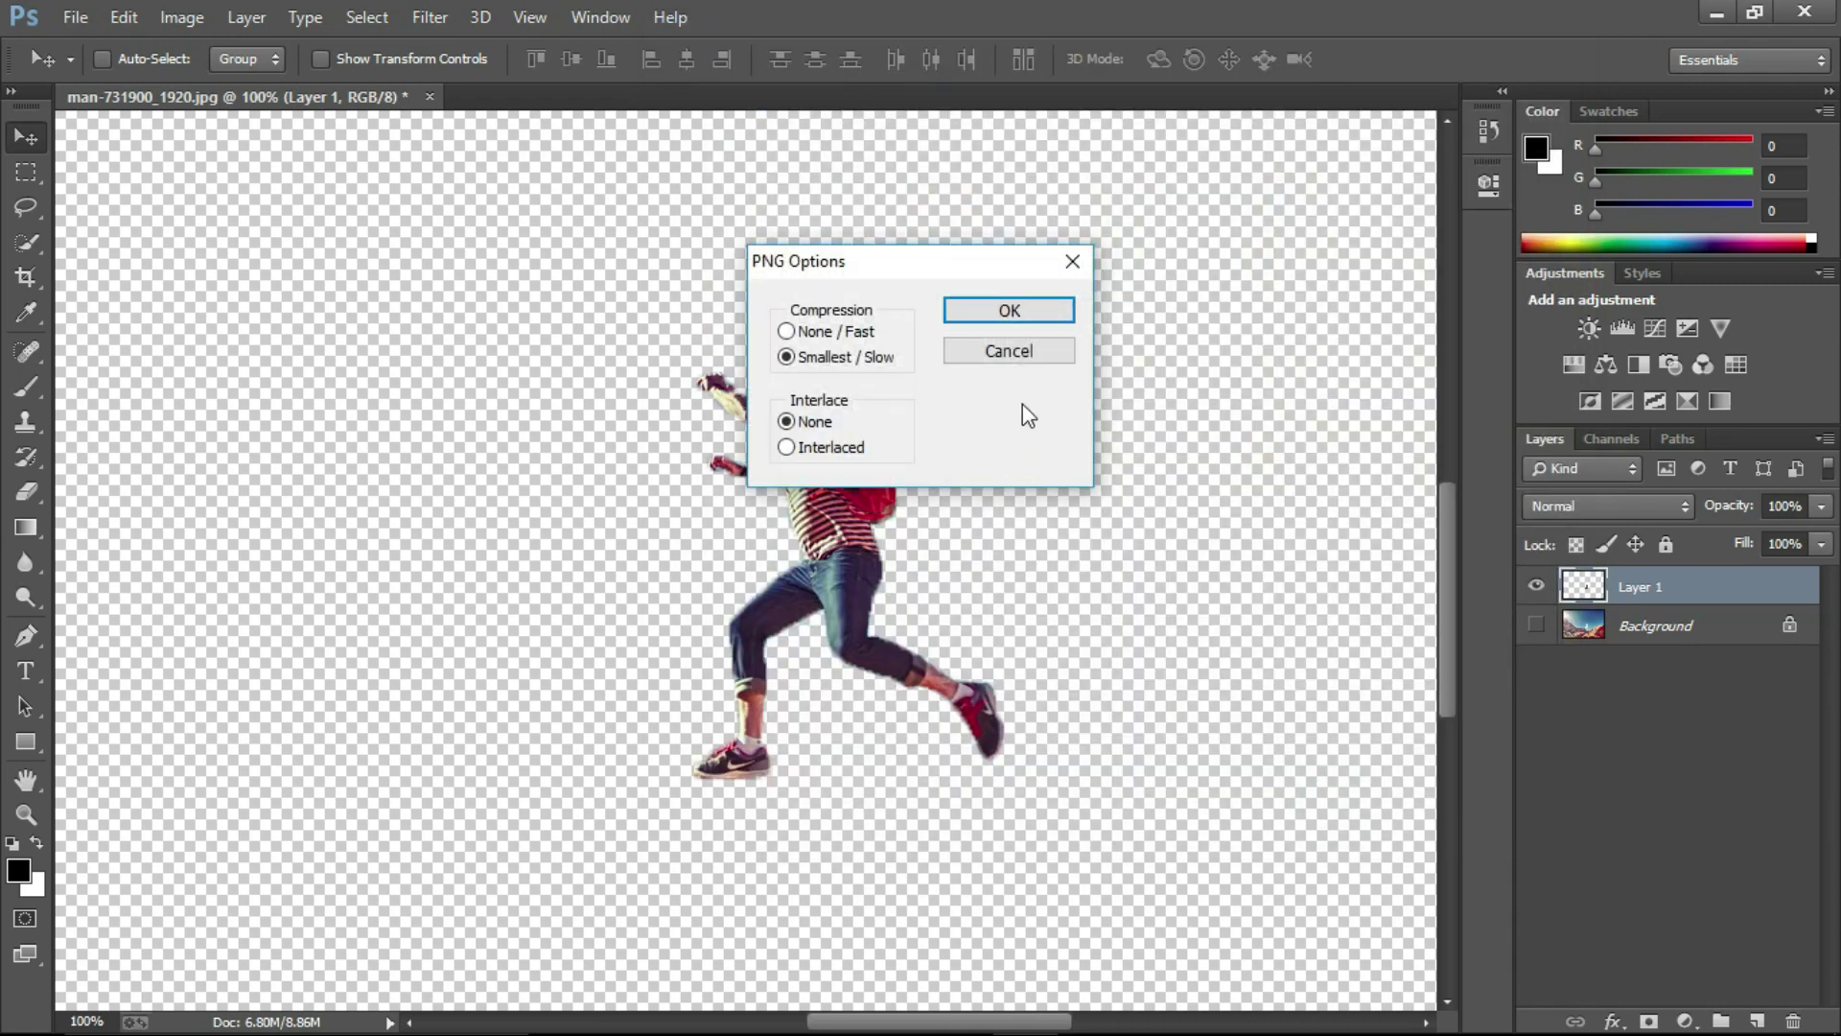
pyautogui.click(998, 308)
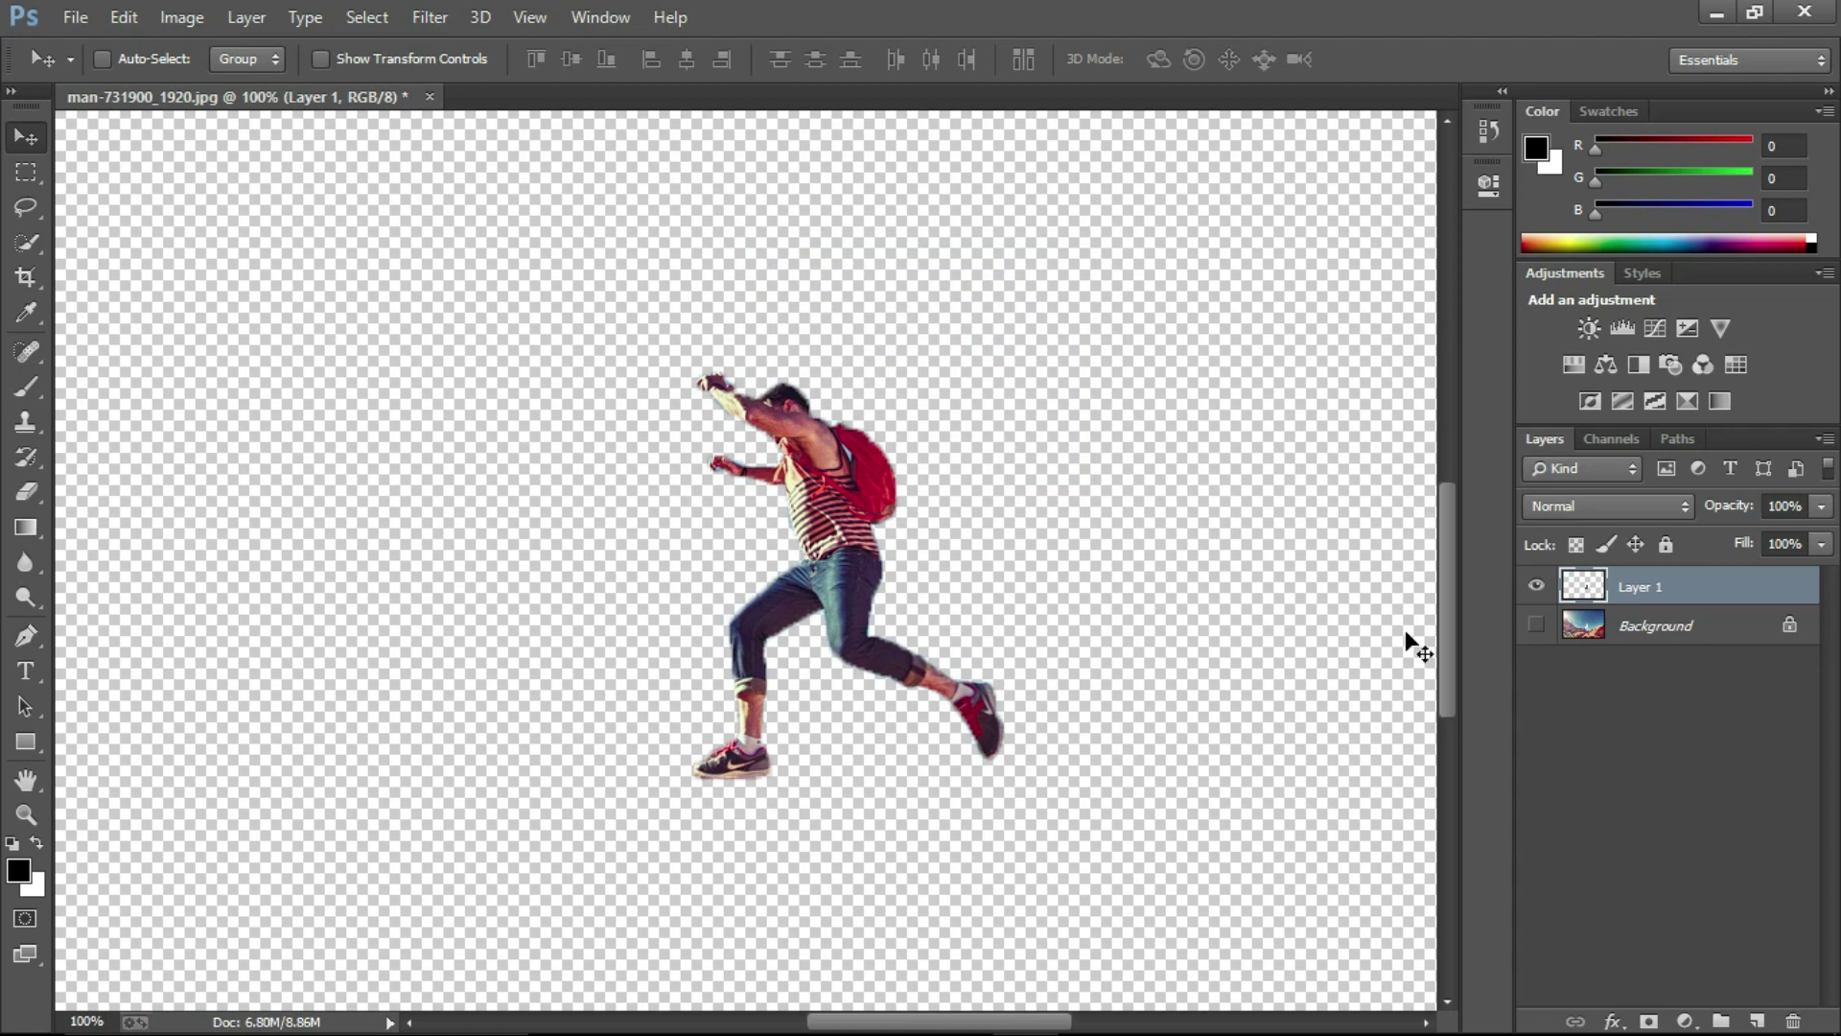
# - Show the Background layer in place of Layer 1 and make Background the active layer
pyautogui.click(1538, 630)
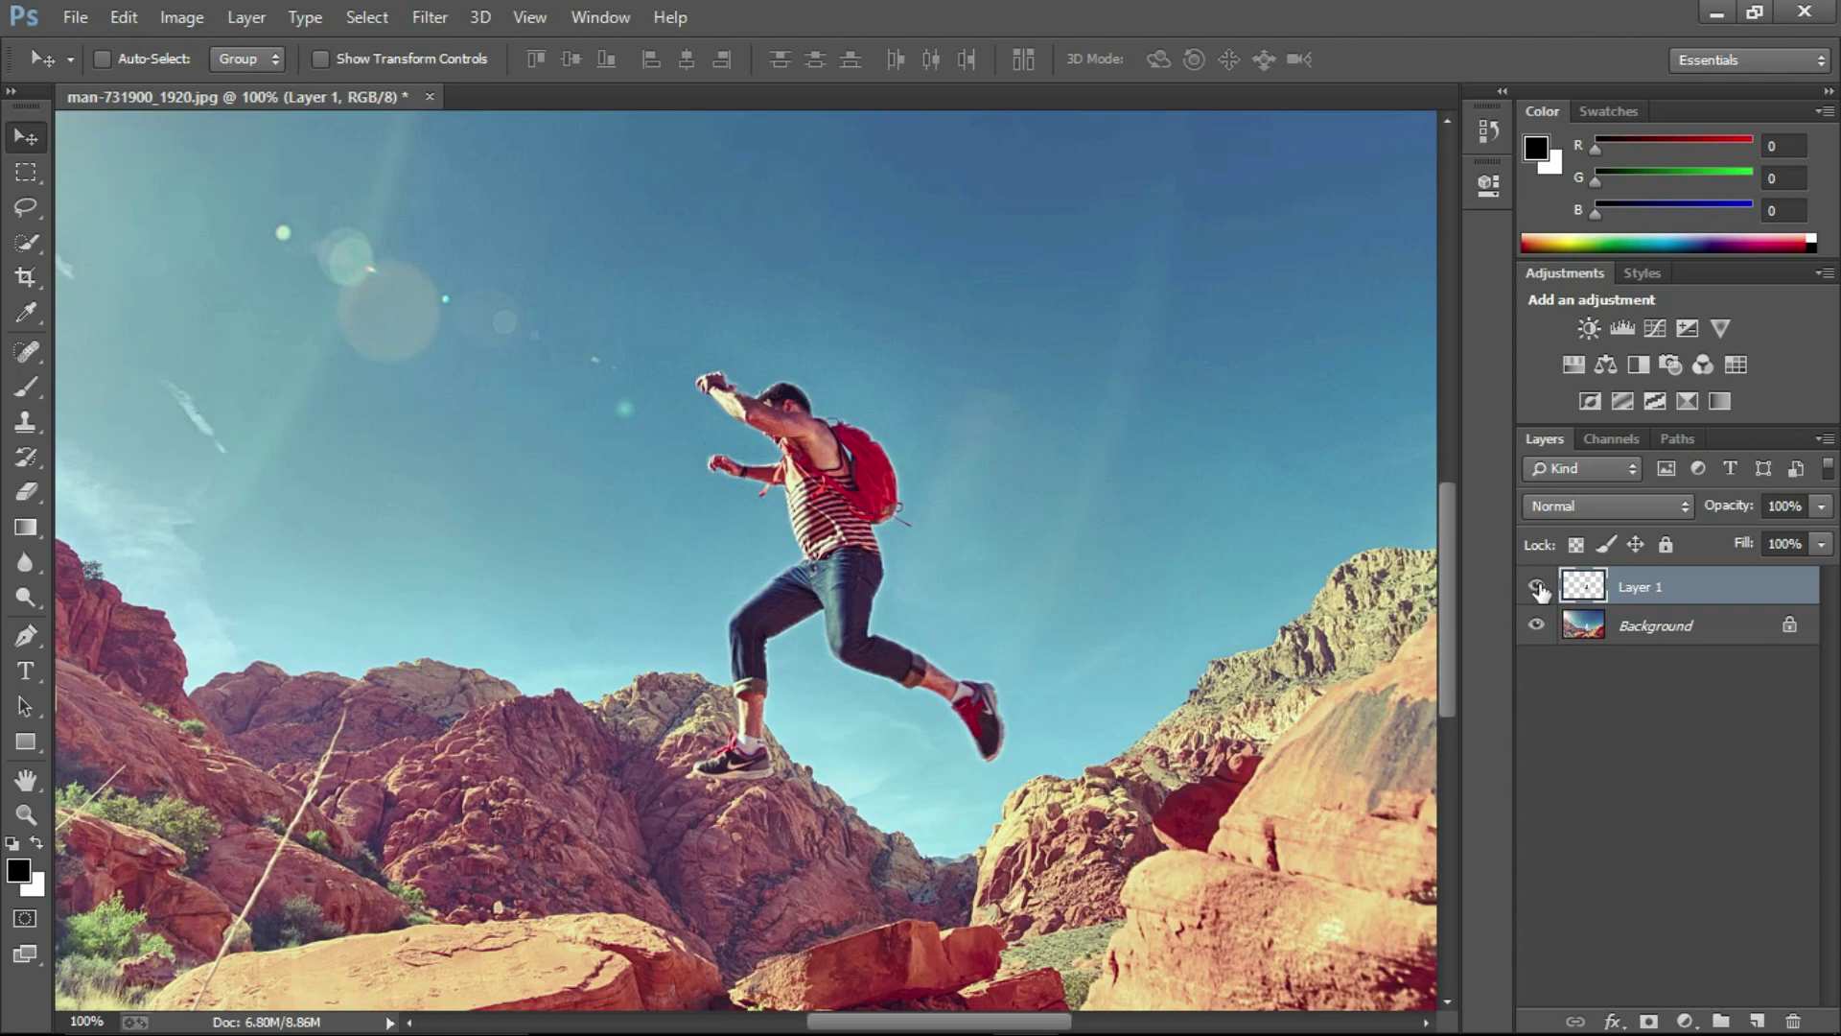
pyautogui.click(1536, 587)
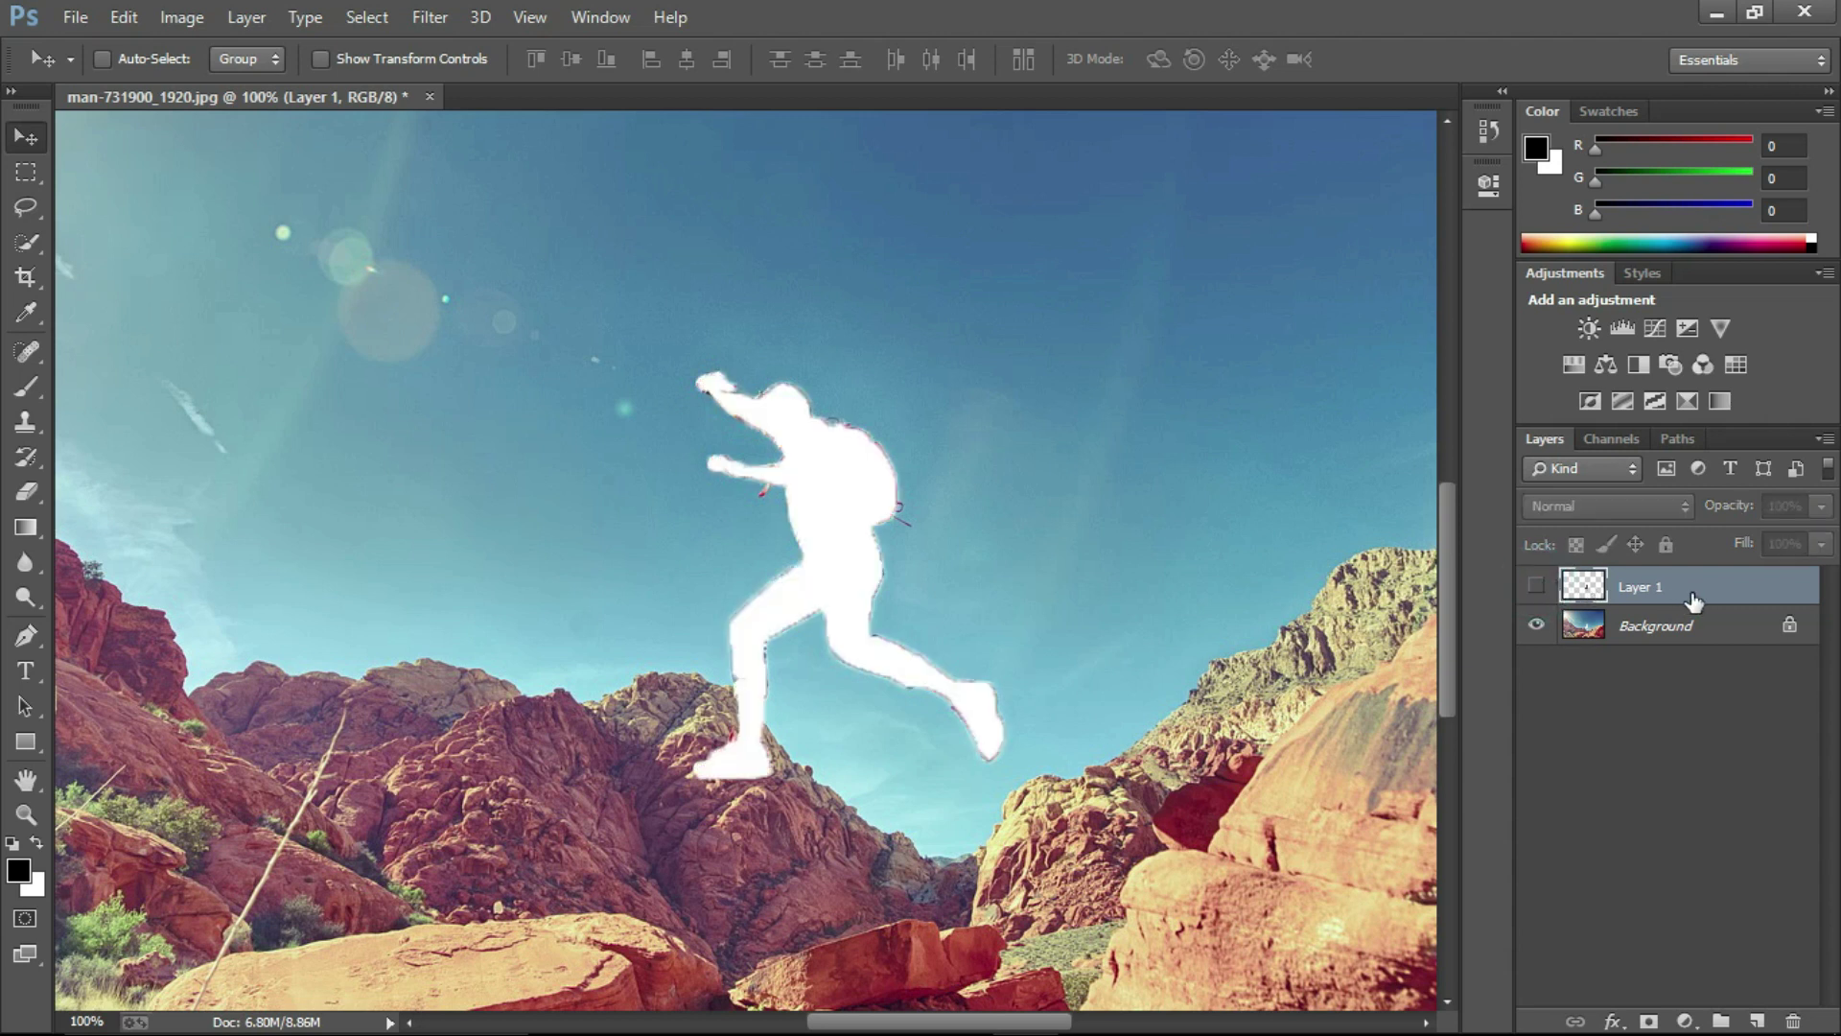
pyautogui.click(1672, 636)
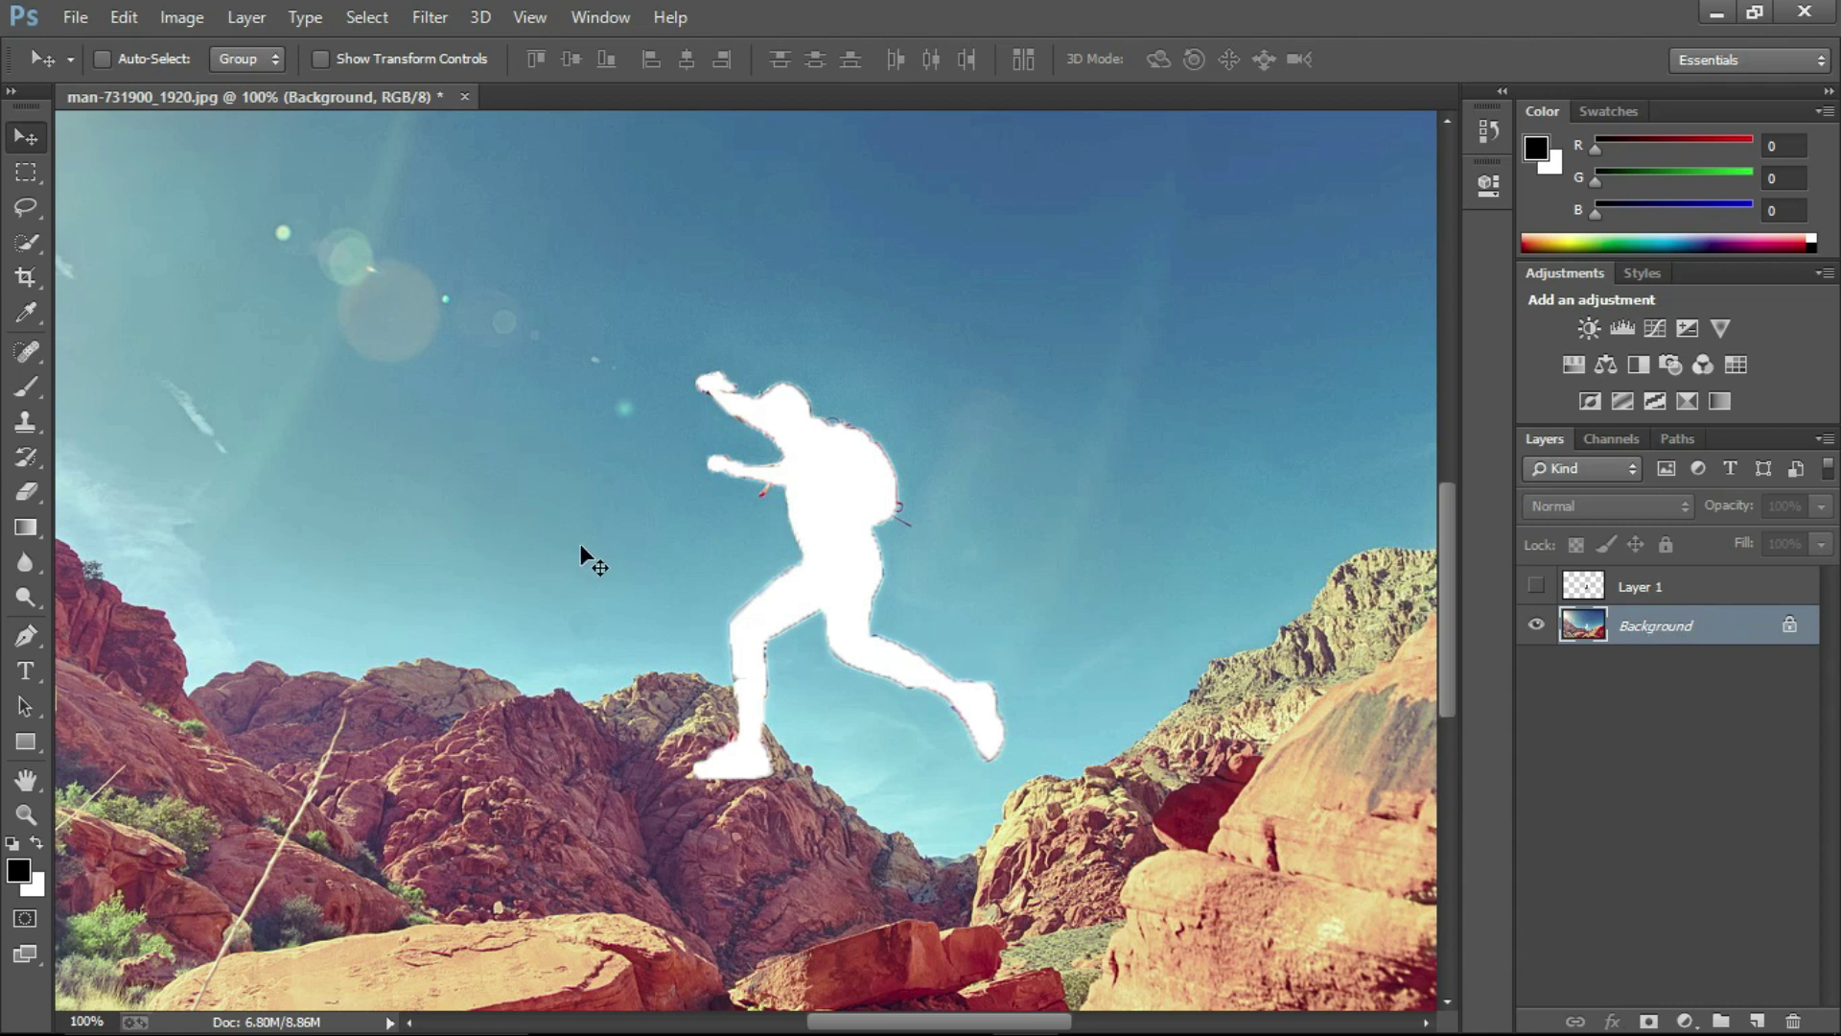
# - Draw a loose freehand lasso selection around the man's whole white silhouette, including a narrow margin of sky and rock
pyautogui.click(25, 207)
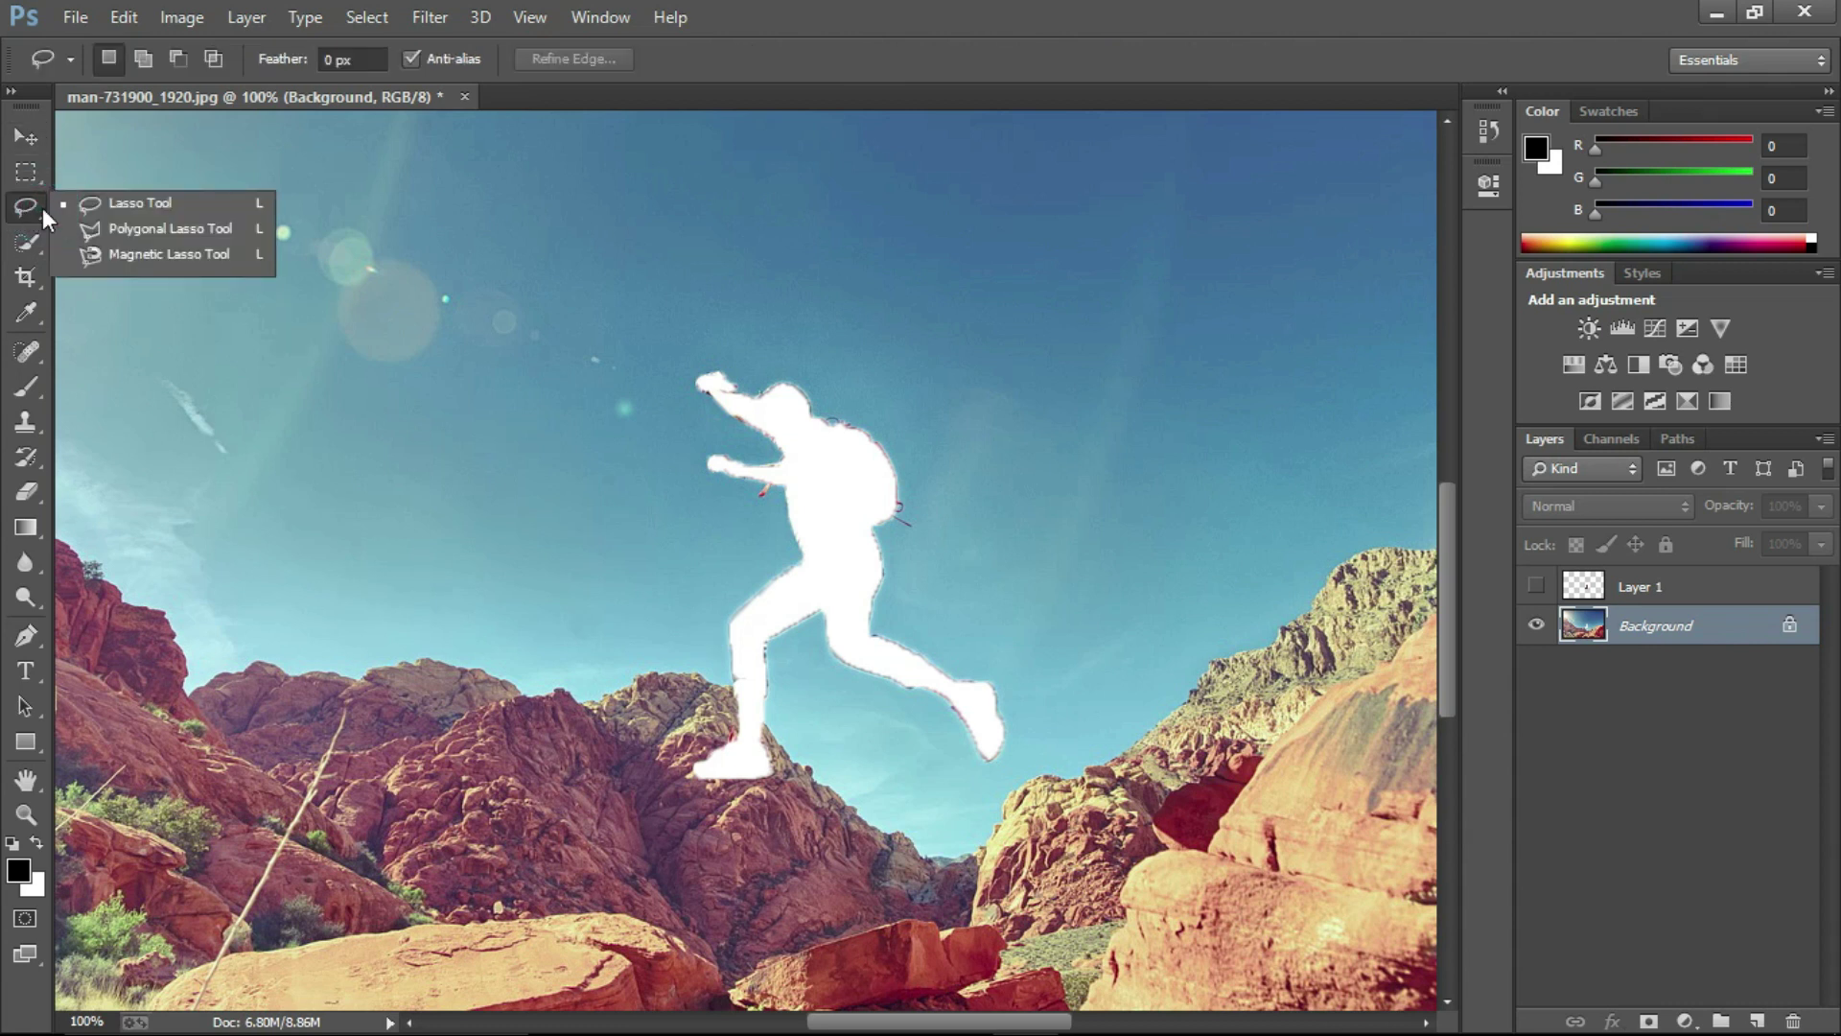
pyautogui.click(141, 205)
pyautogui.hotkey('ctrl', '+')
pyautogui.moveTo(1131, 773); pyautogui.dragTo(1113, 611)
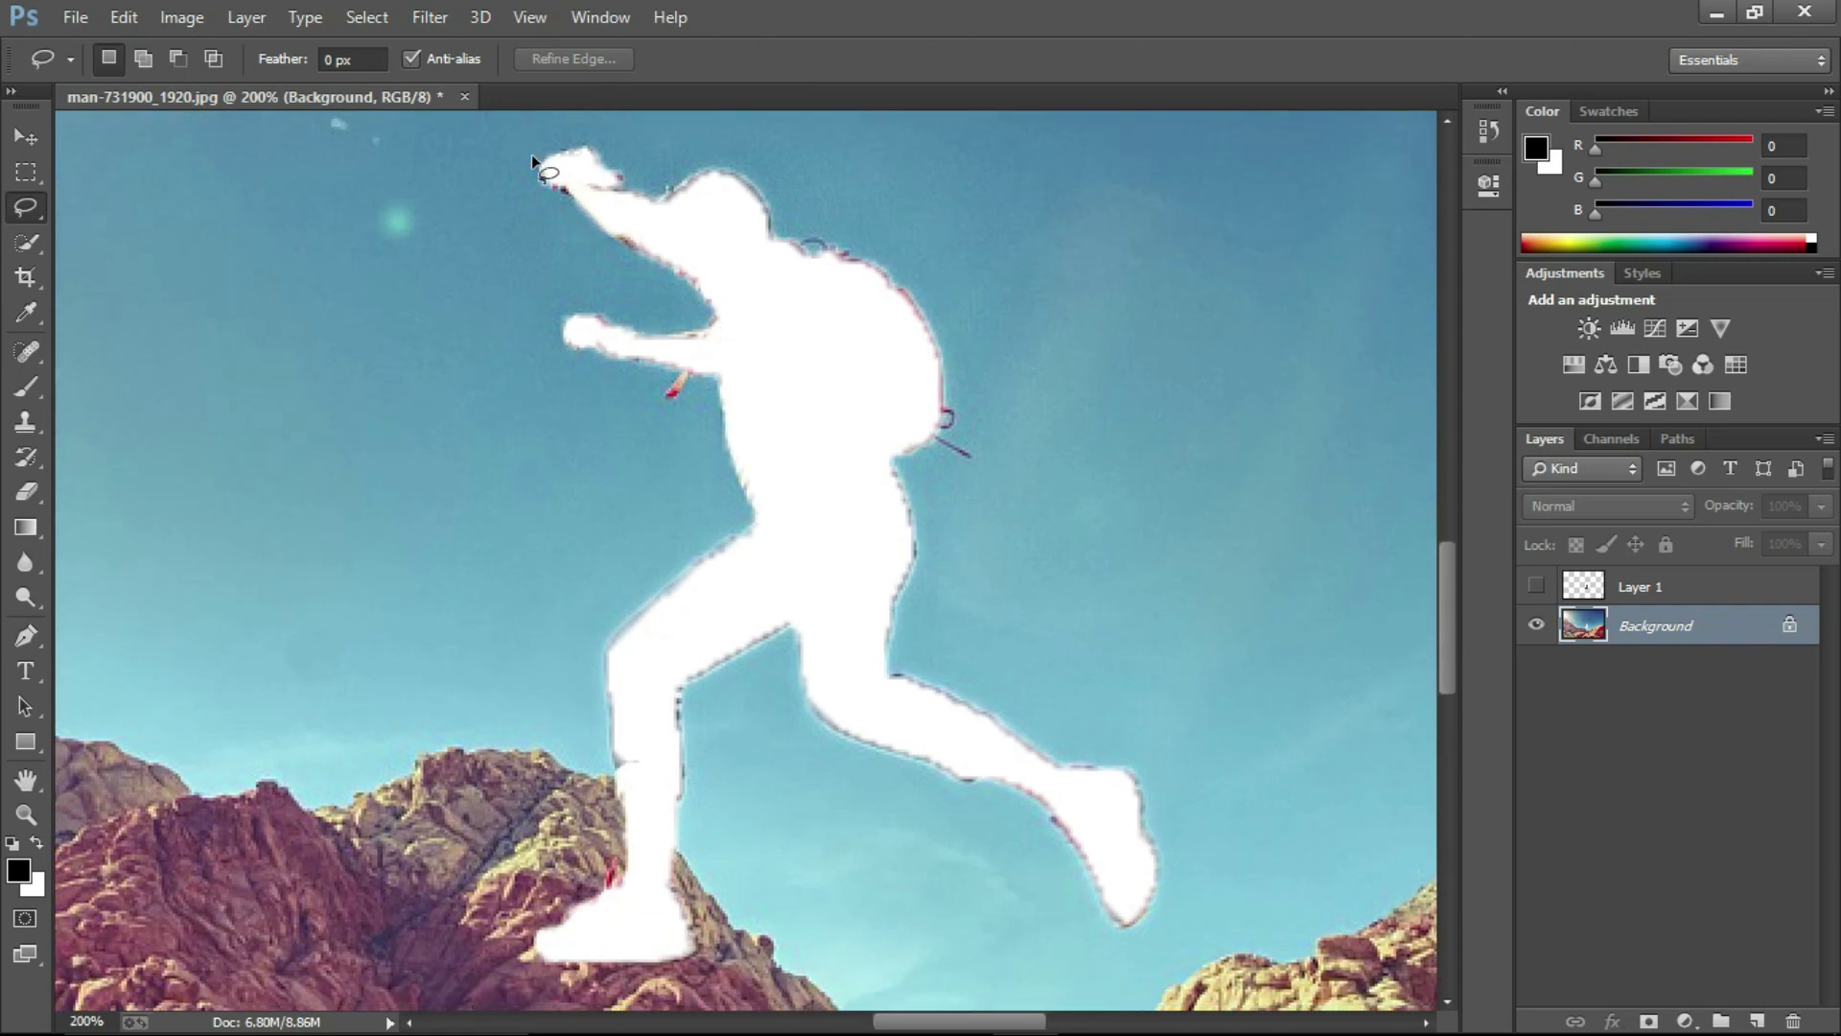
pyautogui.moveTo(525, 157); pyautogui.dragTo(563, 172)
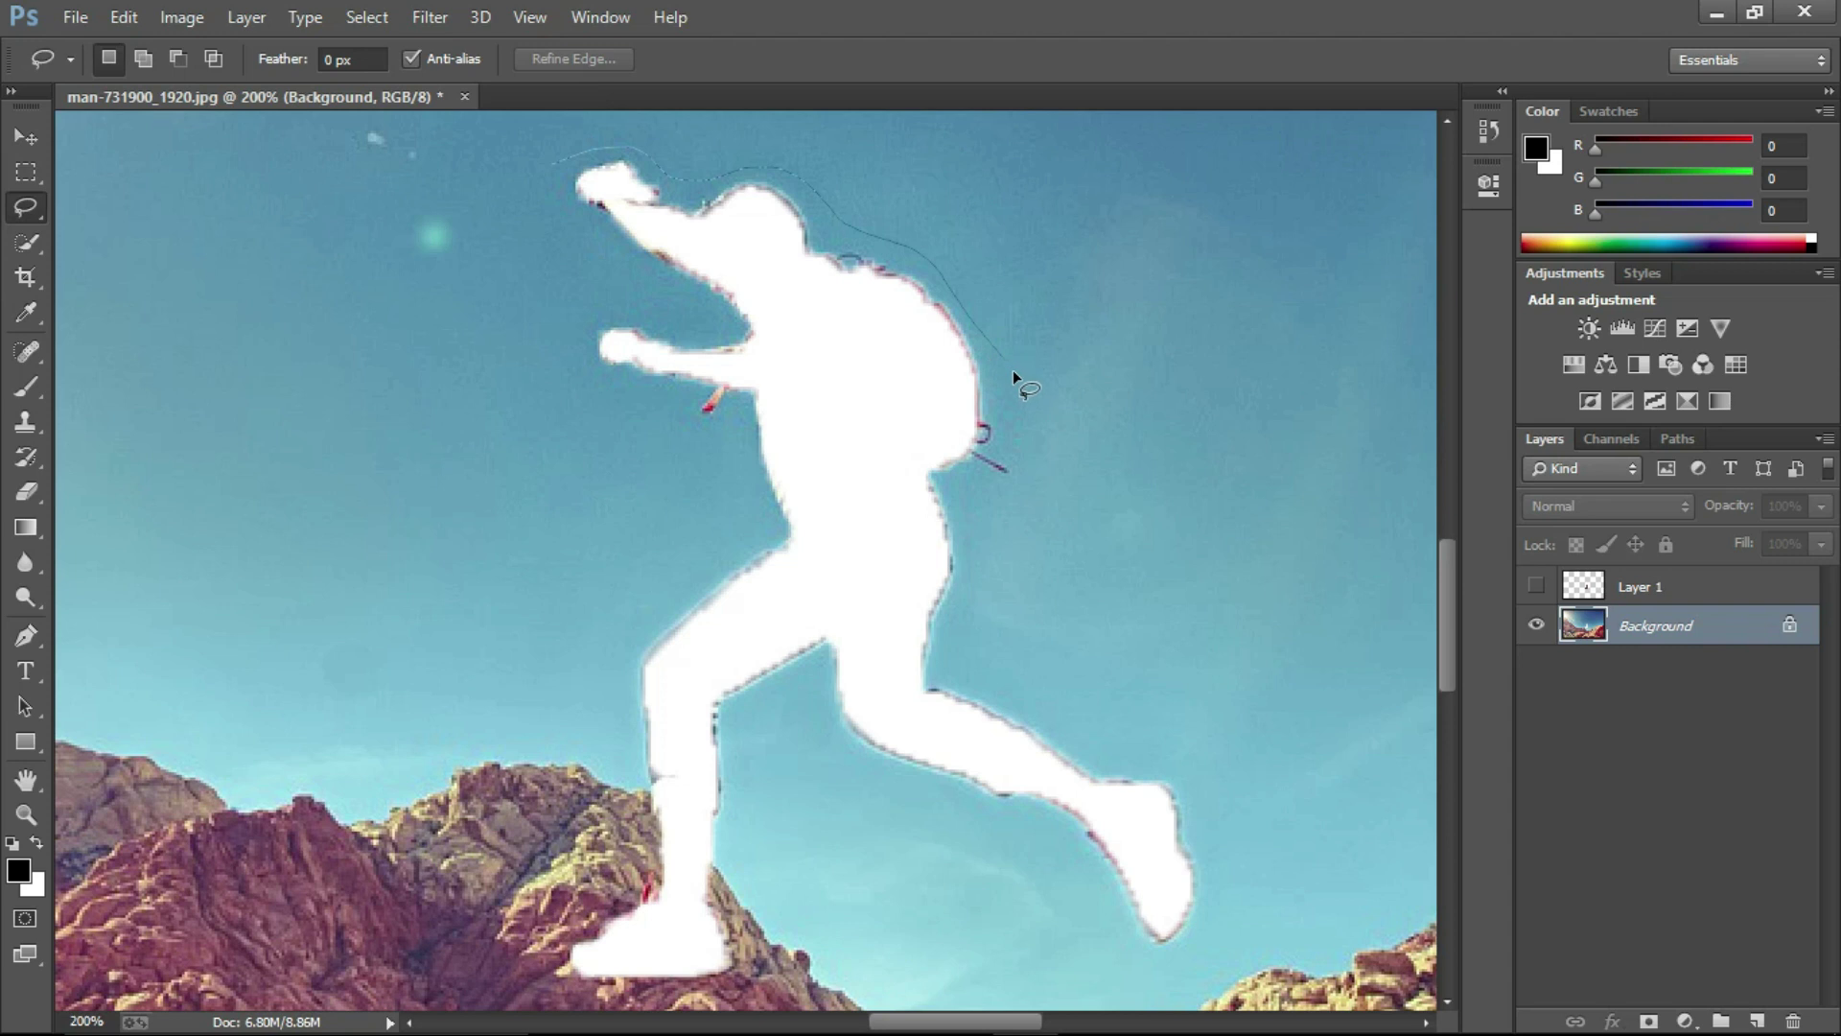
pyautogui.moveTo(982, 607); pyautogui.dragTo(1025, 678)
pyautogui.moveTo(1180, 757); pyautogui.dragTo(1227, 827)
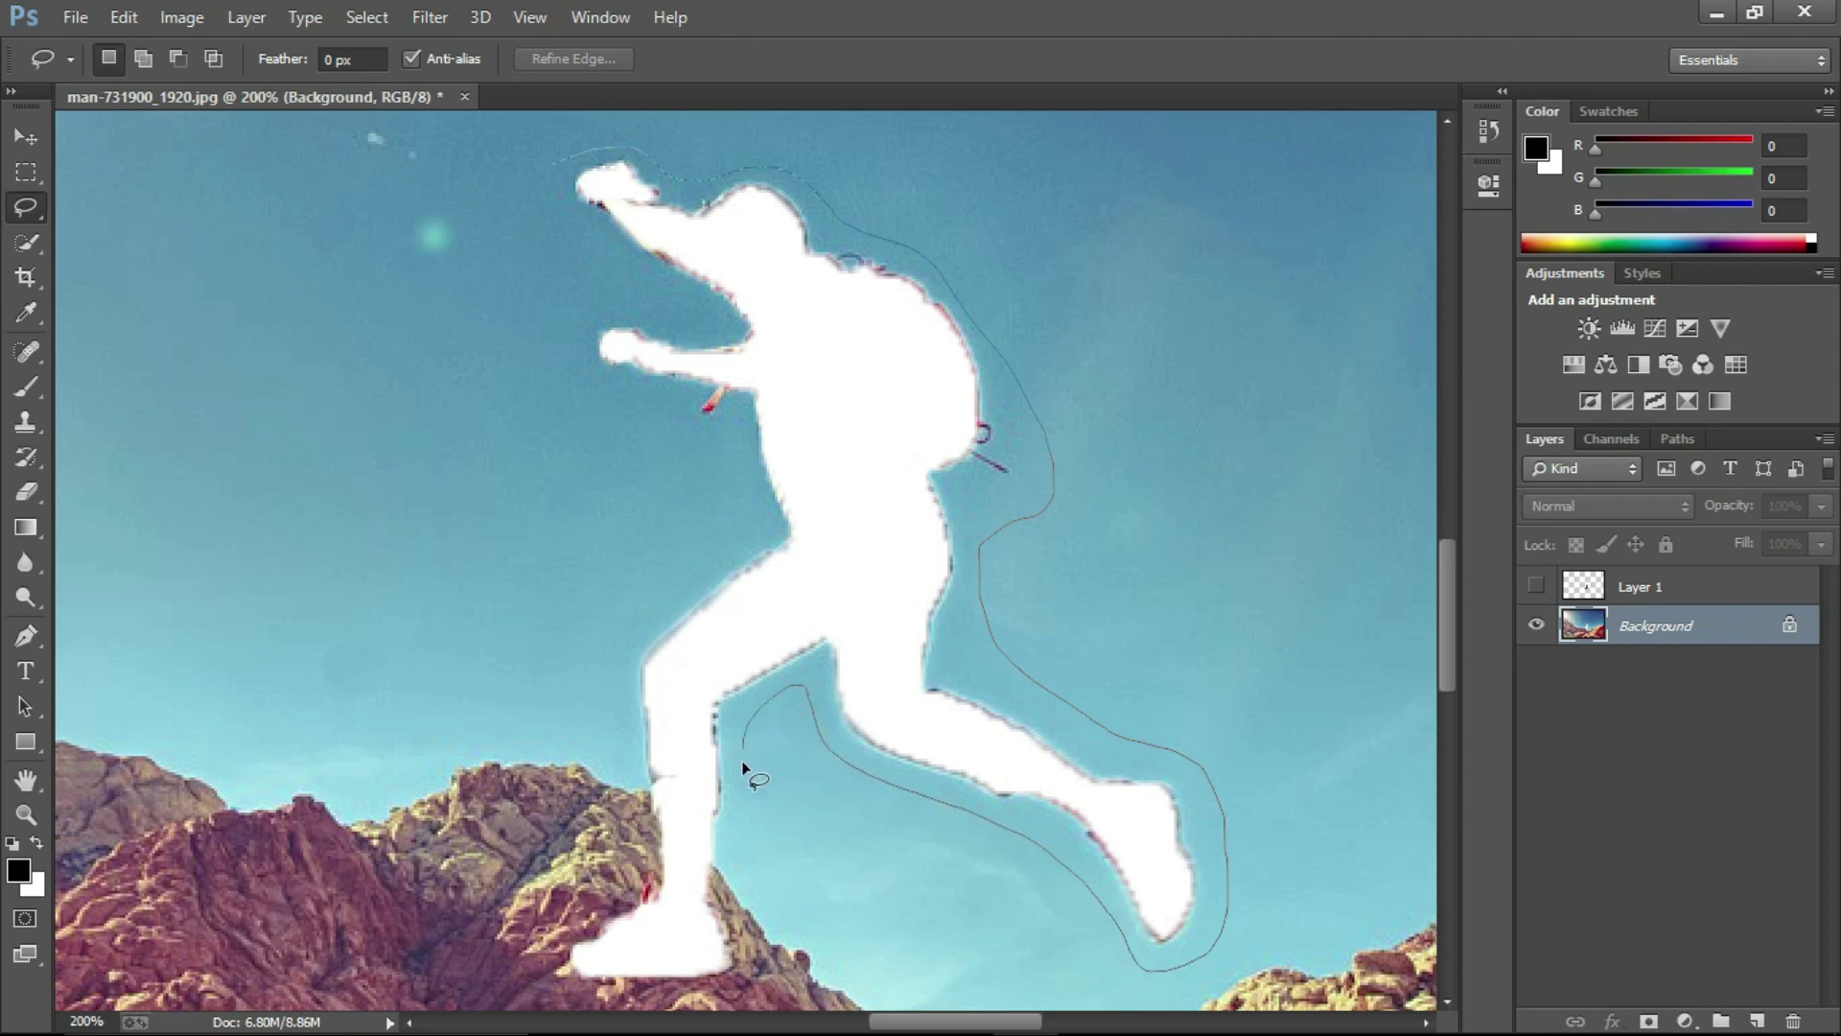
pyautogui.moveTo(735, 992)
pyautogui.mouseDown()
pyautogui.moveTo(559, 998)
pyautogui.moveTo(542, 977)
pyautogui.moveTo(562, 916)
pyautogui.mouseUp()
pyautogui.moveTo(617, 814); pyautogui.dragTo(607, 665)
pyautogui.moveTo(555, 164); pyautogui.dragTo(552, 165)
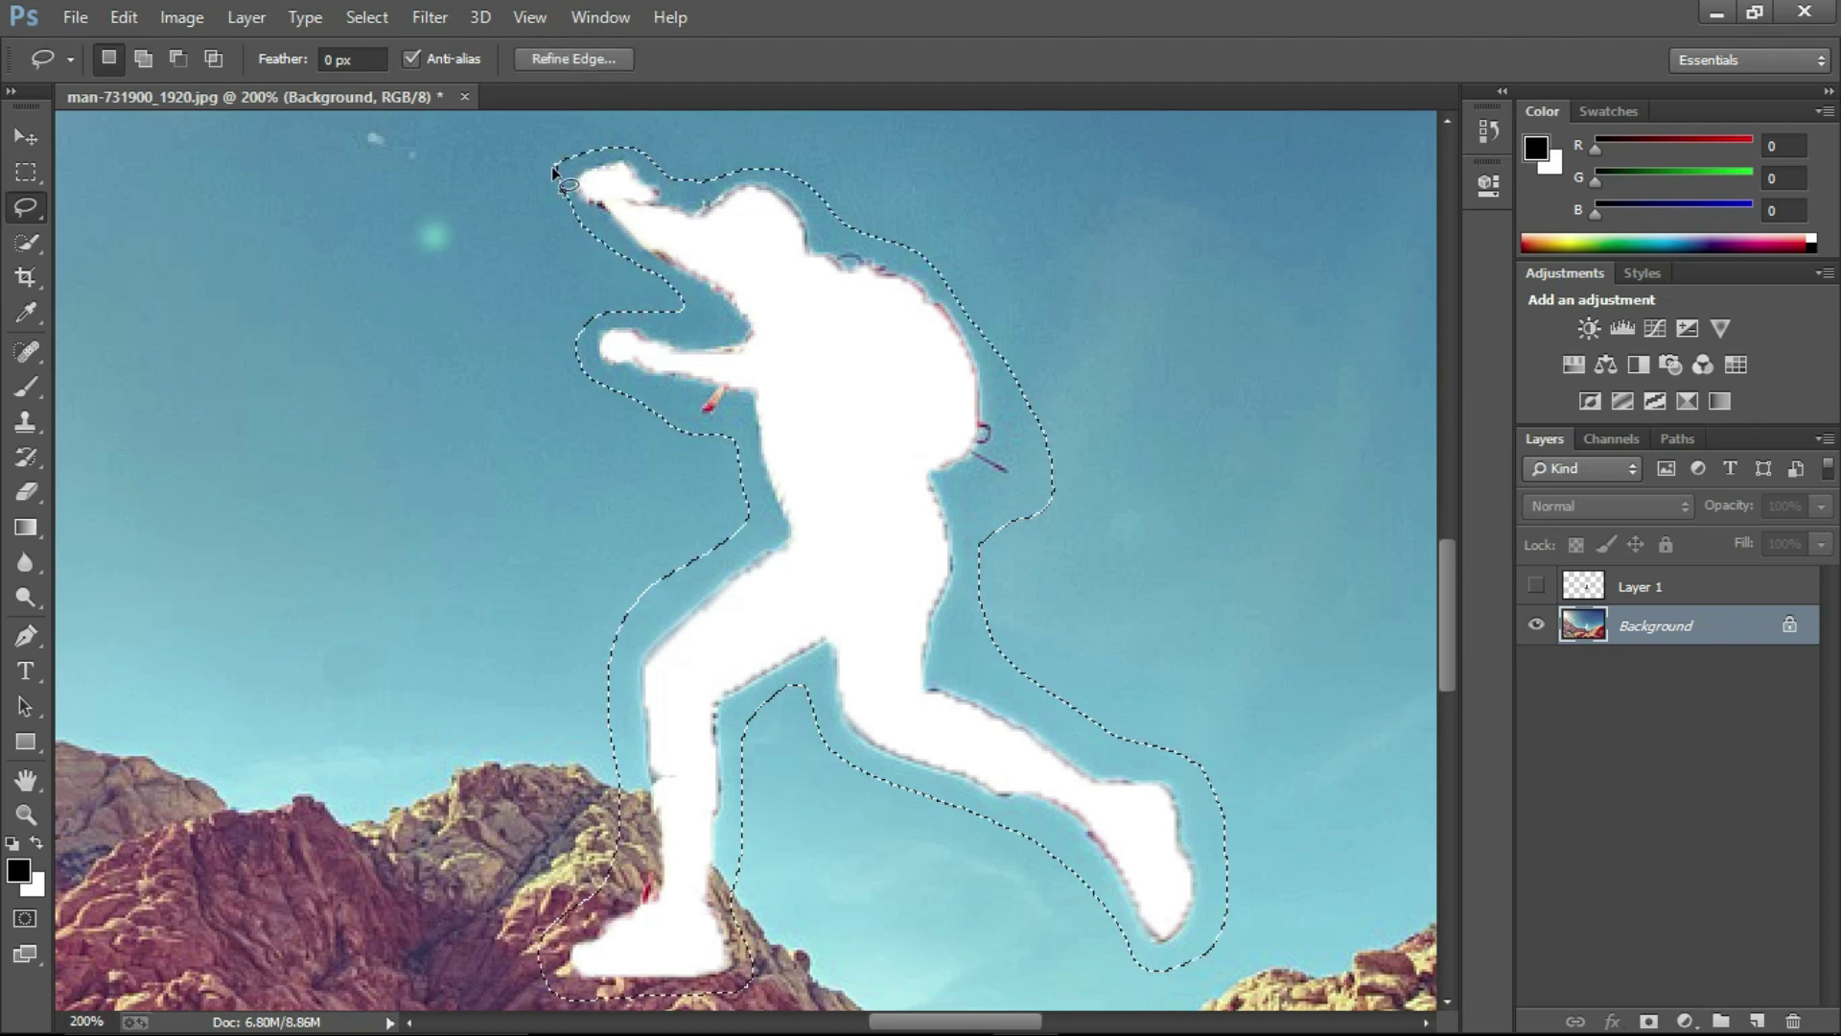
# - Fill the selected silhouette using Content-Aware in Normal mode at 100% opacity, and deselect
pyautogui.click(23, 136)
pyautogui.click(122, 18)
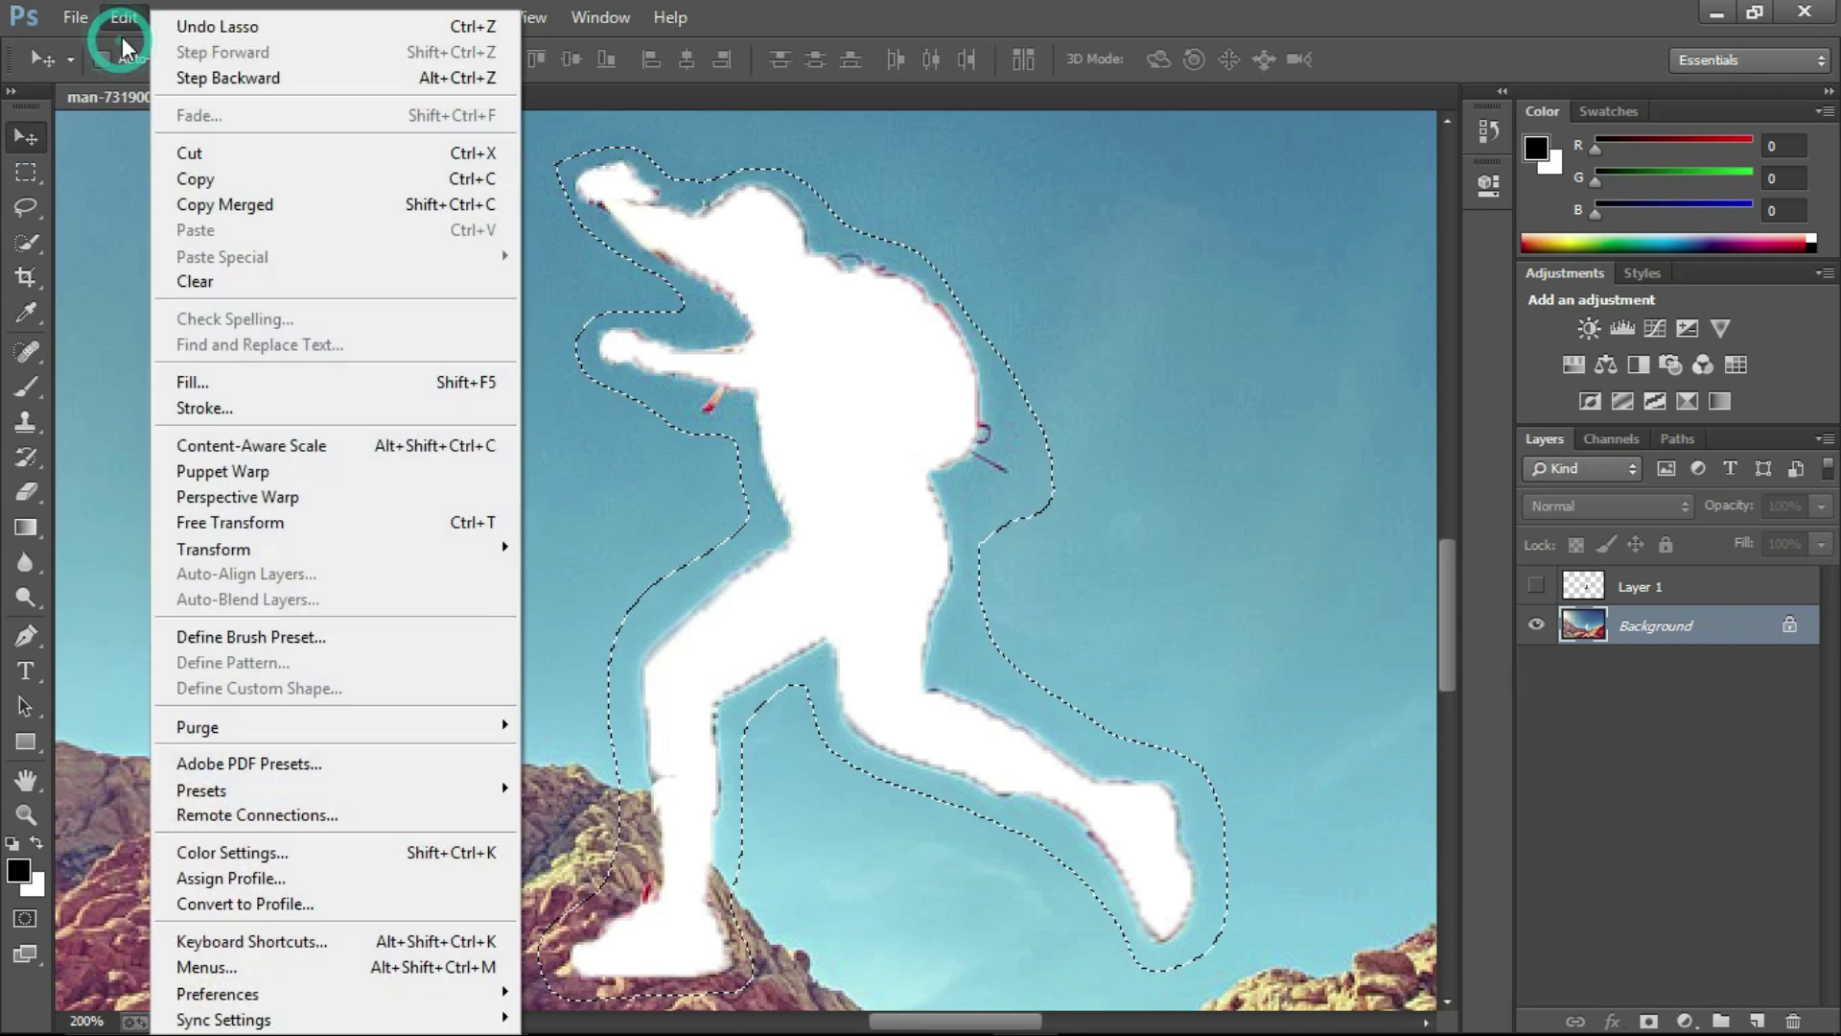
pyautogui.click(254, 391)
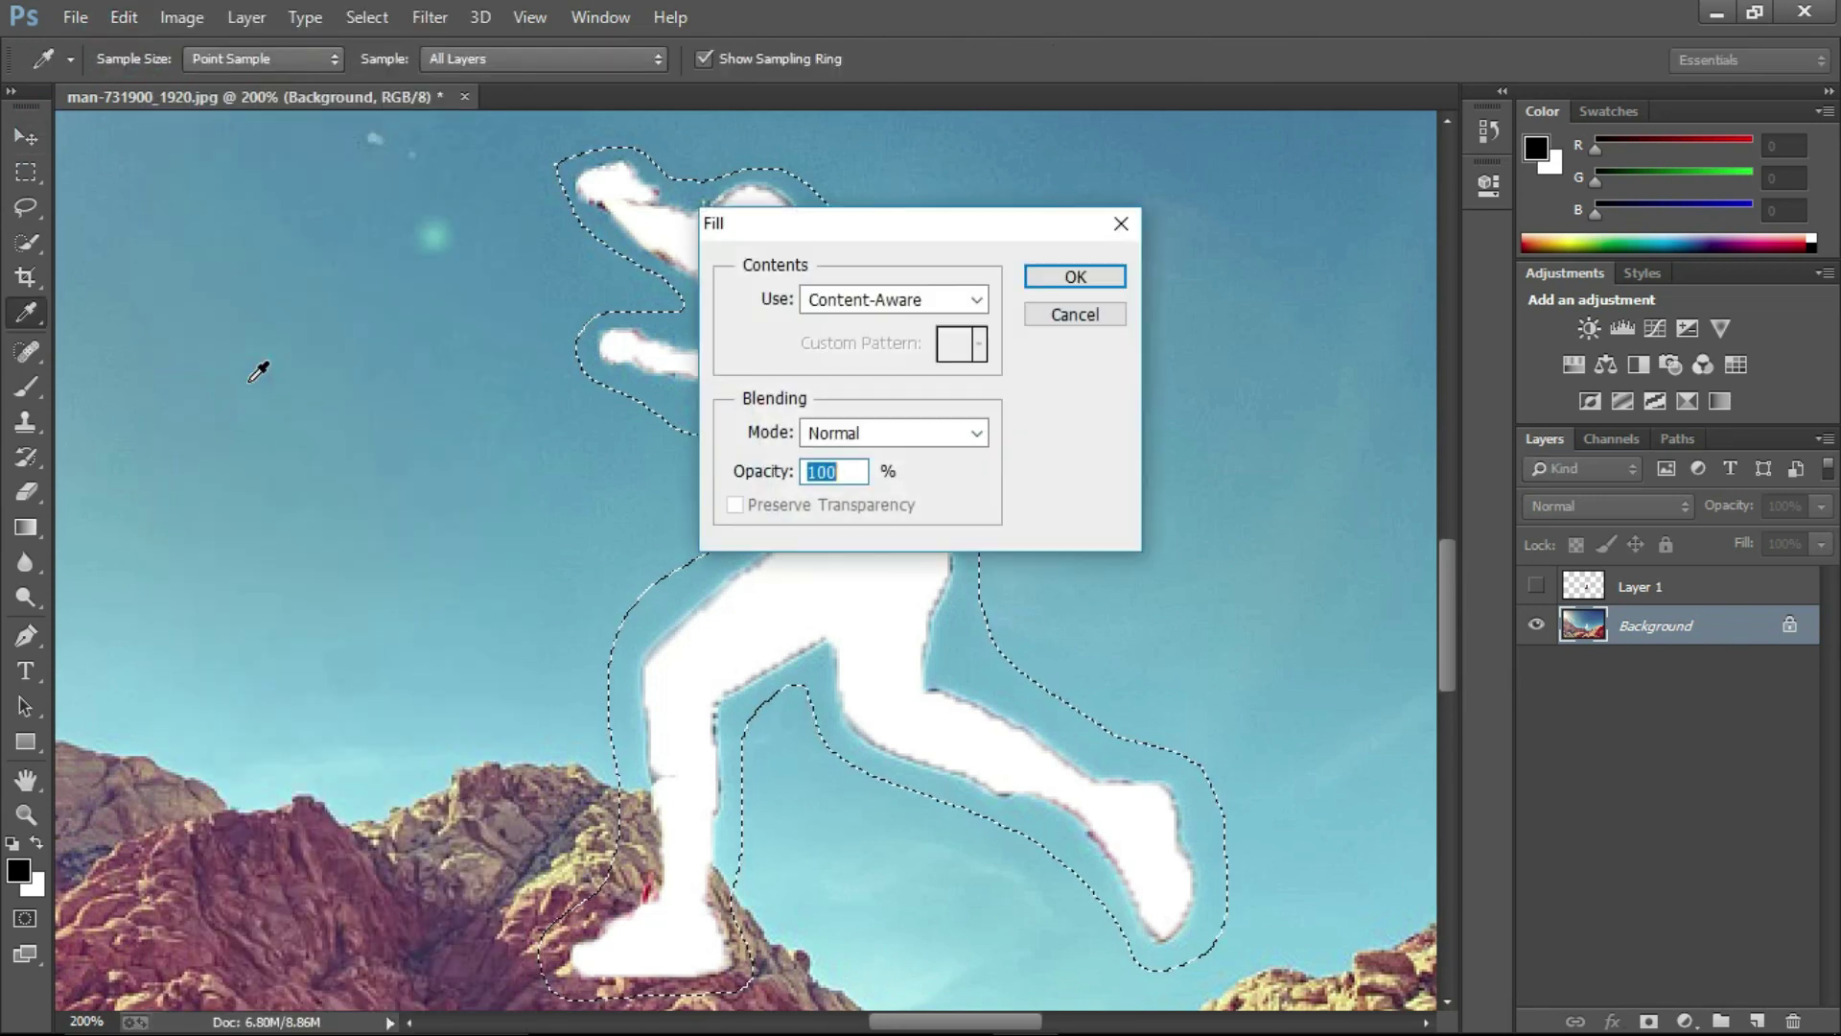
pyautogui.click(977, 301)
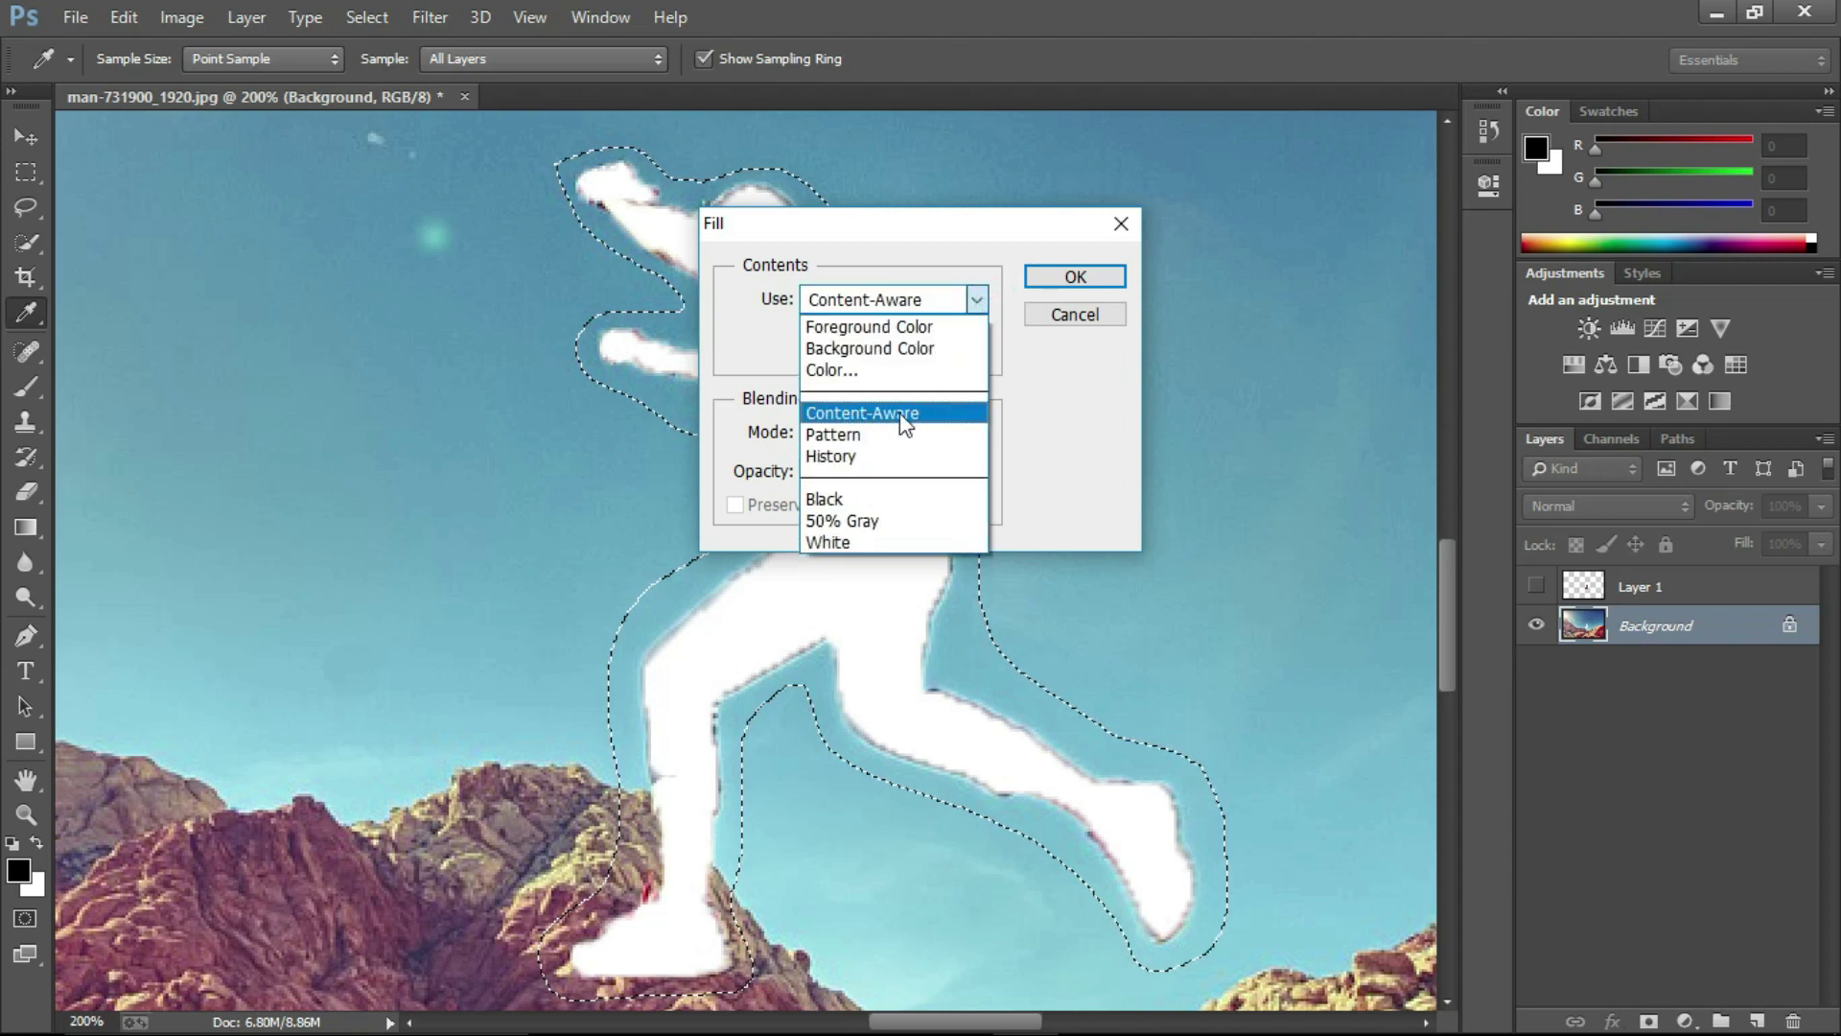
pyautogui.click(1030, 379)
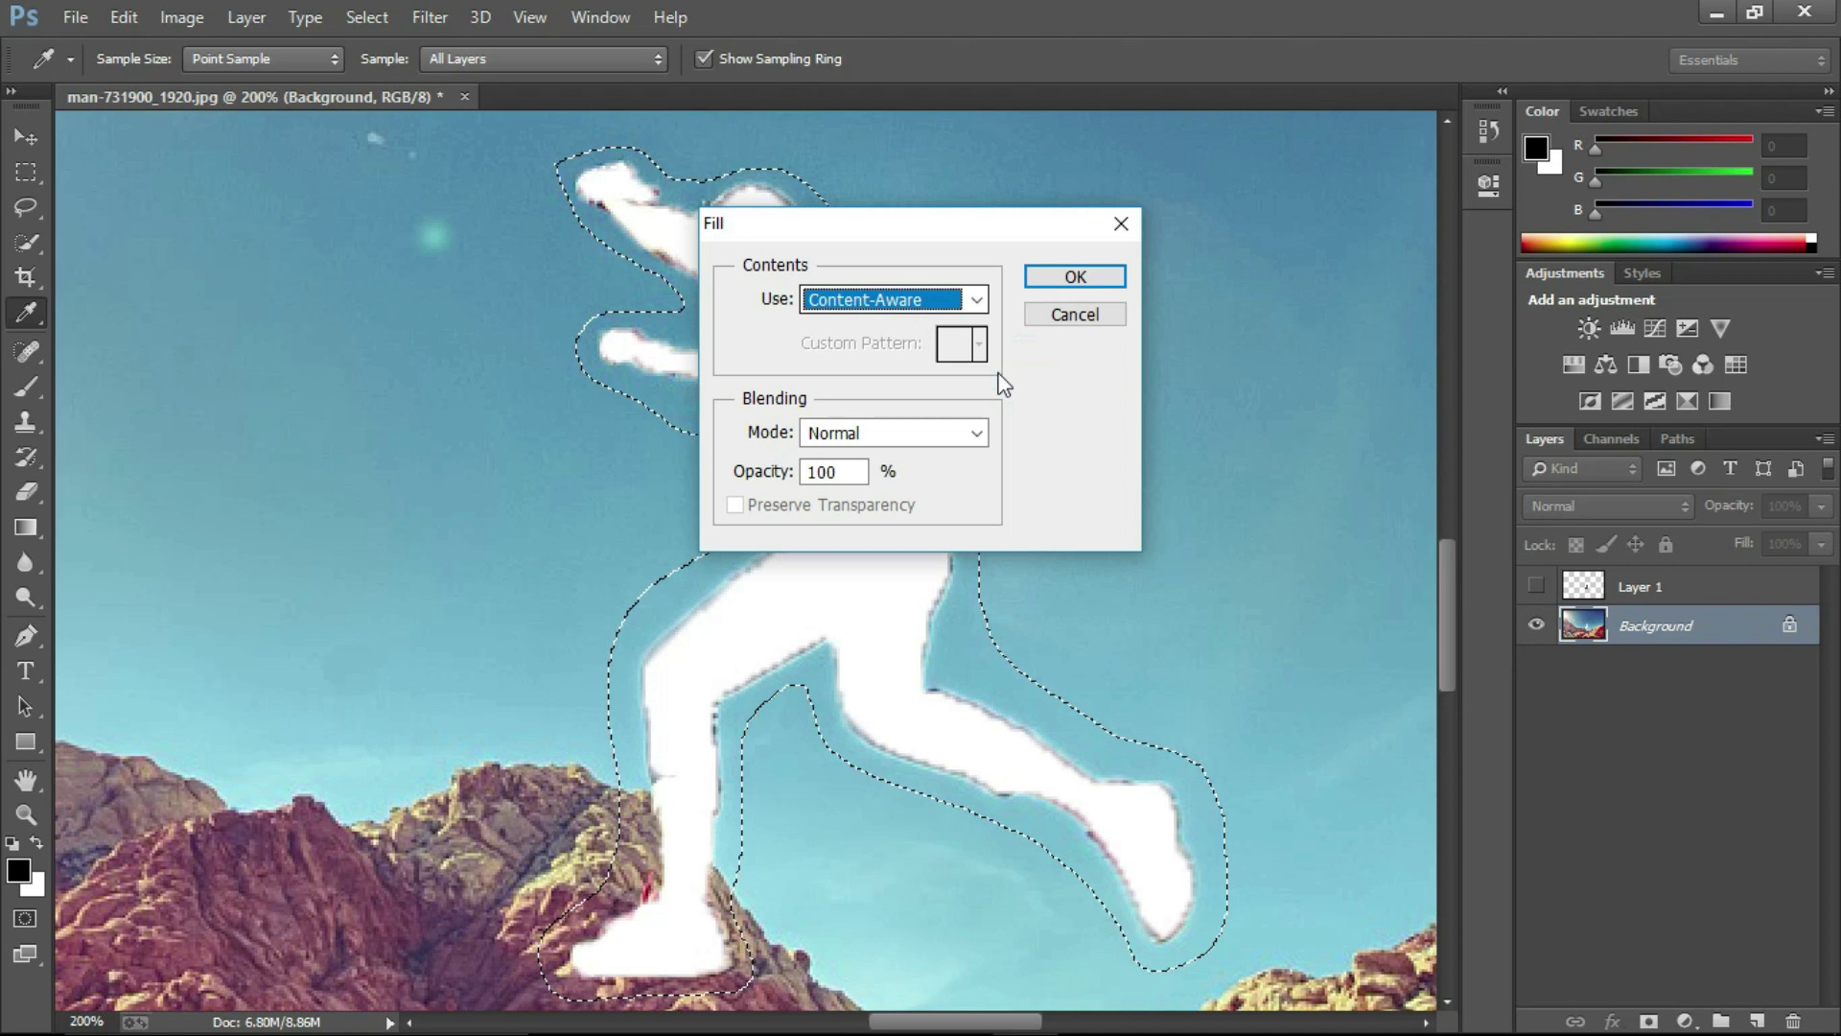
pyautogui.click(1081, 277)
pyautogui.press('v')
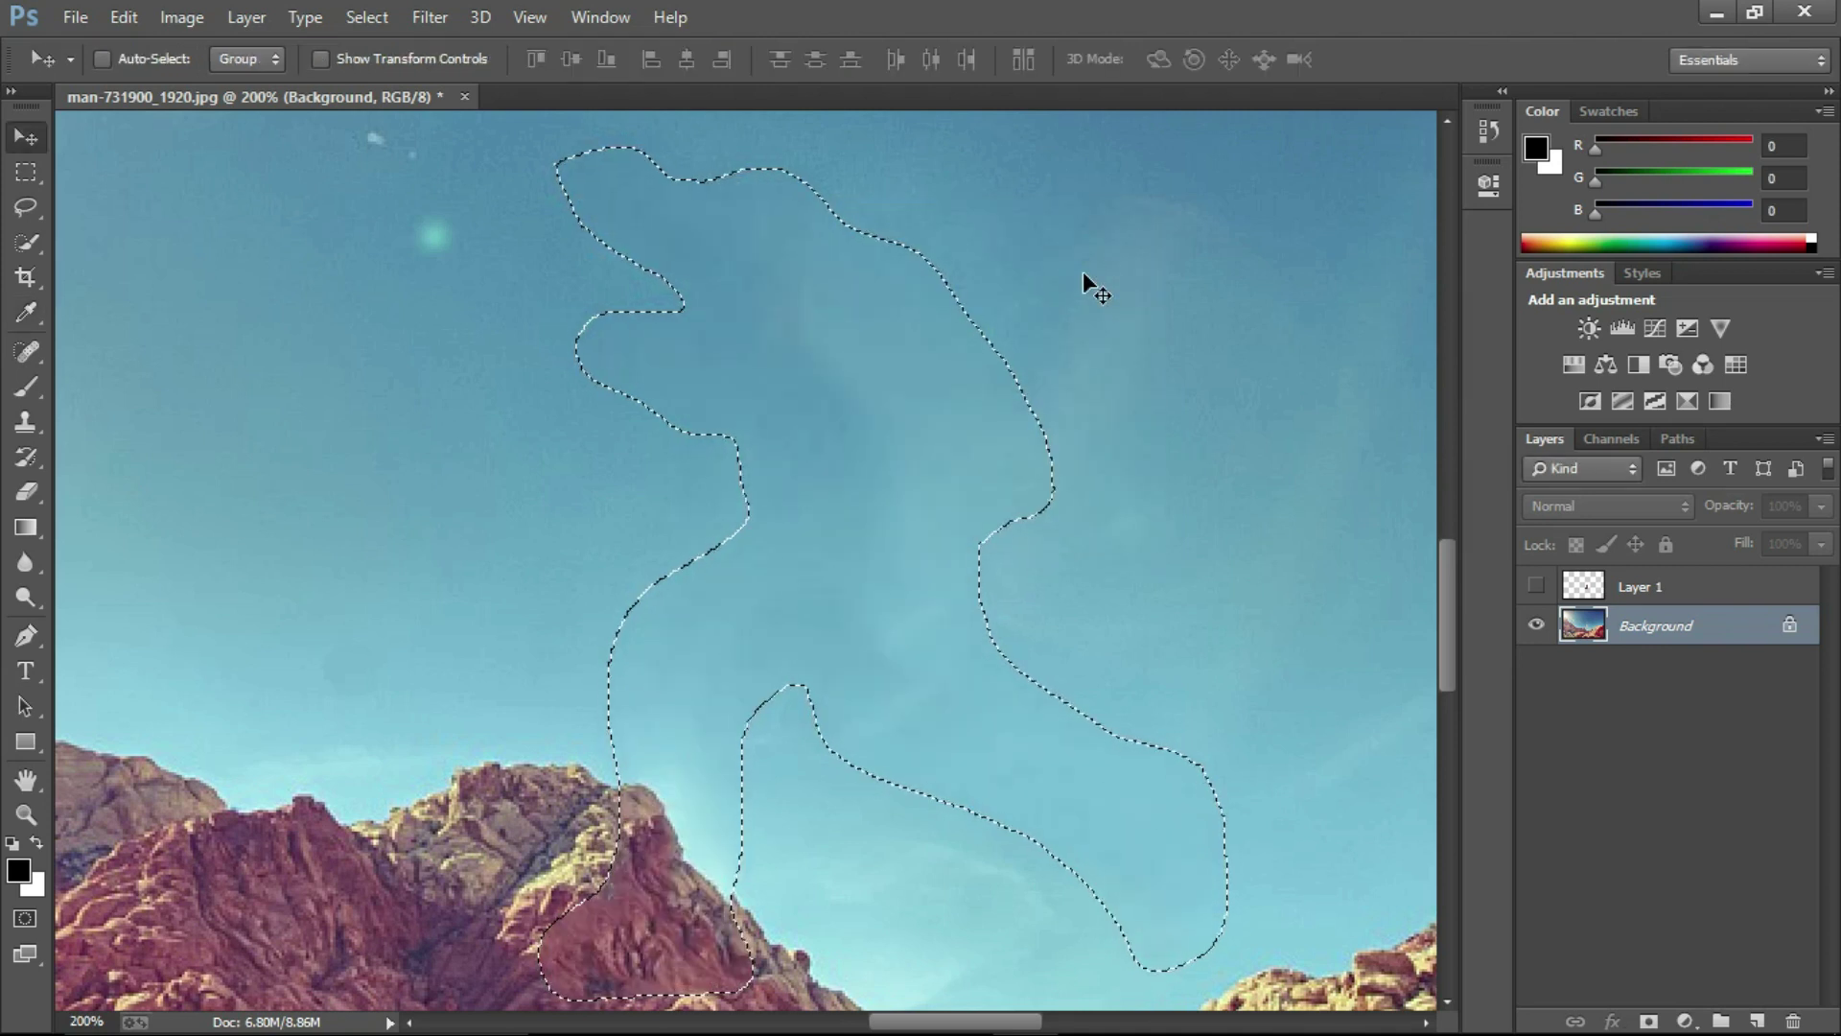
pyautogui.hotkey('ctrl', 'd')
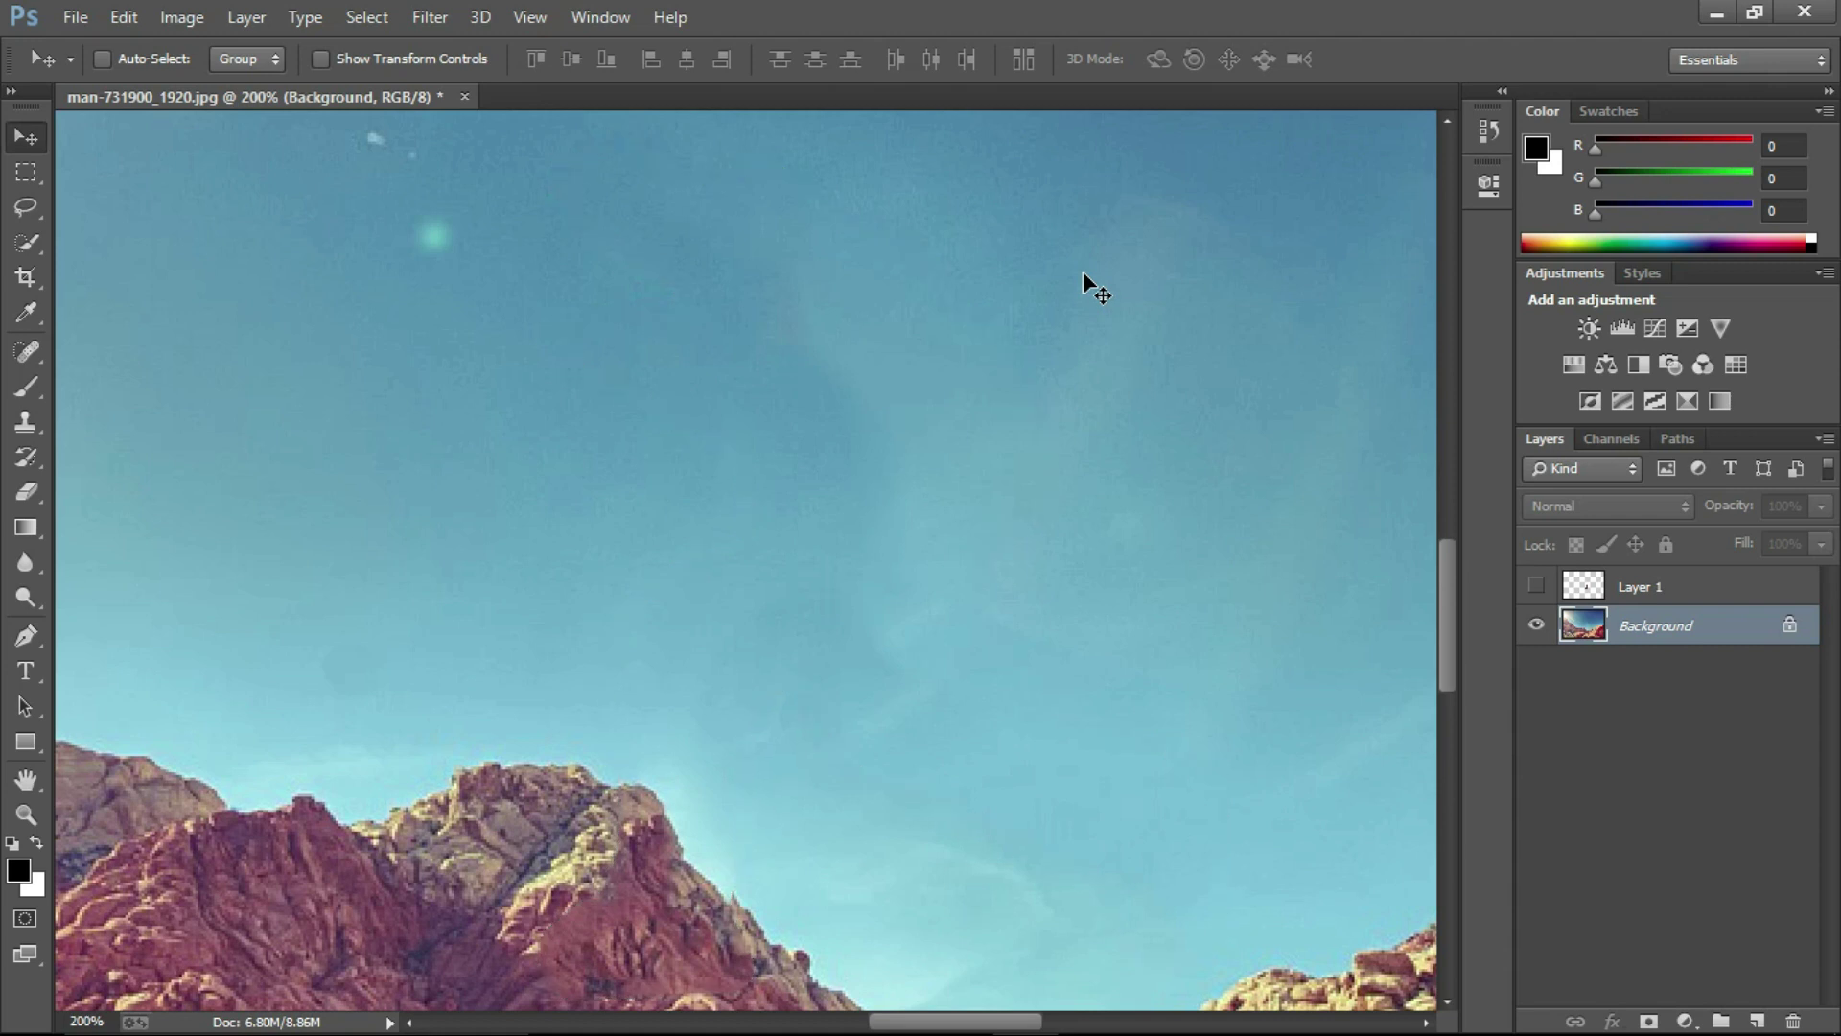
pyautogui.hotkey('ctrl', '-')
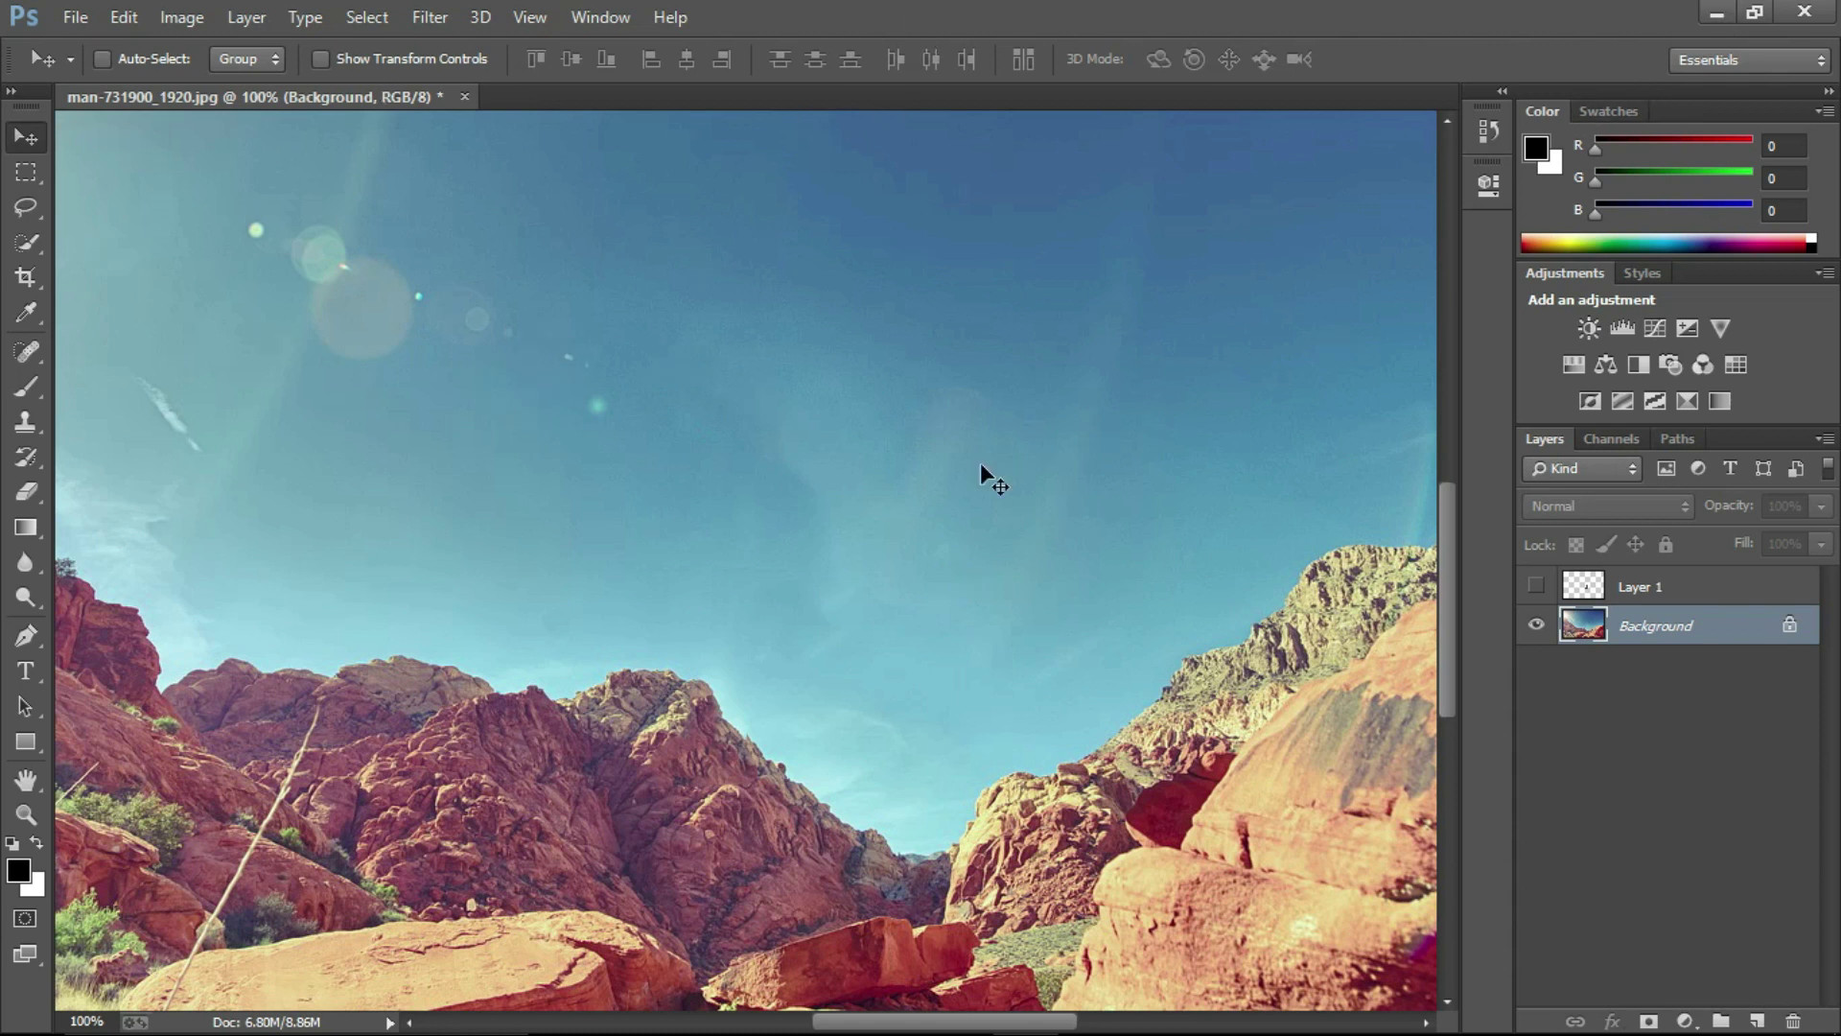
# - Save the cleaned image on the Desktop as a PNG named Background, with Smallest / Slow compression and no interlacing
pyautogui.click(69, 15)
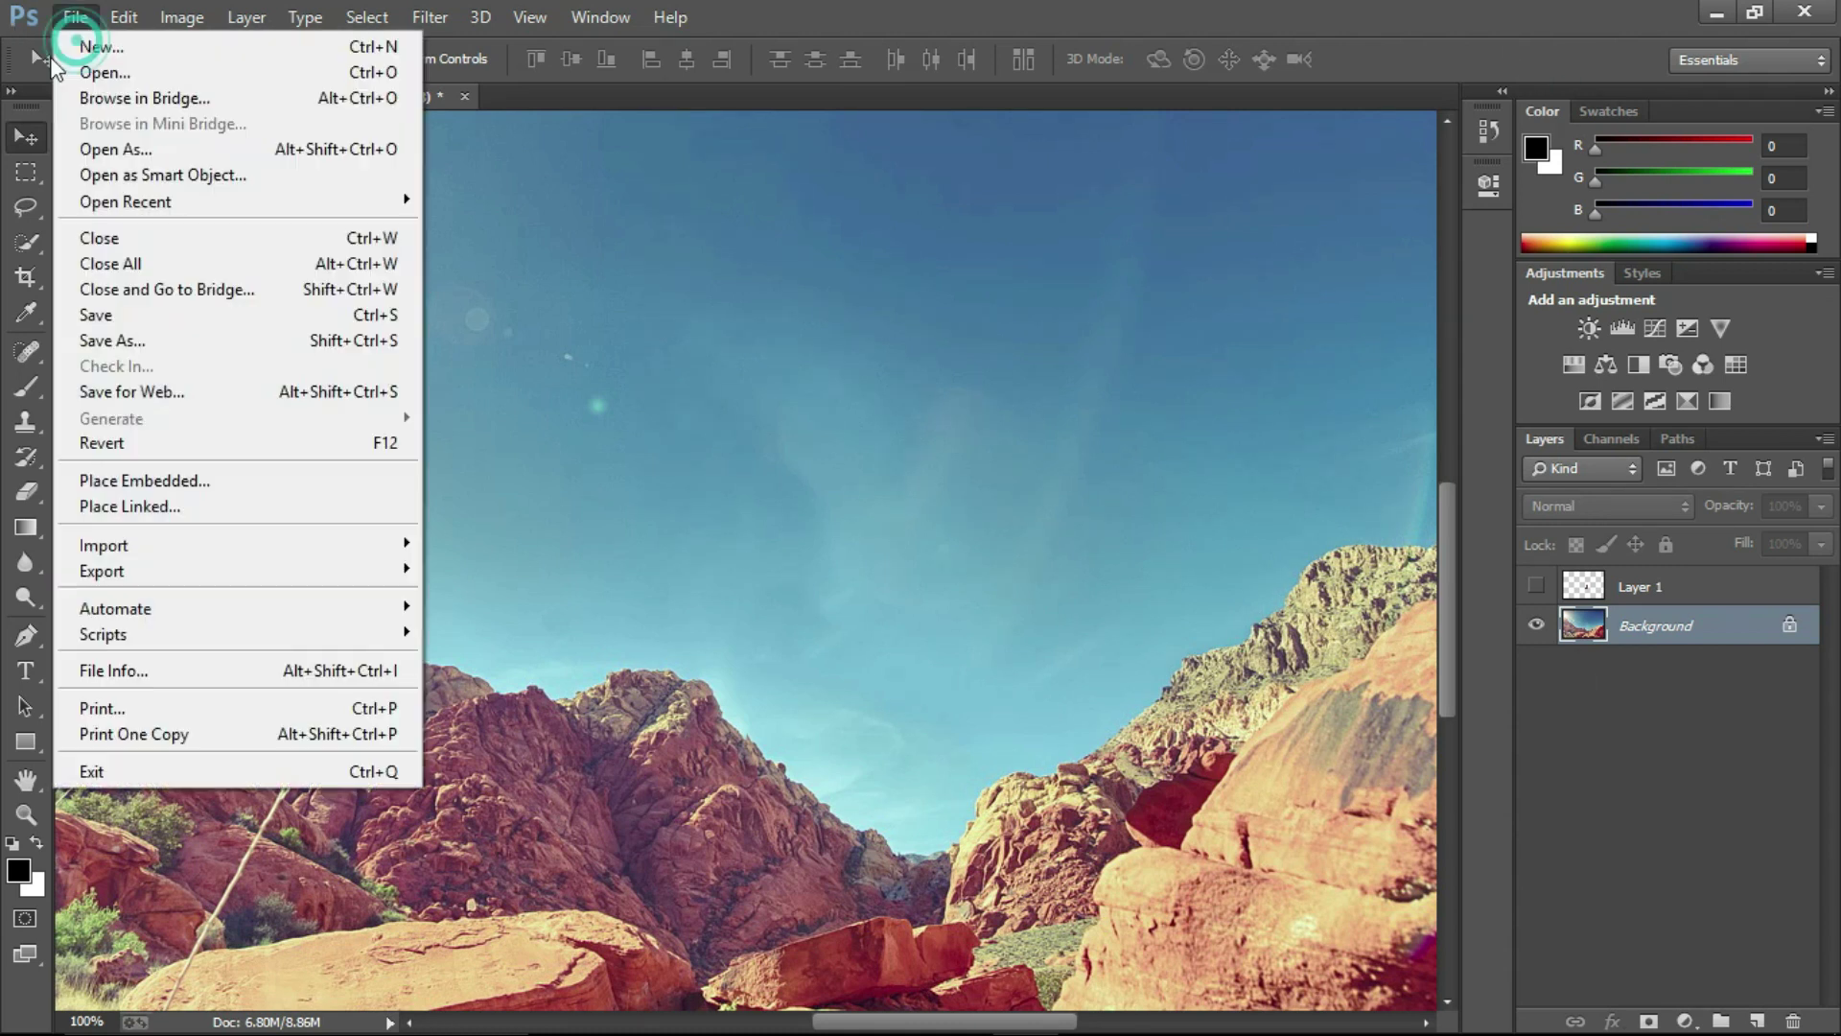
pyautogui.click(153, 342)
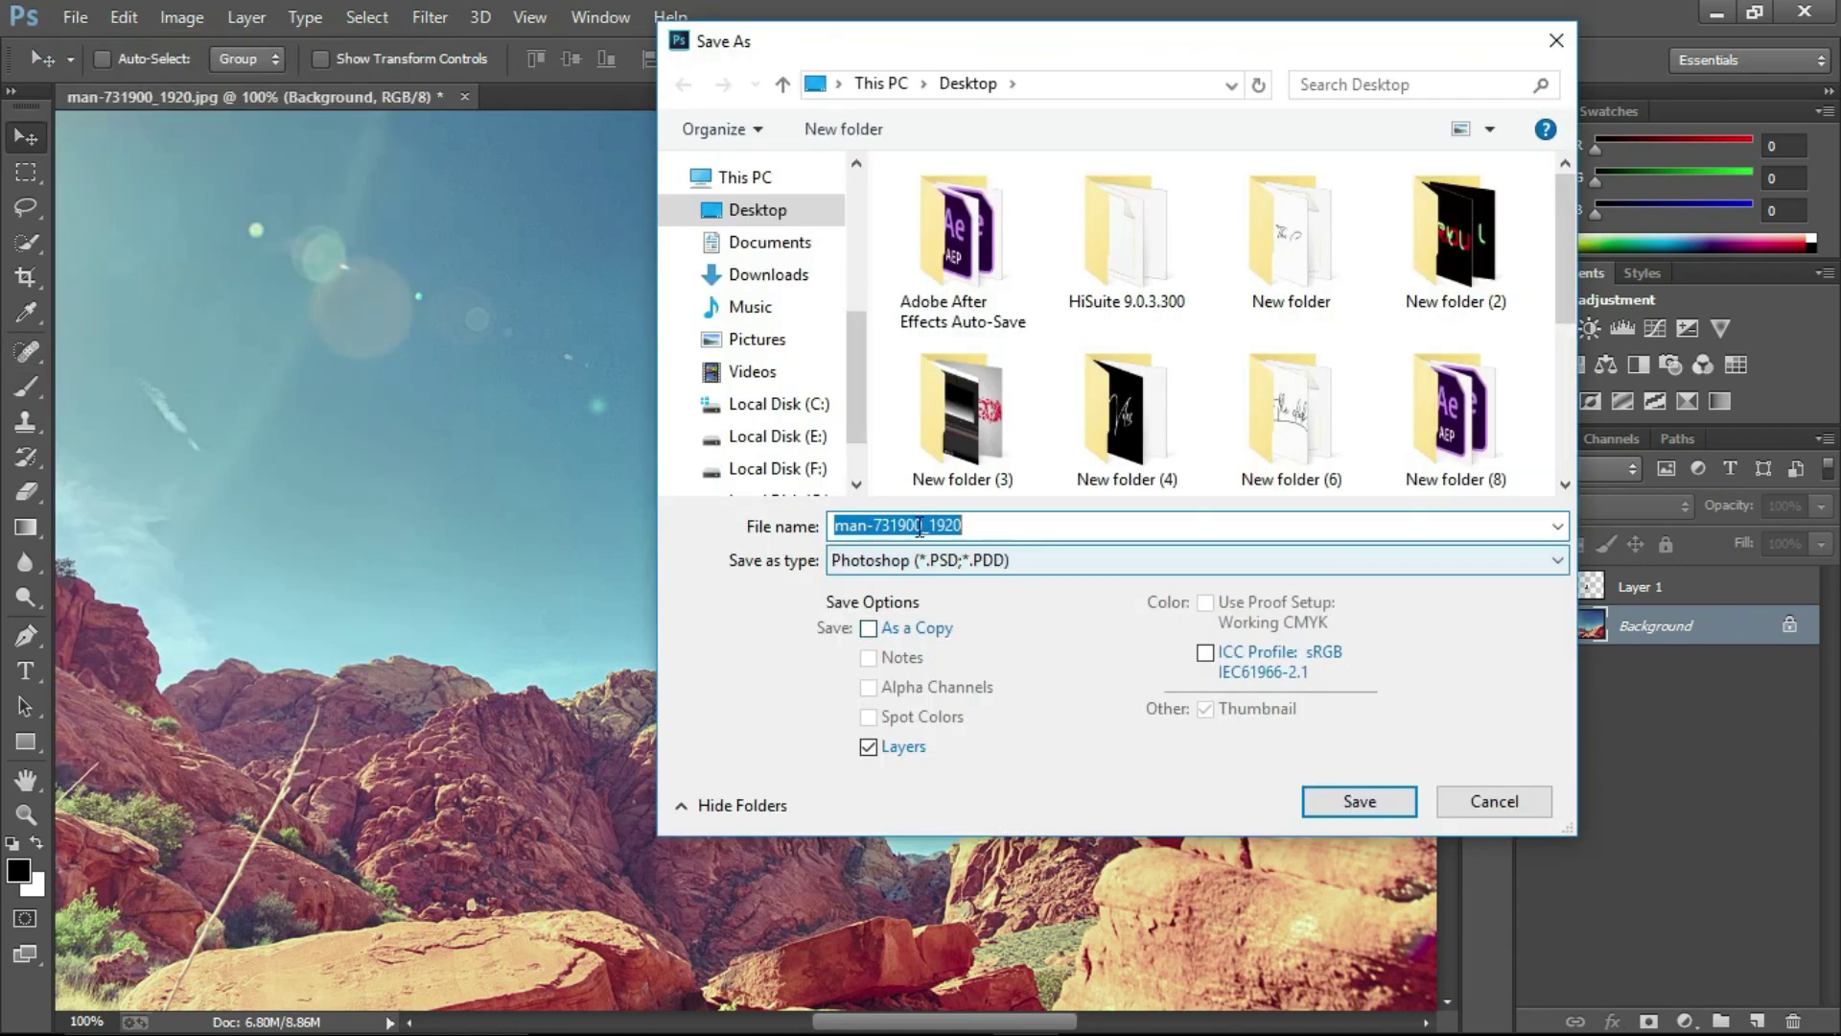
pyautogui.click(966, 566)
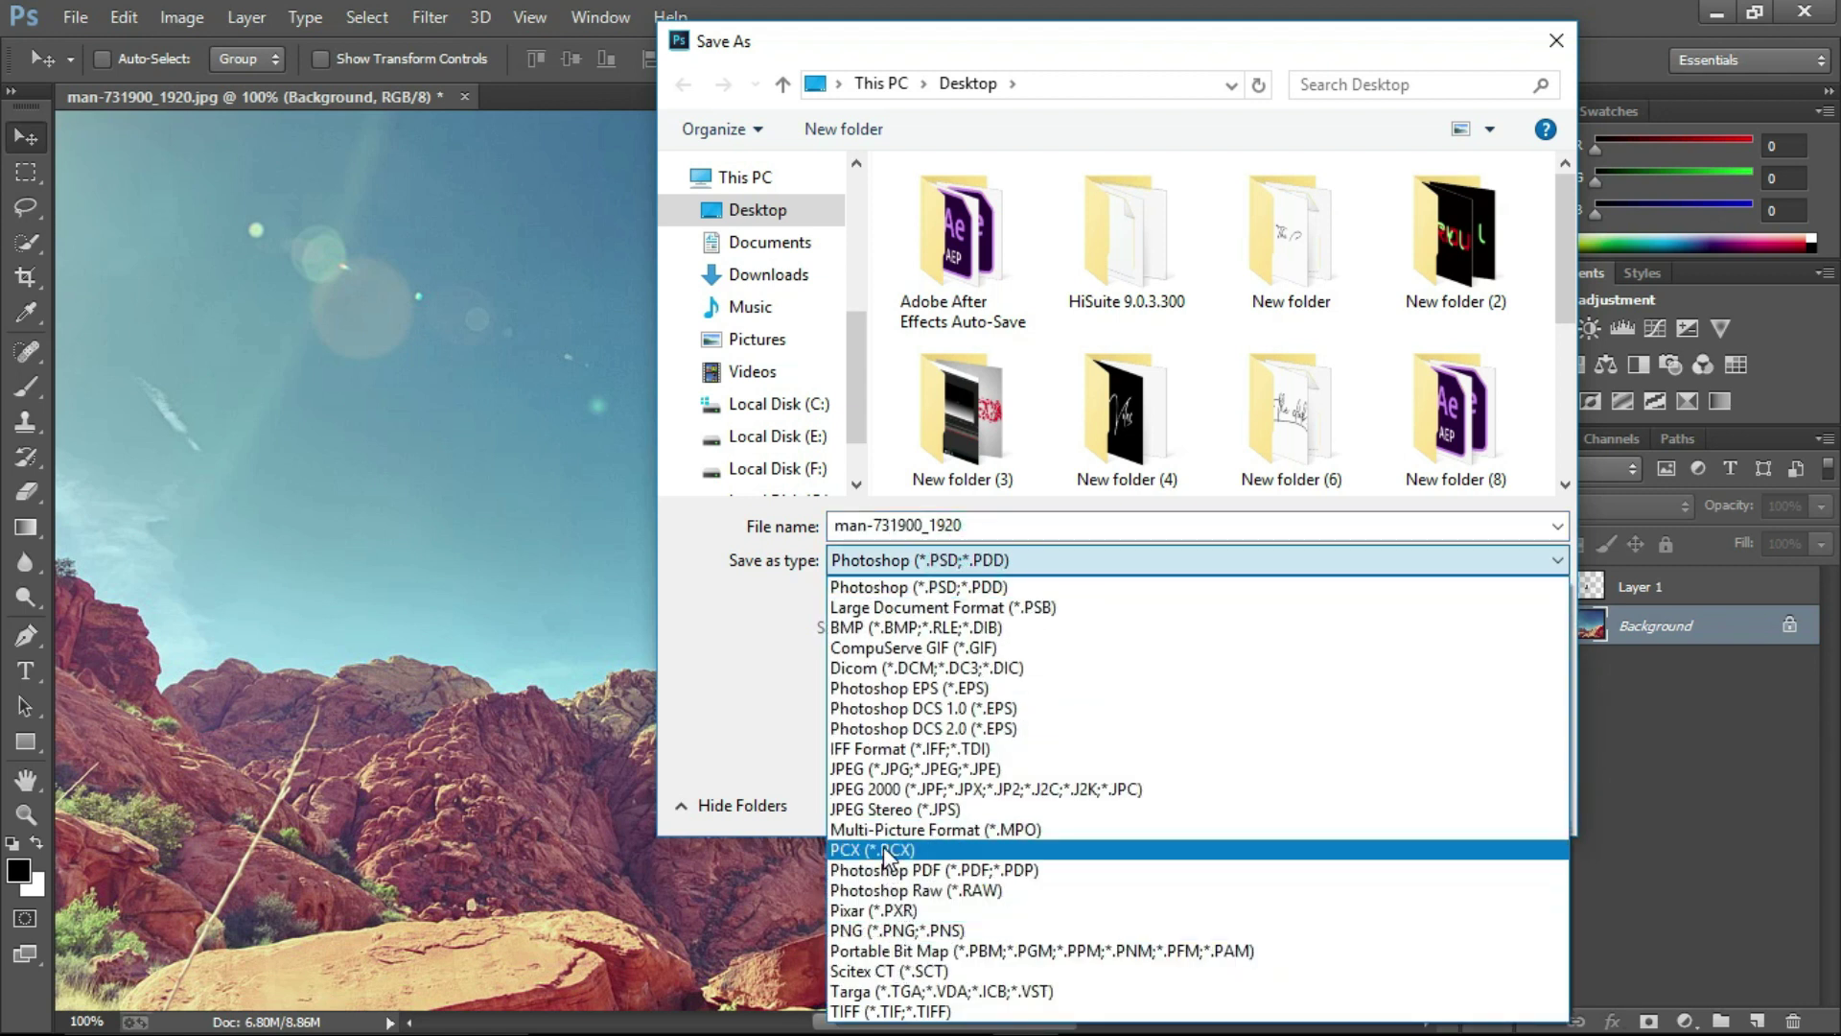
pyautogui.click(935, 929)
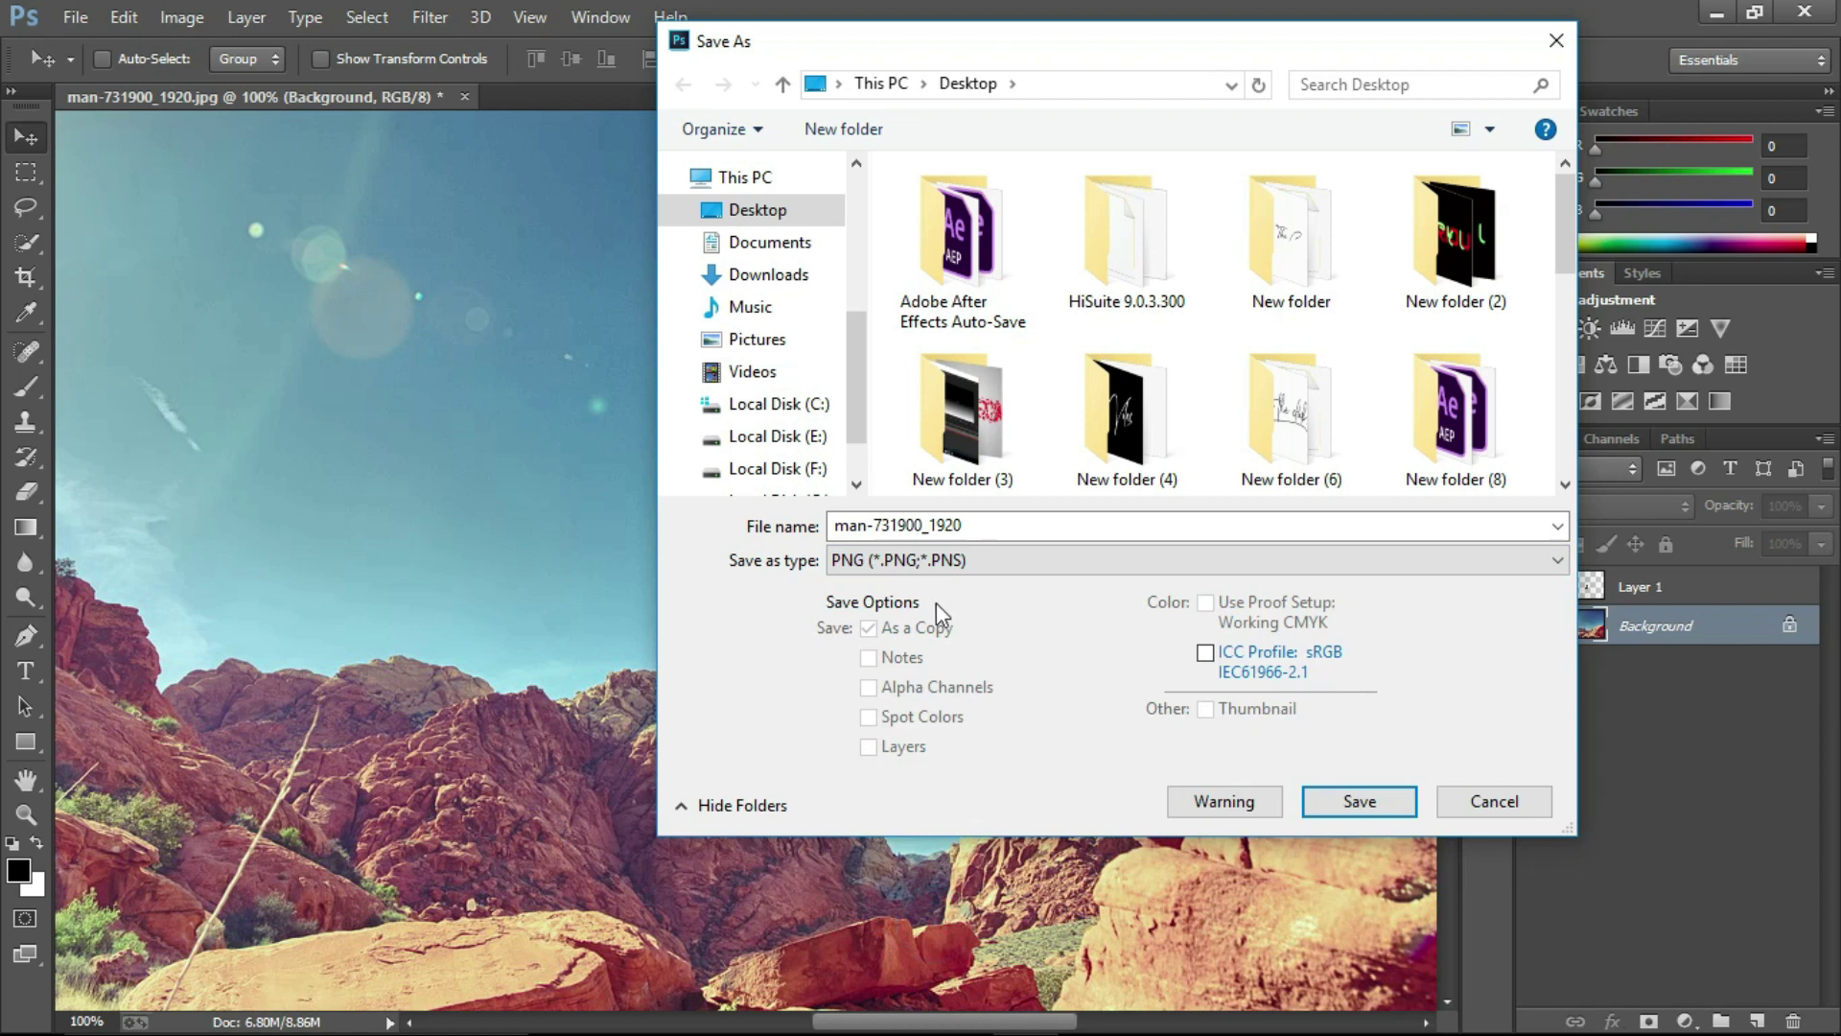
pyautogui.click(965, 528)
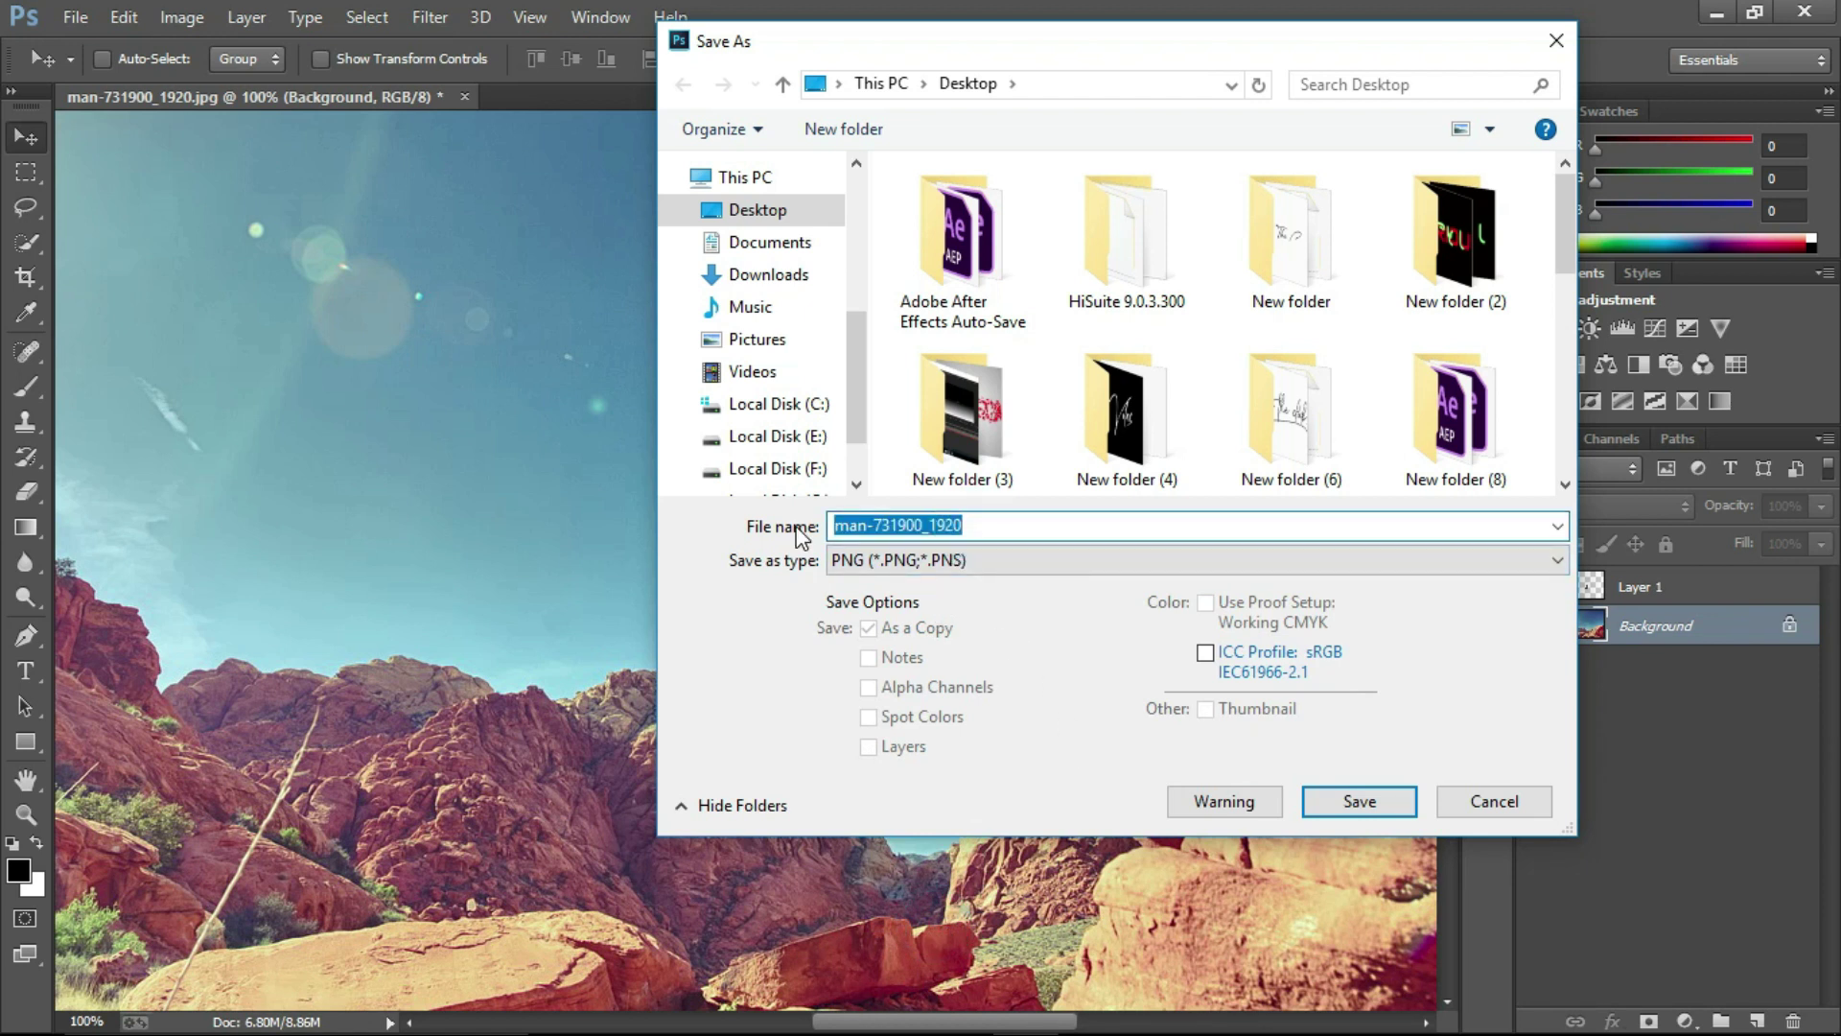
pyautogui.write('Background')
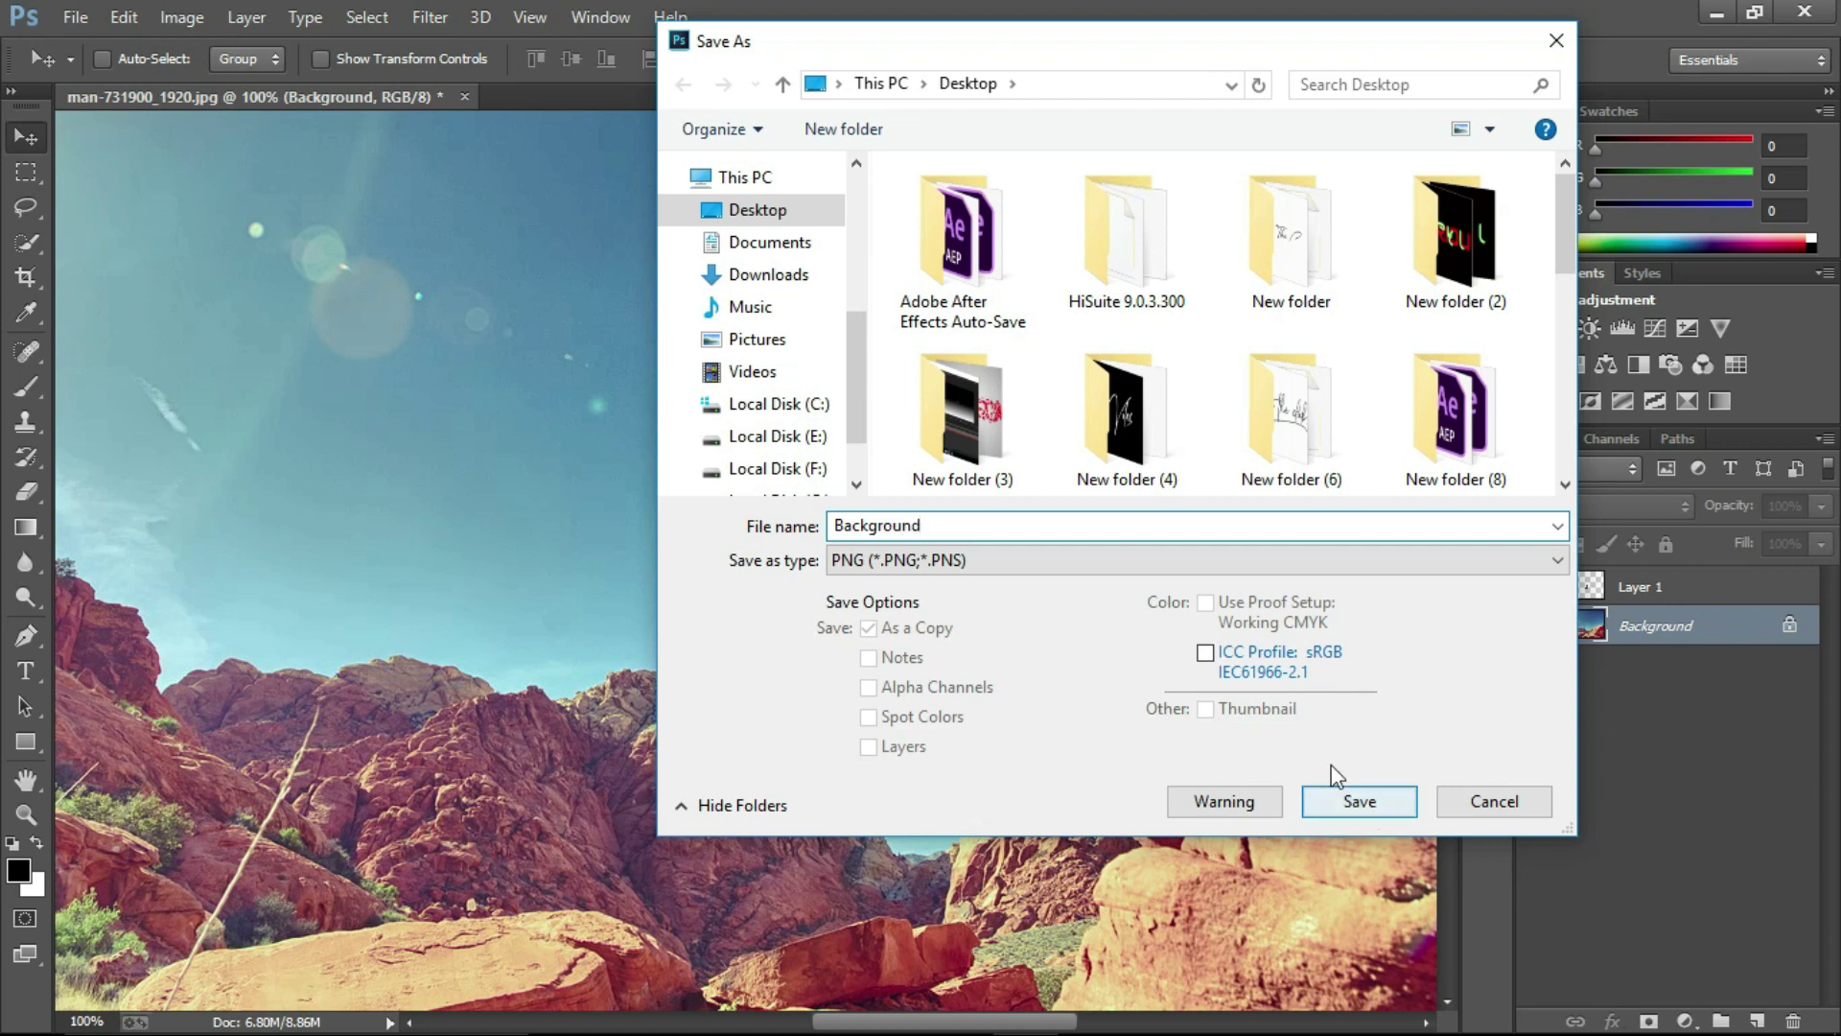
pyautogui.click(1366, 794)
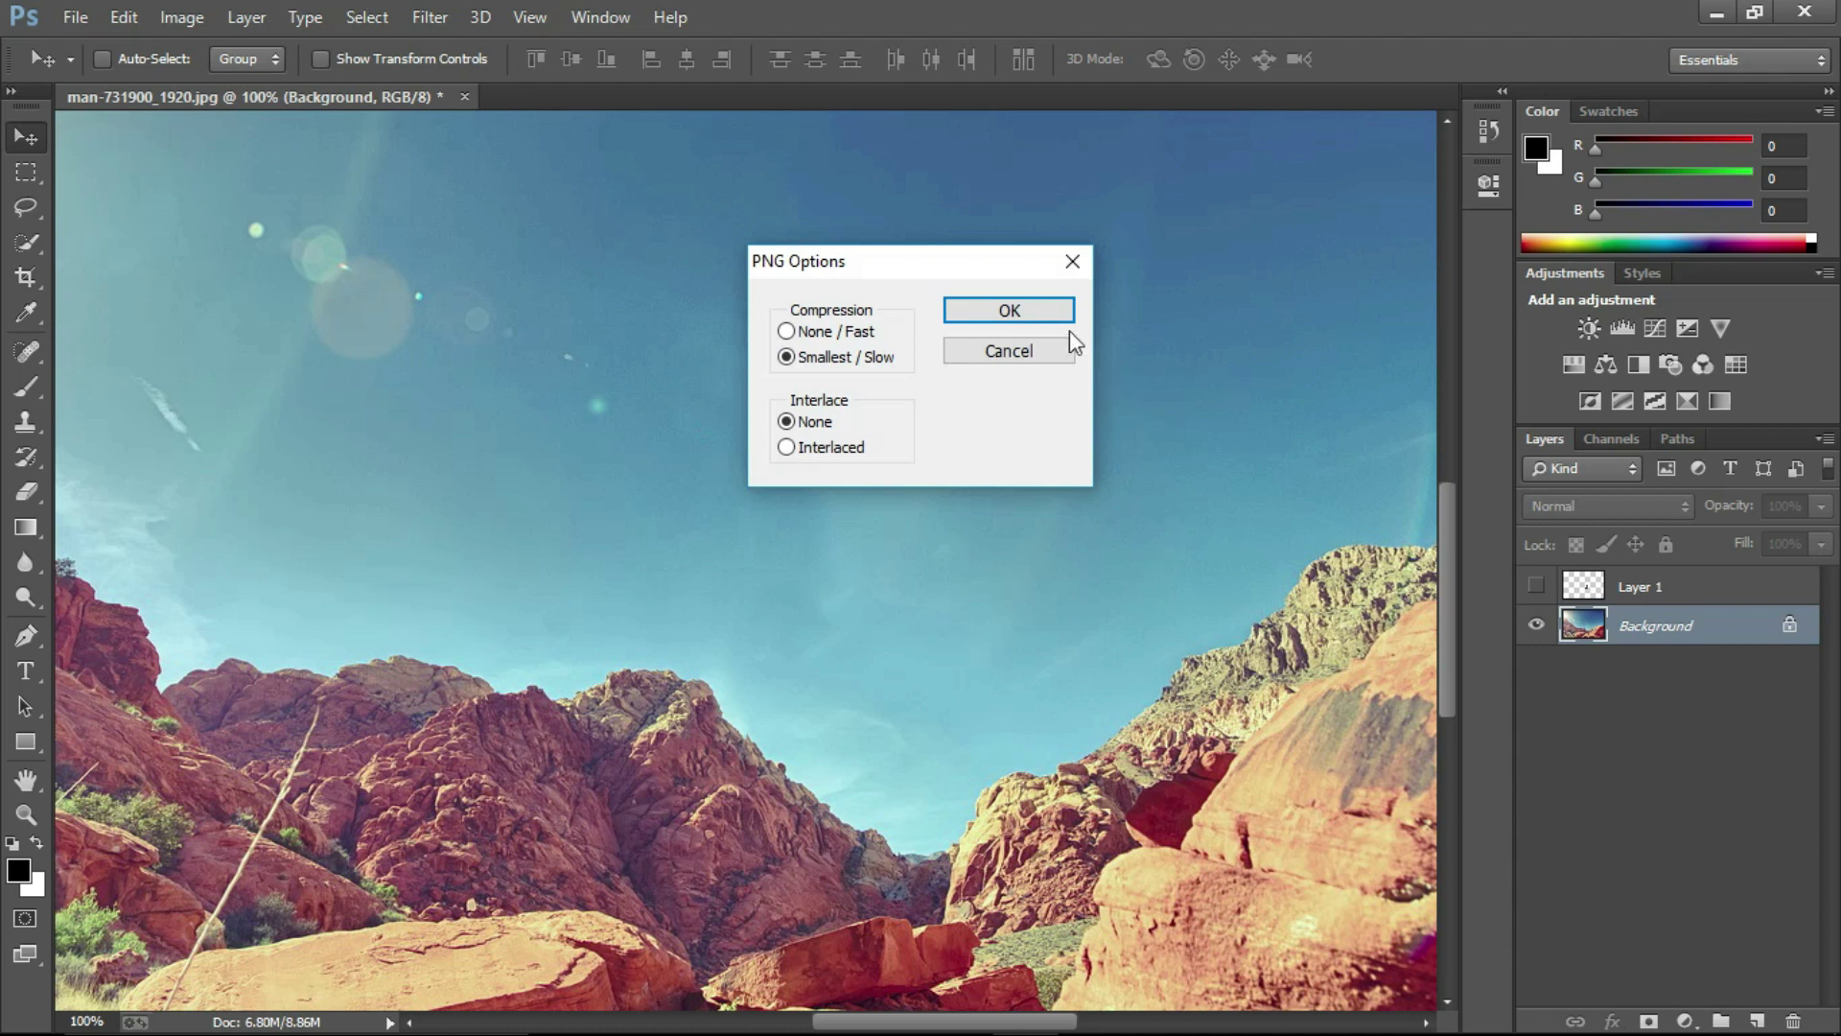
pyautogui.click(1059, 311)
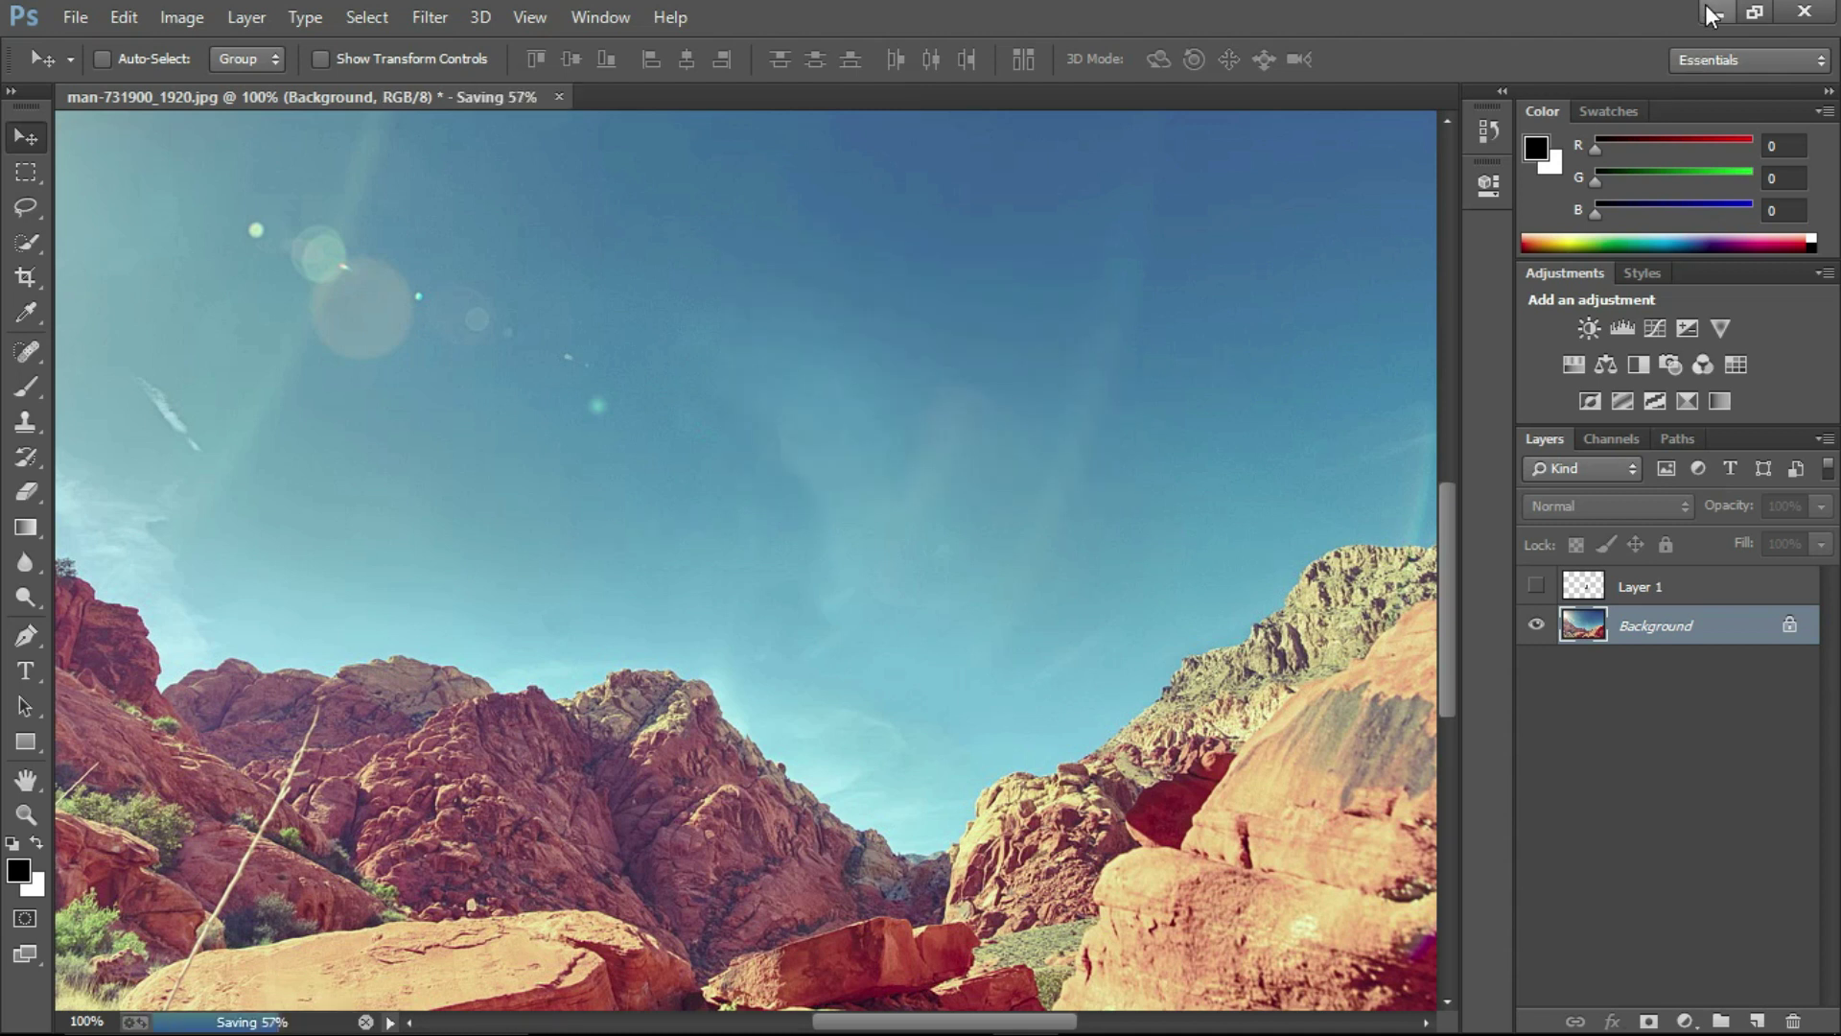
# - Switch to After Effects and create composition Comp 1 with the HDTV 1080 29.97 preset, 1920 x 1080 px, lasting 30 seconds
pyautogui.click(1713, 13)
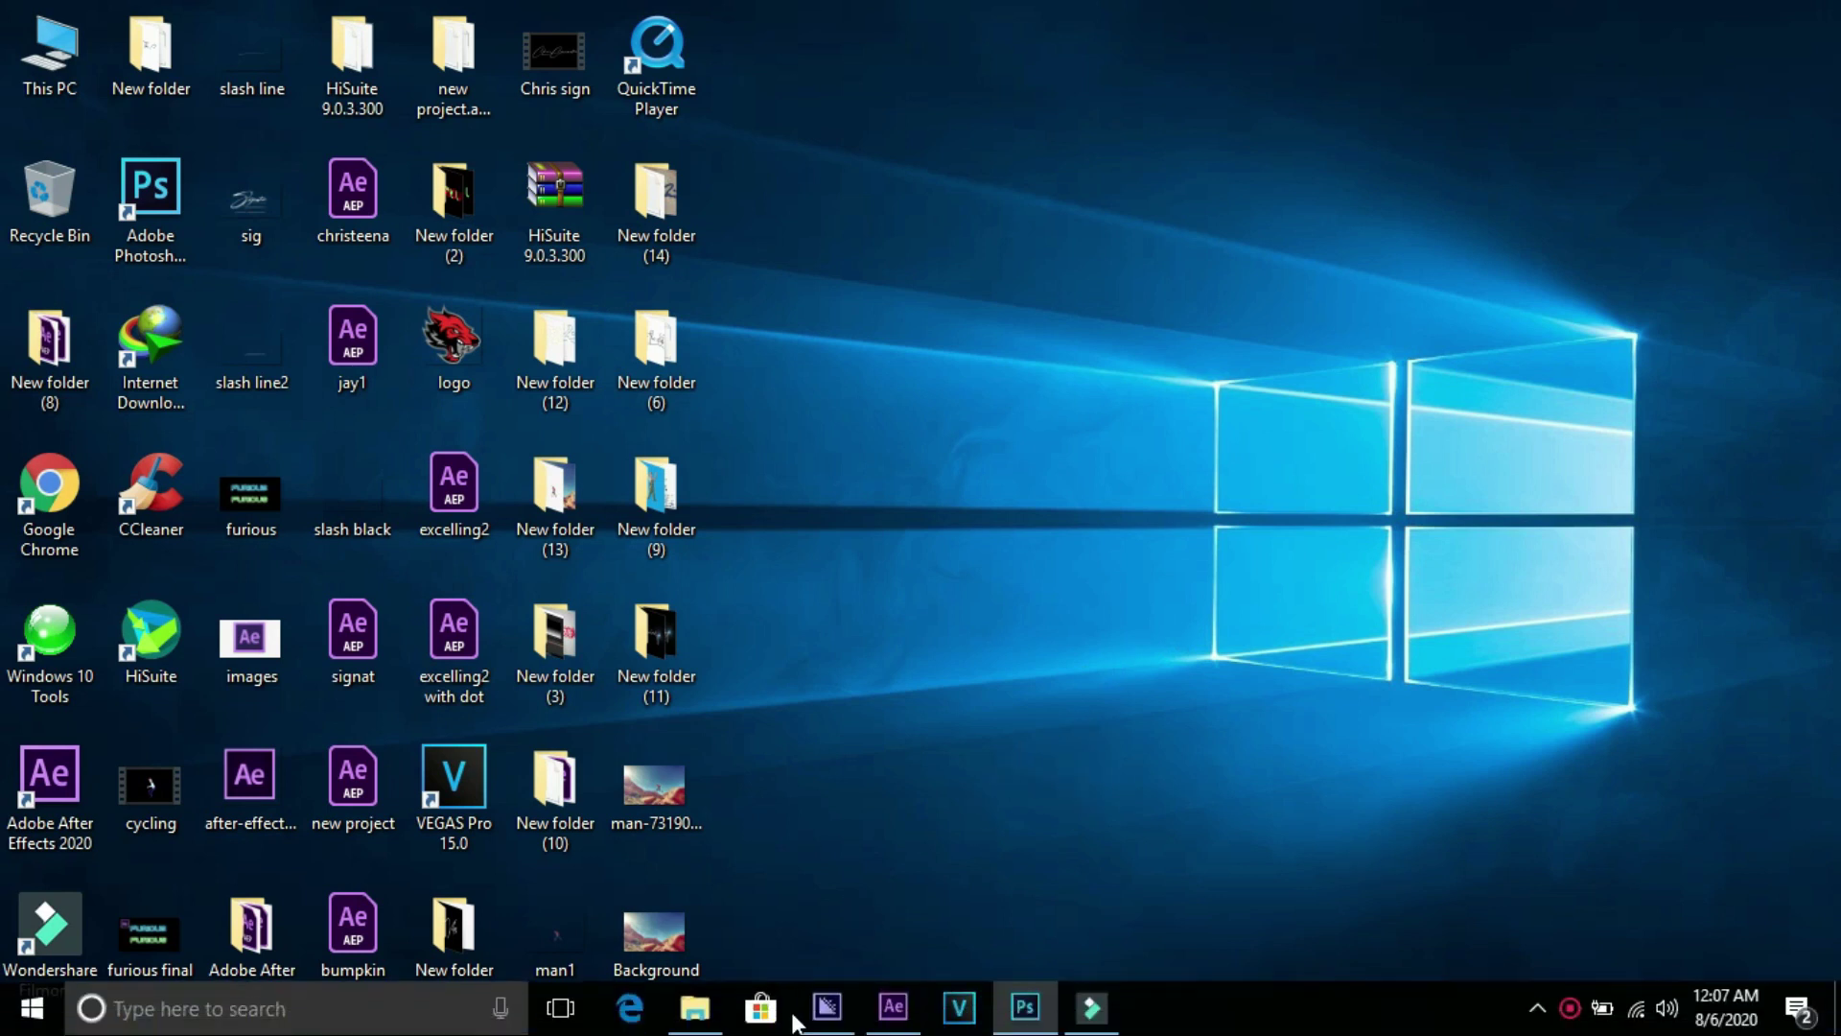
pyautogui.click(900, 1017)
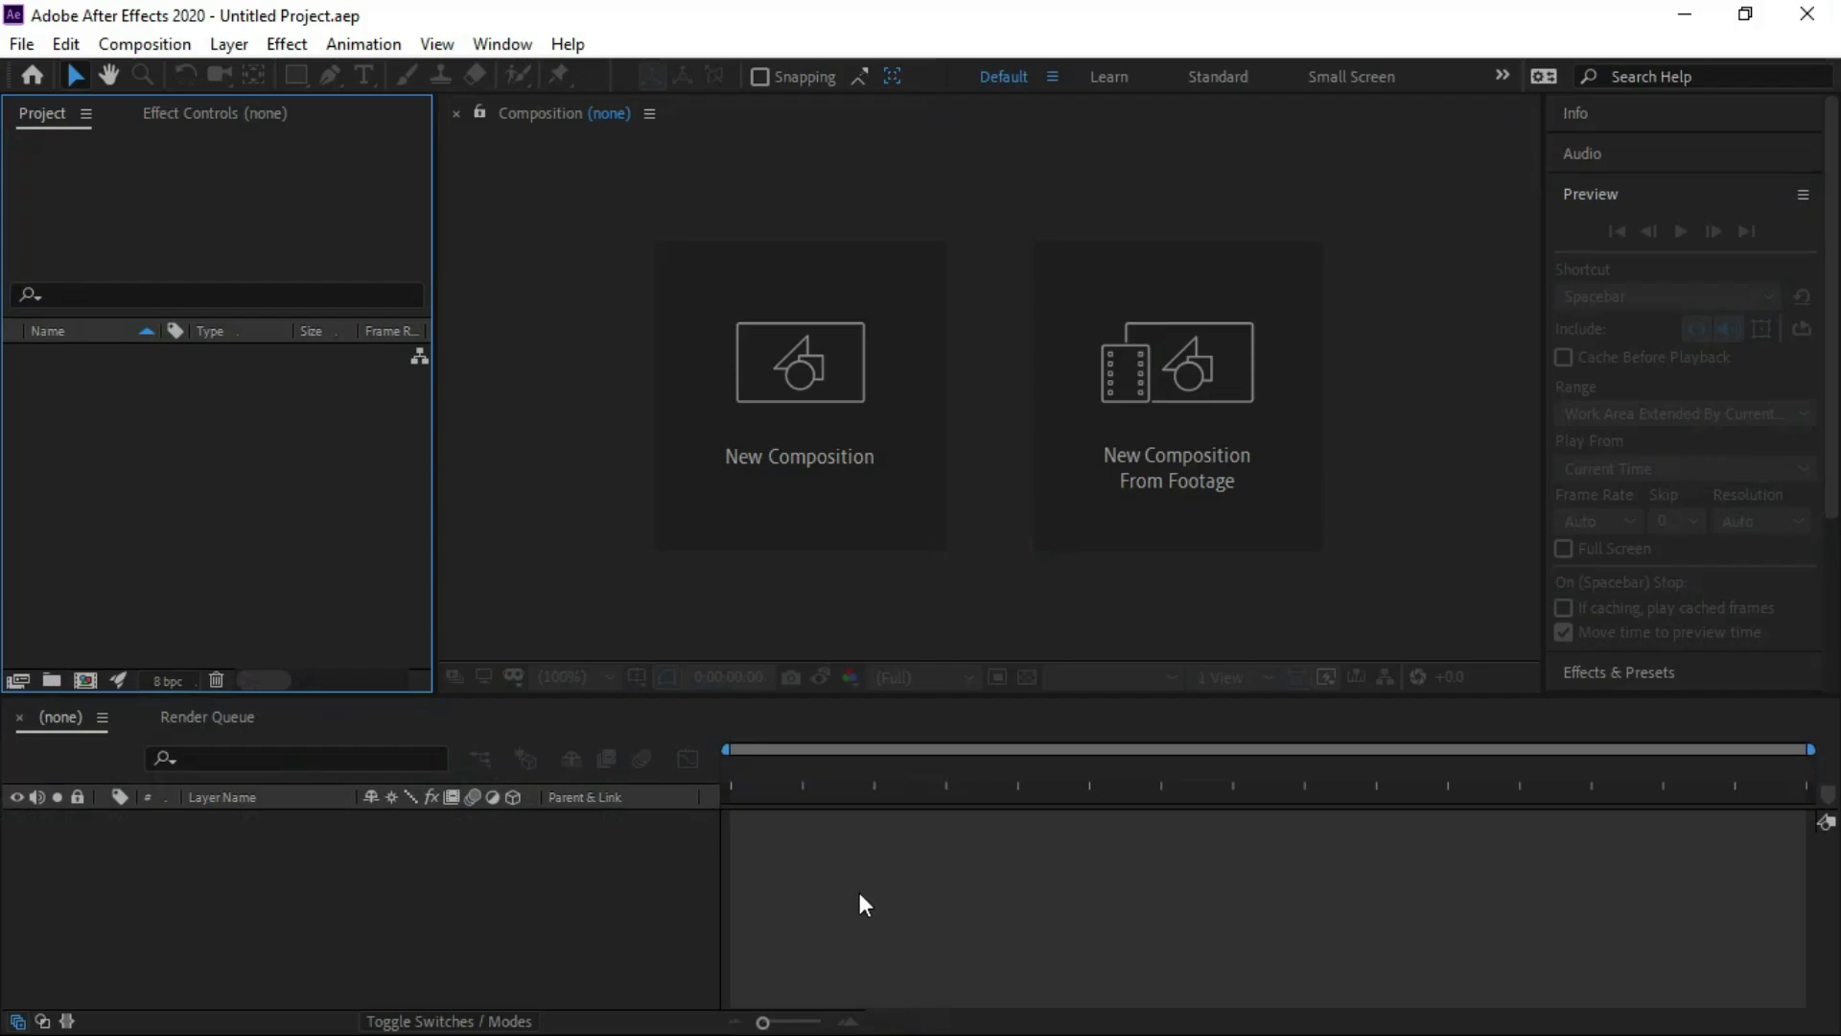
pyautogui.click(871, 409)
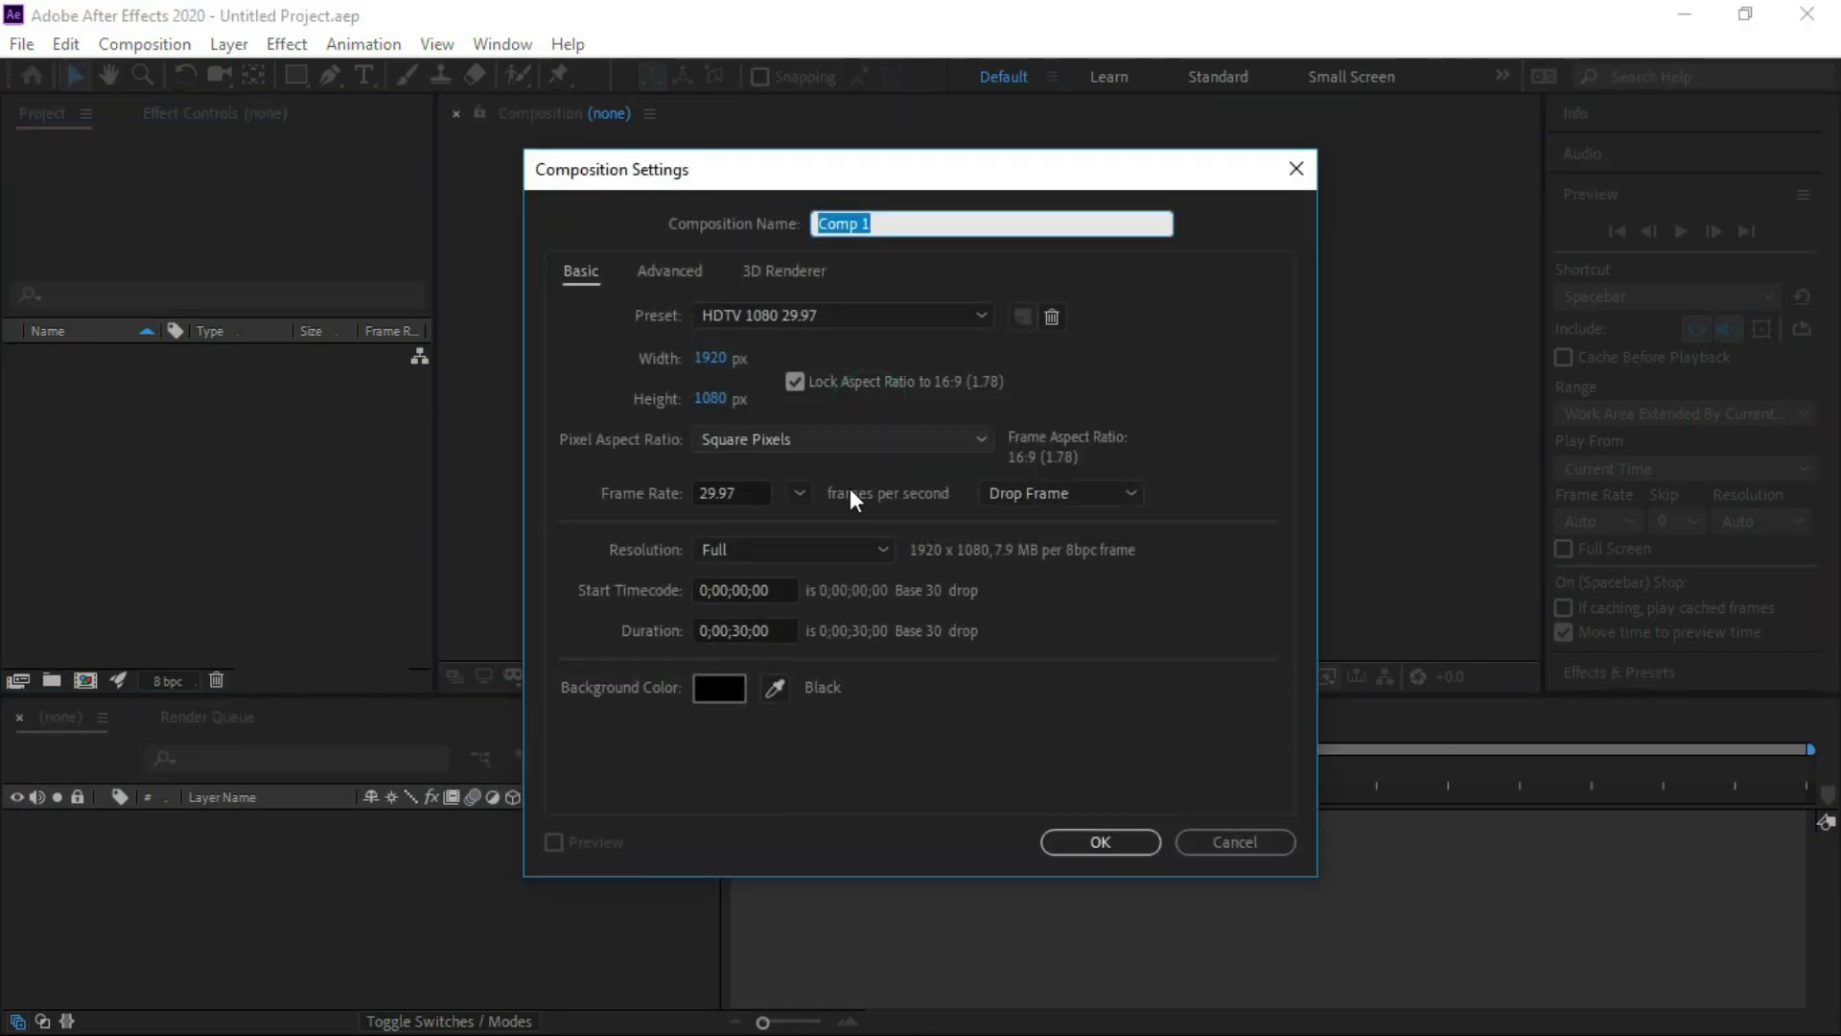
pyautogui.click(1099, 842)
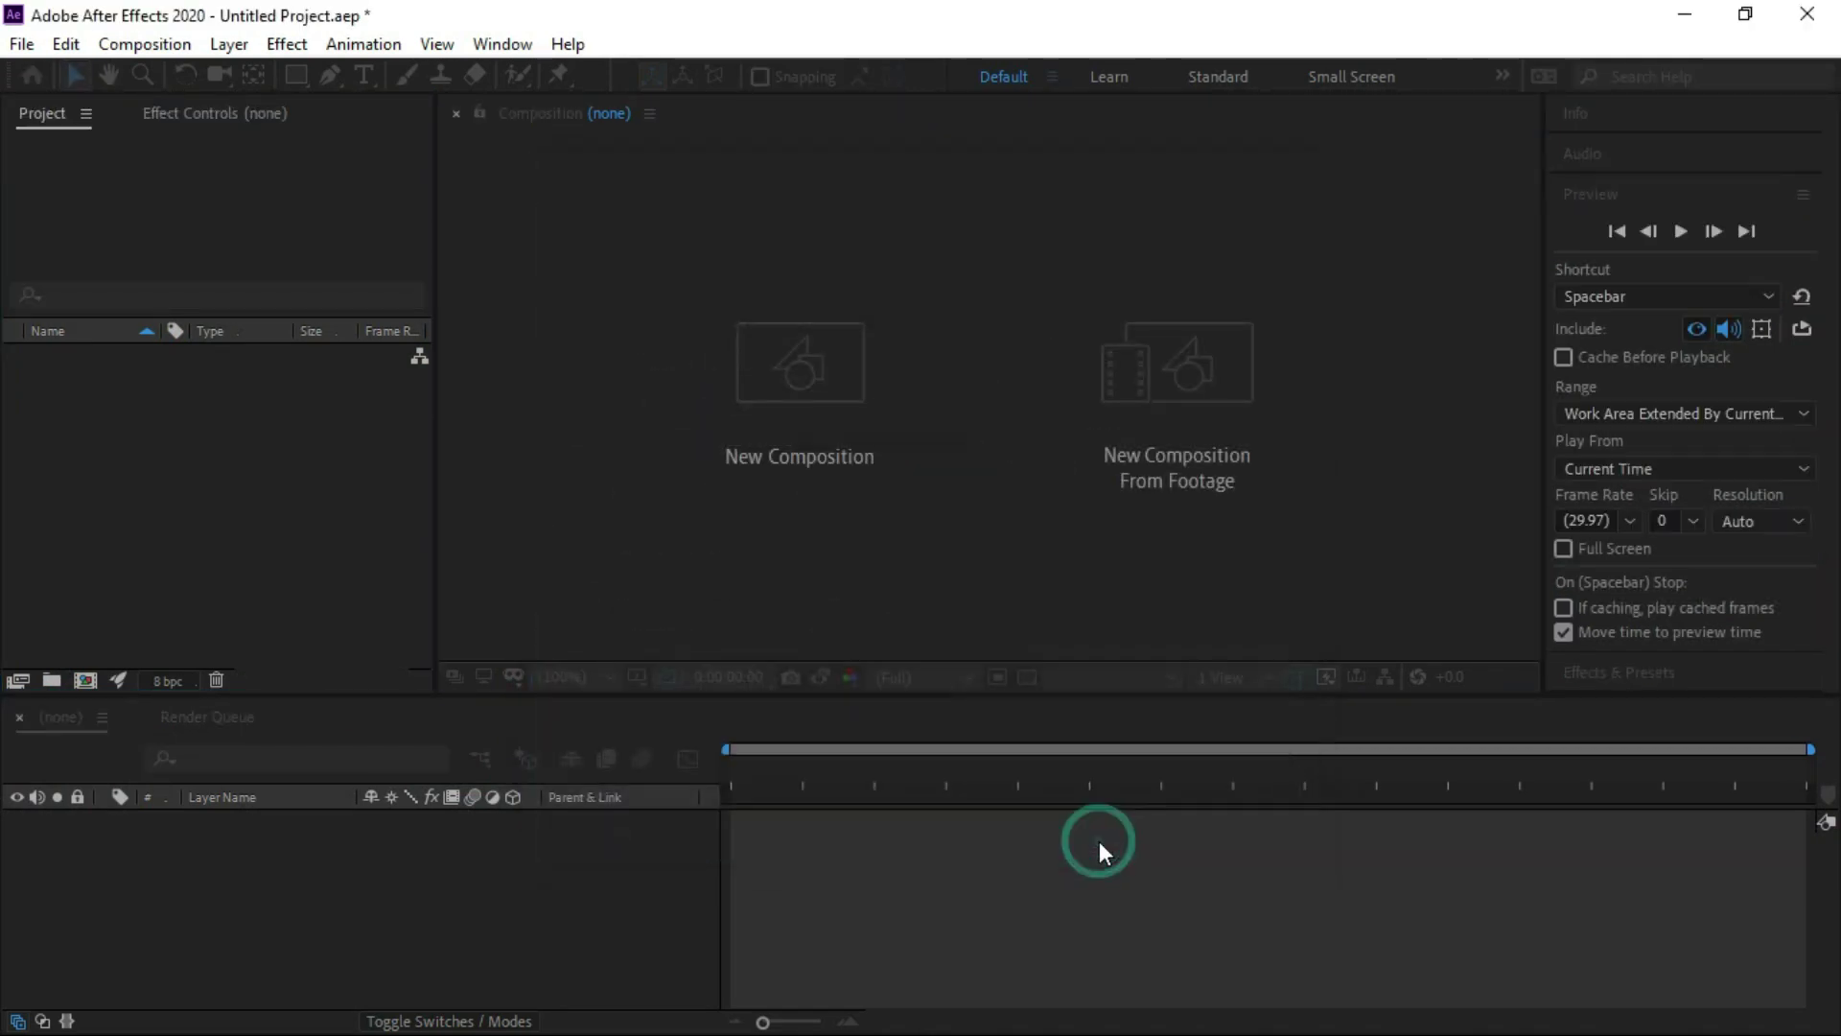
# - Import the Background PNG from the Desktop into the project as footage
pyautogui.click(21, 45)
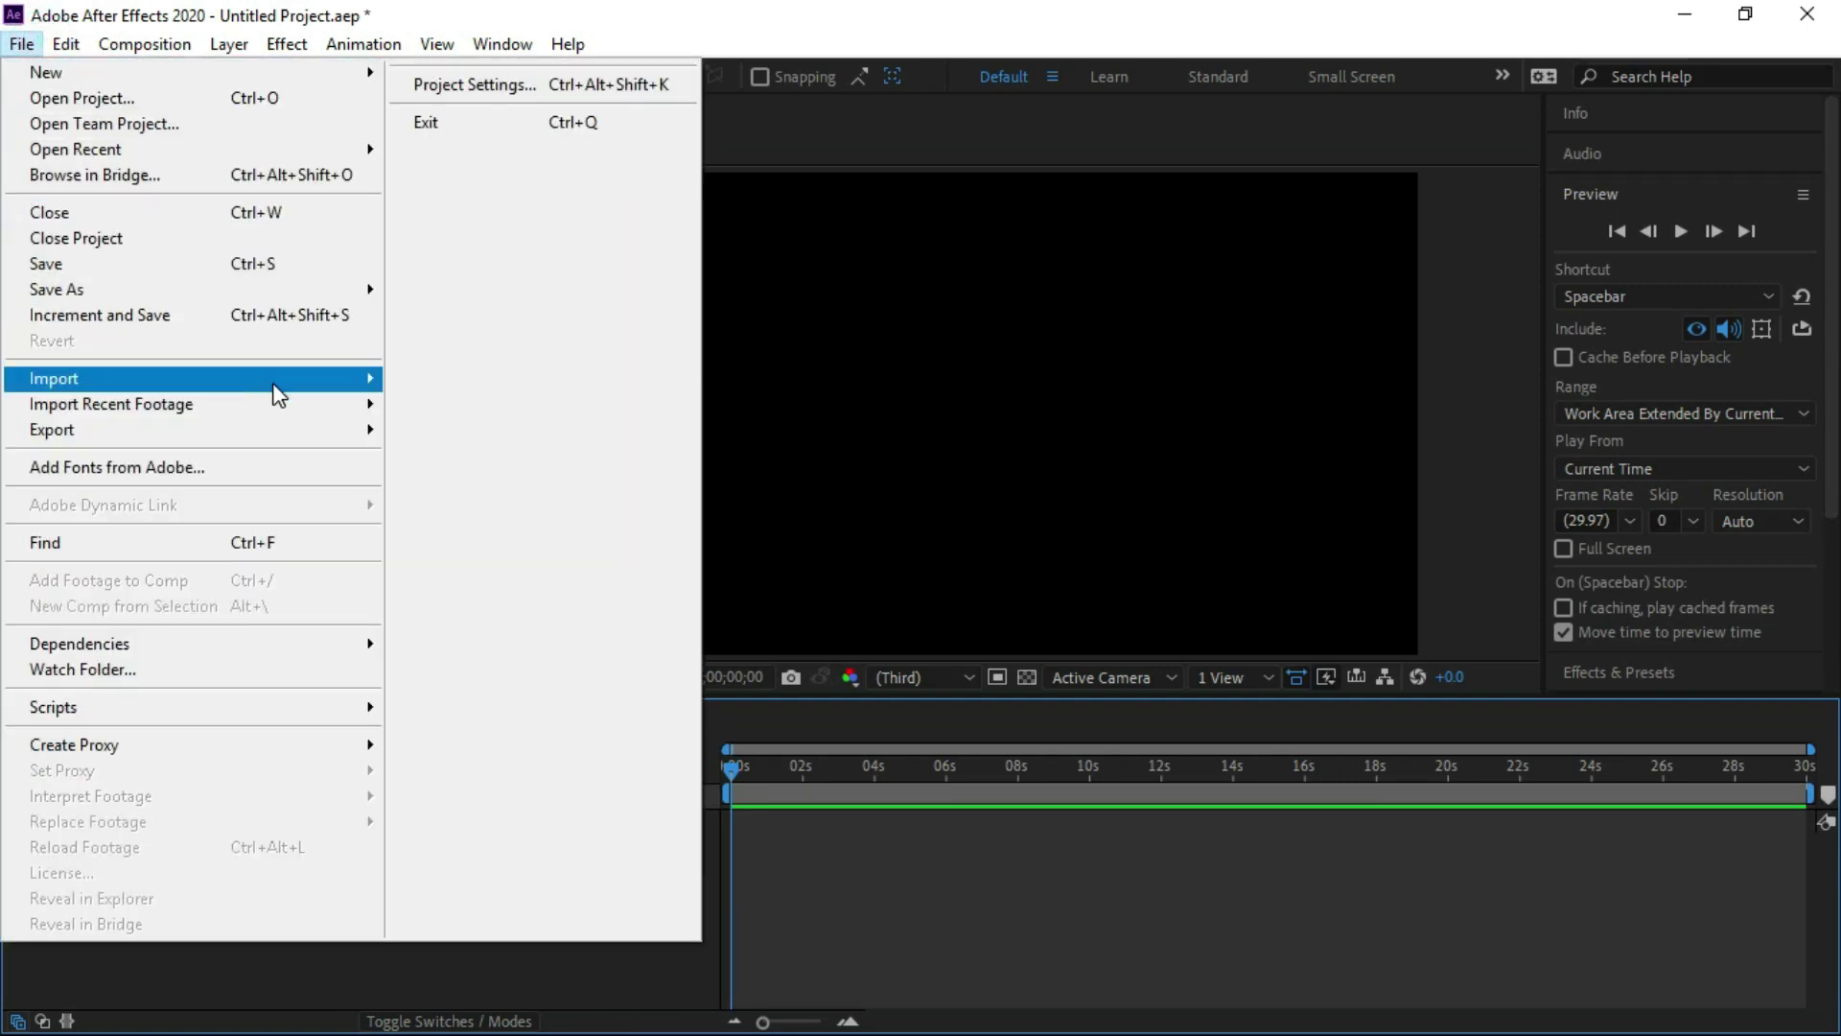
pyautogui.moveTo(277, 384)
pyautogui.click(518, 382)
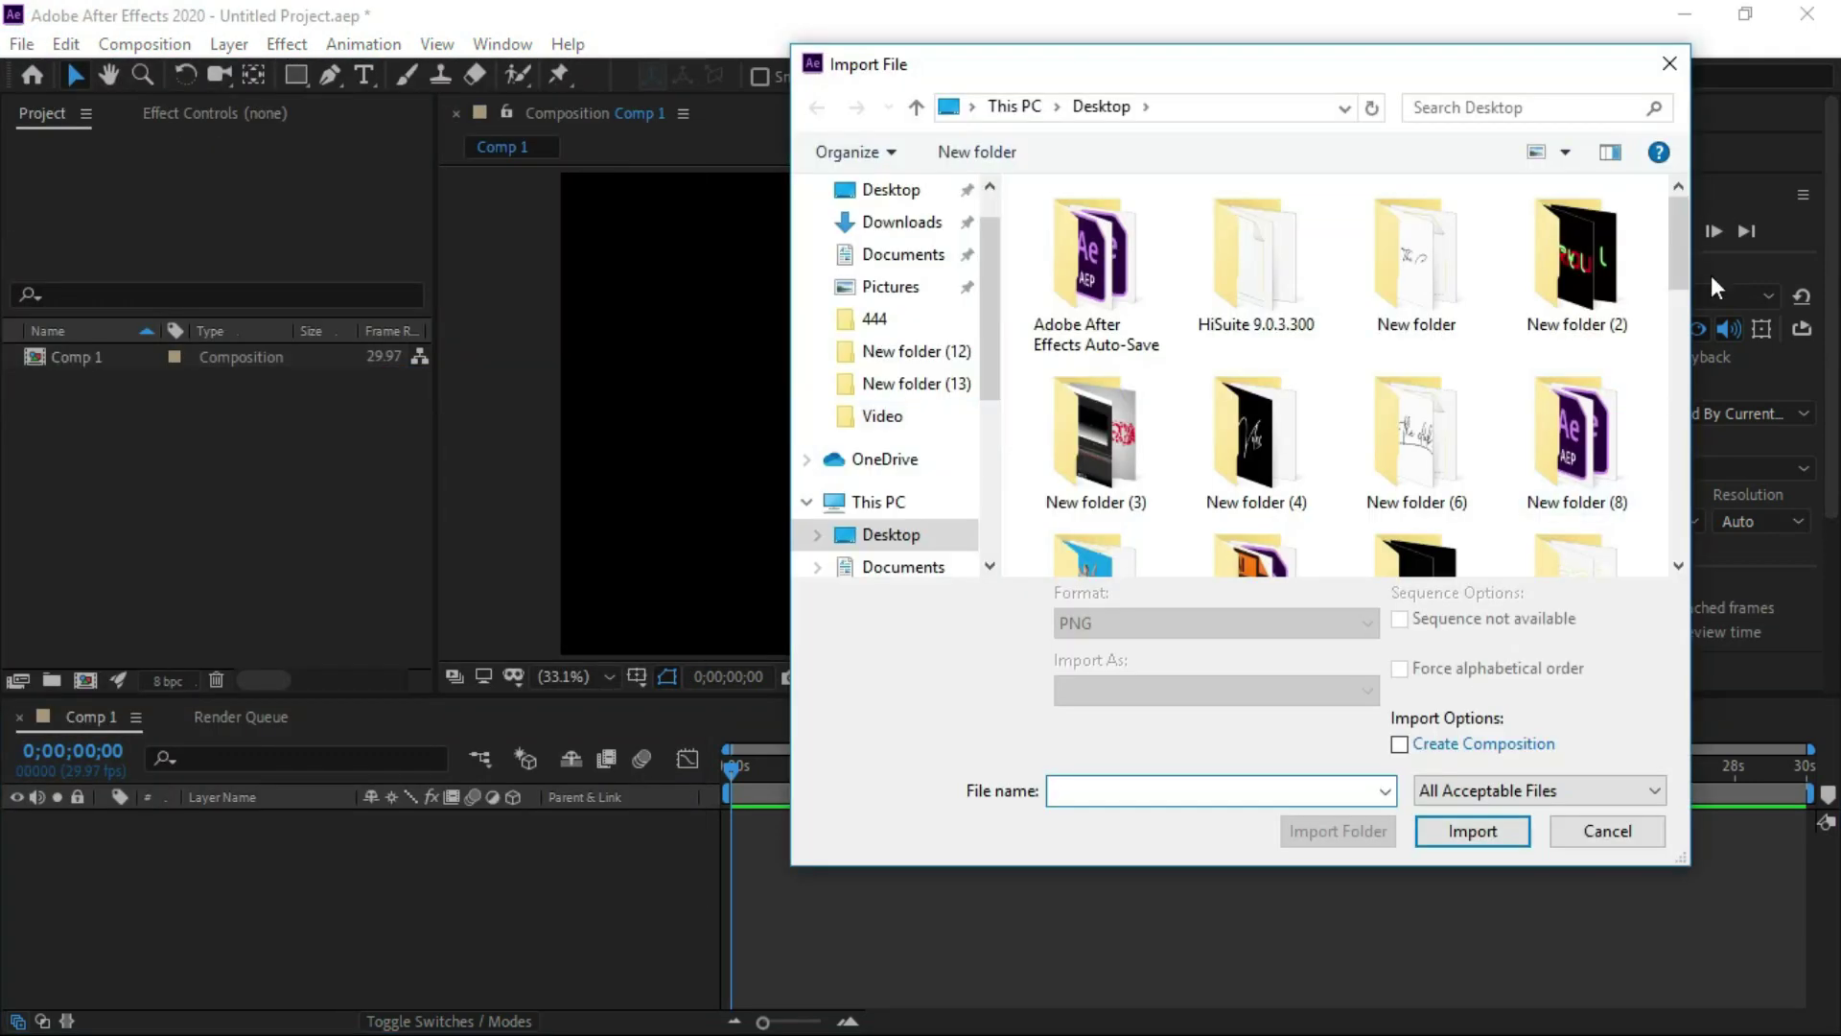
pyautogui.moveTo(1690, 252); pyautogui.dragTo(1690, 380)
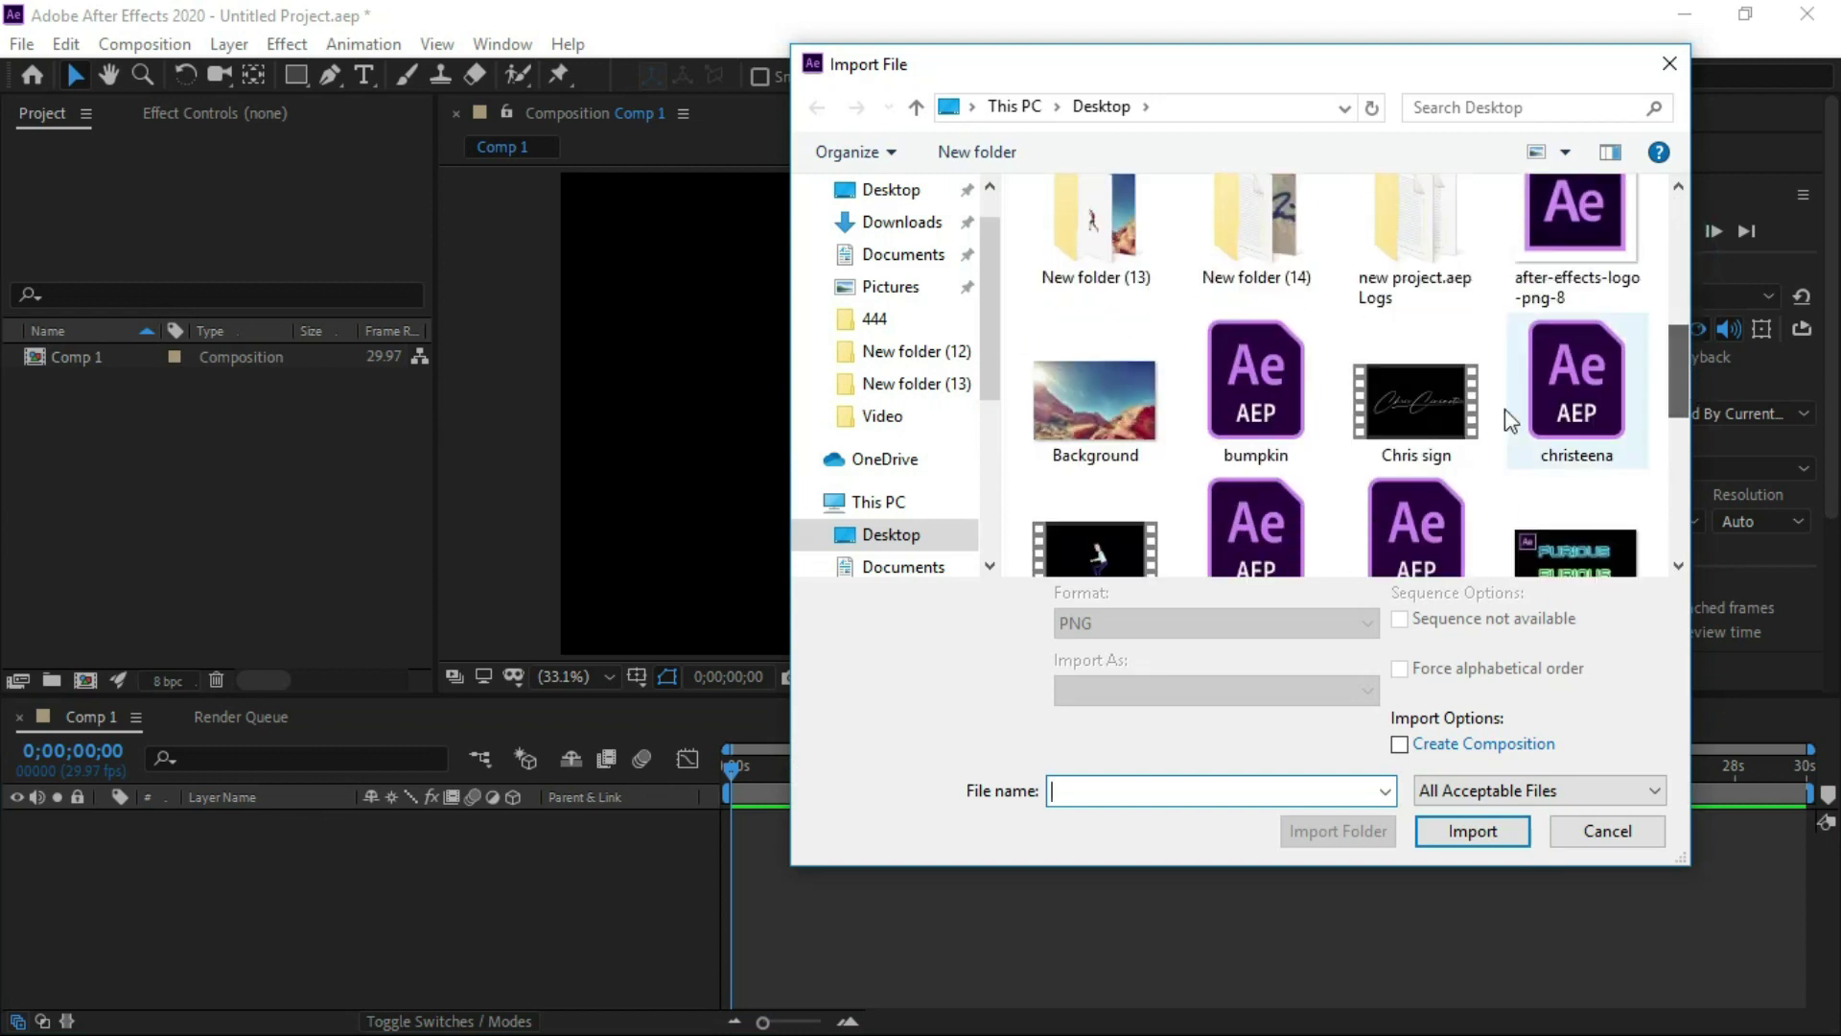
pyautogui.click(1102, 428)
pyautogui.click(1470, 808)
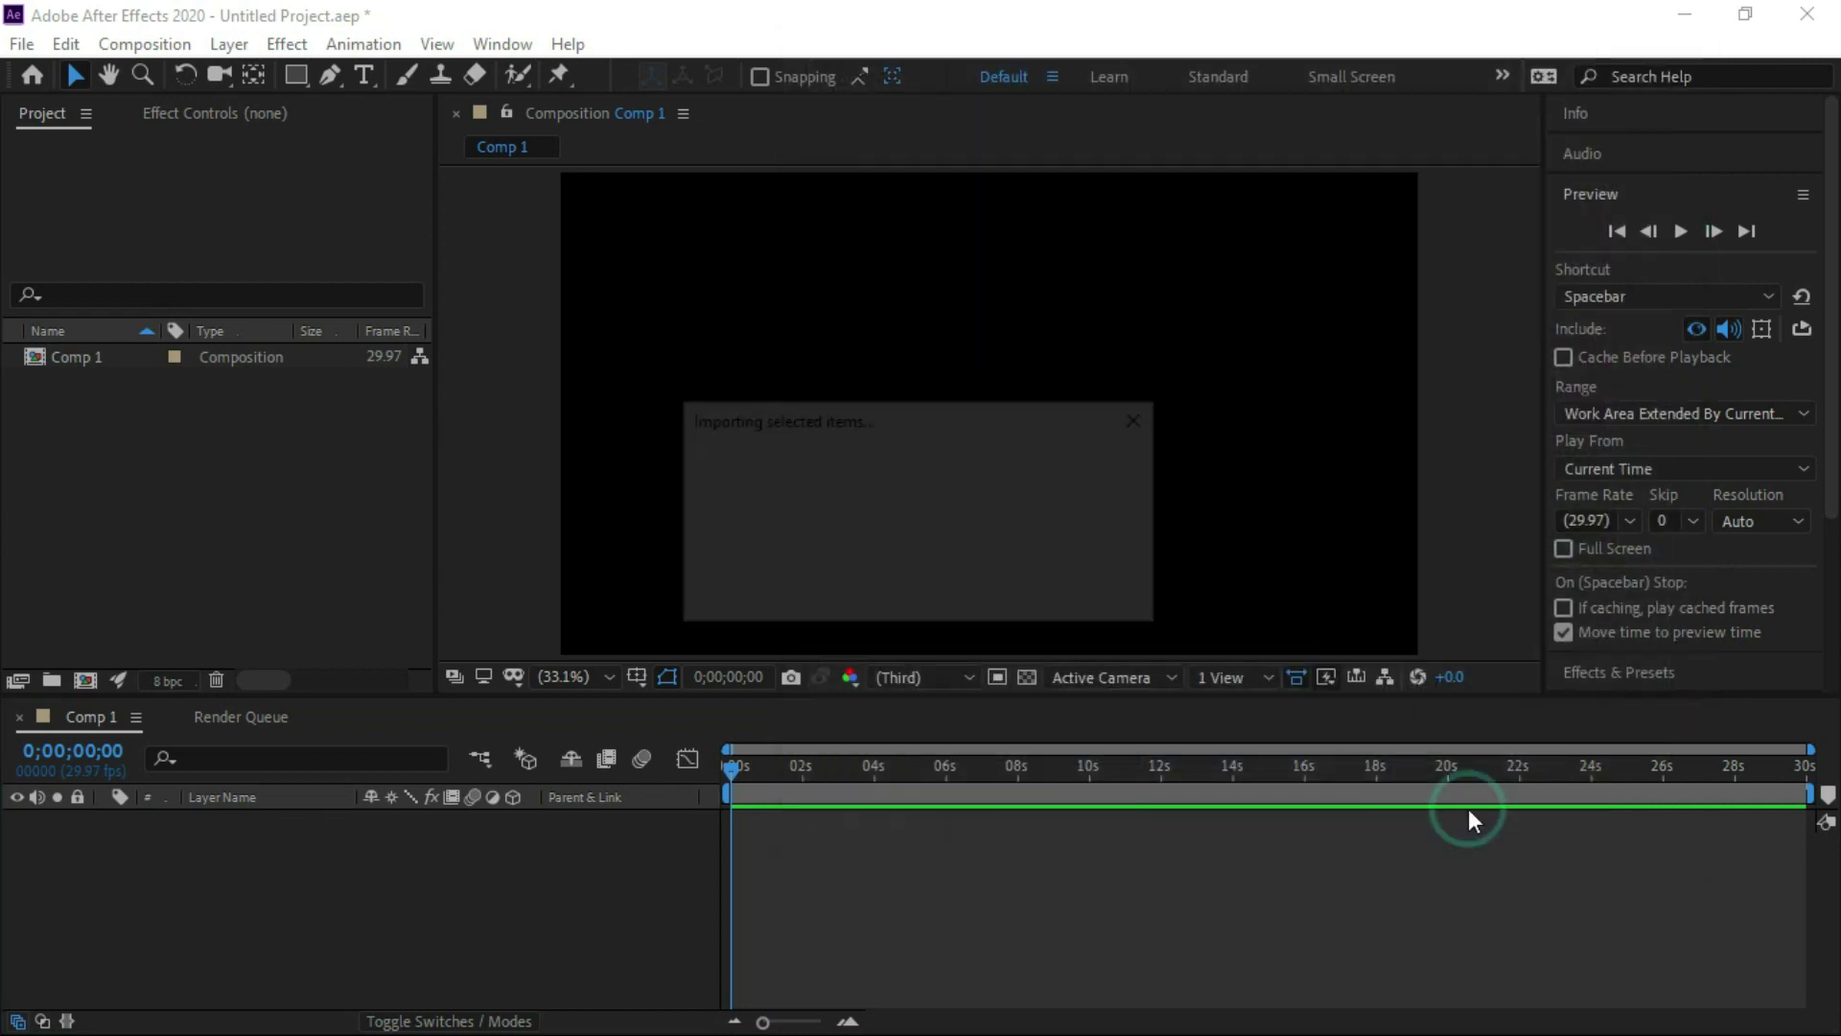
# - Import the man1 PNG from the Desktop into the project as footage
pyautogui.click(21, 44)
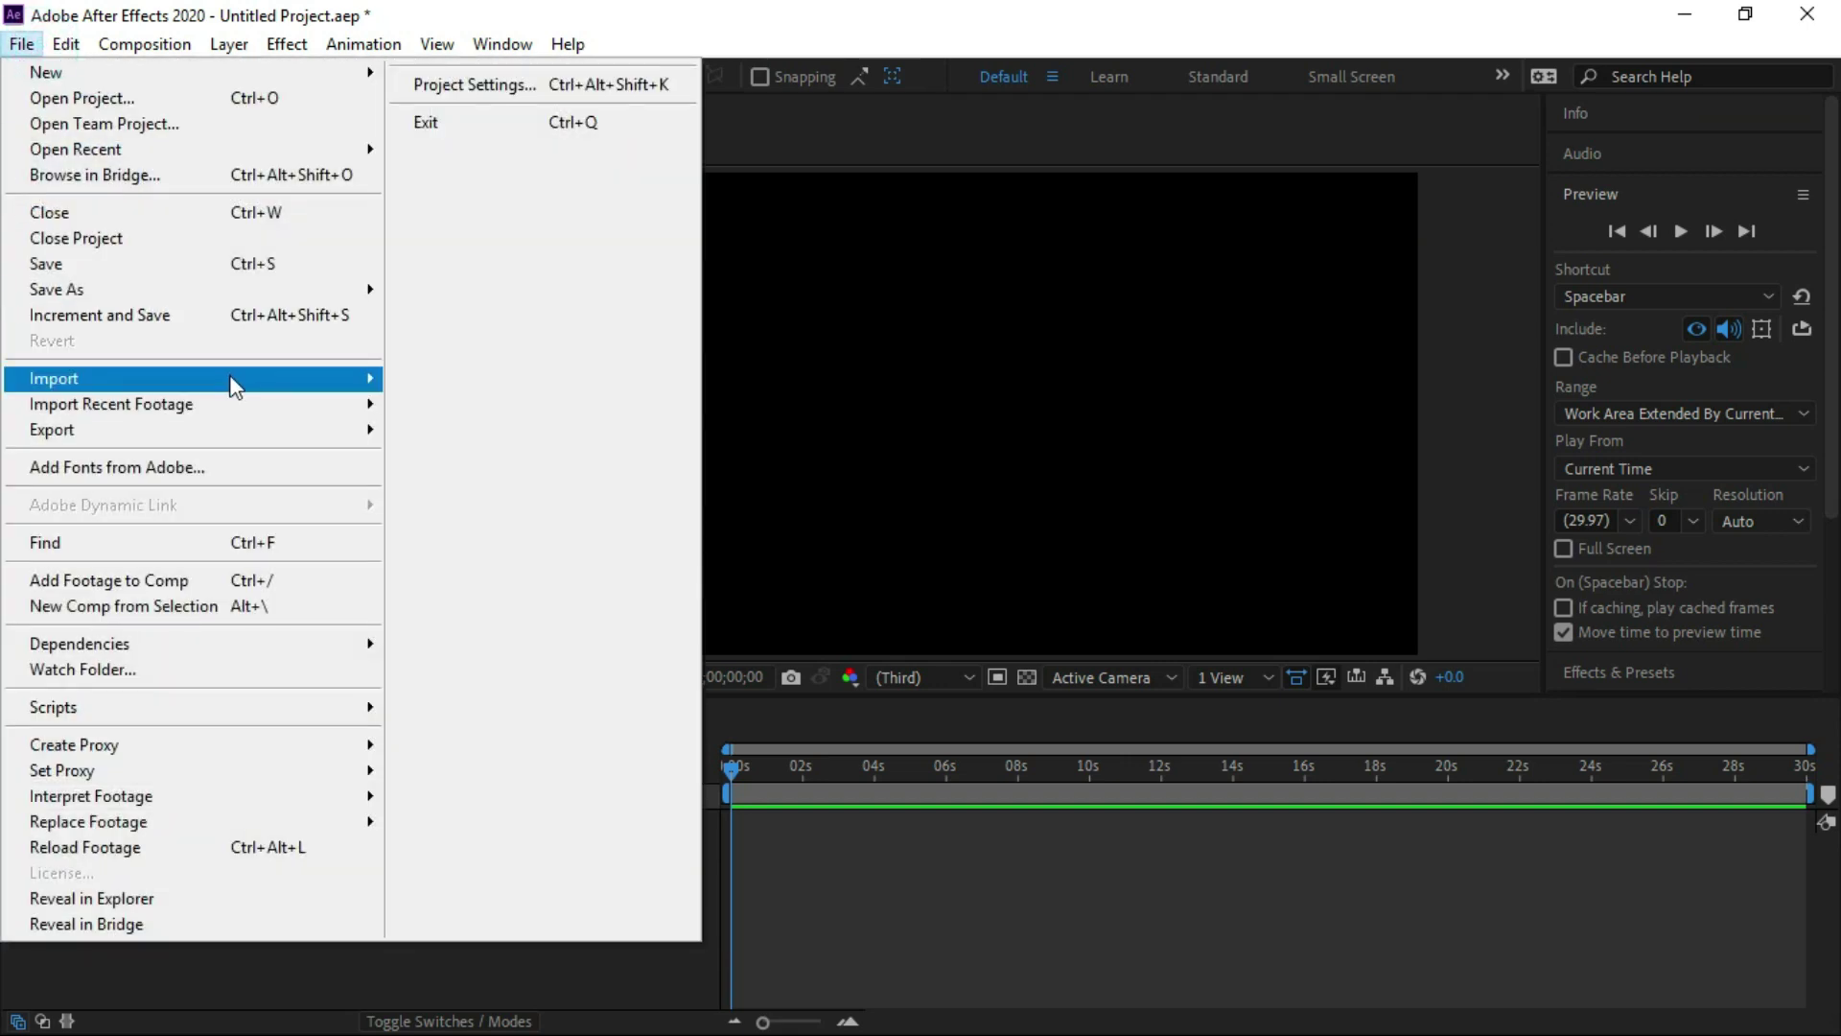
pyautogui.moveTo(235, 384)
pyautogui.click(469, 376)
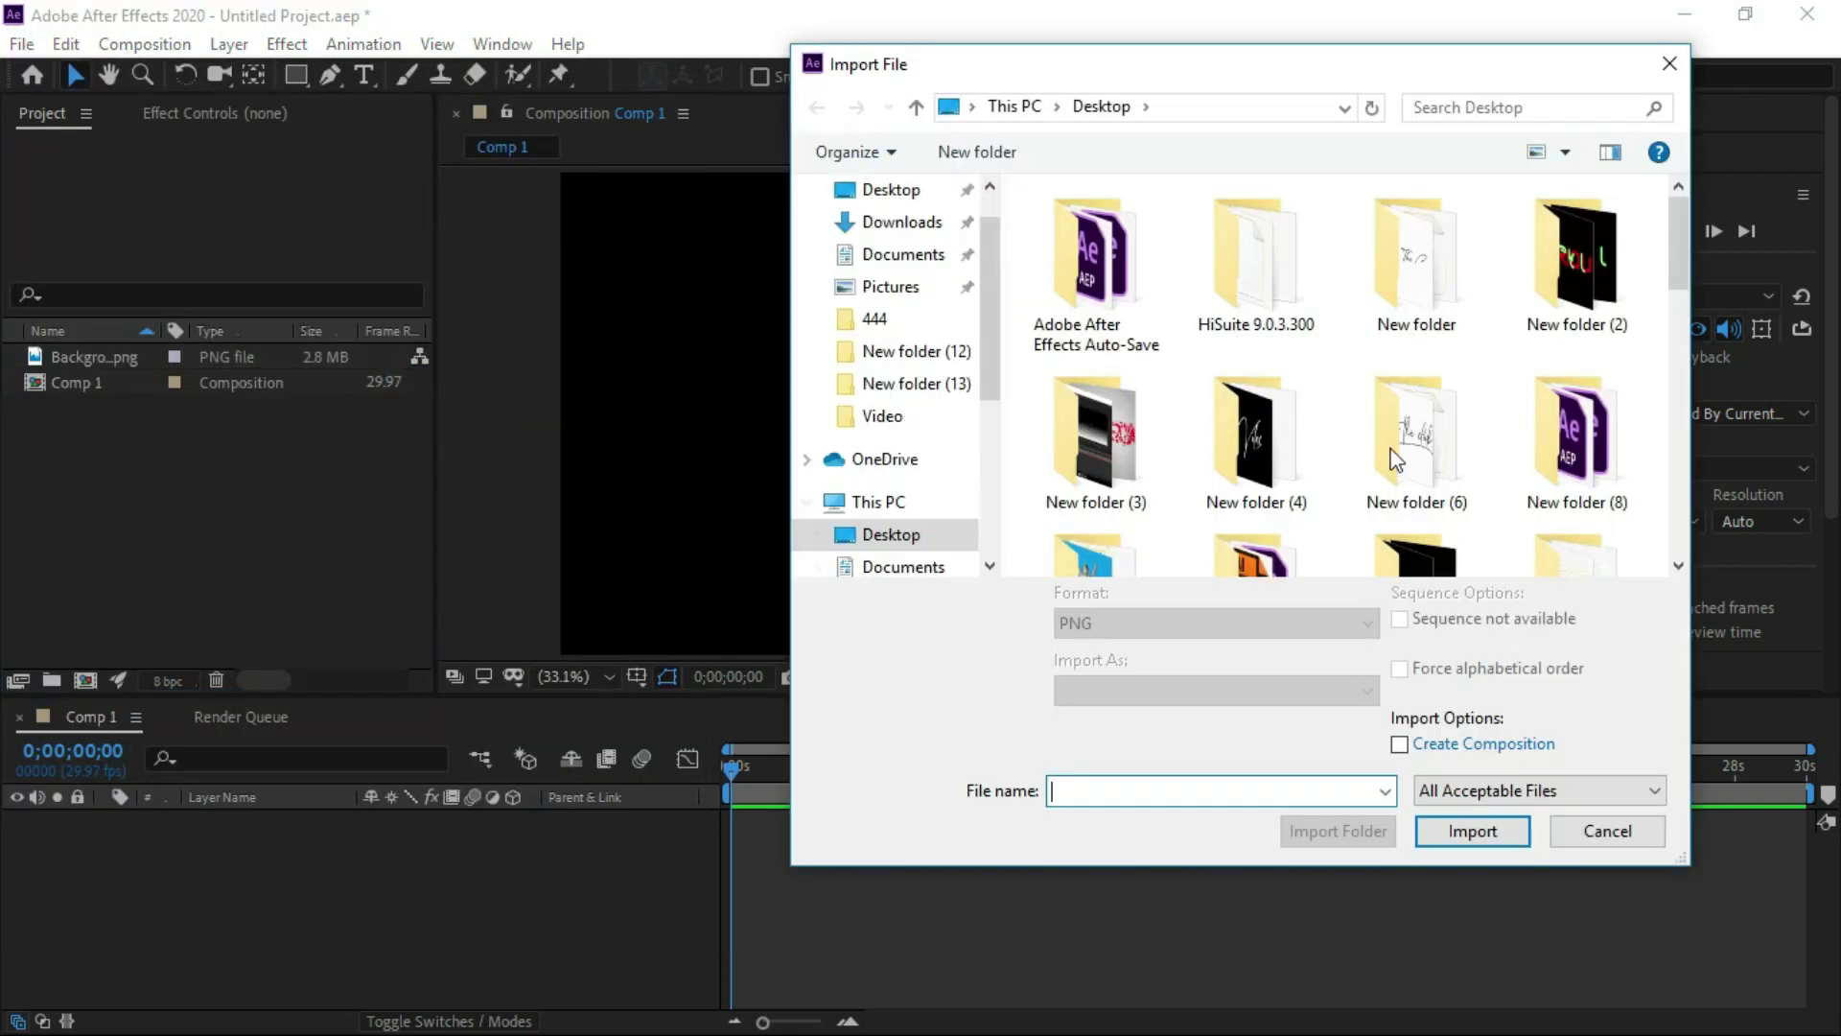
pyautogui.moveTo(1678, 277); pyautogui.dragTo(1705, 499)
pyautogui.click(1101, 408)
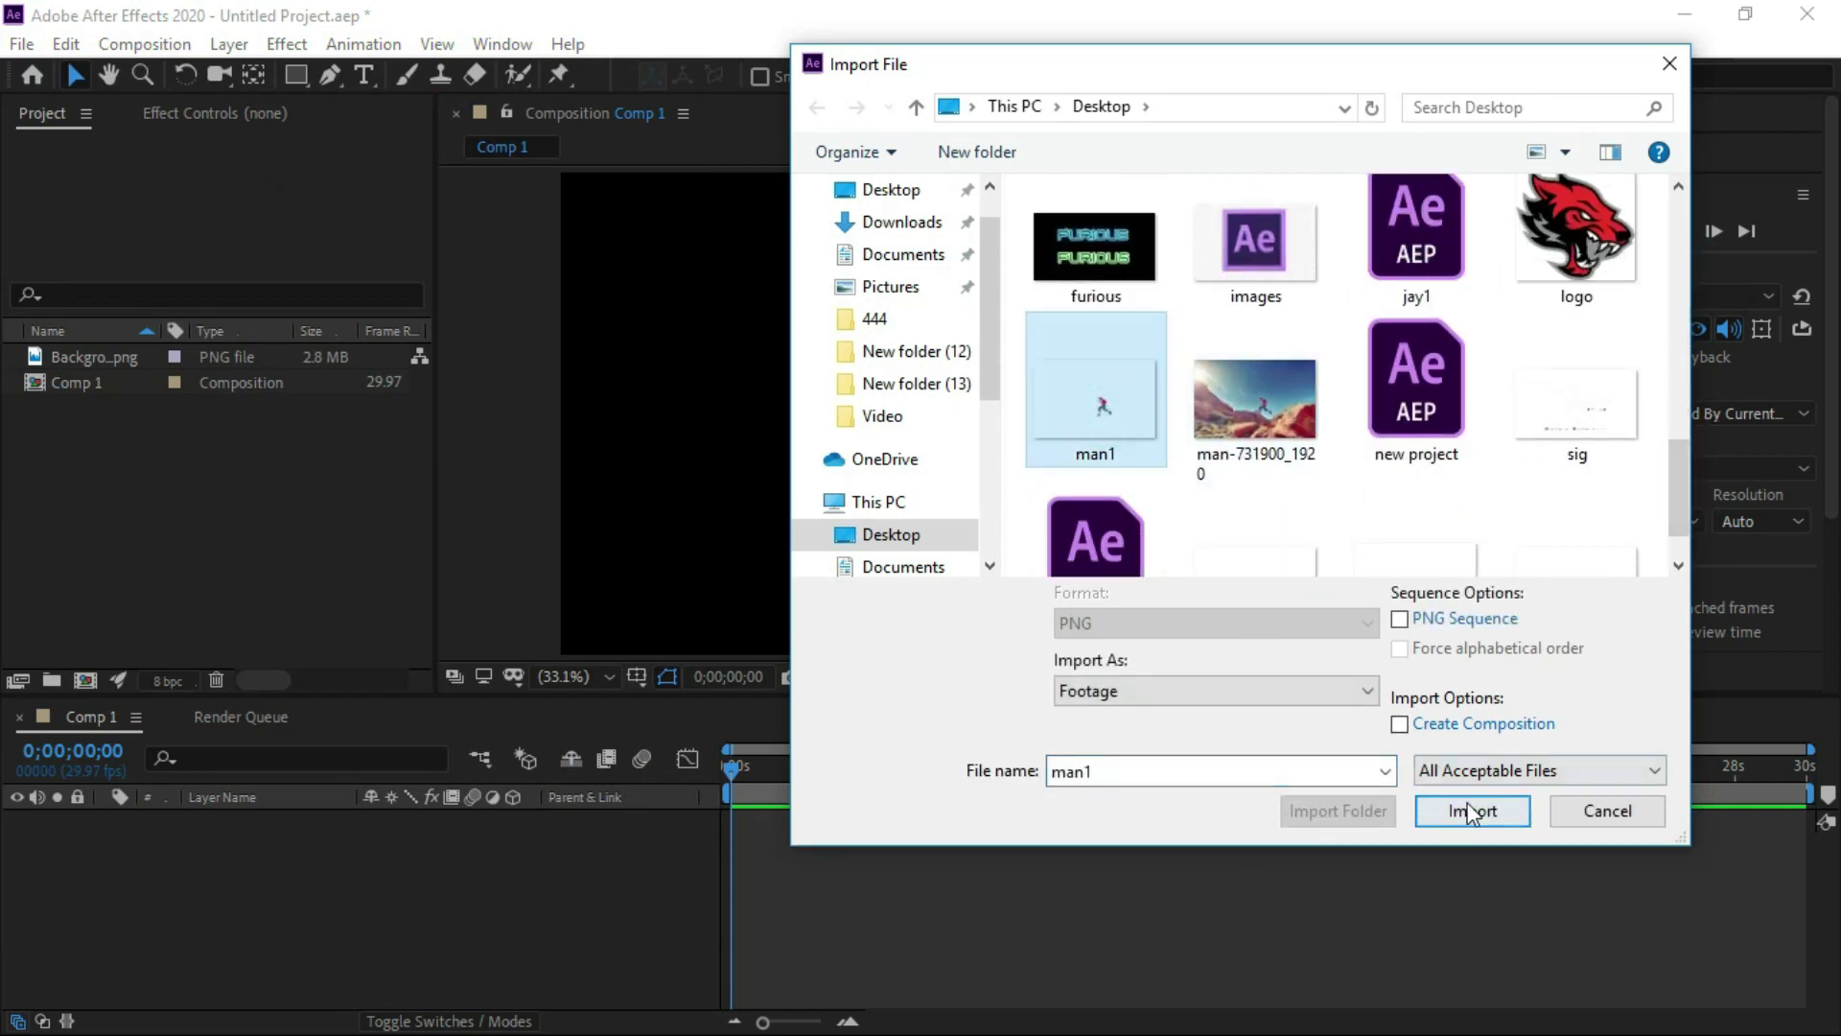
pyautogui.click(1472, 811)
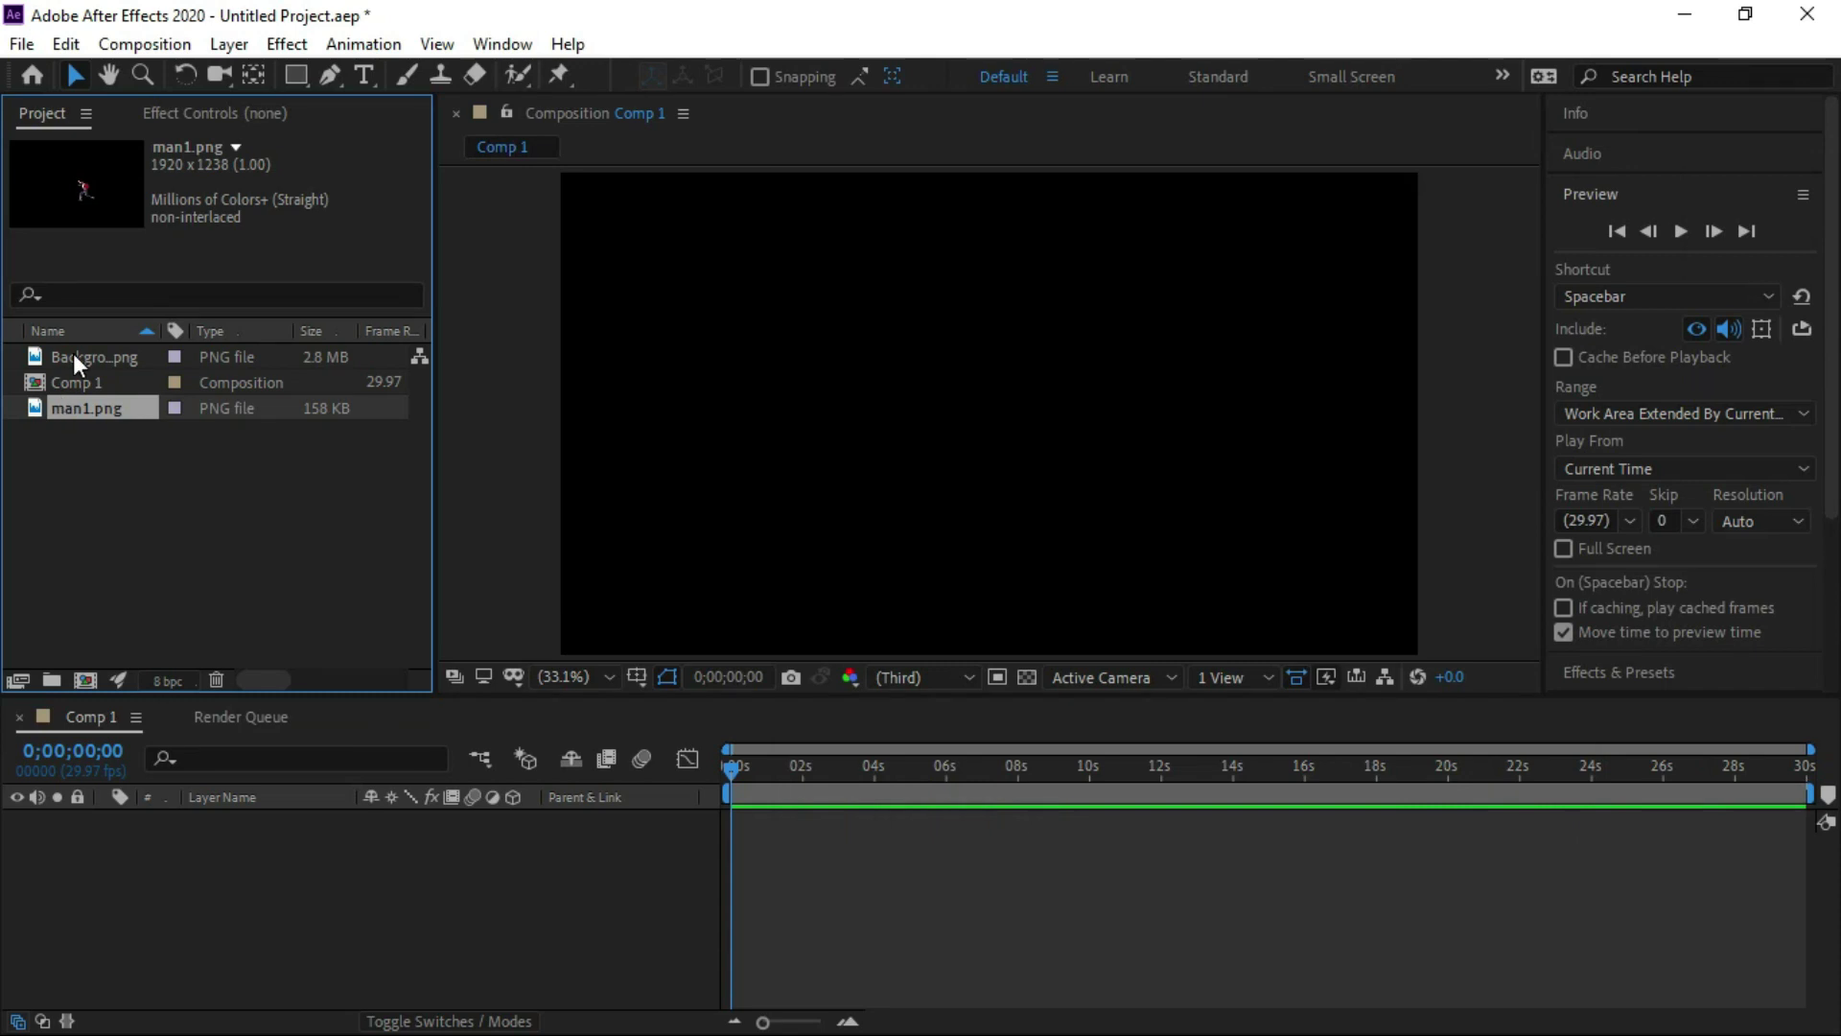
# - Add Background.png to the Comp 1 timeline and place man1.png as a layer above it
pyautogui.click(75, 355)
pyautogui.moveTo(109, 357); pyautogui.dragTo(228, 834)
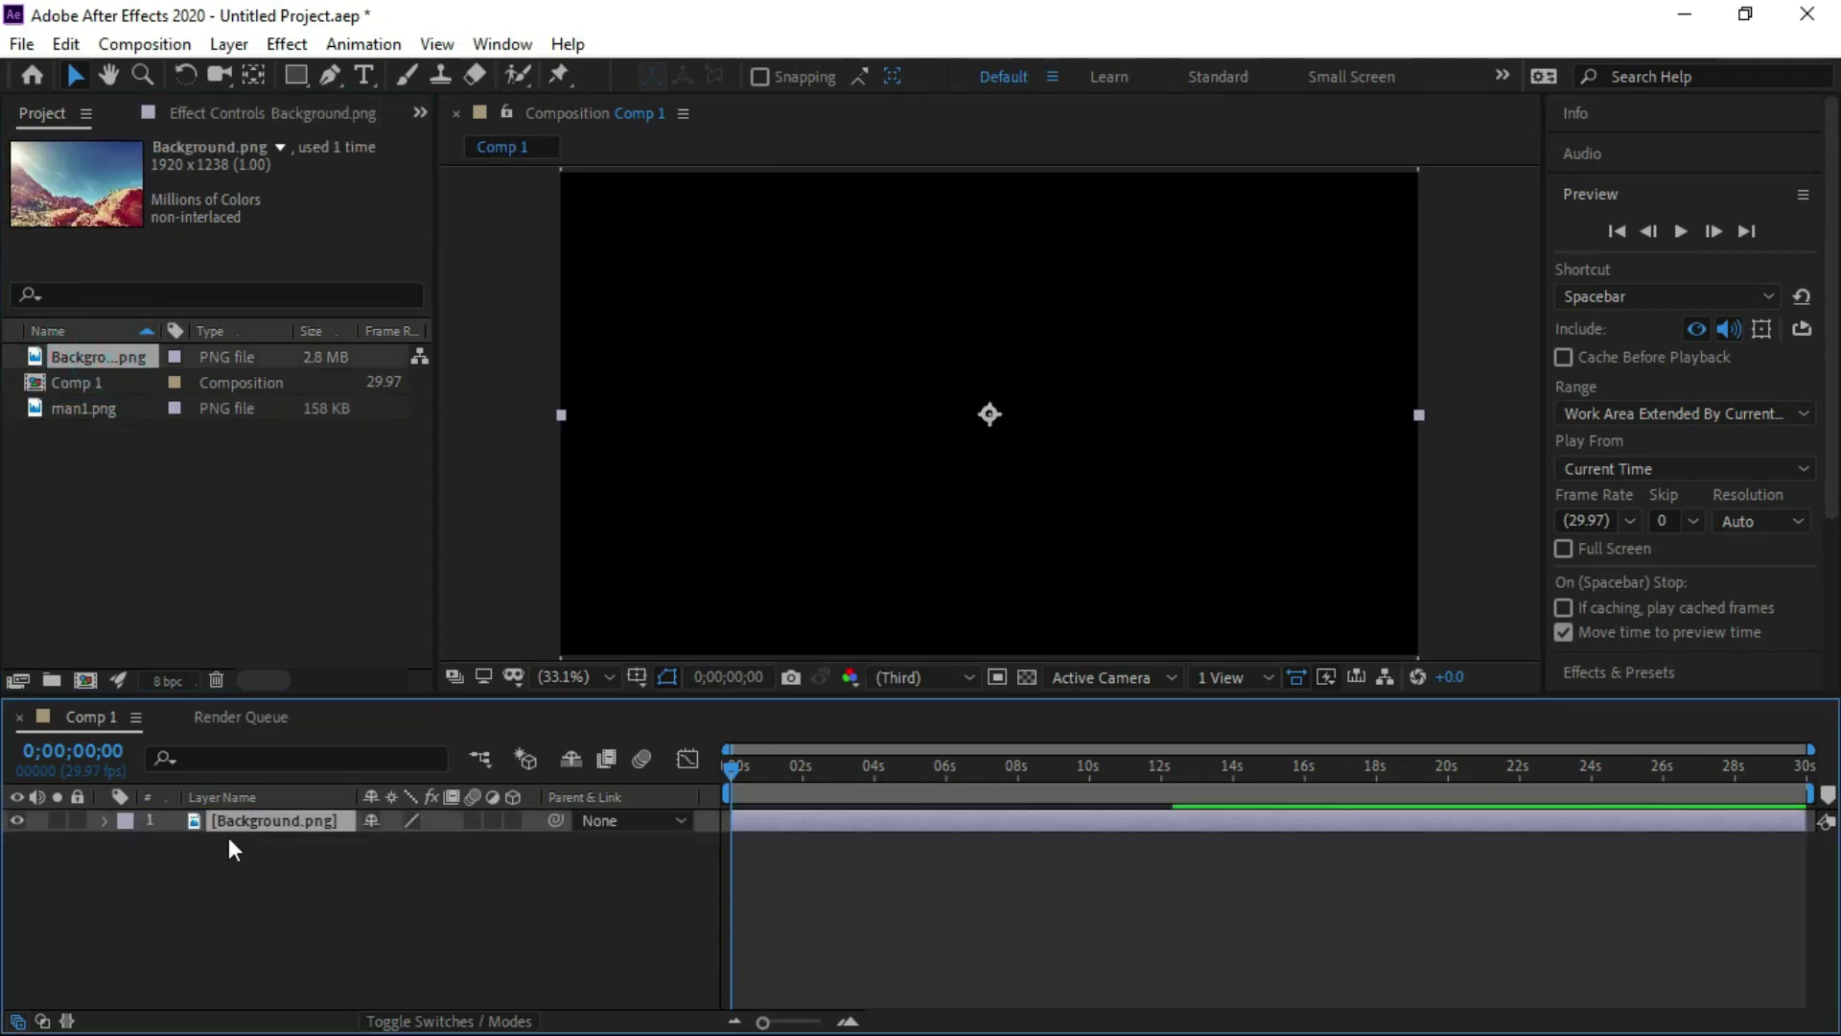
pyautogui.moveTo(99, 416); pyautogui.dragTo(259, 811)
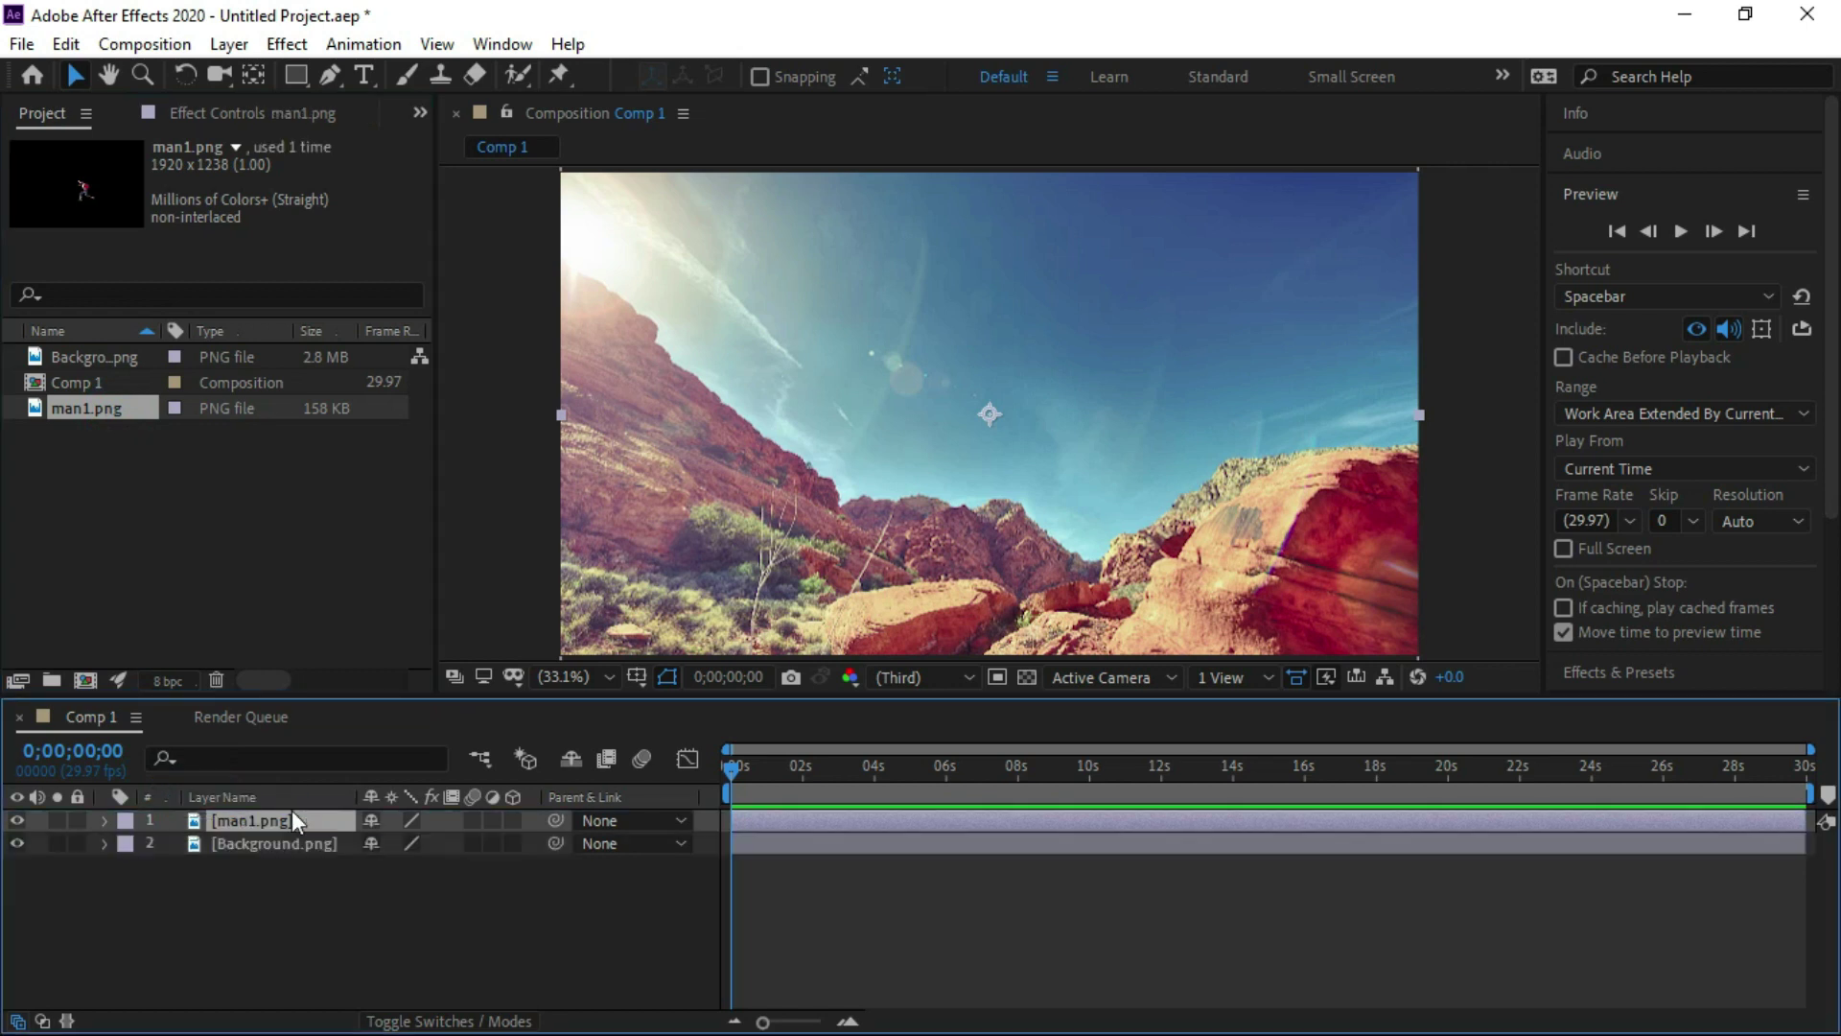
# - Add a two-node camera with the 50mm preset to Comp 1 and make the man1.png and Background.png layers 3D
pyautogui.click(474, 944)
pyautogui.rightClick(481, 928)
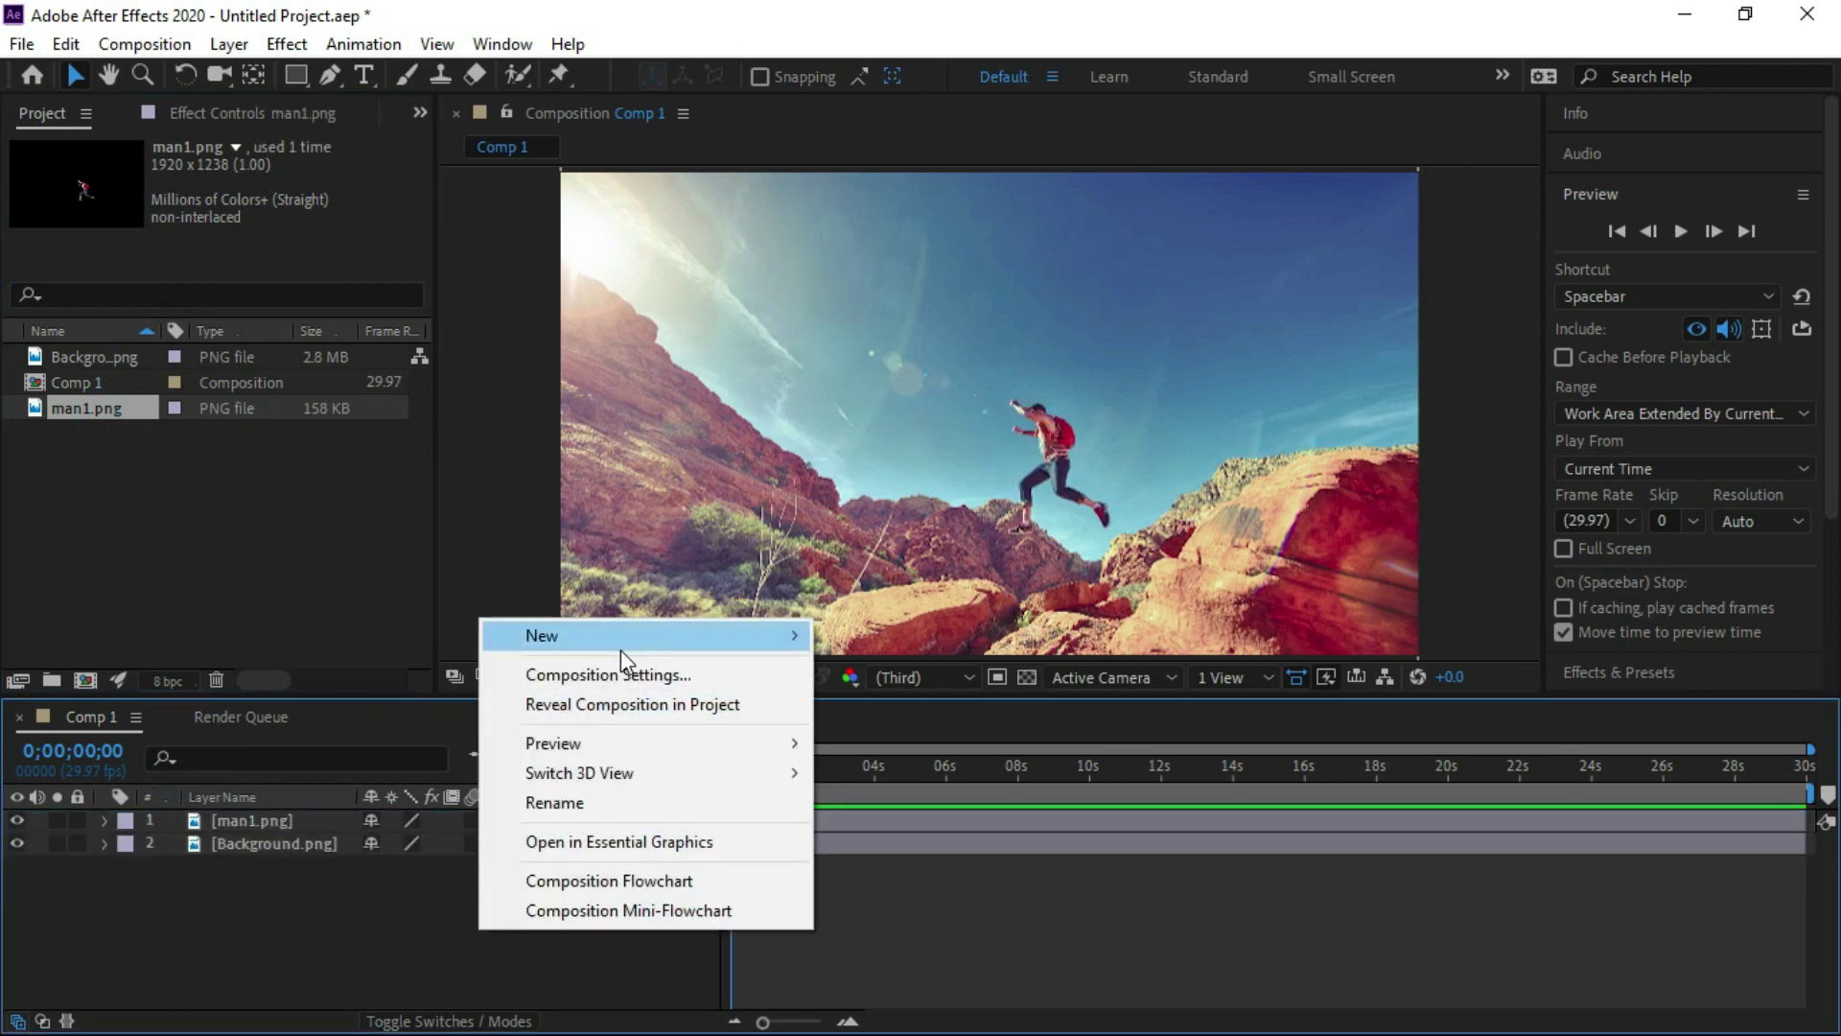
pyautogui.moveTo(619, 645)
pyautogui.click(919, 762)
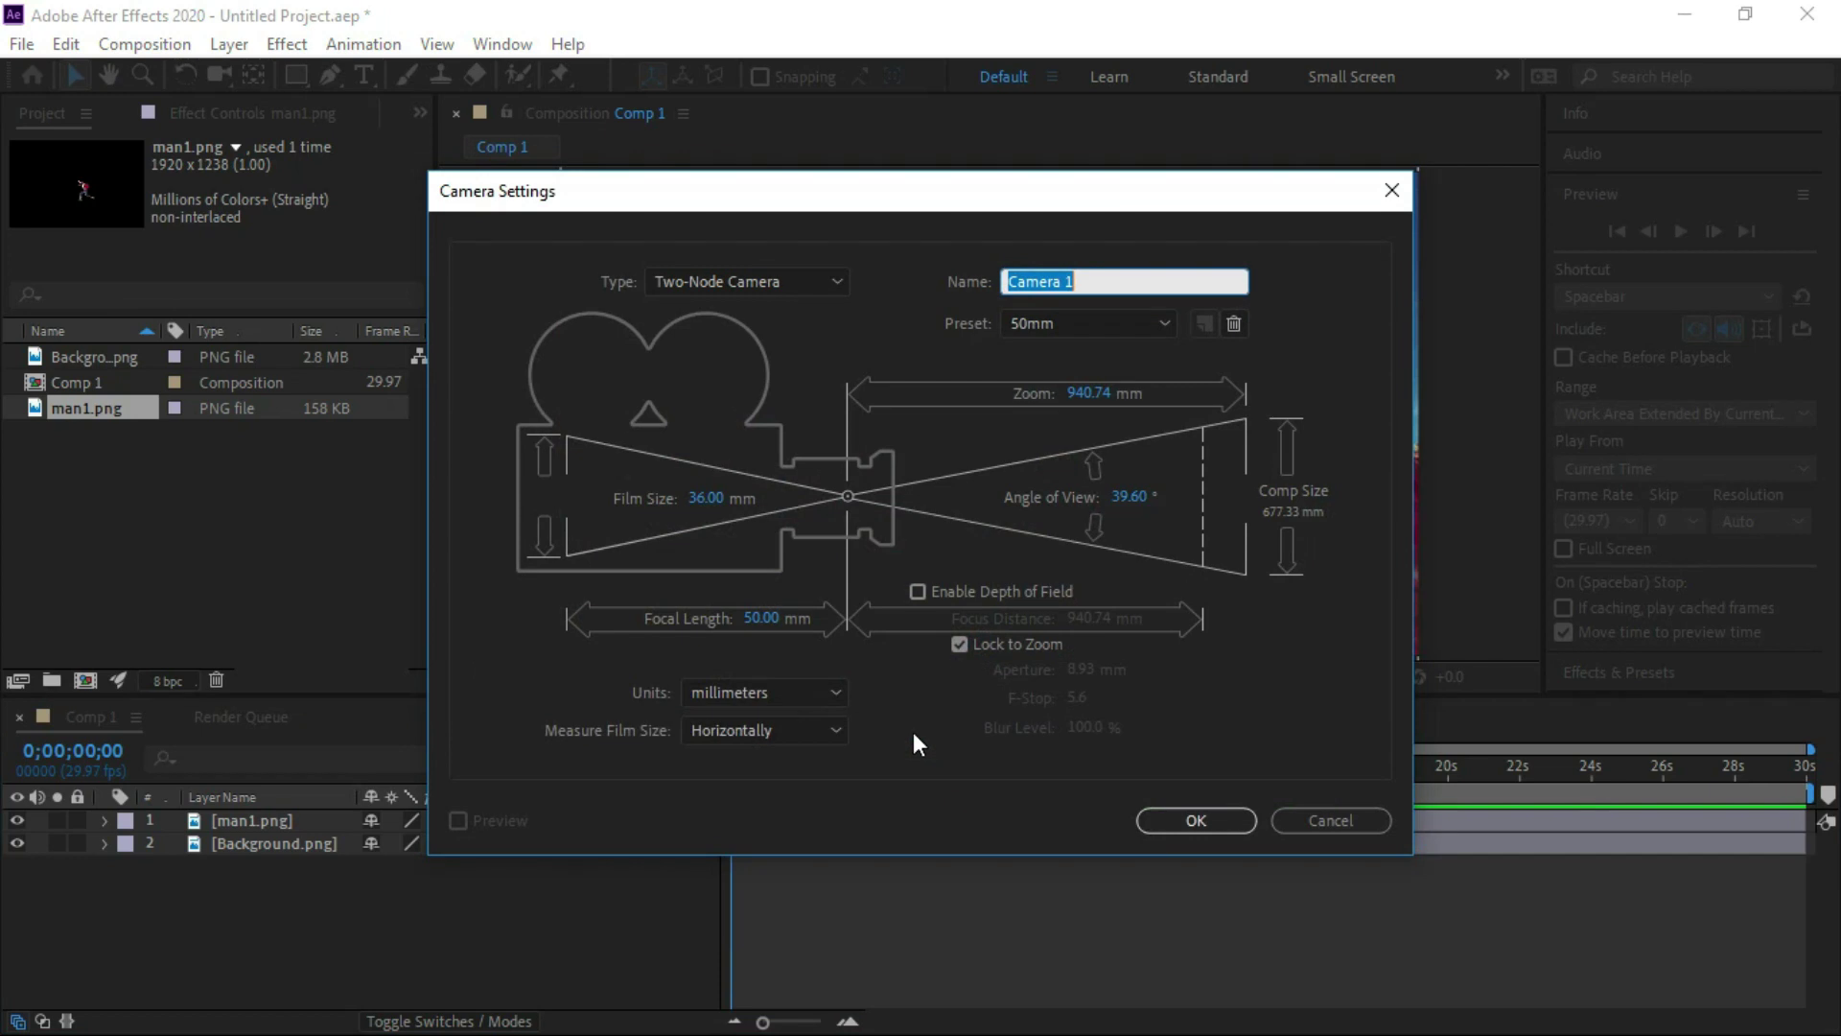
pyautogui.click(1198, 817)
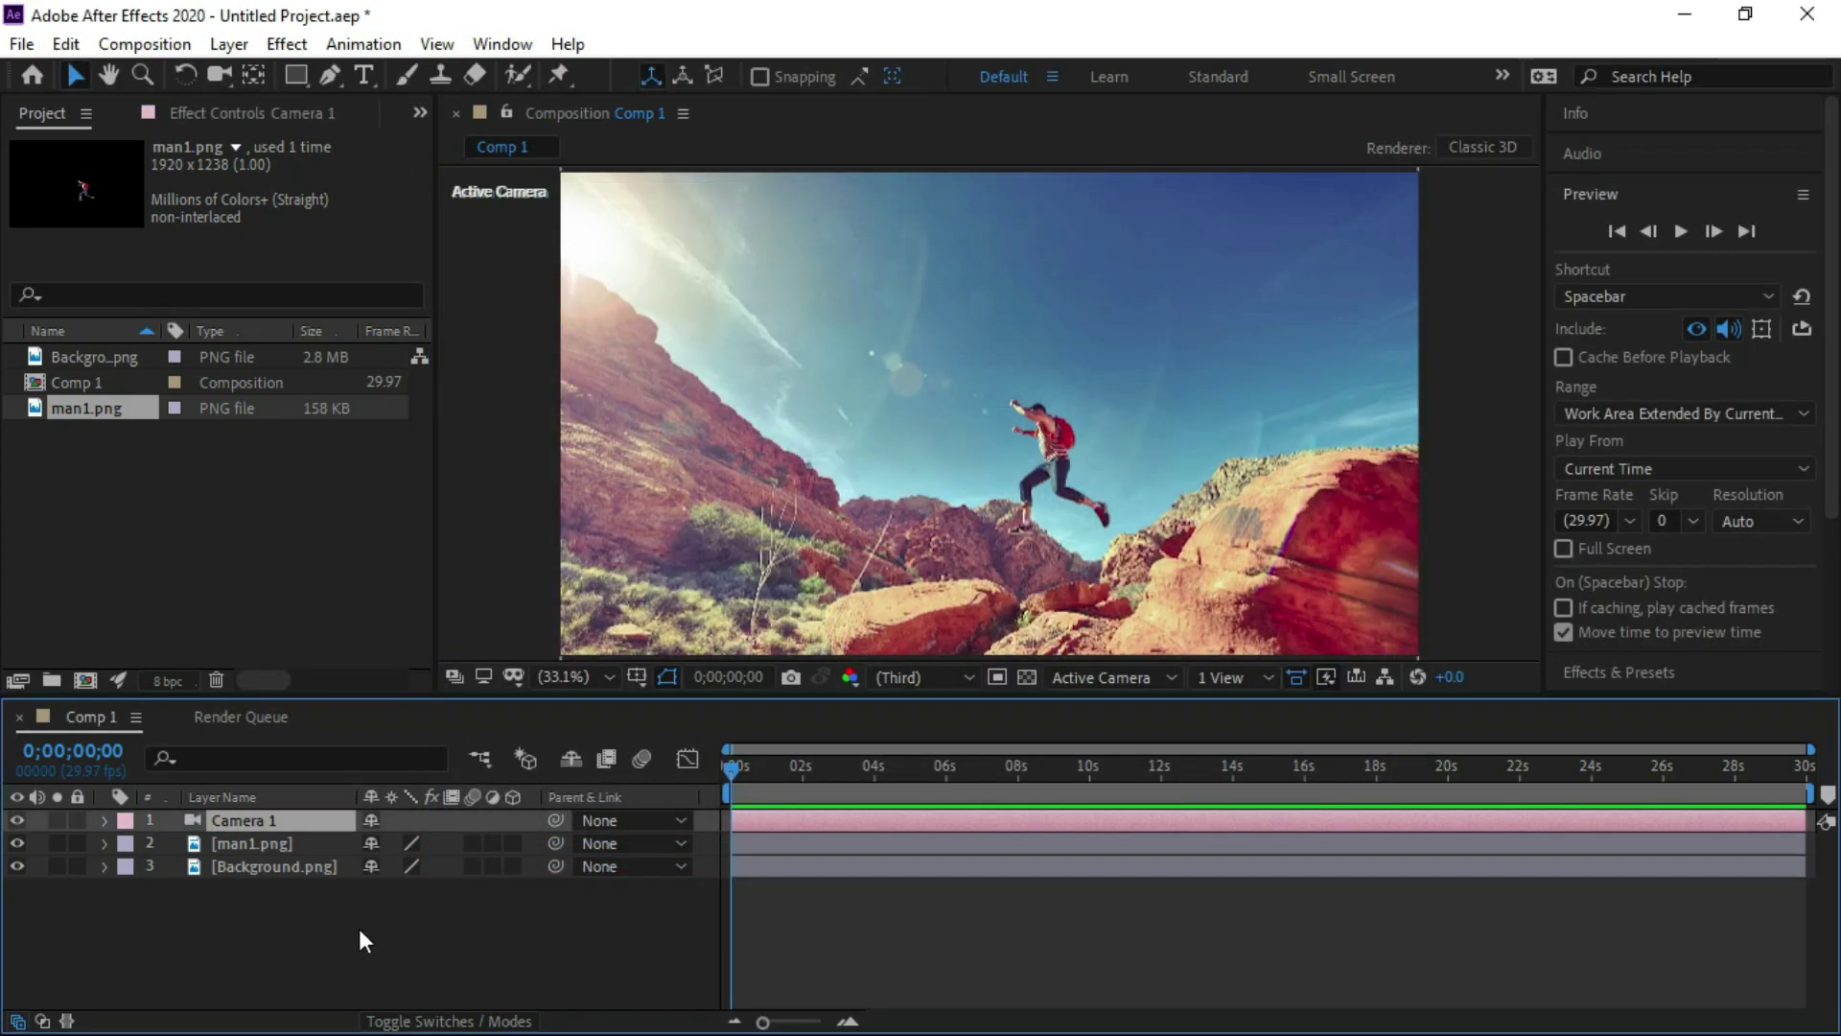
pyautogui.click(513, 842)
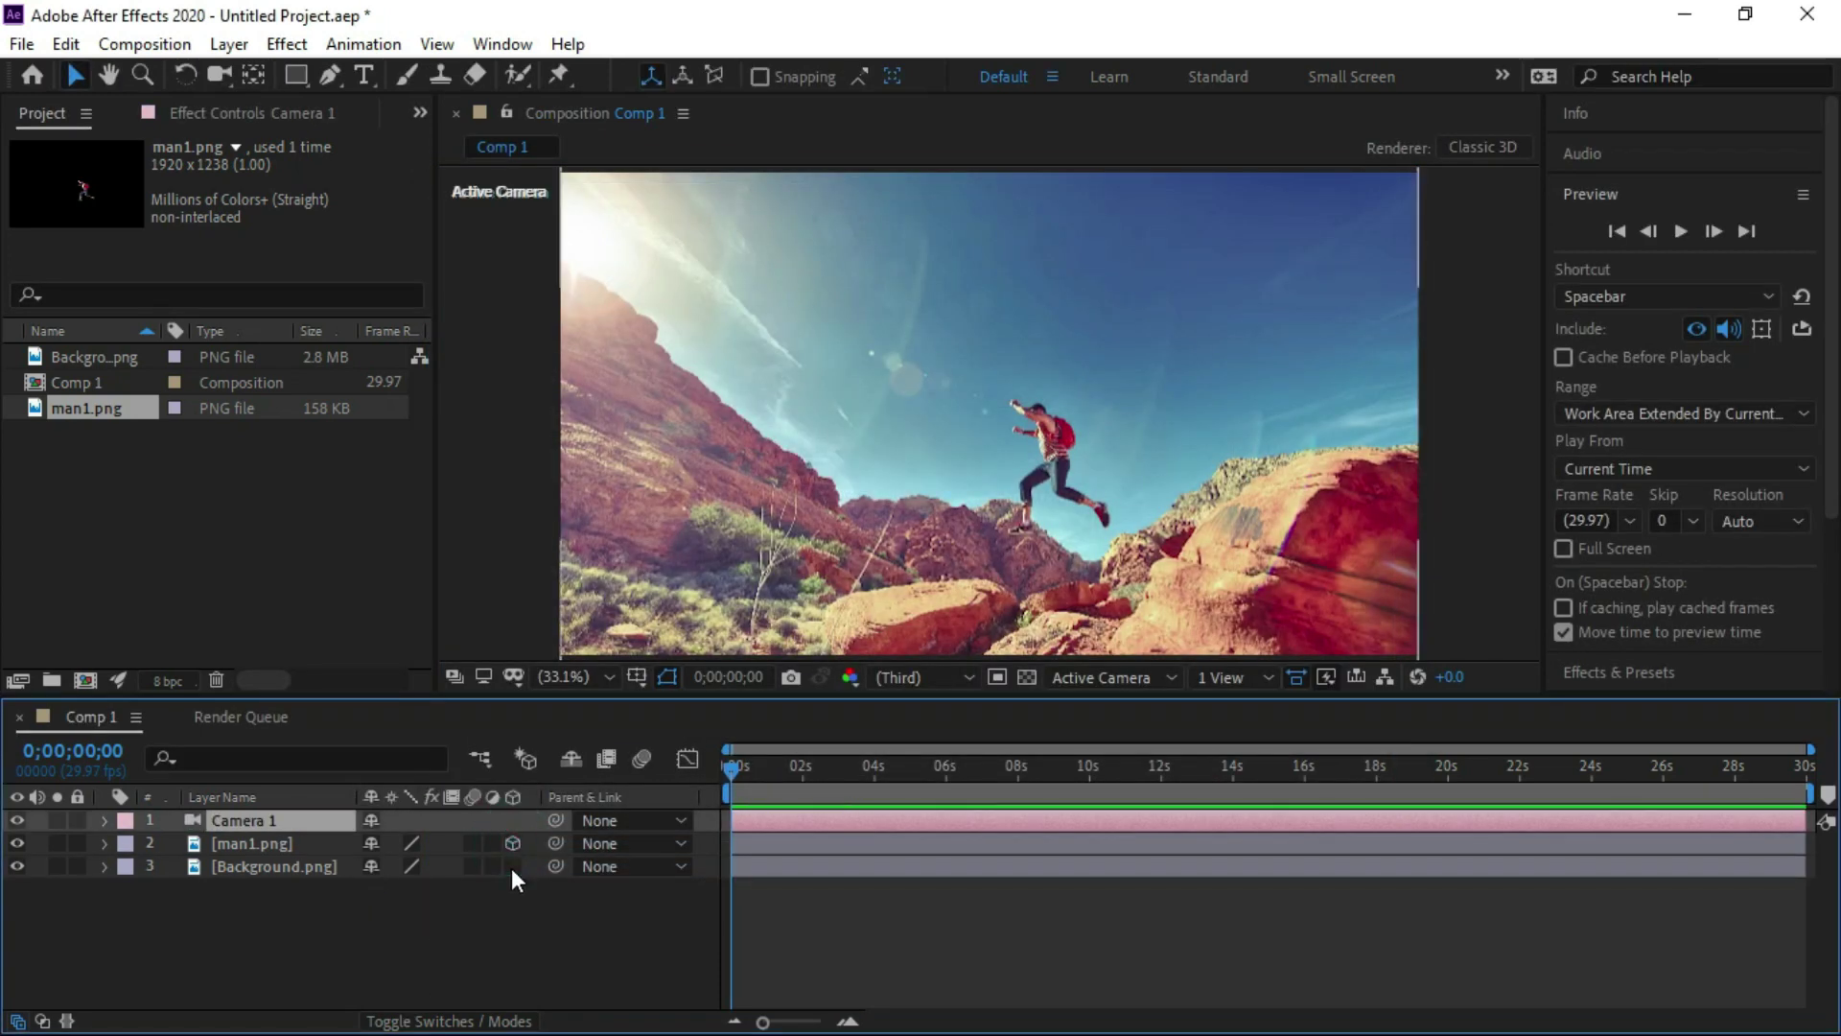
pyautogui.click(412, 902)
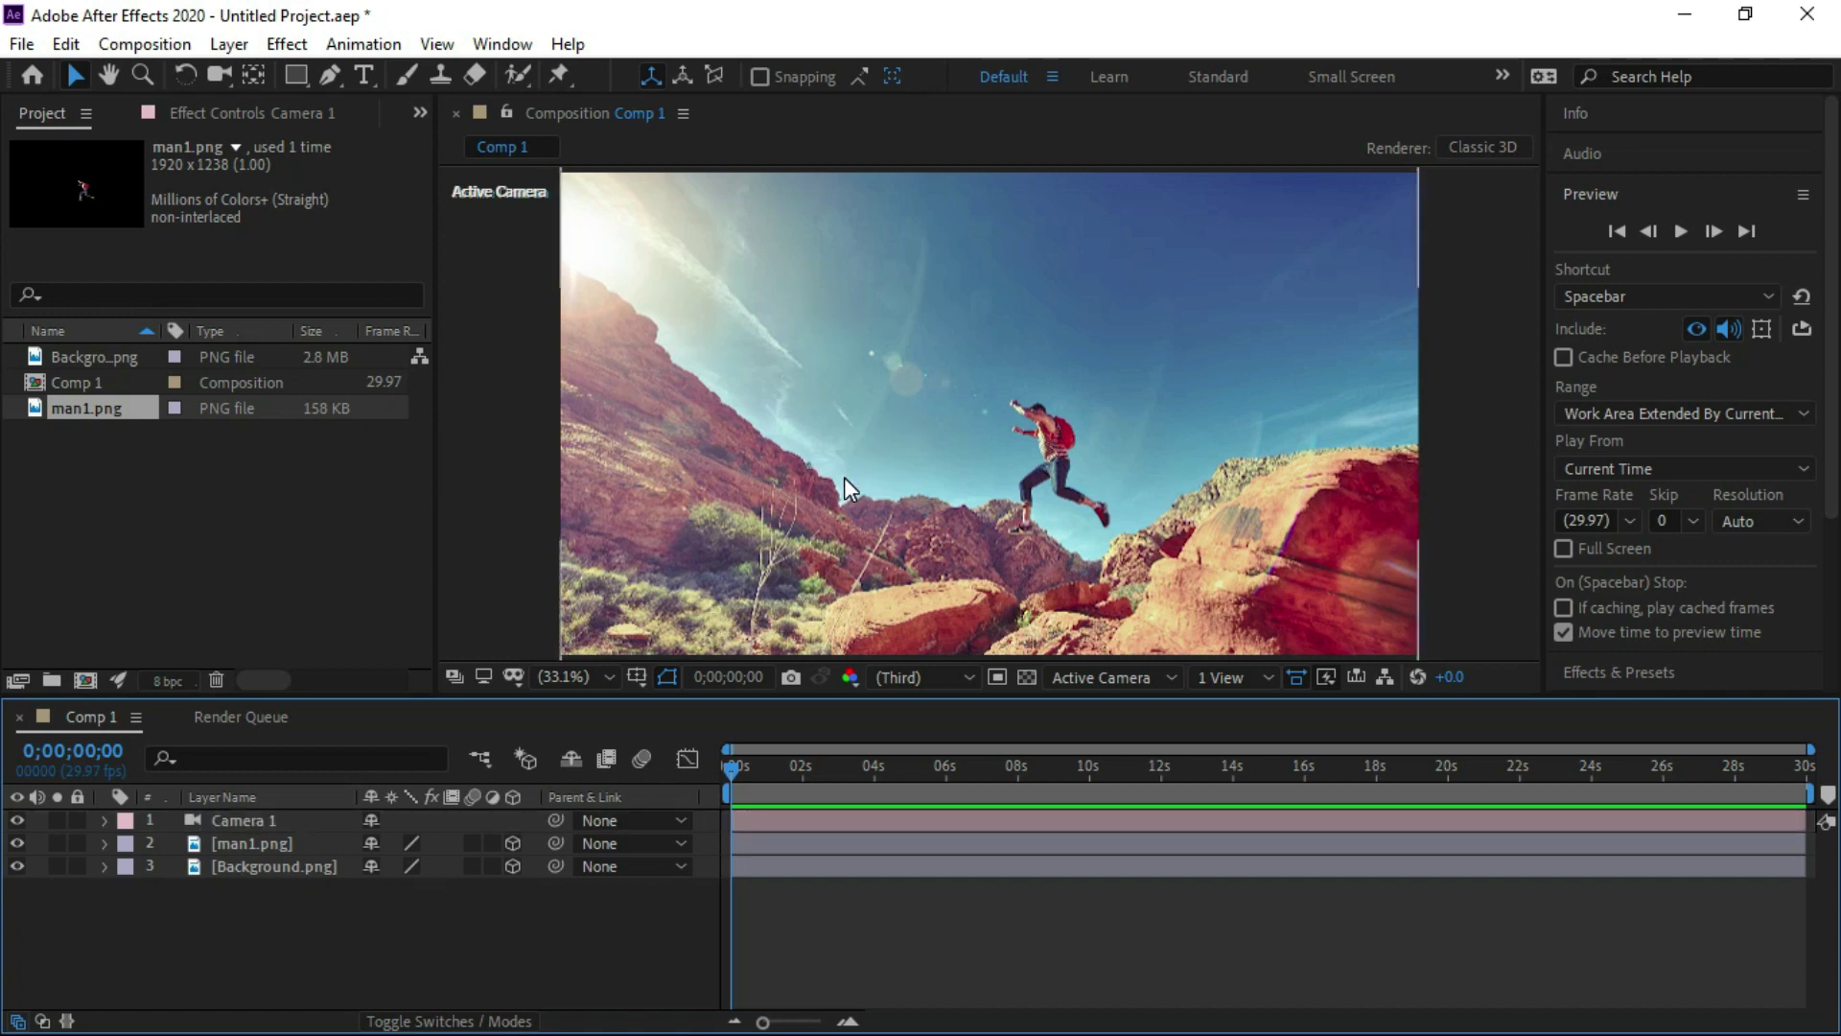
# - Scale the Background.png layer uniformly to 122%
pyautogui.scroll(-2, 844, 476)
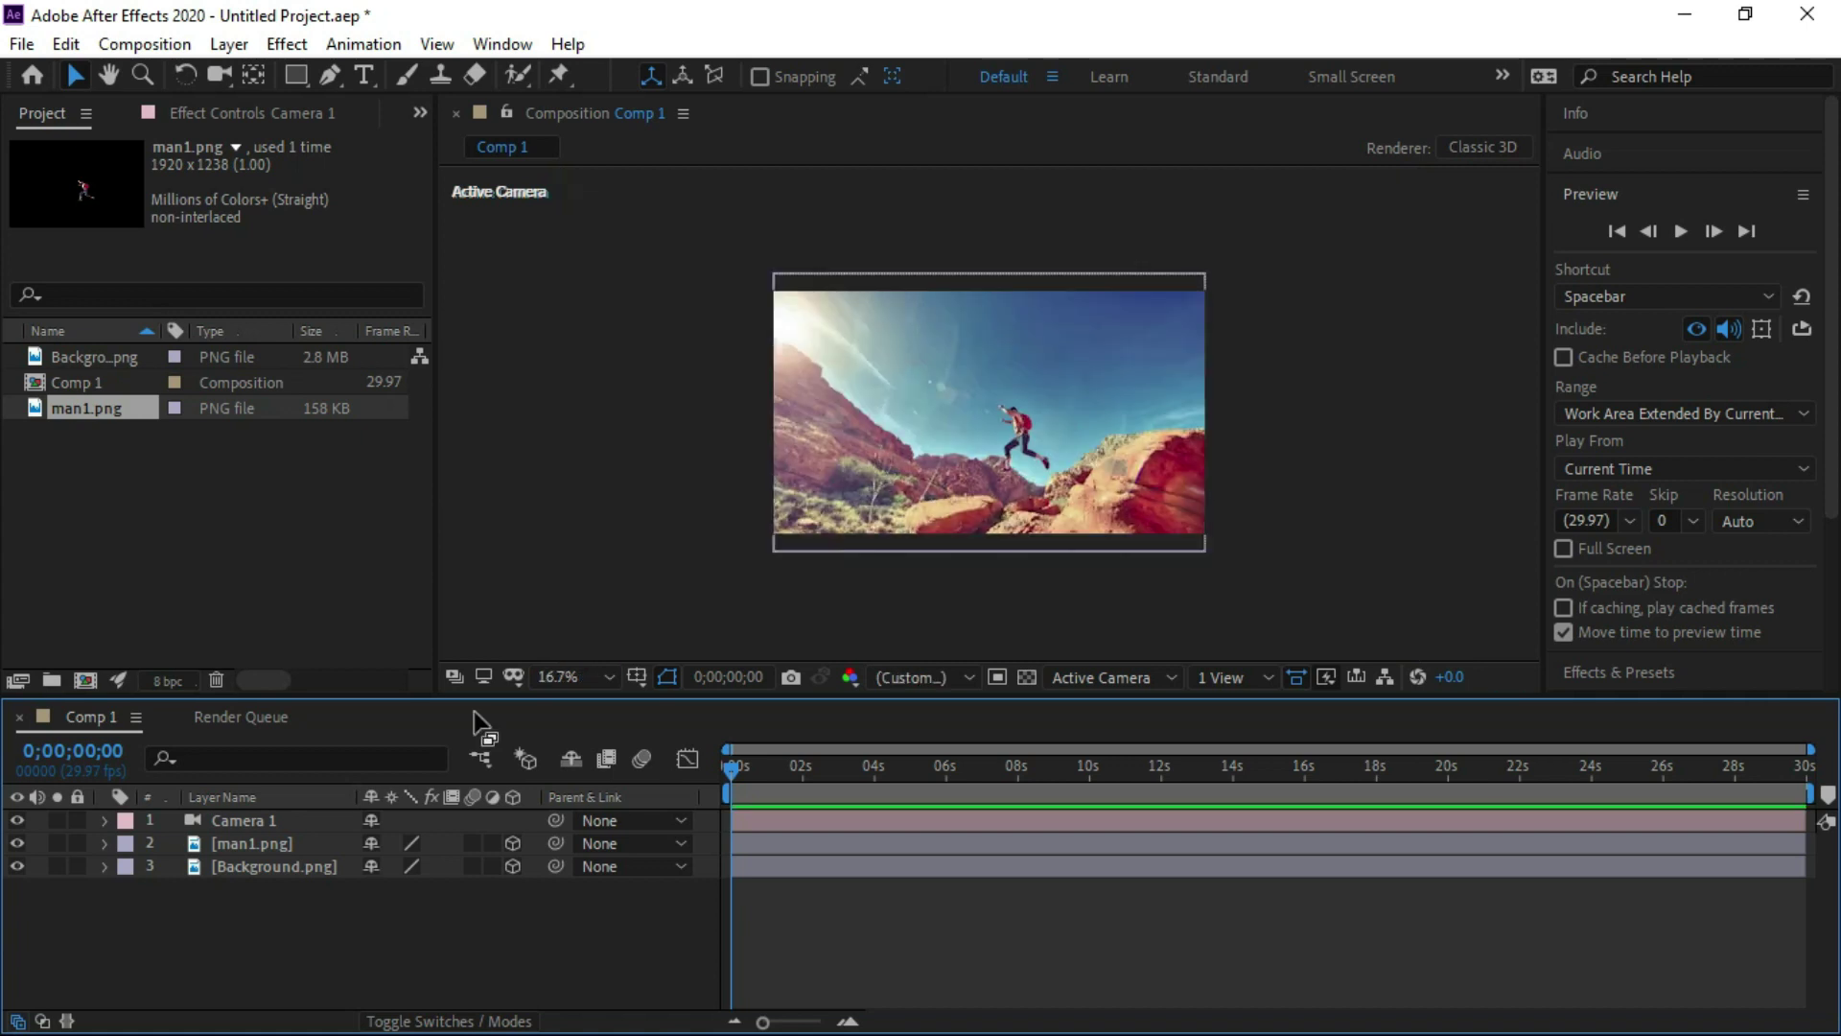
pyautogui.click(269, 864)
pyautogui.write('s')
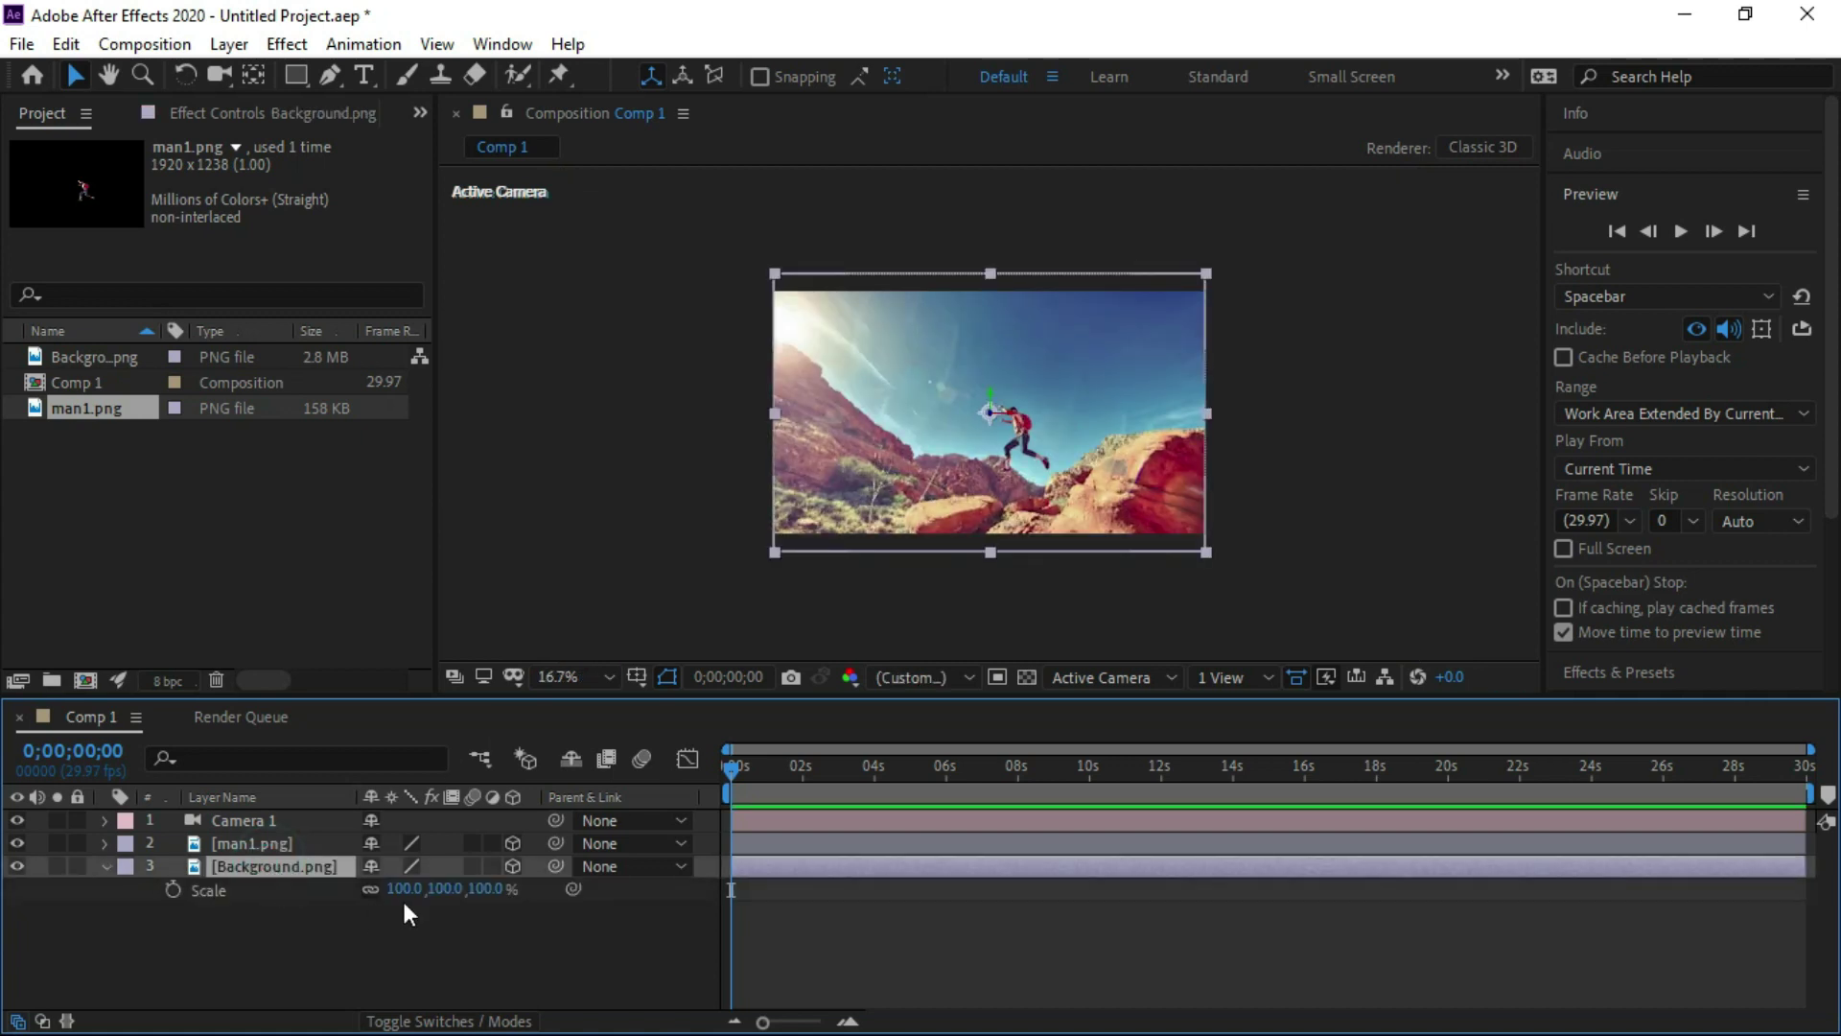
pyautogui.write('122')
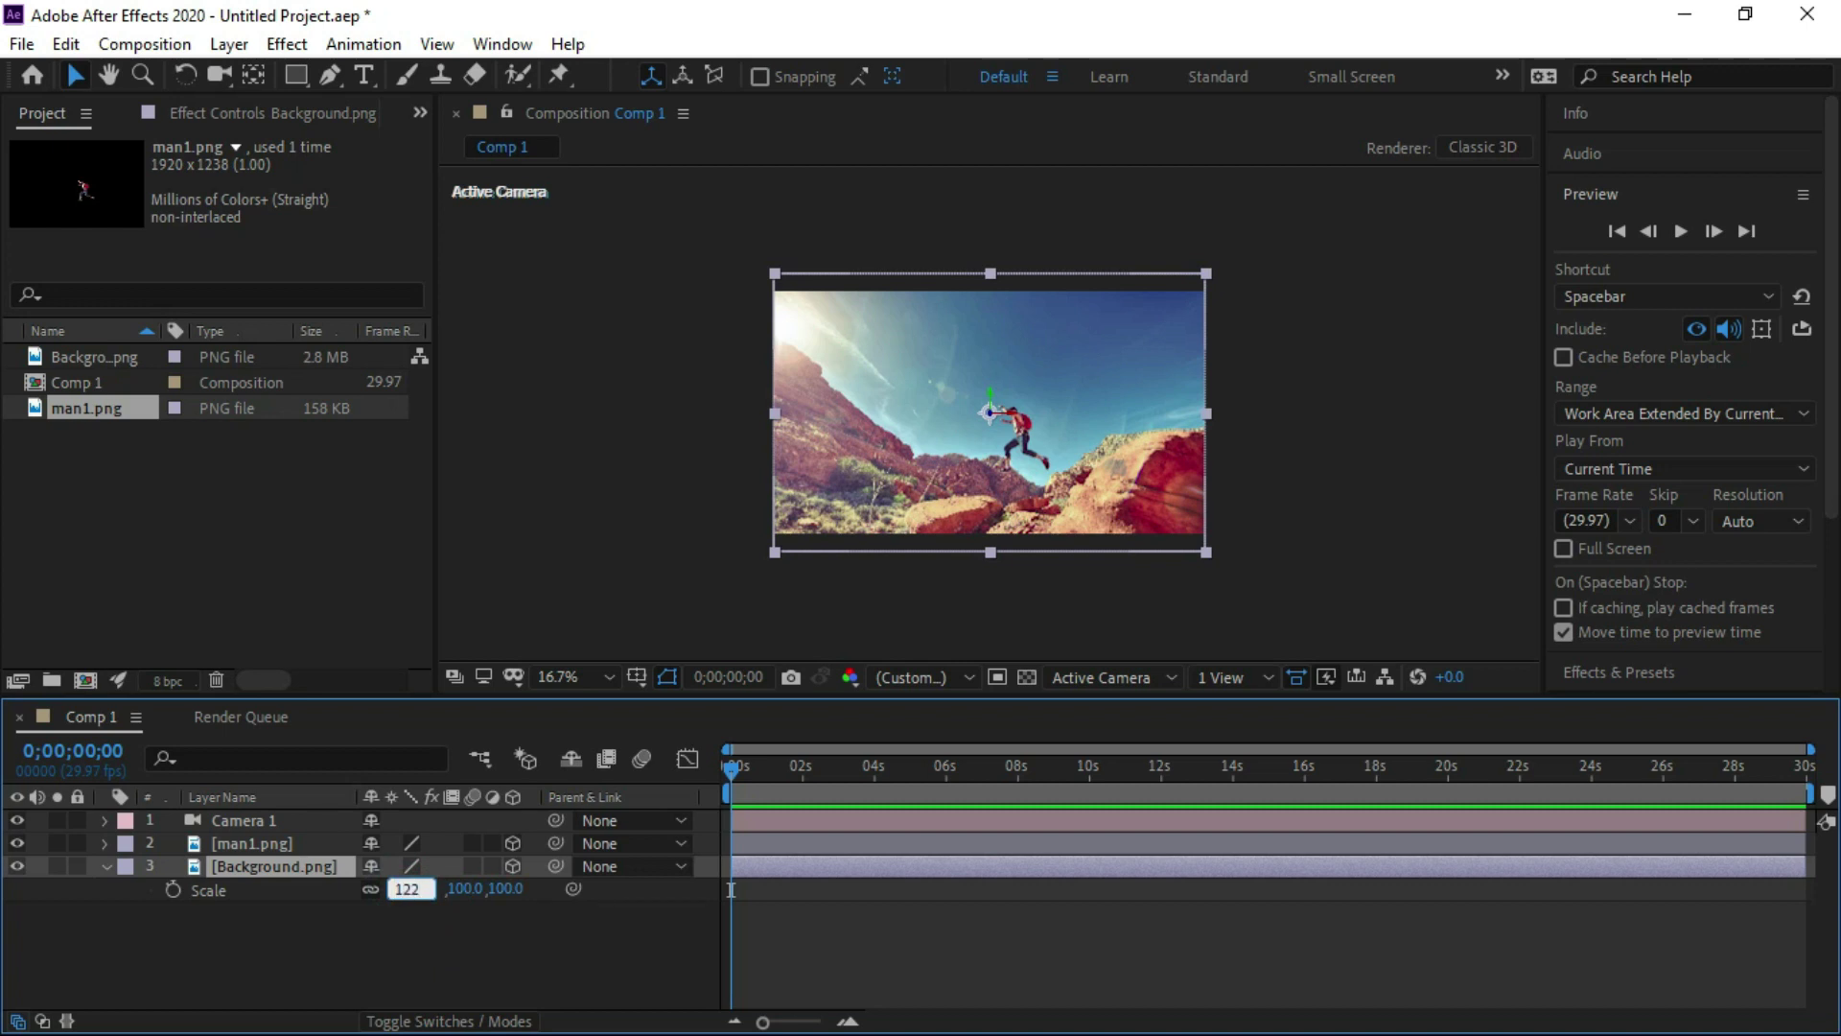
pyautogui.press('Return')
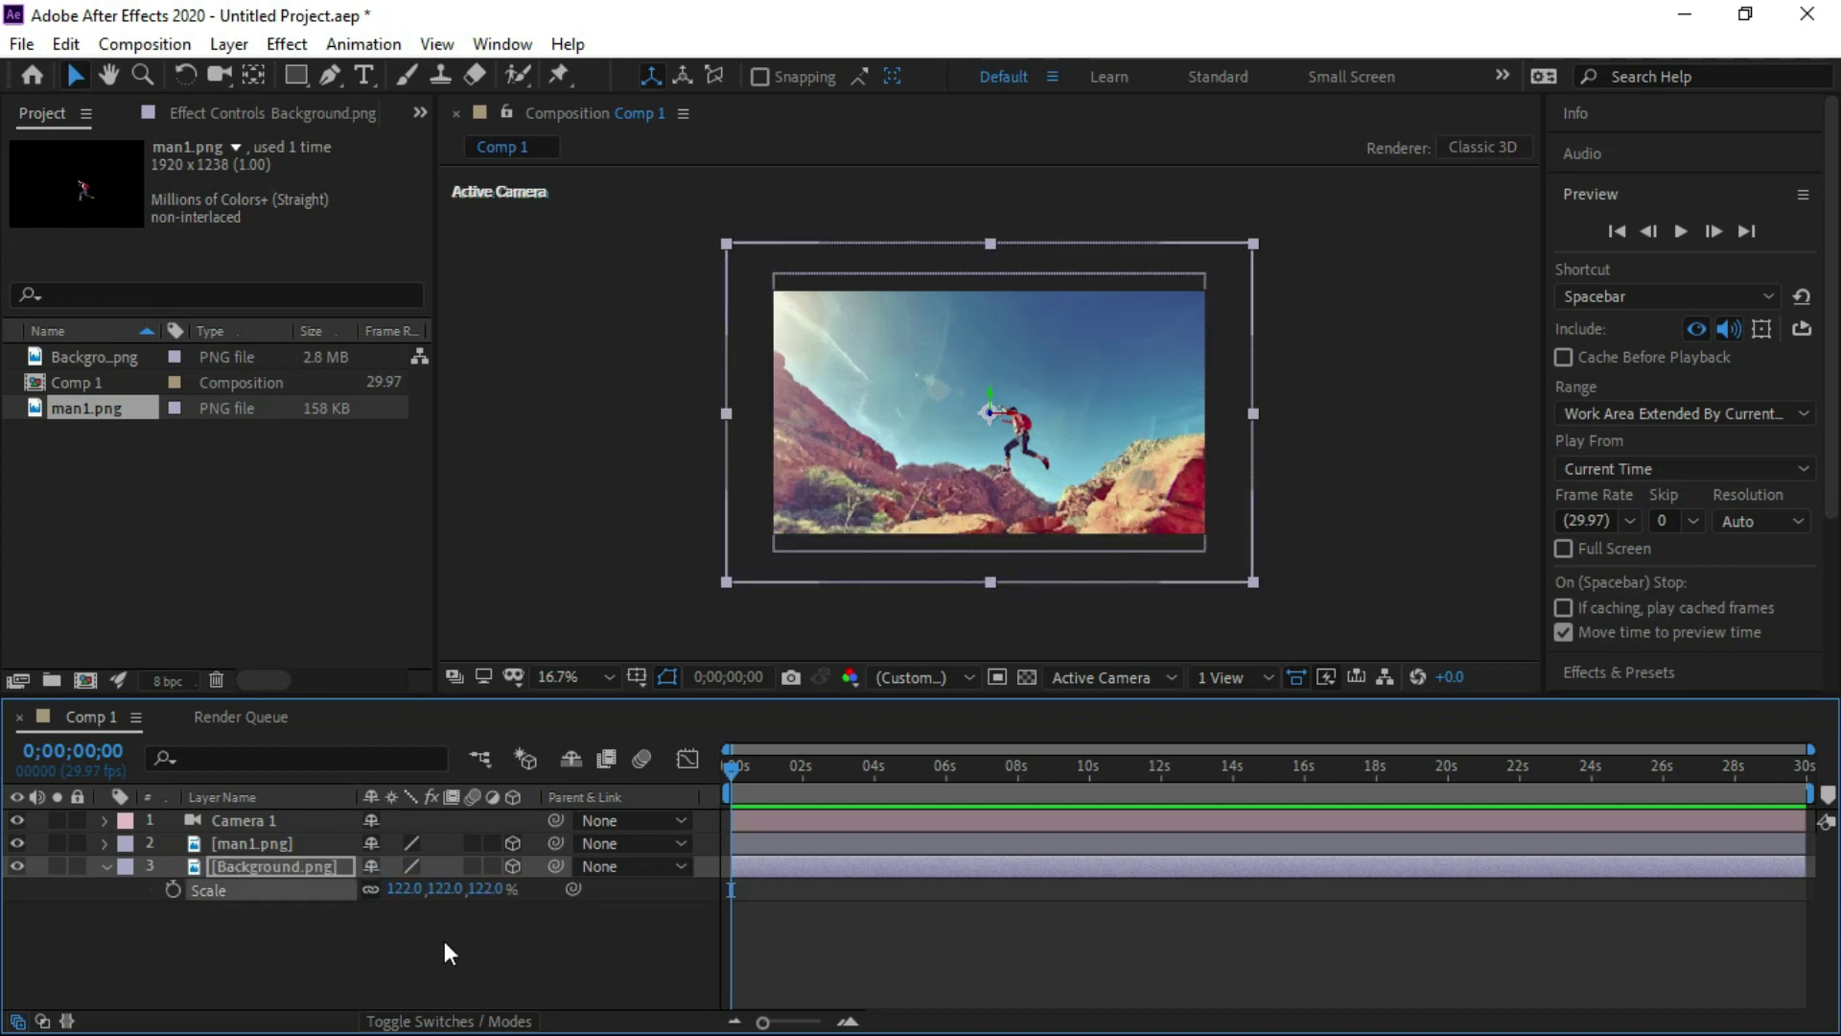
pyautogui.click(436, 942)
pyautogui.click(106, 866)
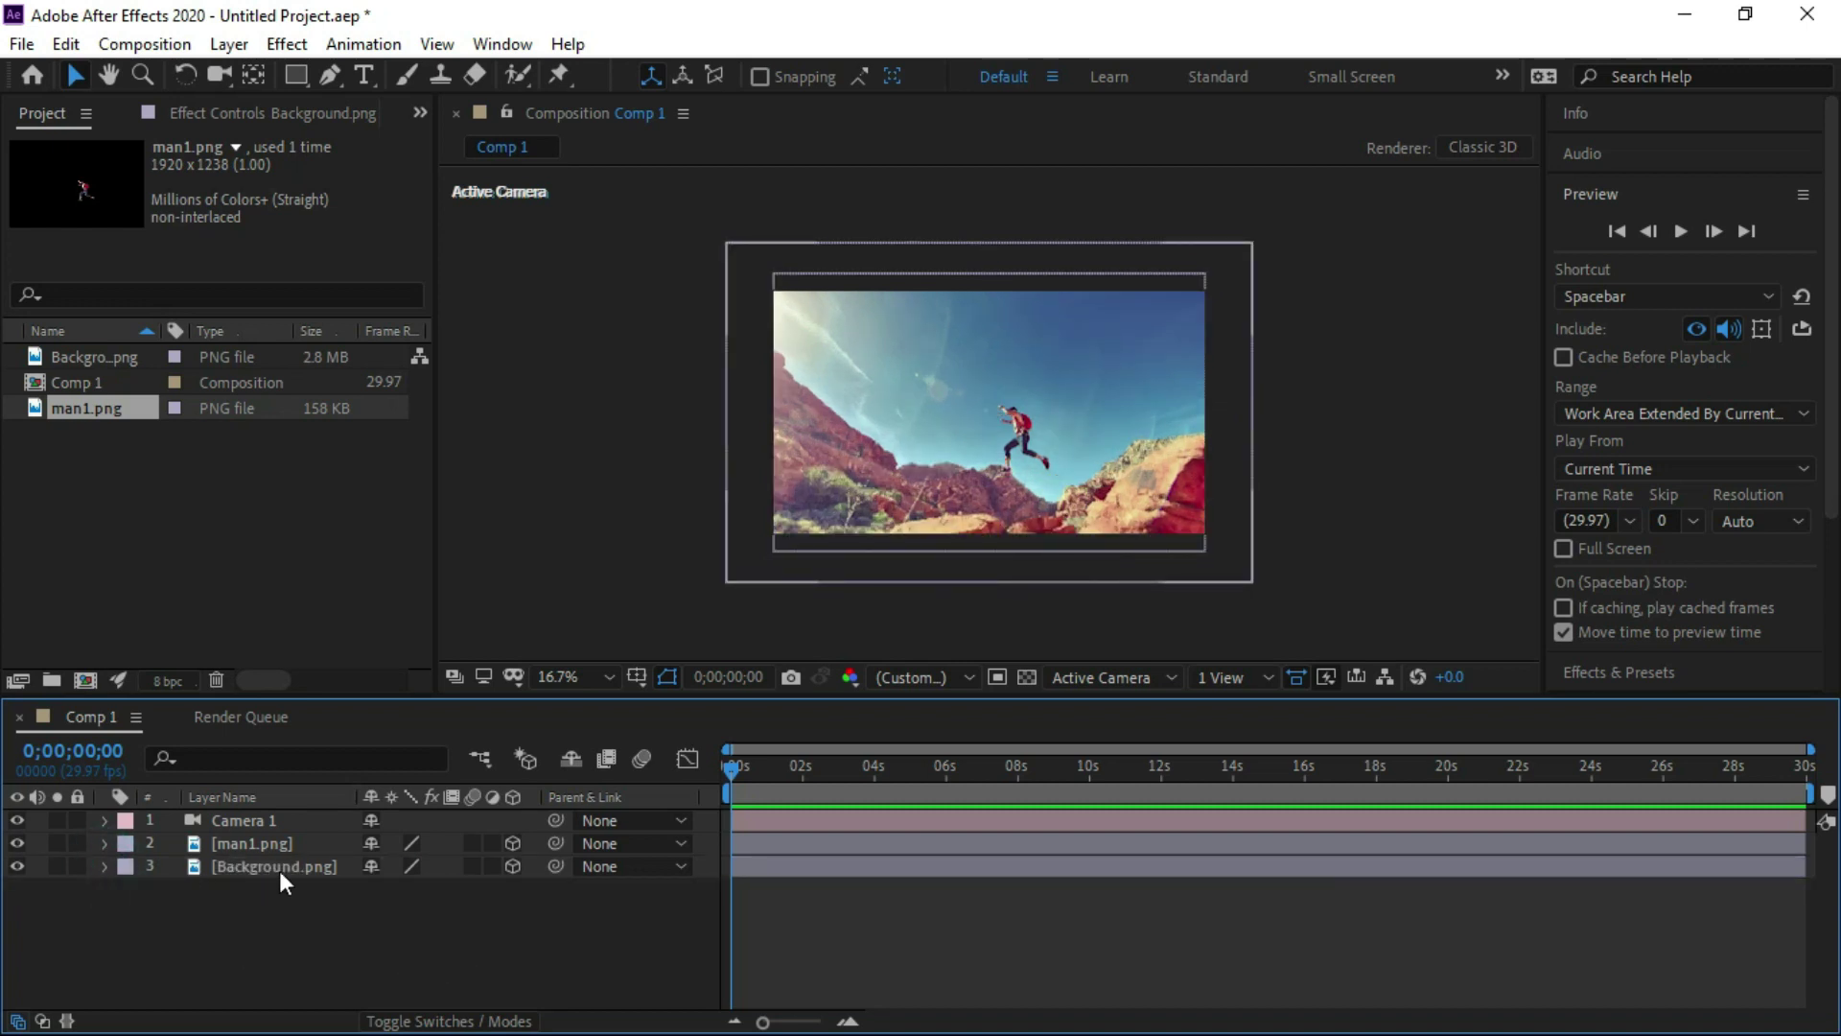
# - Place puppet pins on the ankle, knee and hip of both of the man's legs on the man1.png layer
pyautogui.click(607, 675)
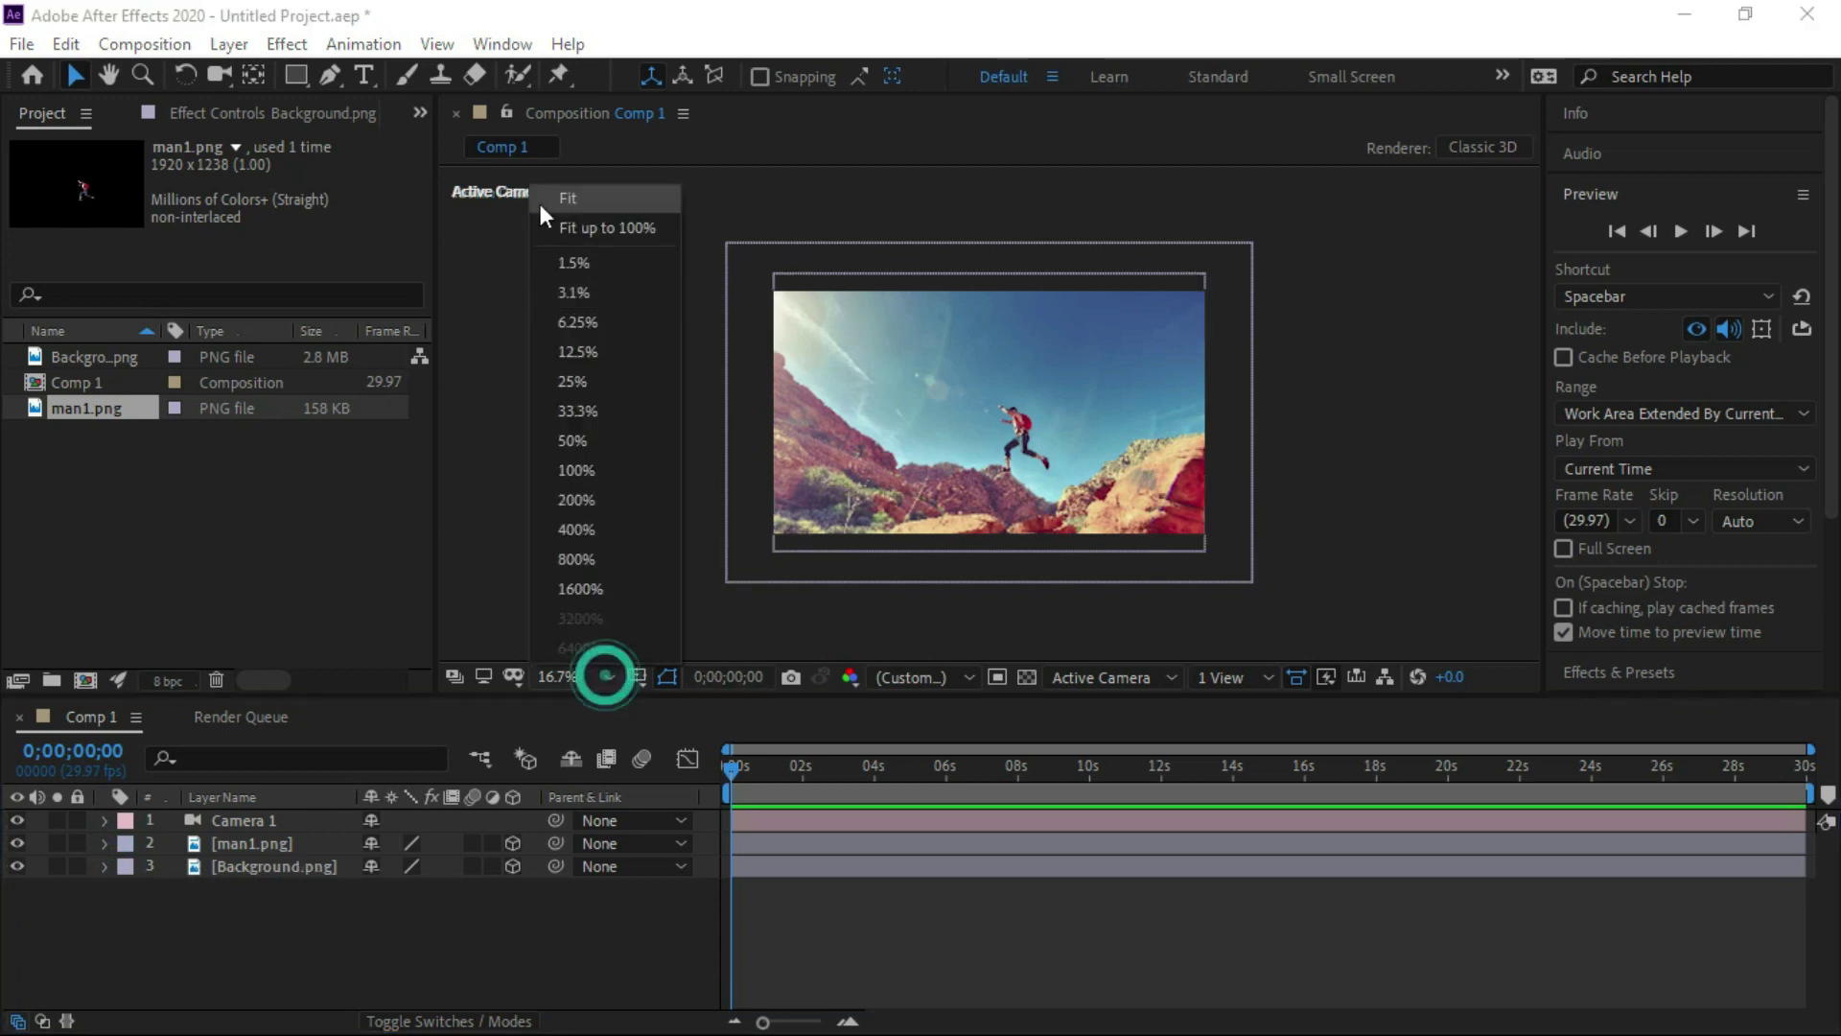
pyautogui.click(571, 229)
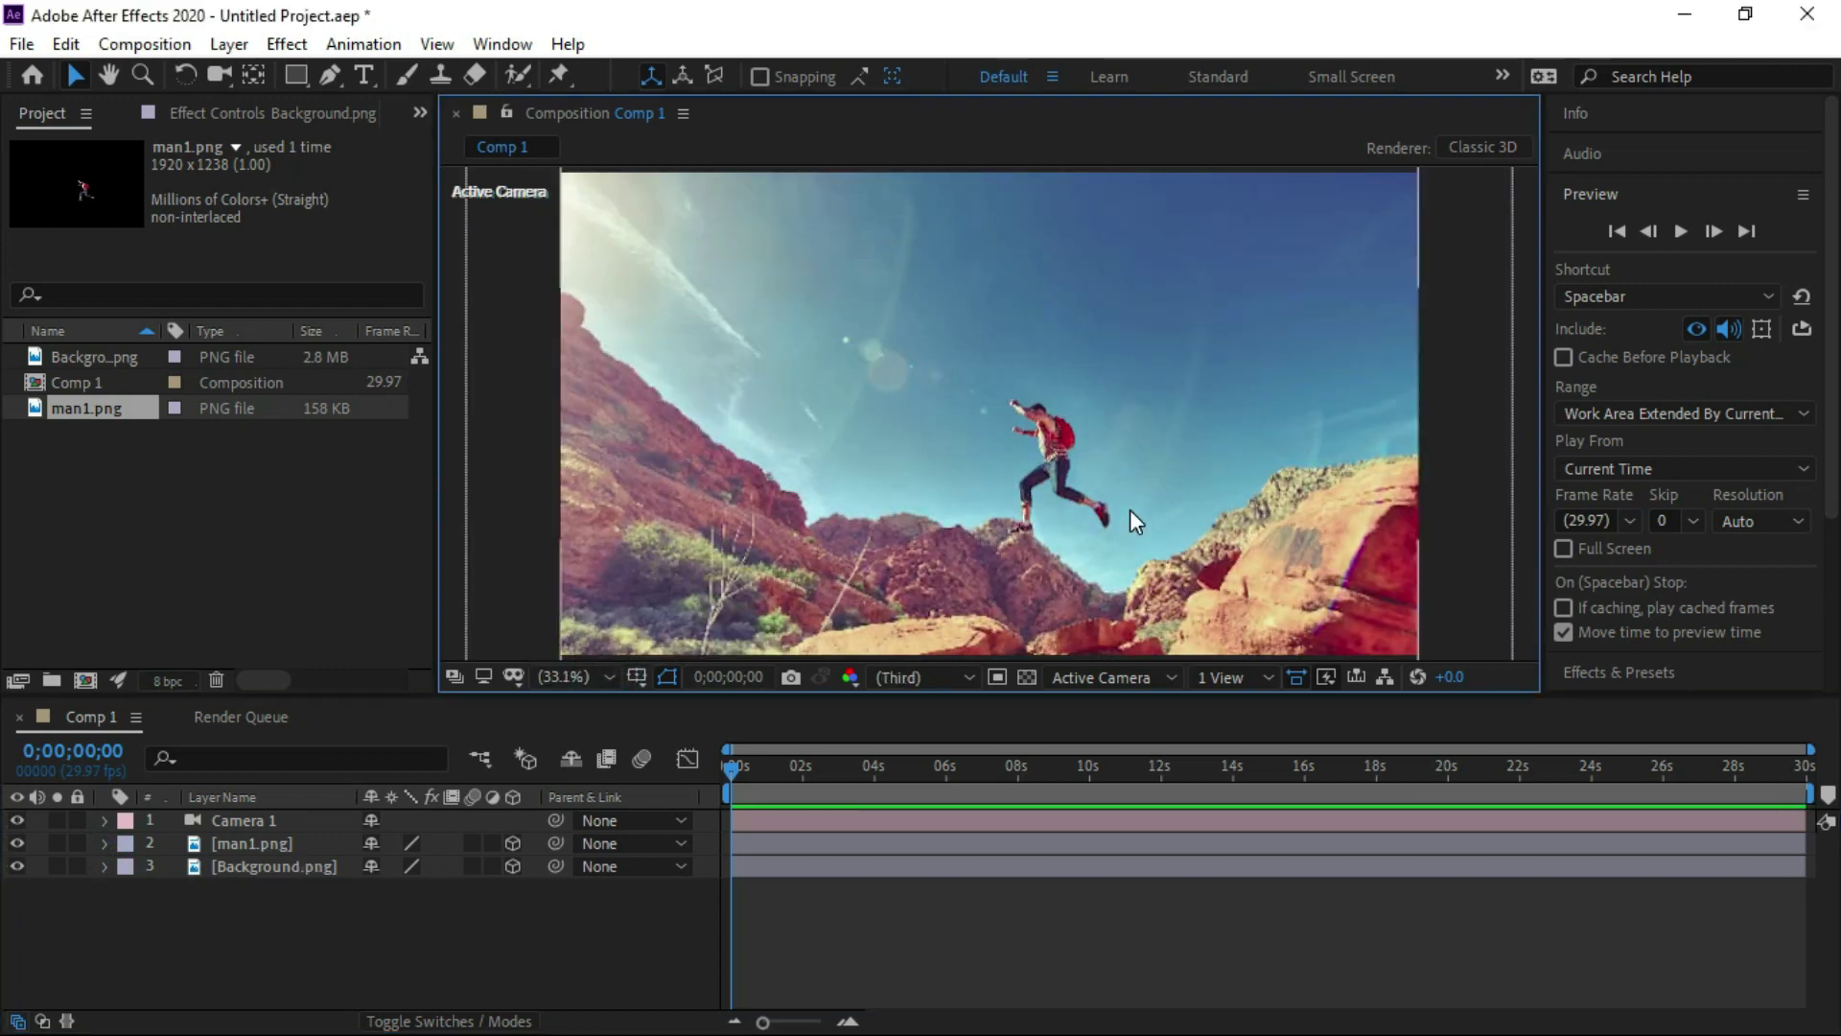
pyautogui.press('/')
pyautogui.moveTo(1280, 527); pyautogui.dragTo(1069, 399)
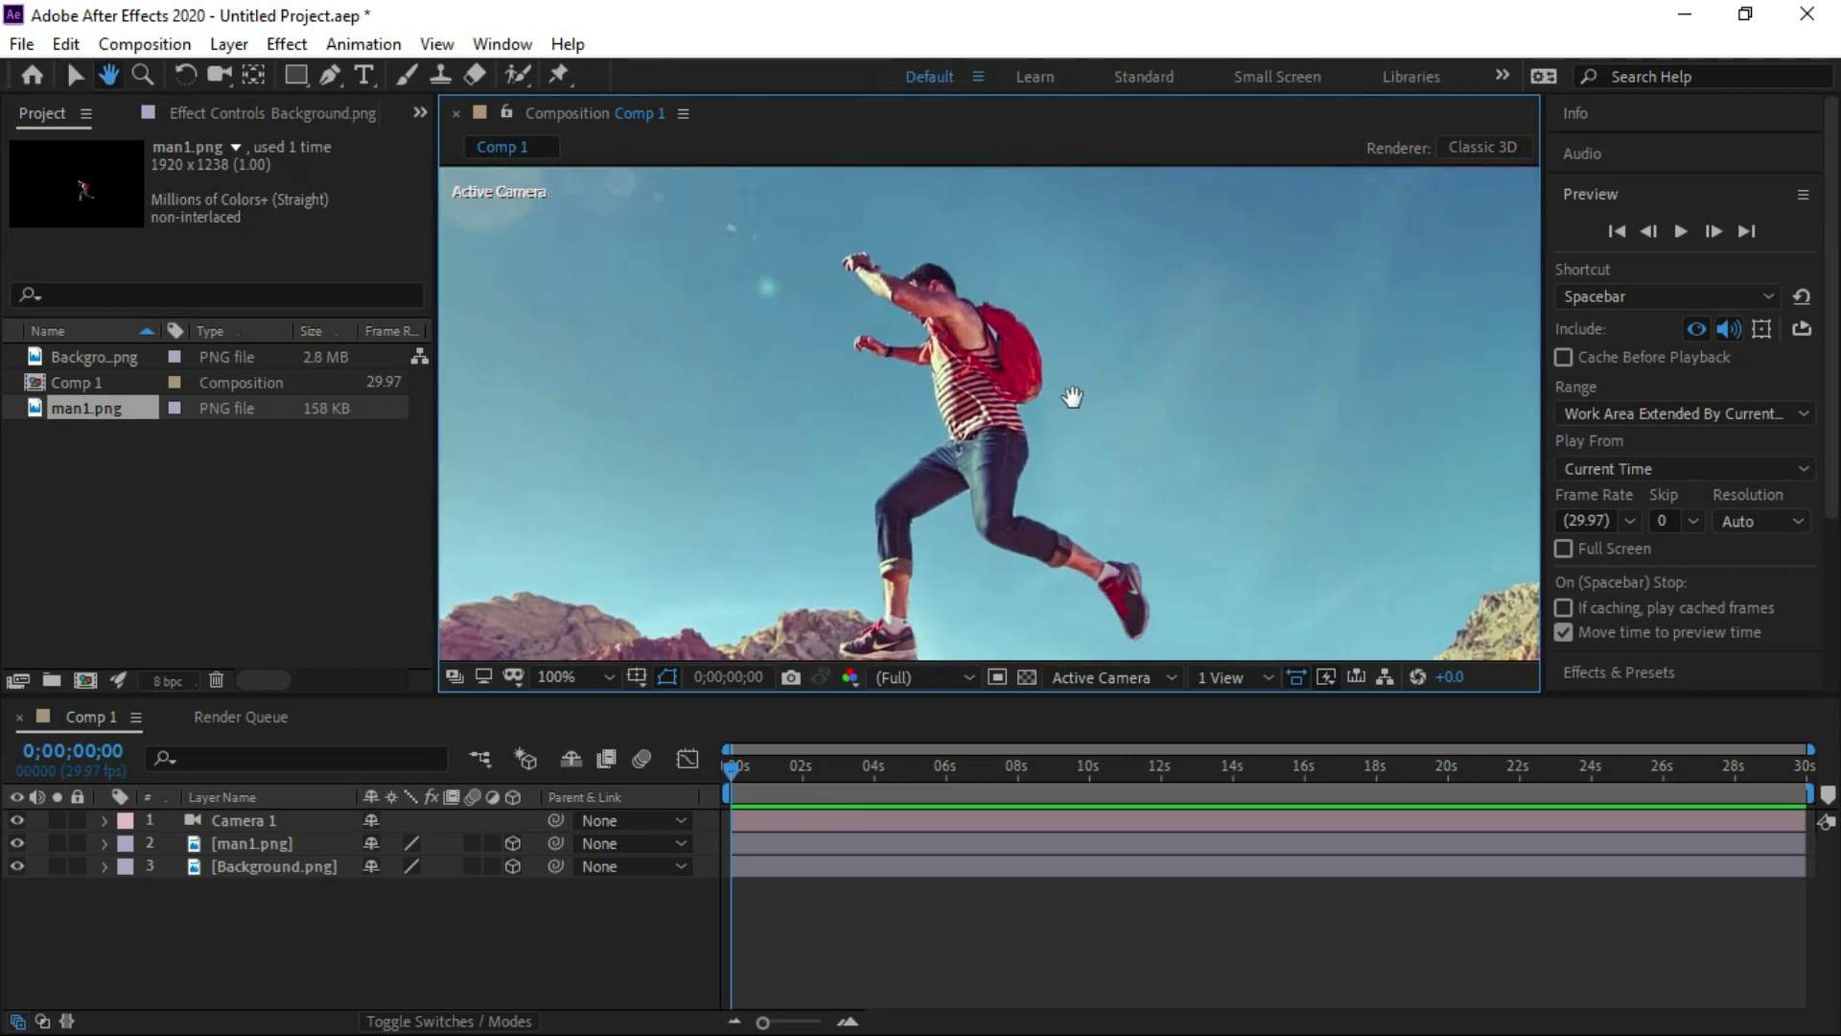
pyautogui.click(272, 846)
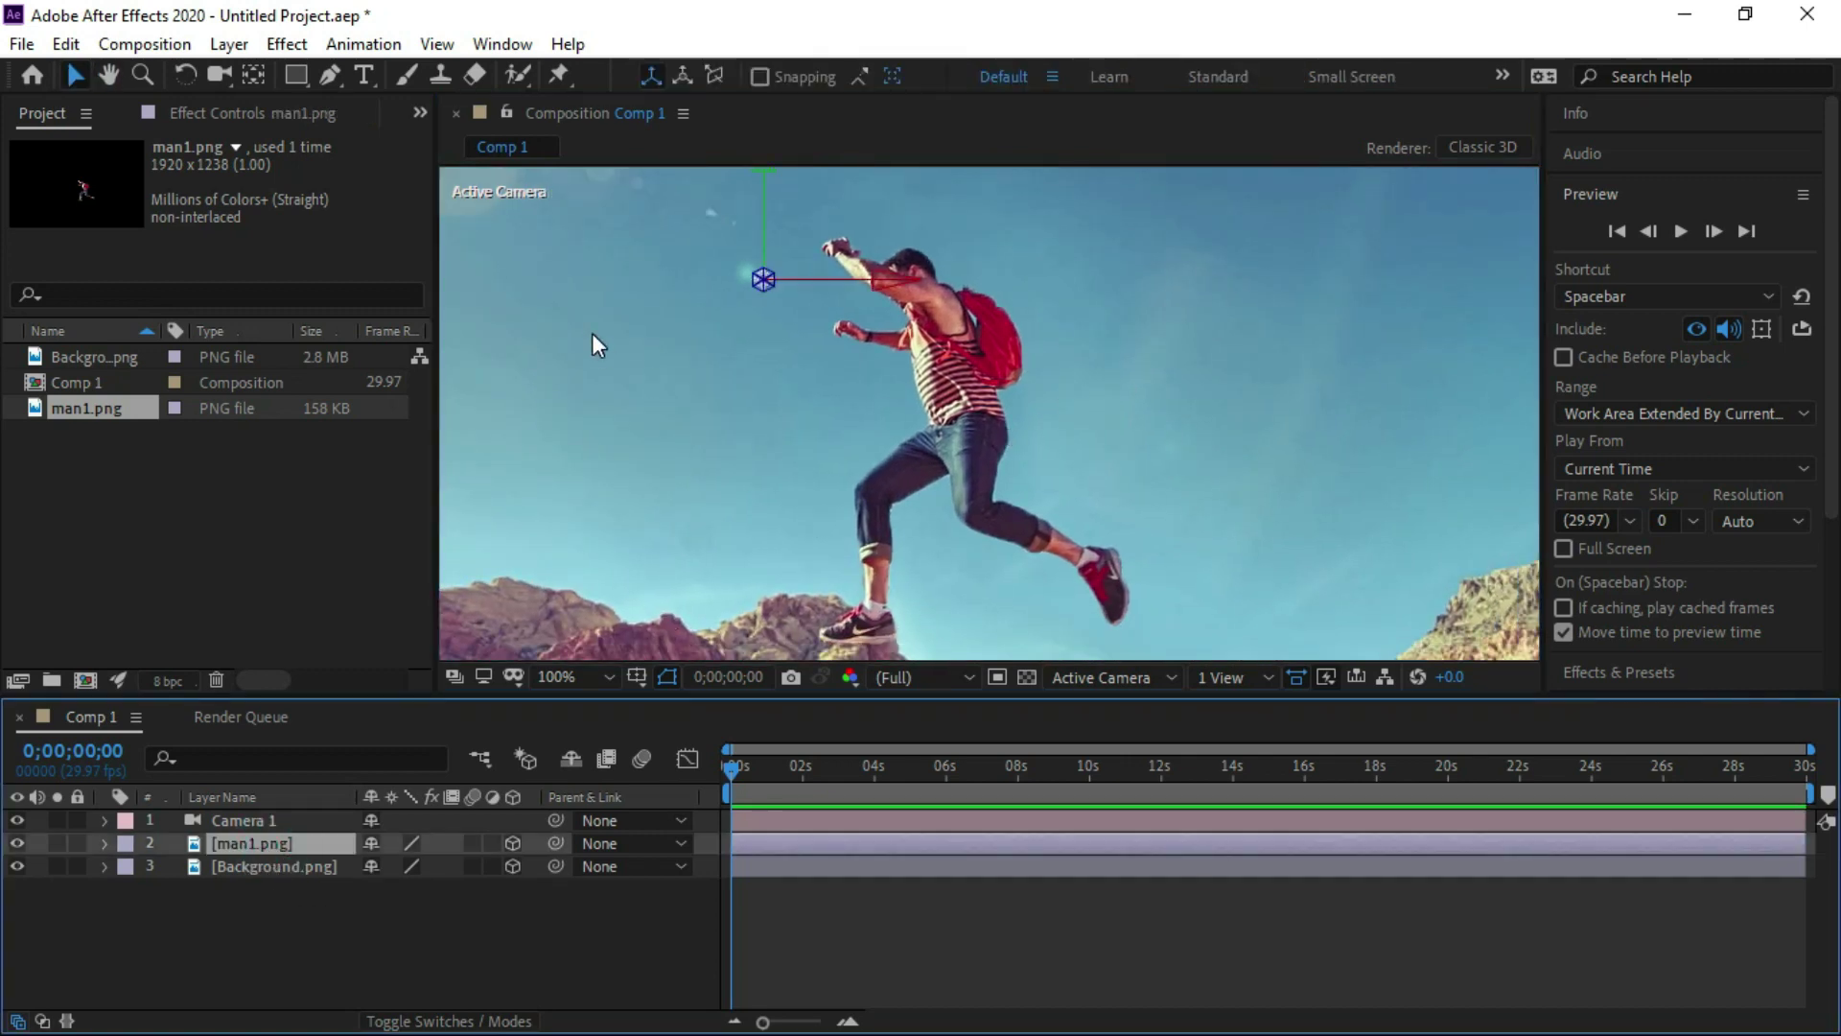
pyautogui.click(559, 75)
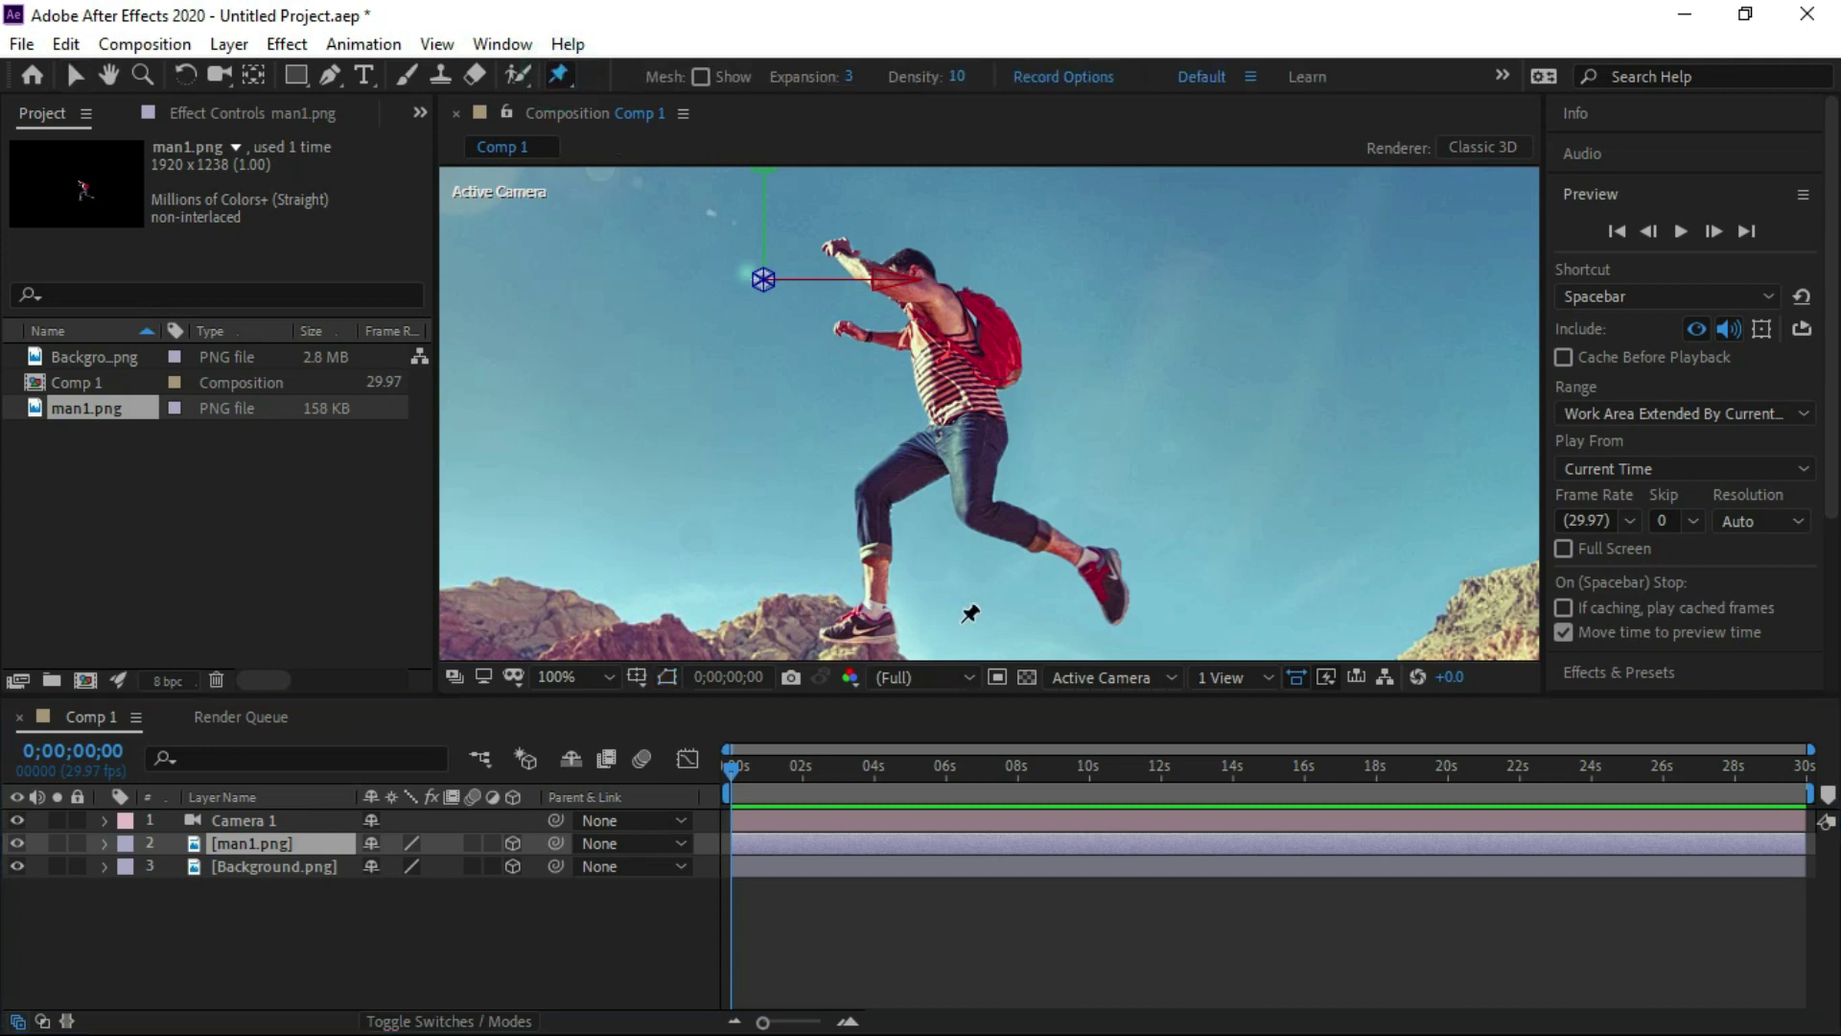
pyautogui.click(876, 613)
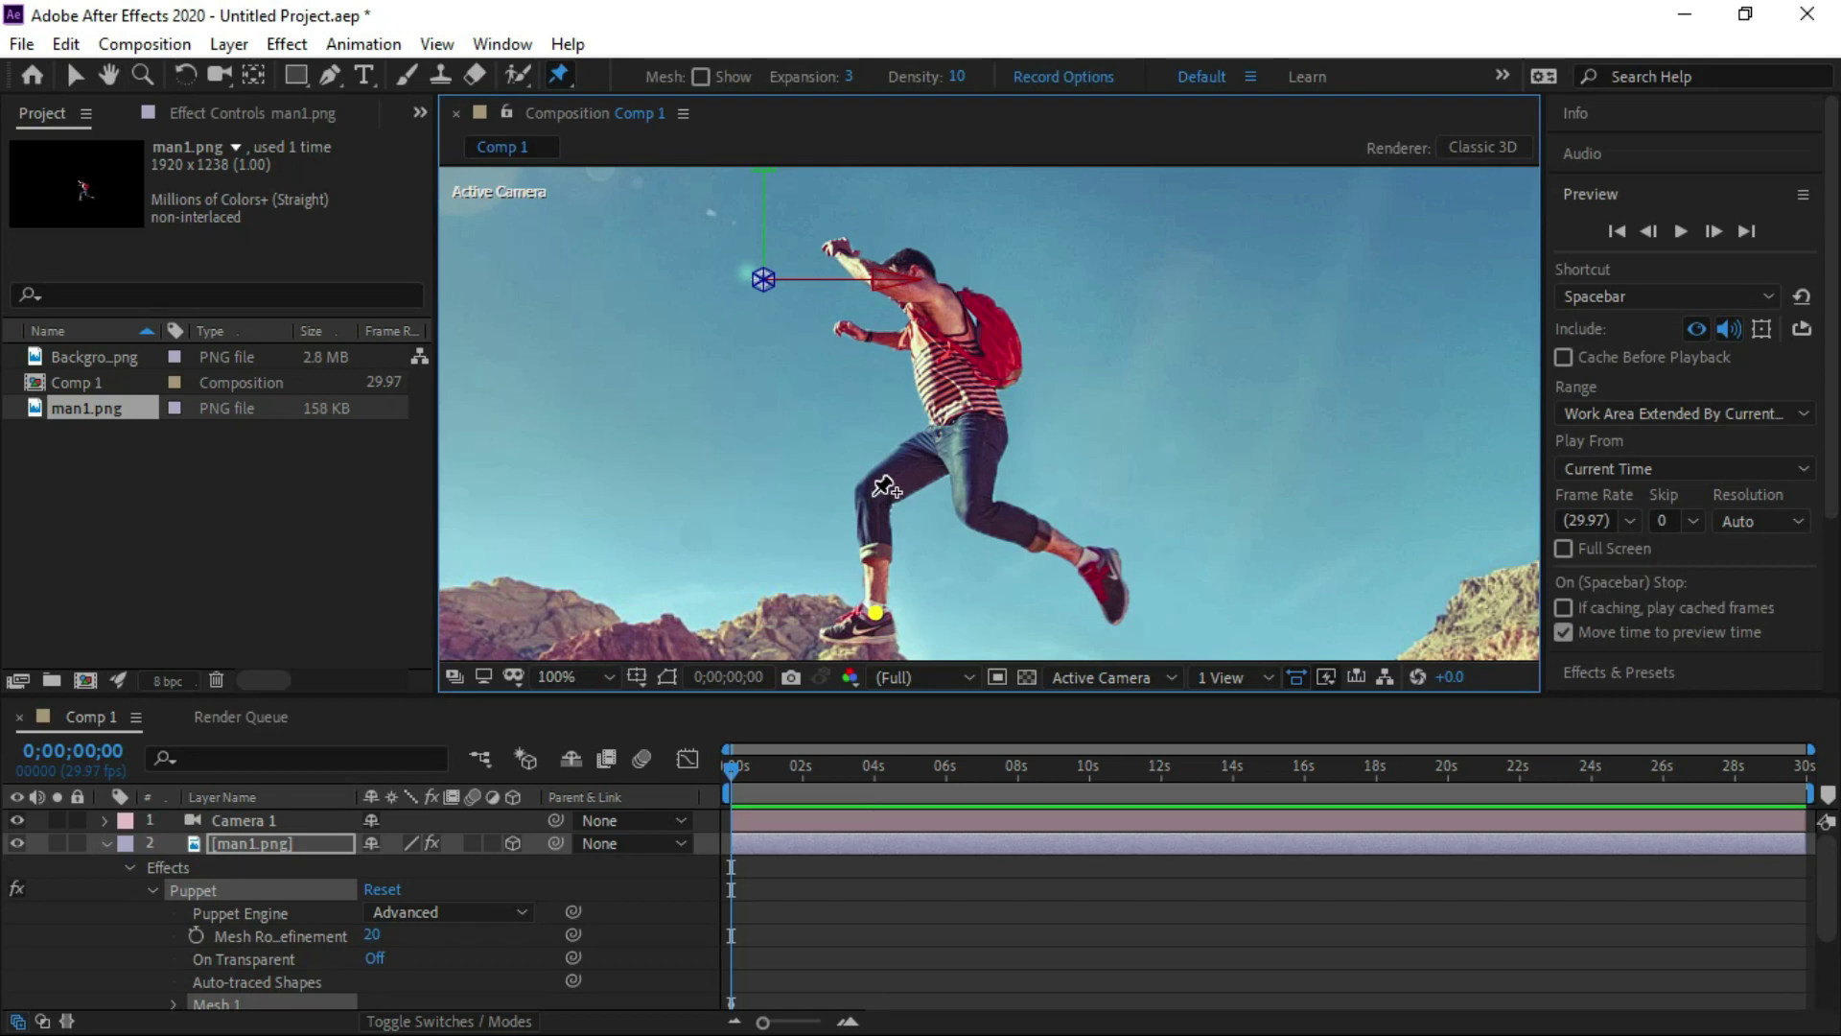
pyautogui.click(873, 493)
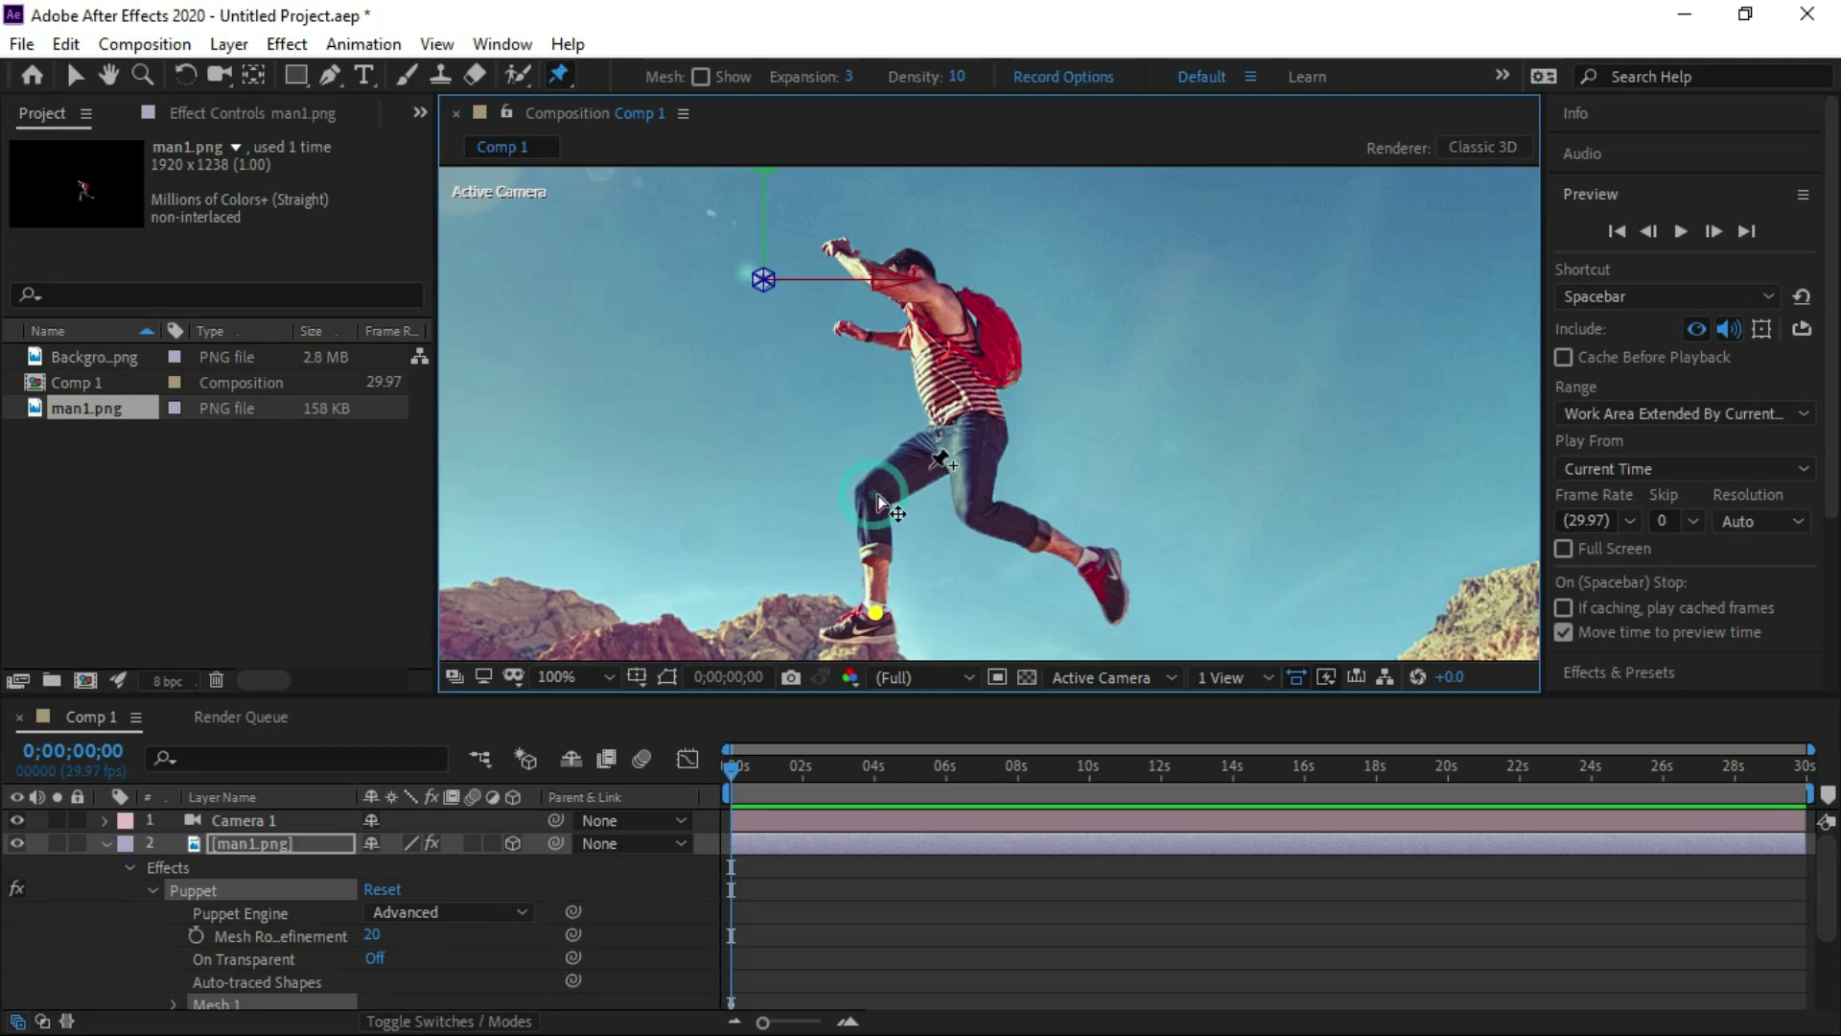
pyautogui.click(931, 449)
pyautogui.click(1090, 561)
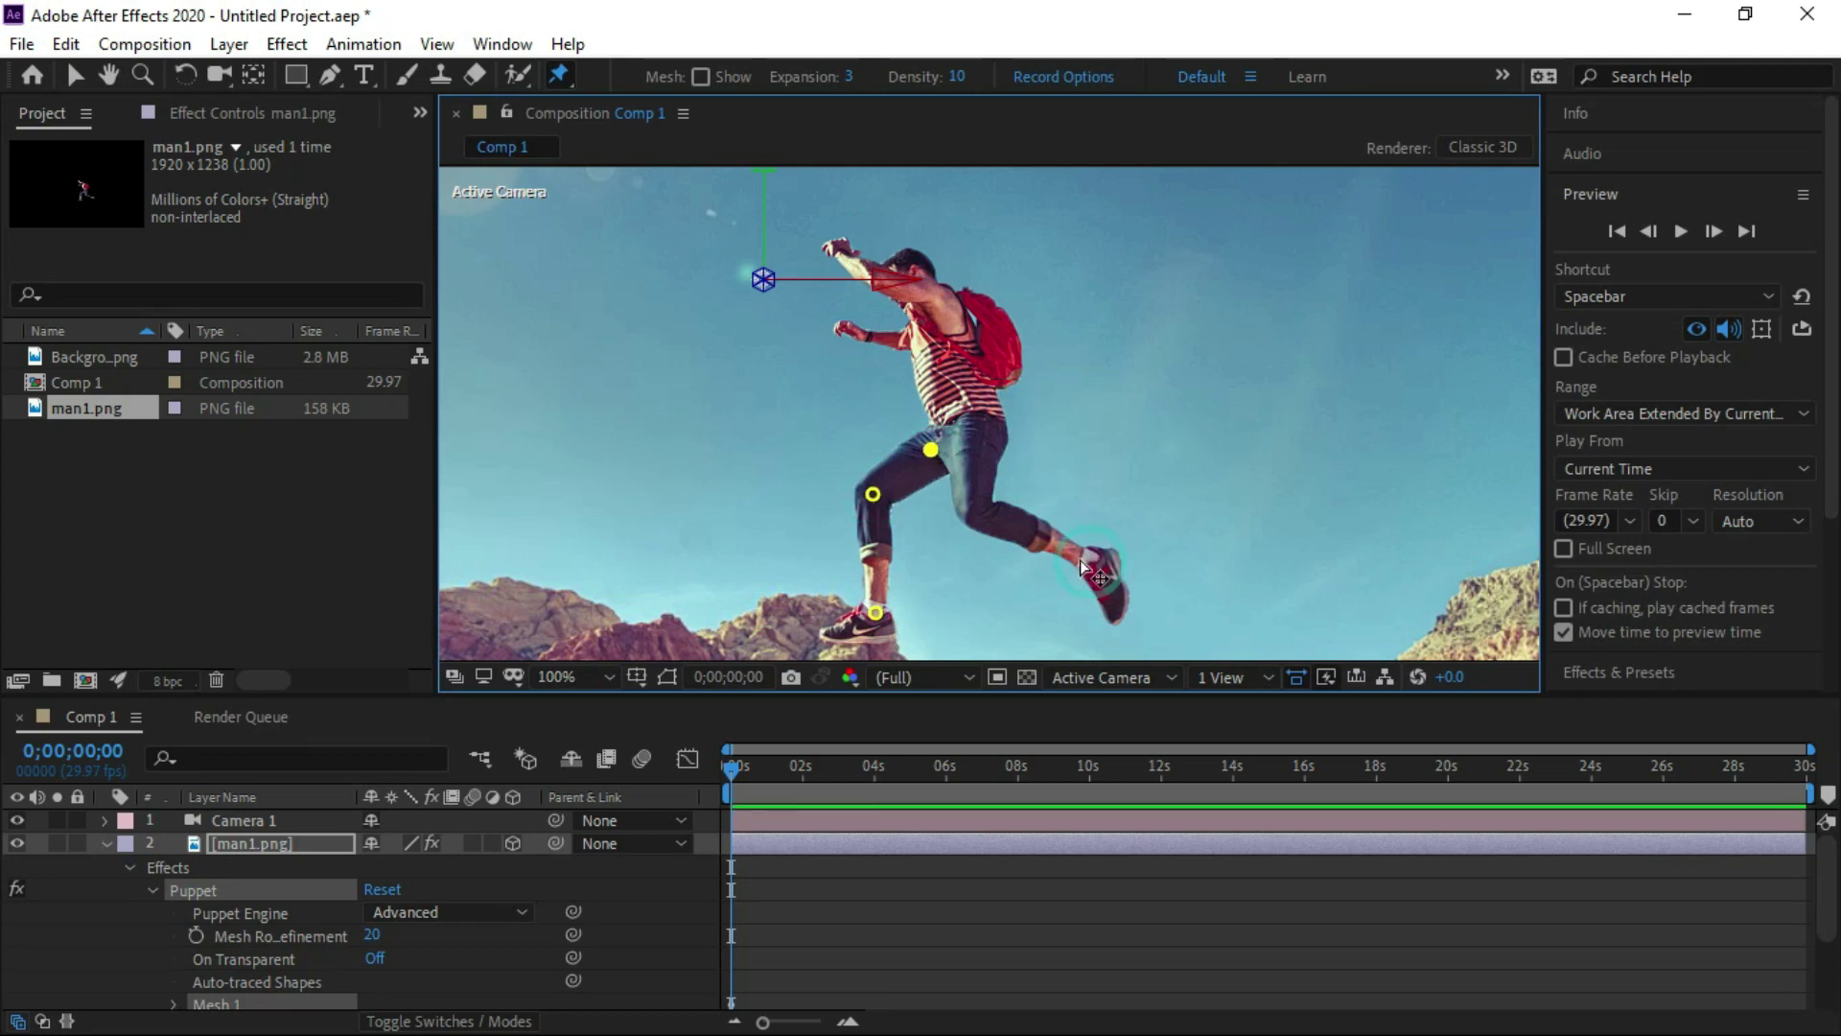
pyautogui.click(983, 510)
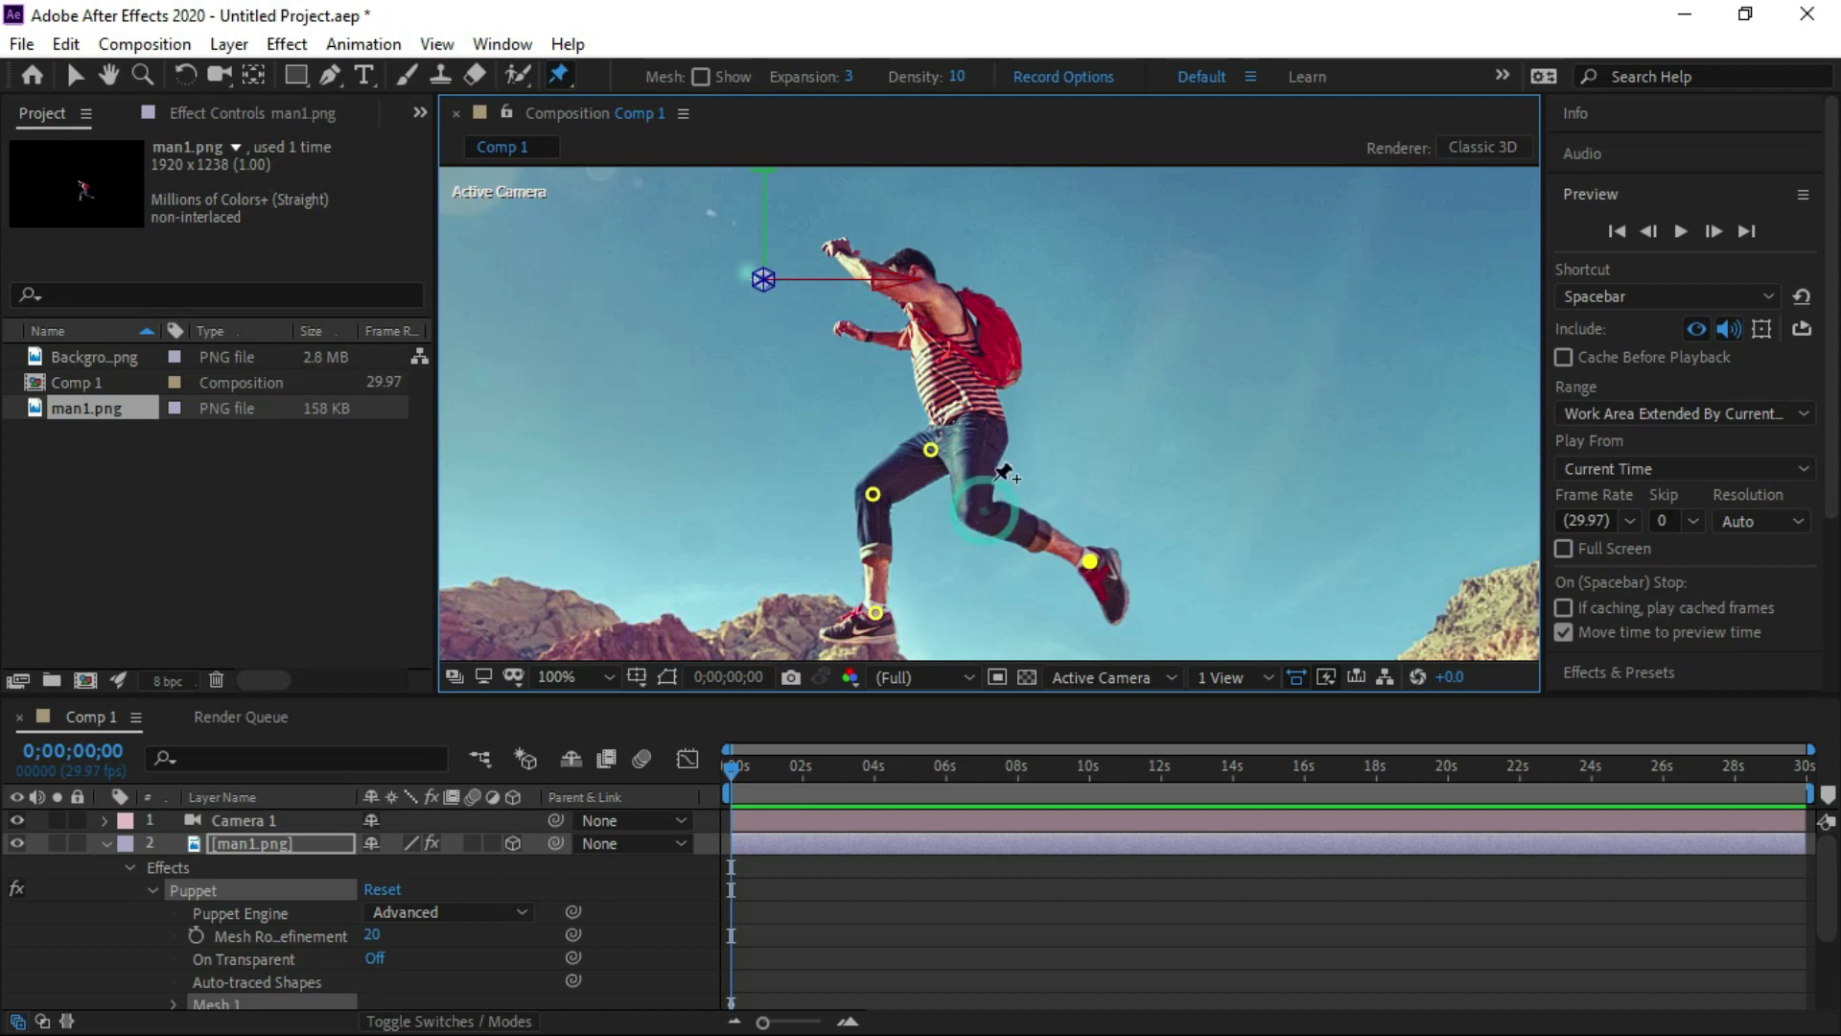
pyautogui.click(983, 438)
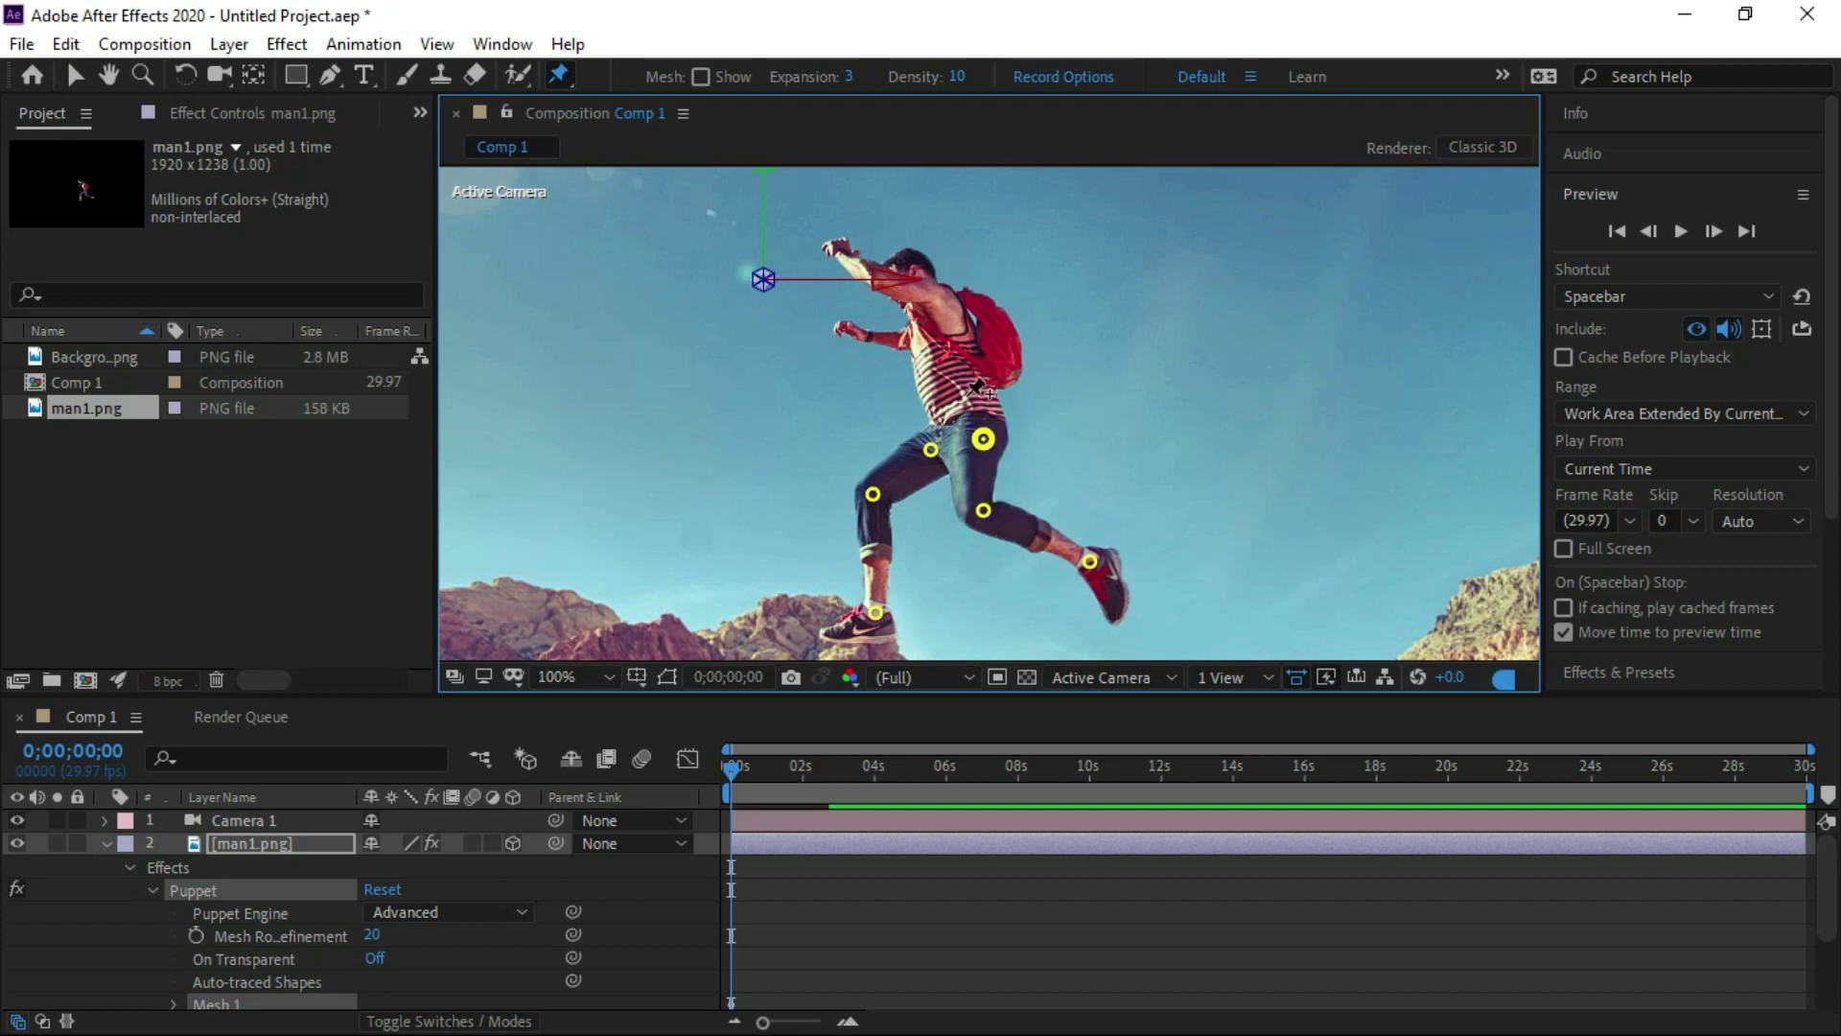
# - Add puppet pins to the man's torso, shoulder, raised arm at elbow and wrist, and lower forearm, then return to the Selection tool
pyautogui.click(941, 368)
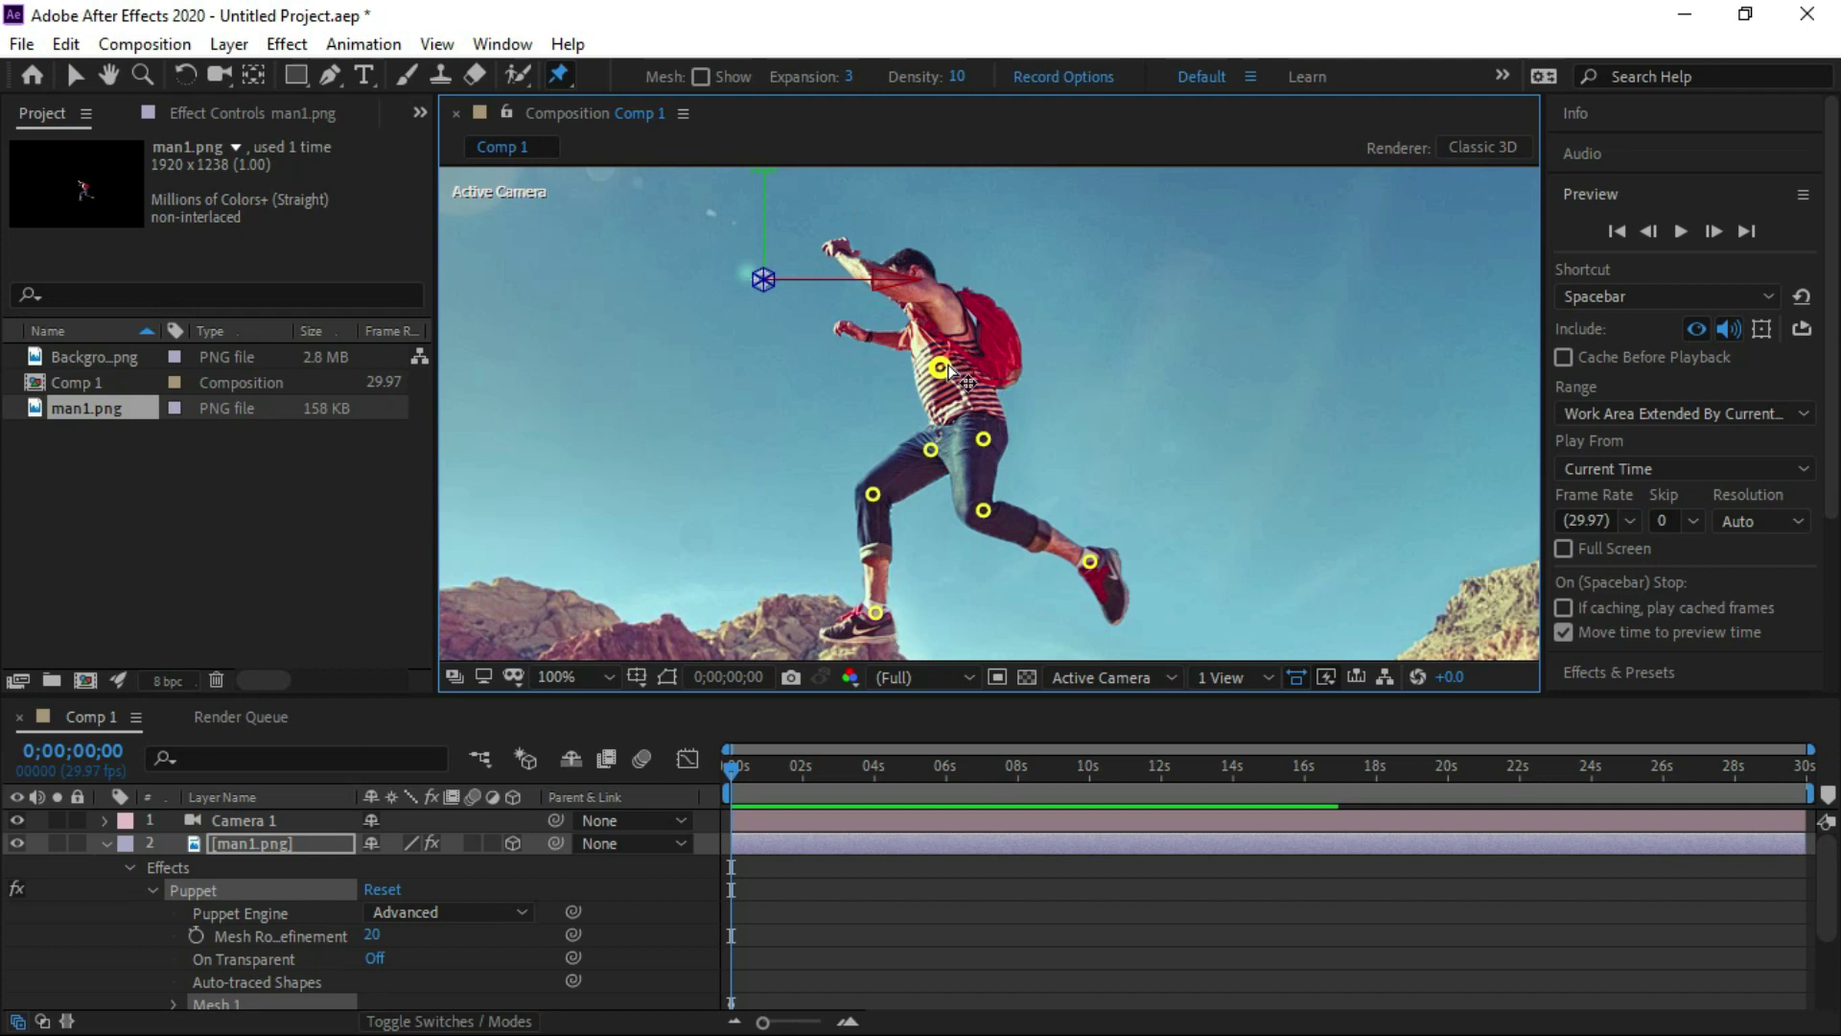
pyautogui.click(936, 296)
pyautogui.click(876, 278)
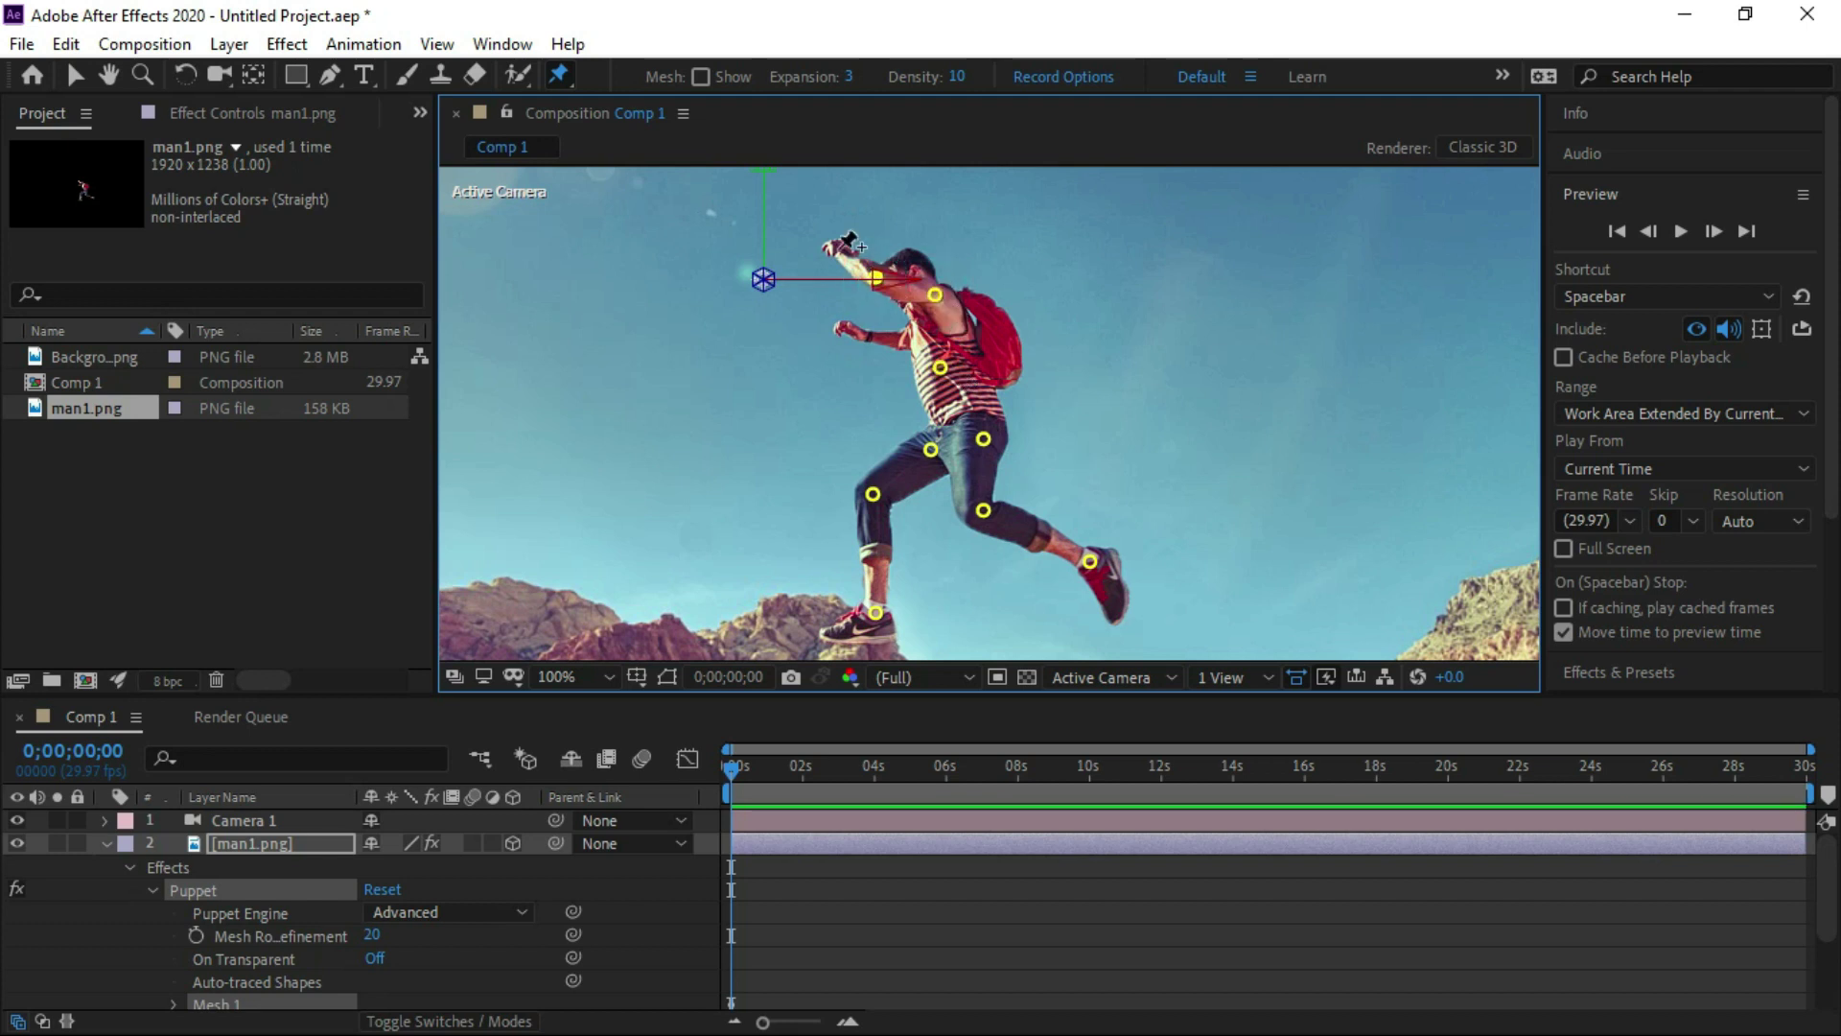
pyautogui.click(840, 252)
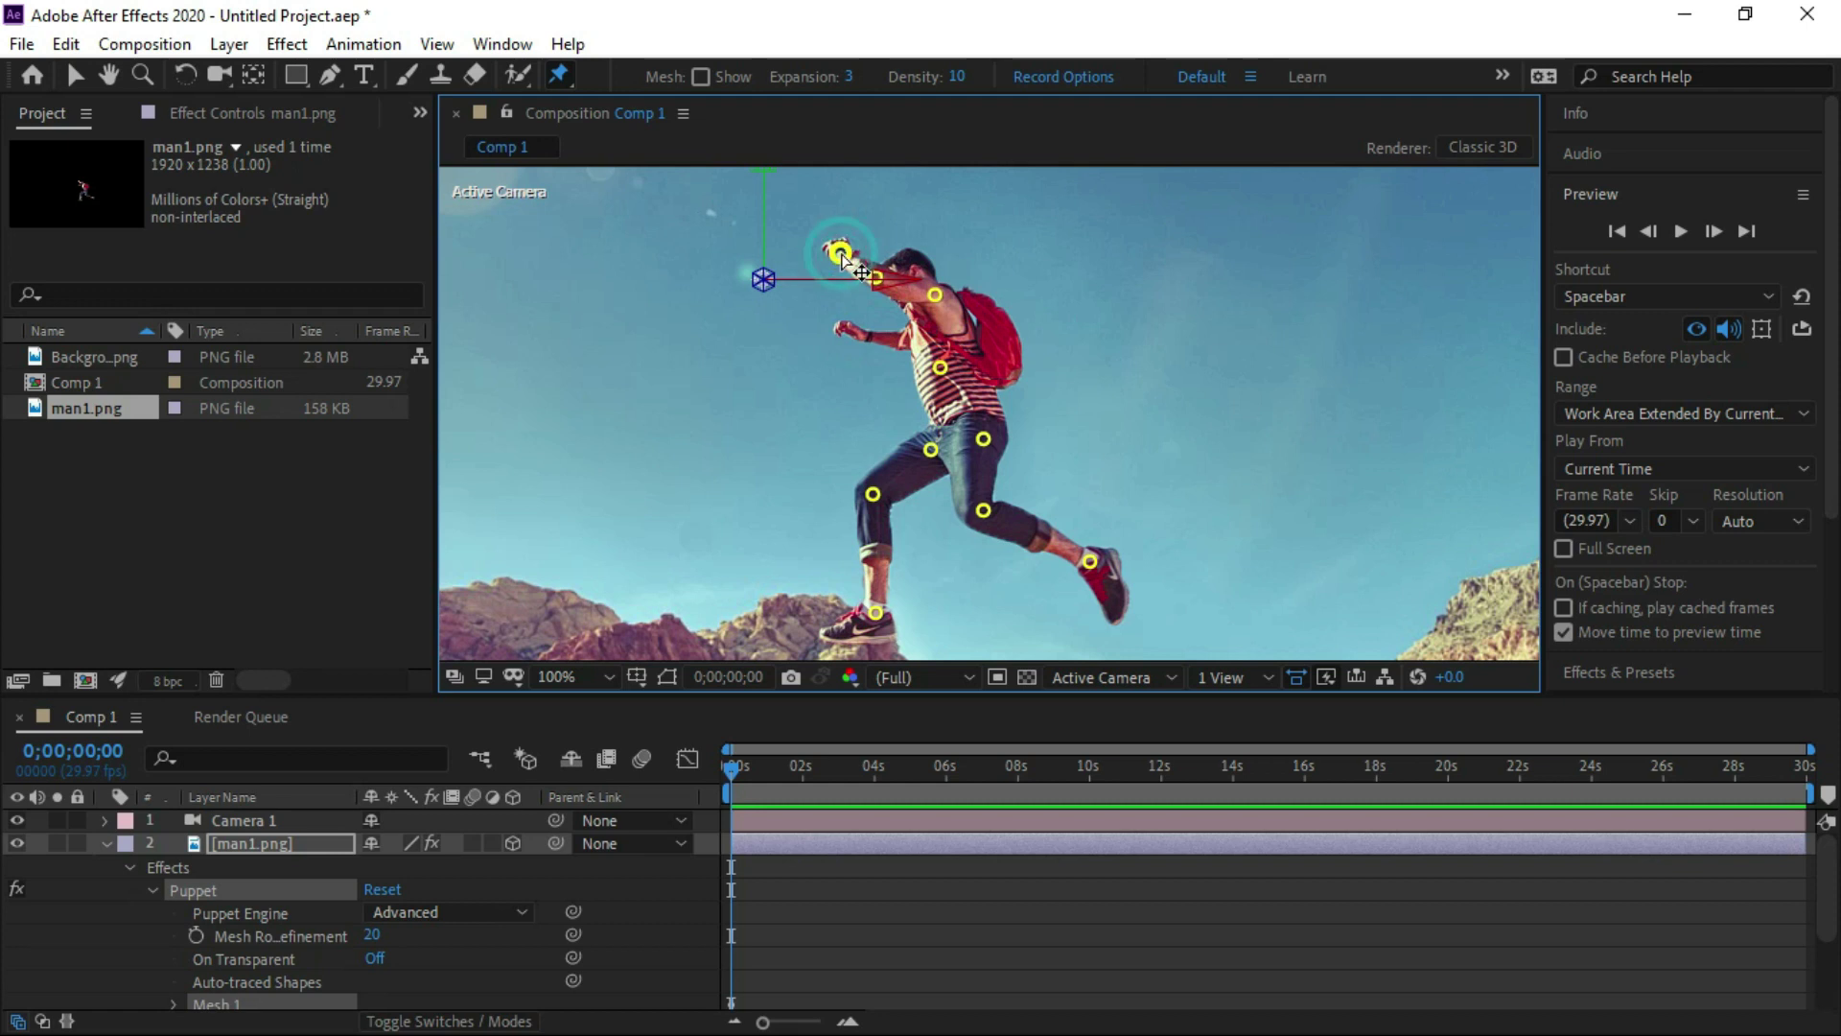
pyautogui.click(870, 336)
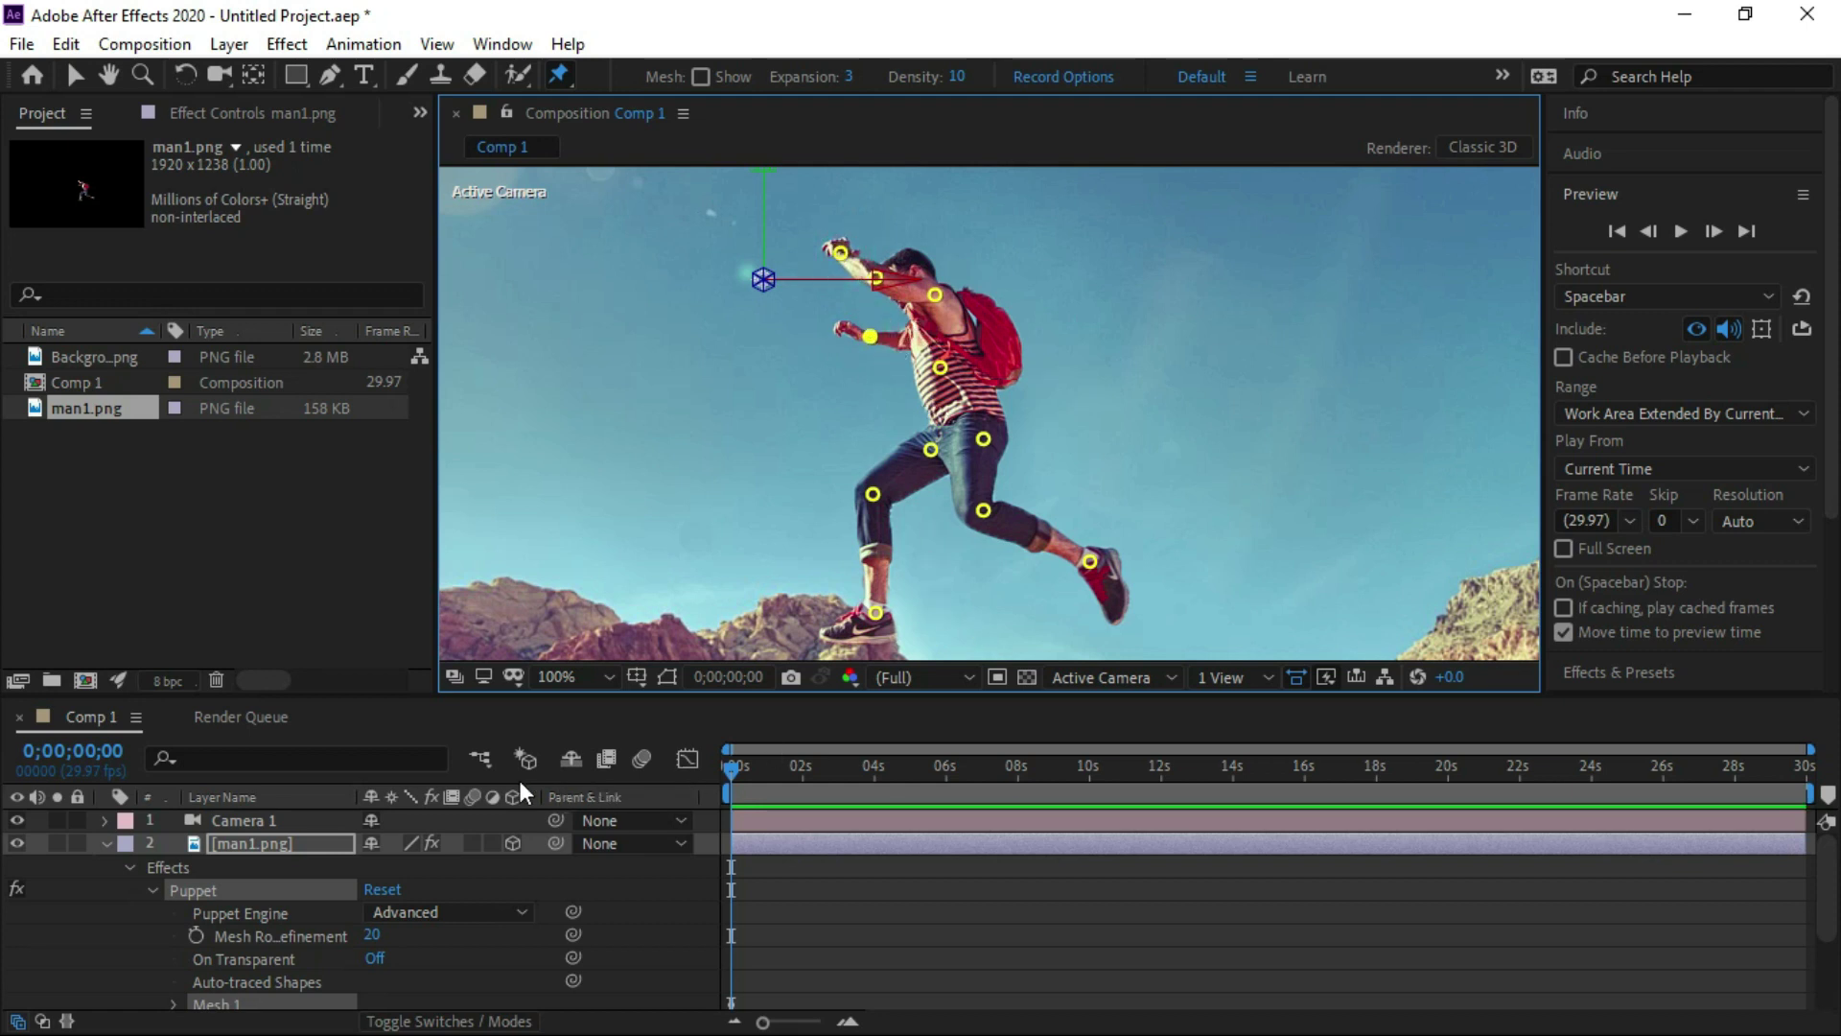
pyautogui.click(77, 76)
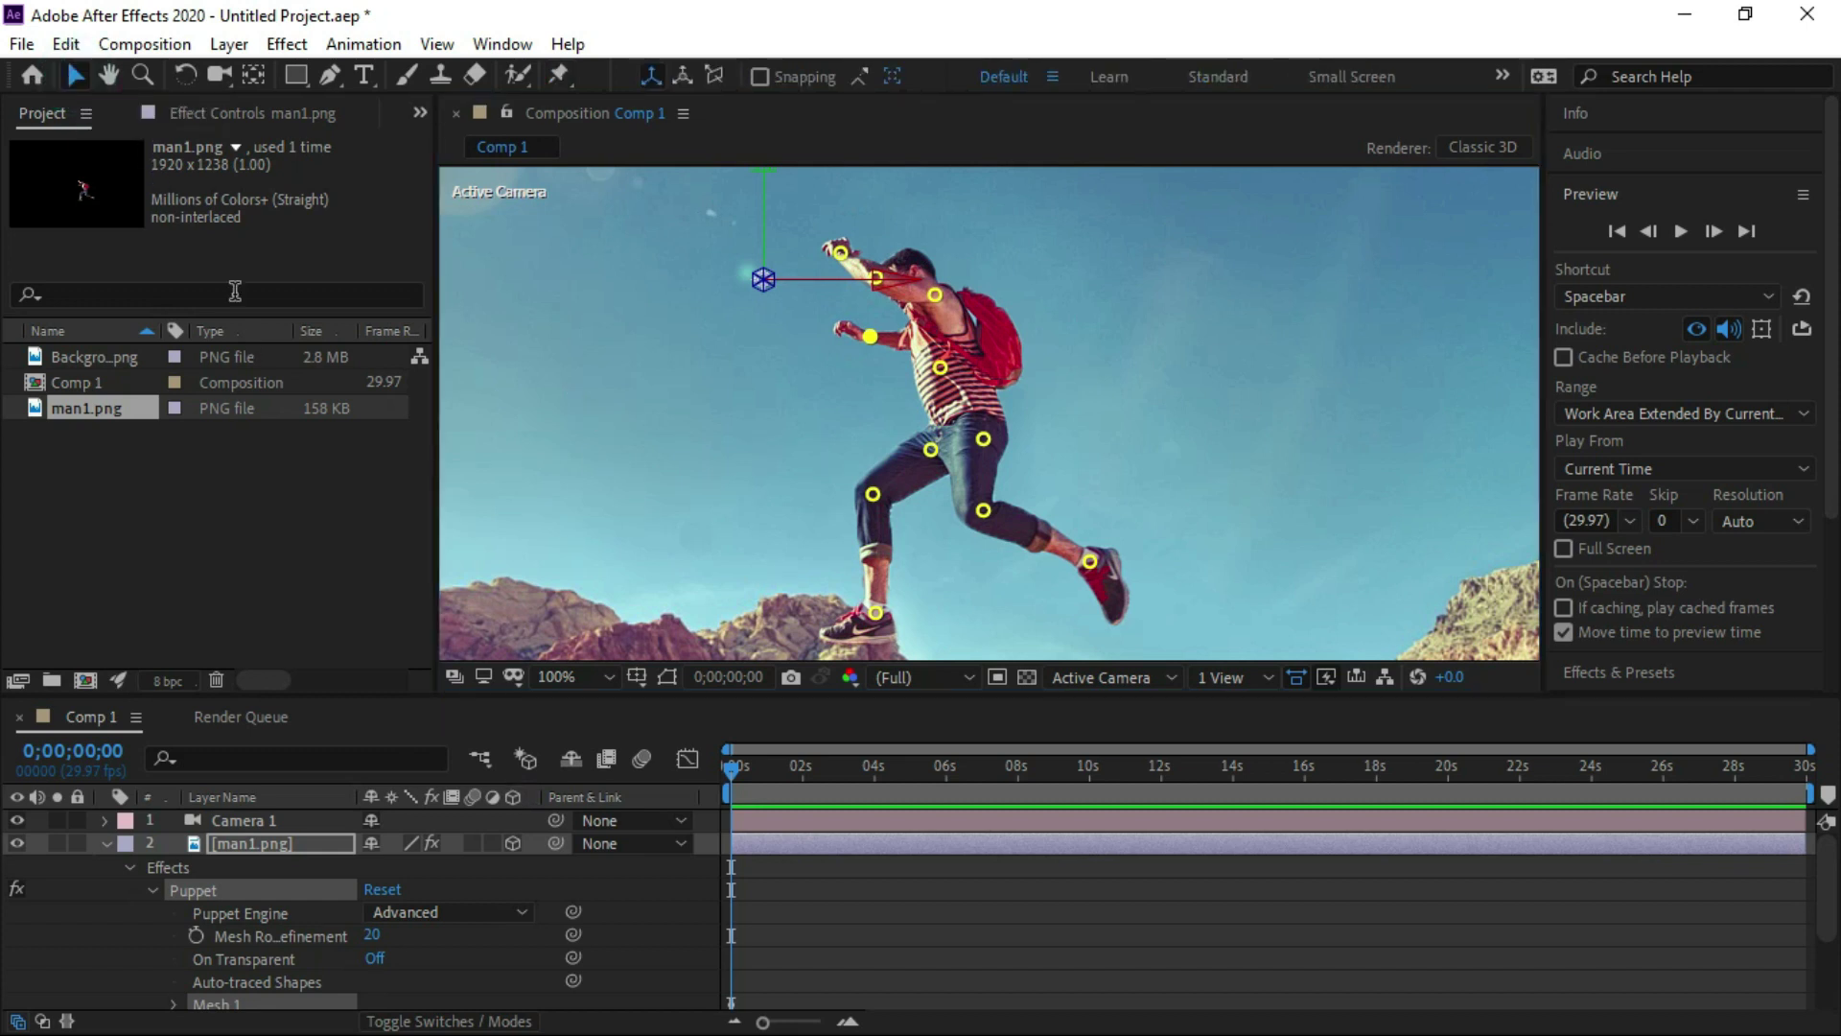
# - At 5 seconds, pose the man's trailing leg by moving its ankle pin up and back and its knee pin backward
pyautogui.moveTo(765, 1025); pyautogui.dragTo(796, 1026)
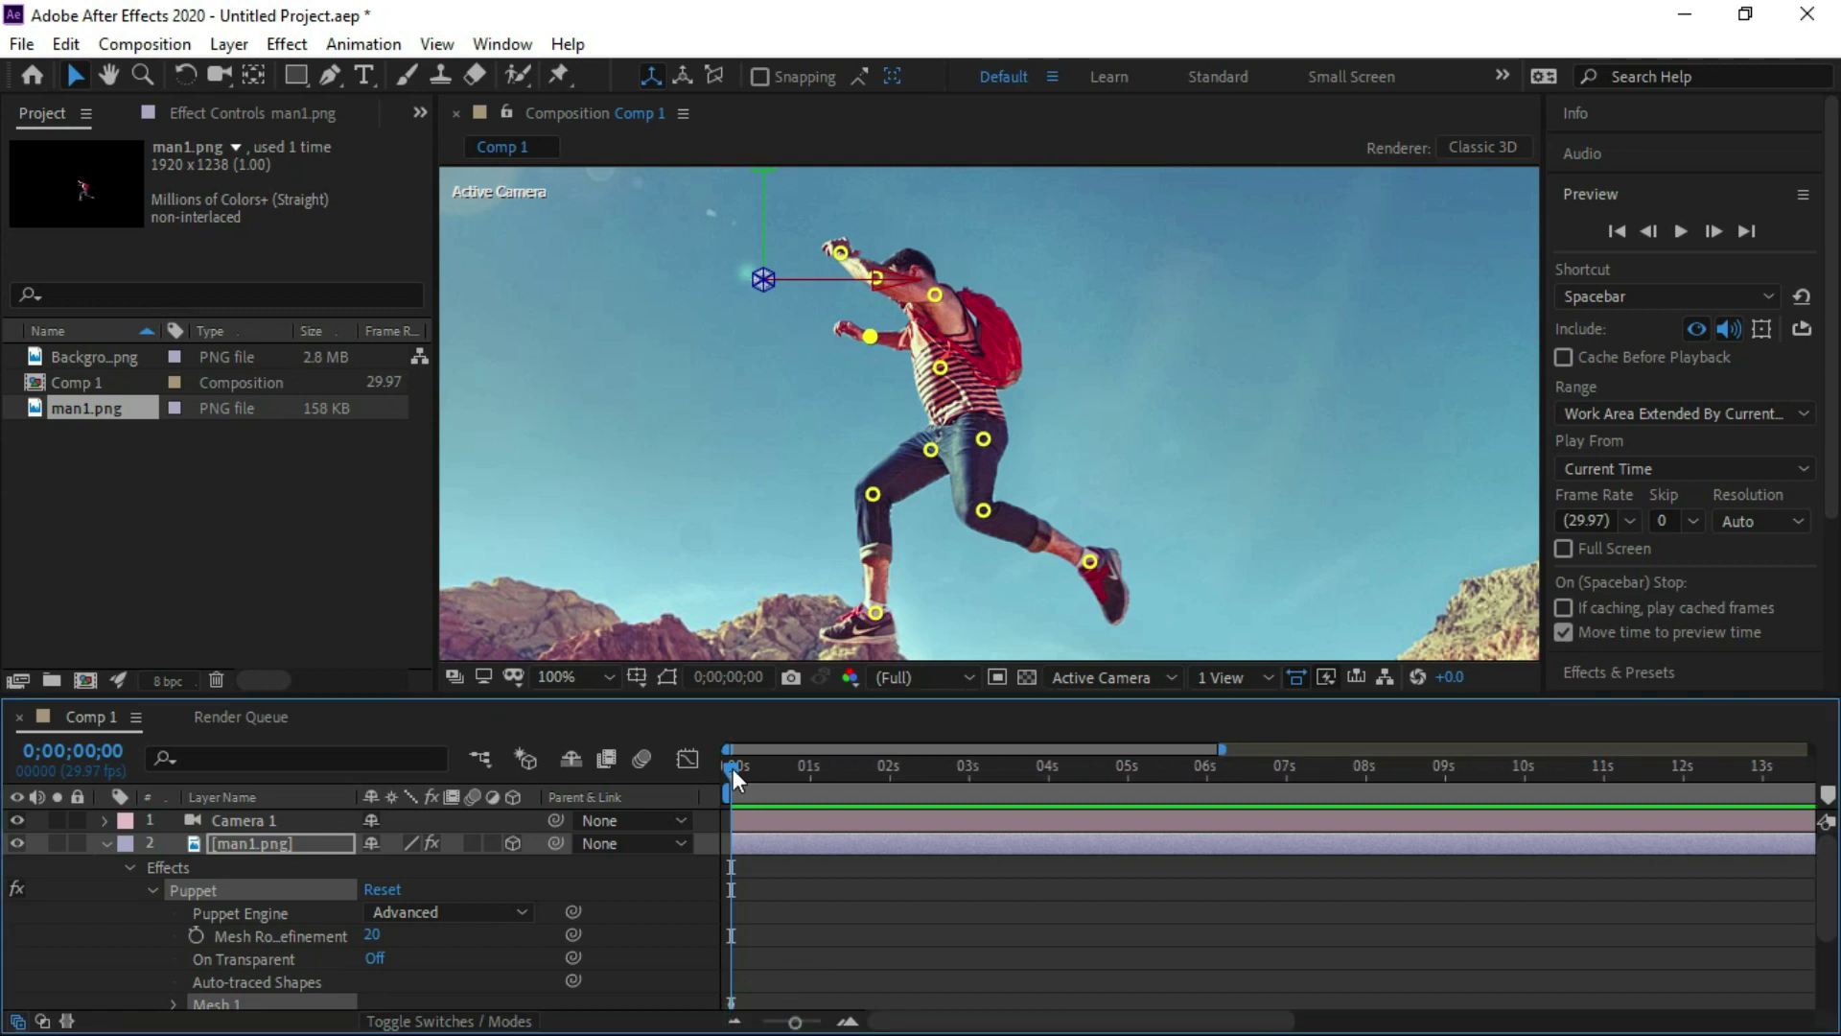
pyautogui.moveTo(733, 768); pyautogui.dragTo(1130, 783)
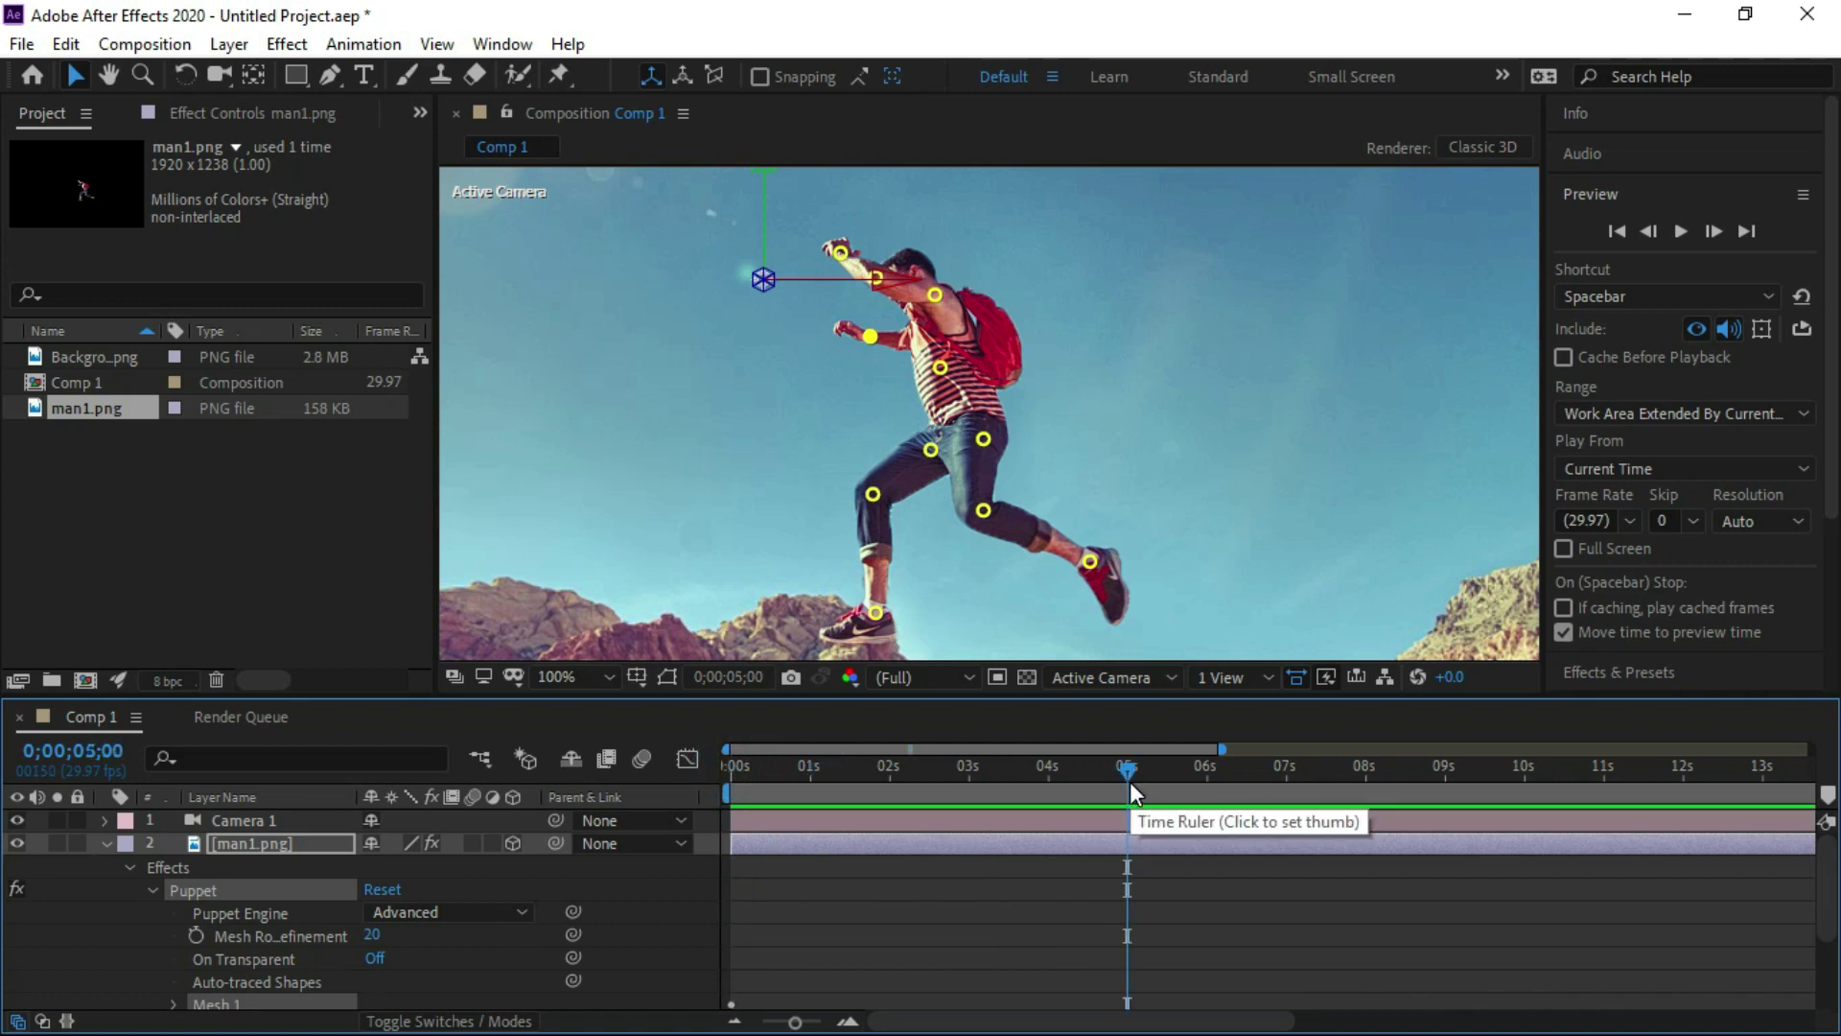
pyautogui.click(738, 551)
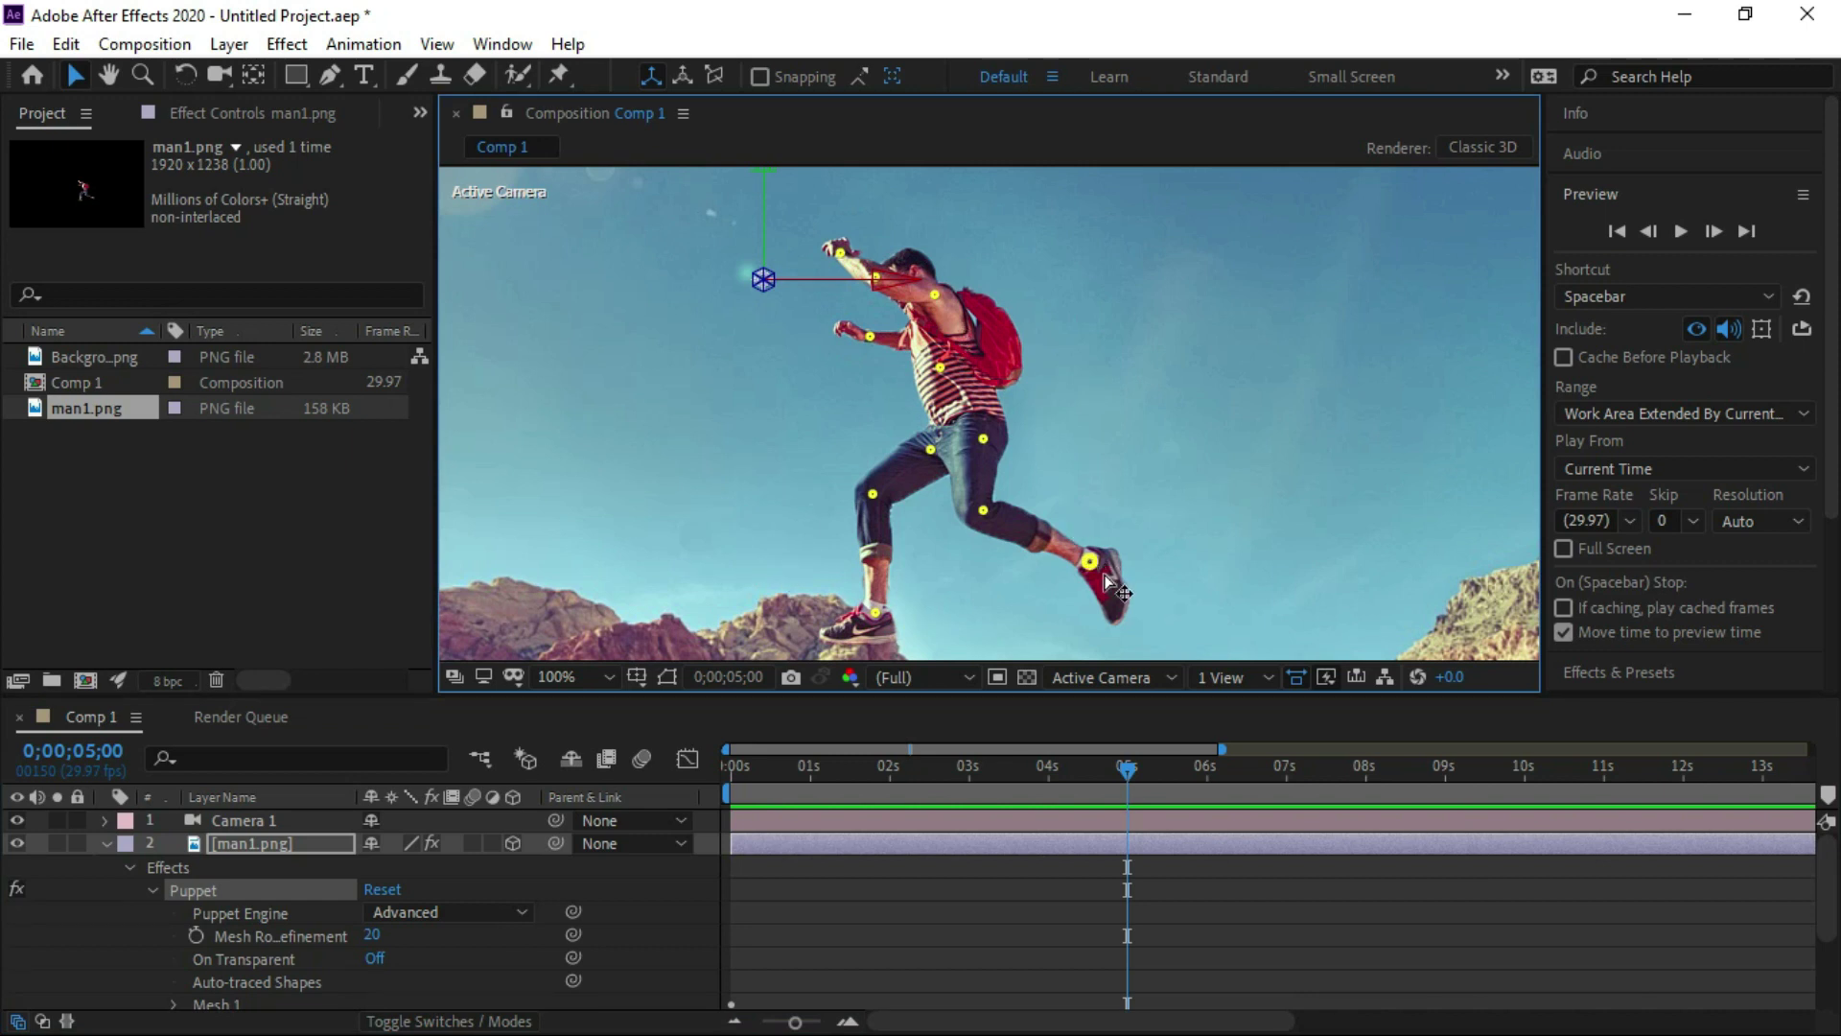
pyautogui.moveTo(1094, 565); pyautogui.dragTo(1104, 511)
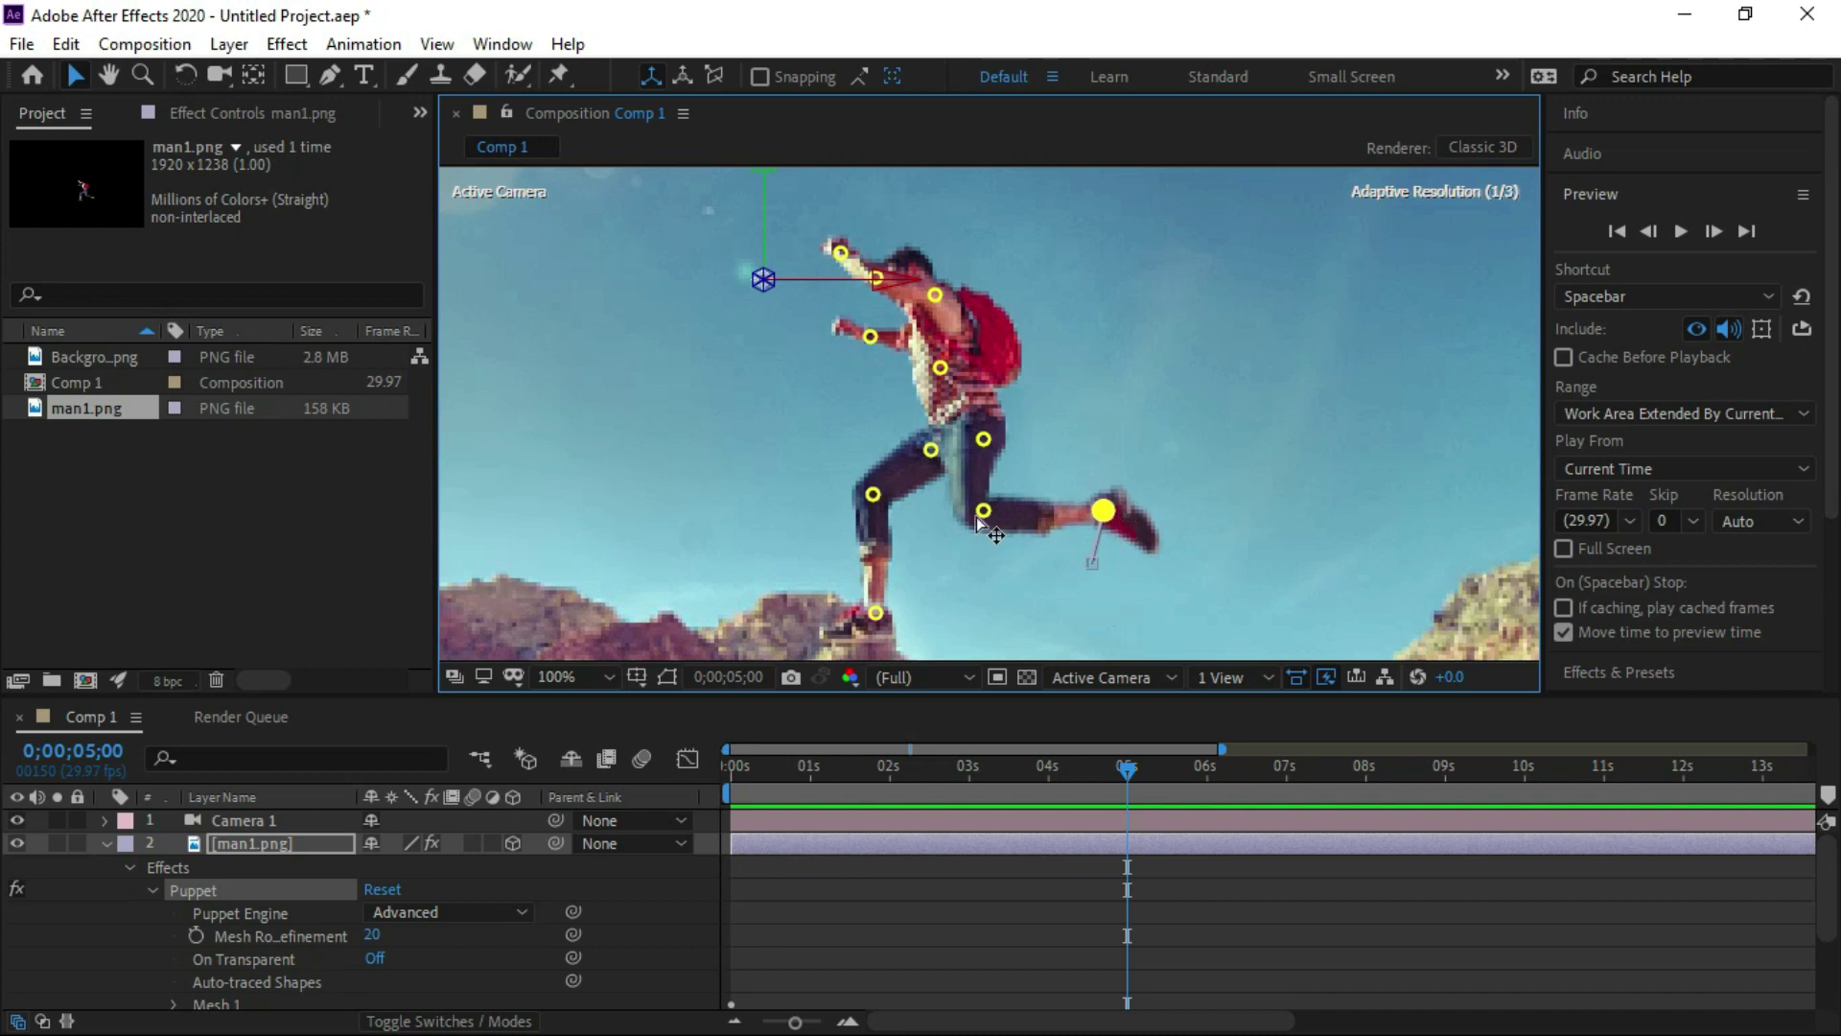
pyautogui.moveTo(976, 516); pyautogui.dragTo(1127, 475)
pyautogui.click(1127, 499)
# - Stretch the man's leading leg forward at 5 seconds by moving its ankle and knee pins ahead and slightly up
pyautogui.moveTo(878, 614); pyautogui.dragTo(866, 573)
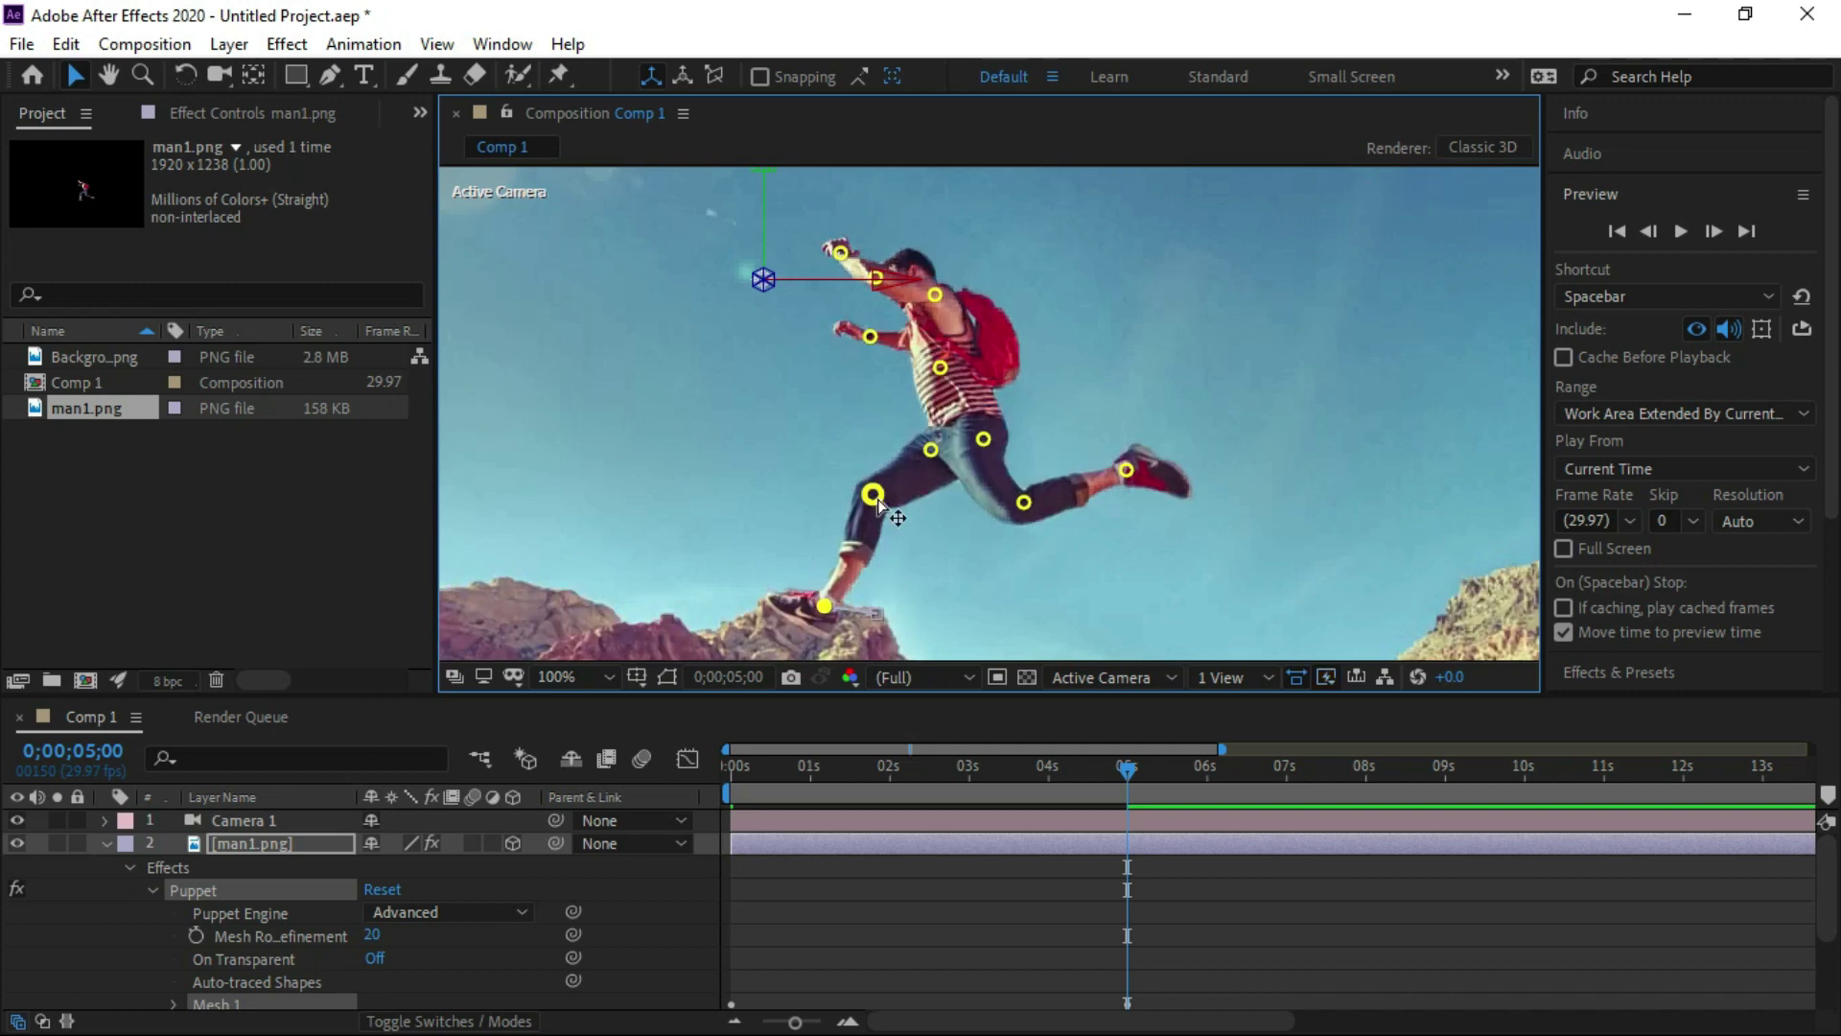
pyautogui.moveTo(872, 493); pyautogui.dragTo(855, 488)
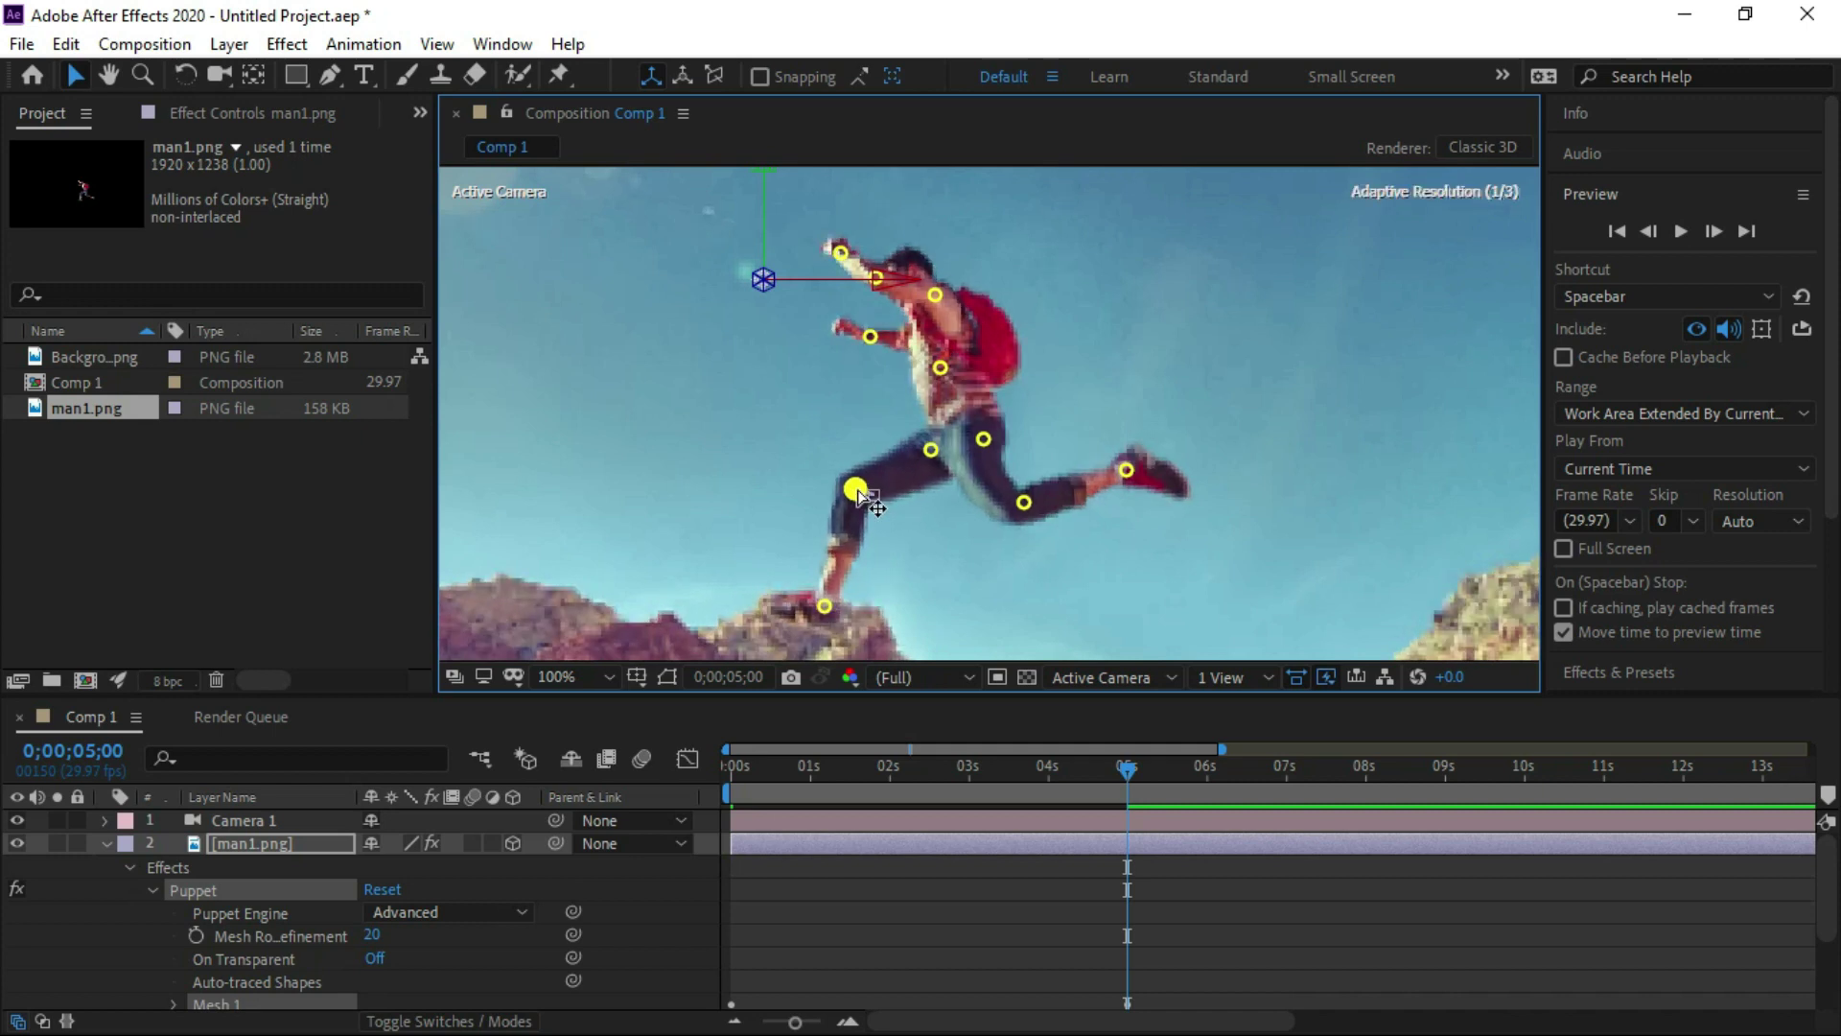
pyautogui.moveTo(823, 606); pyautogui.dragTo(784, 584)
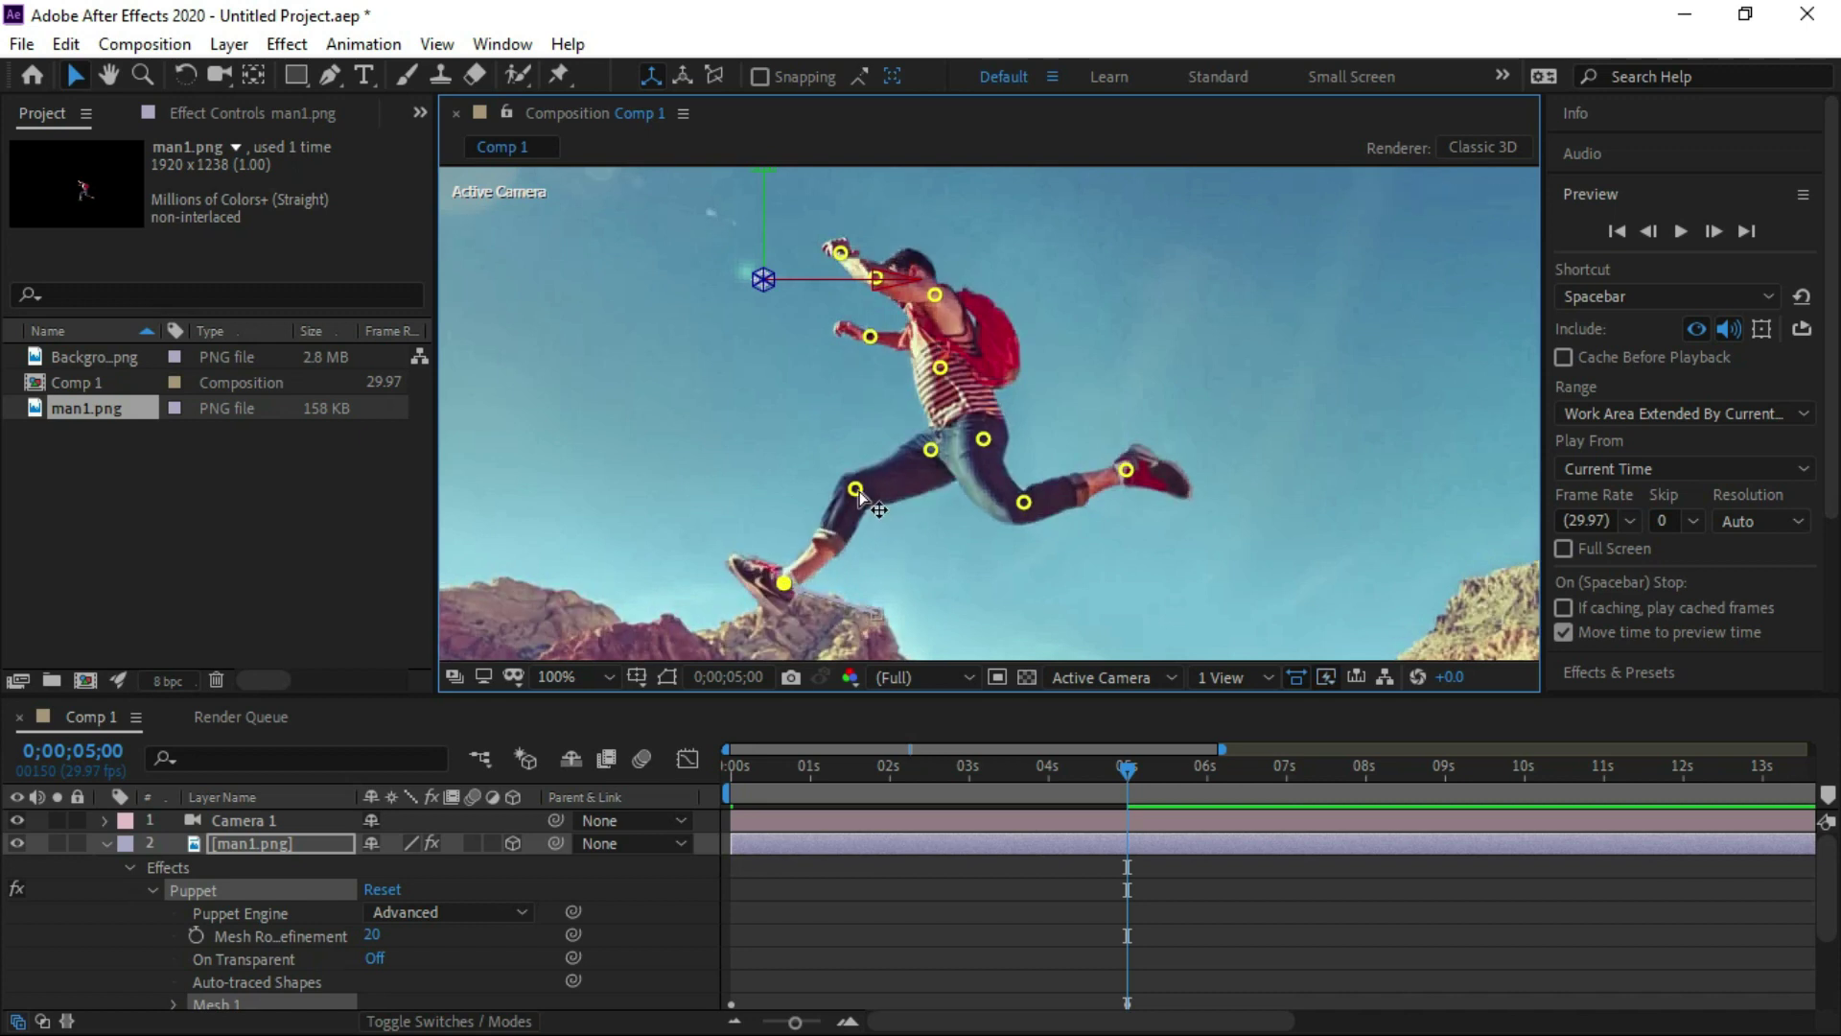
pyautogui.moveTo(856, 488); pyautogui.dragTo(843, 481)
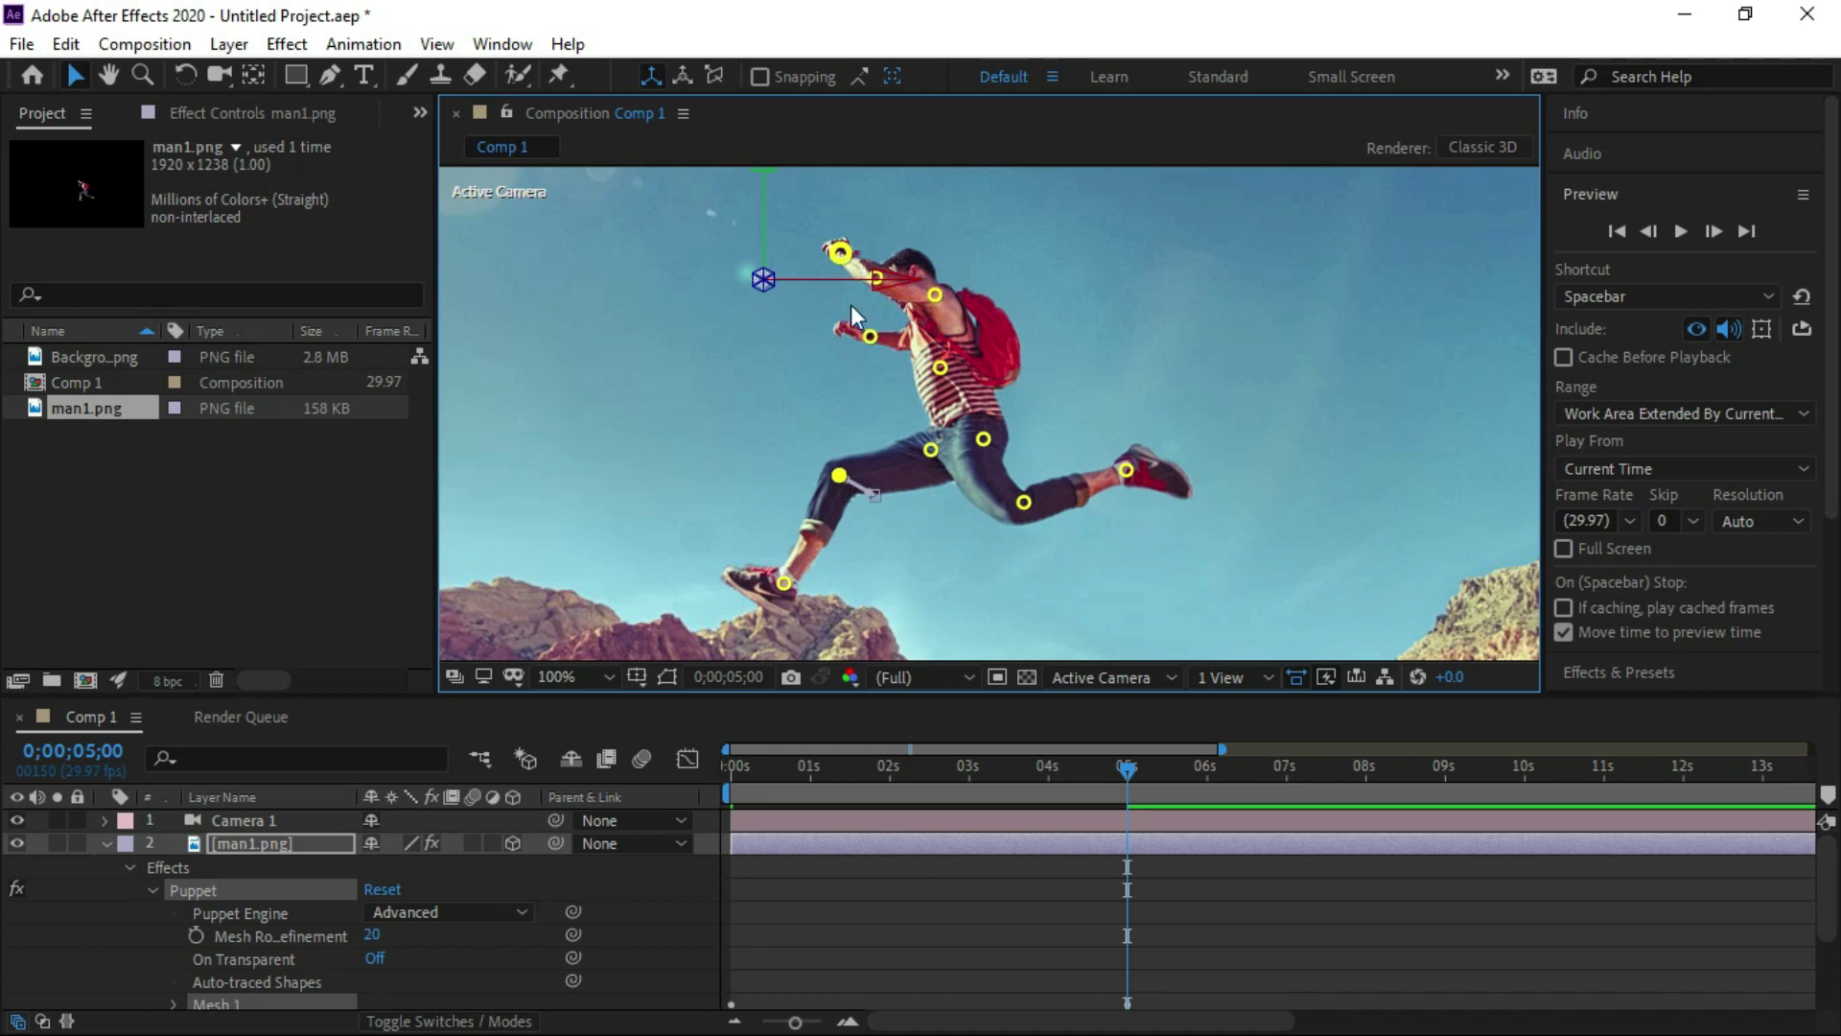
# - At 5 seconds, raise the lower forearm pin slightly and shift the raised arm's wrist and elbow pins forward and down, and the shoulder pin forward
pyautogui.moveTo(870, 336); pyautogui.dragTo(870, 324)
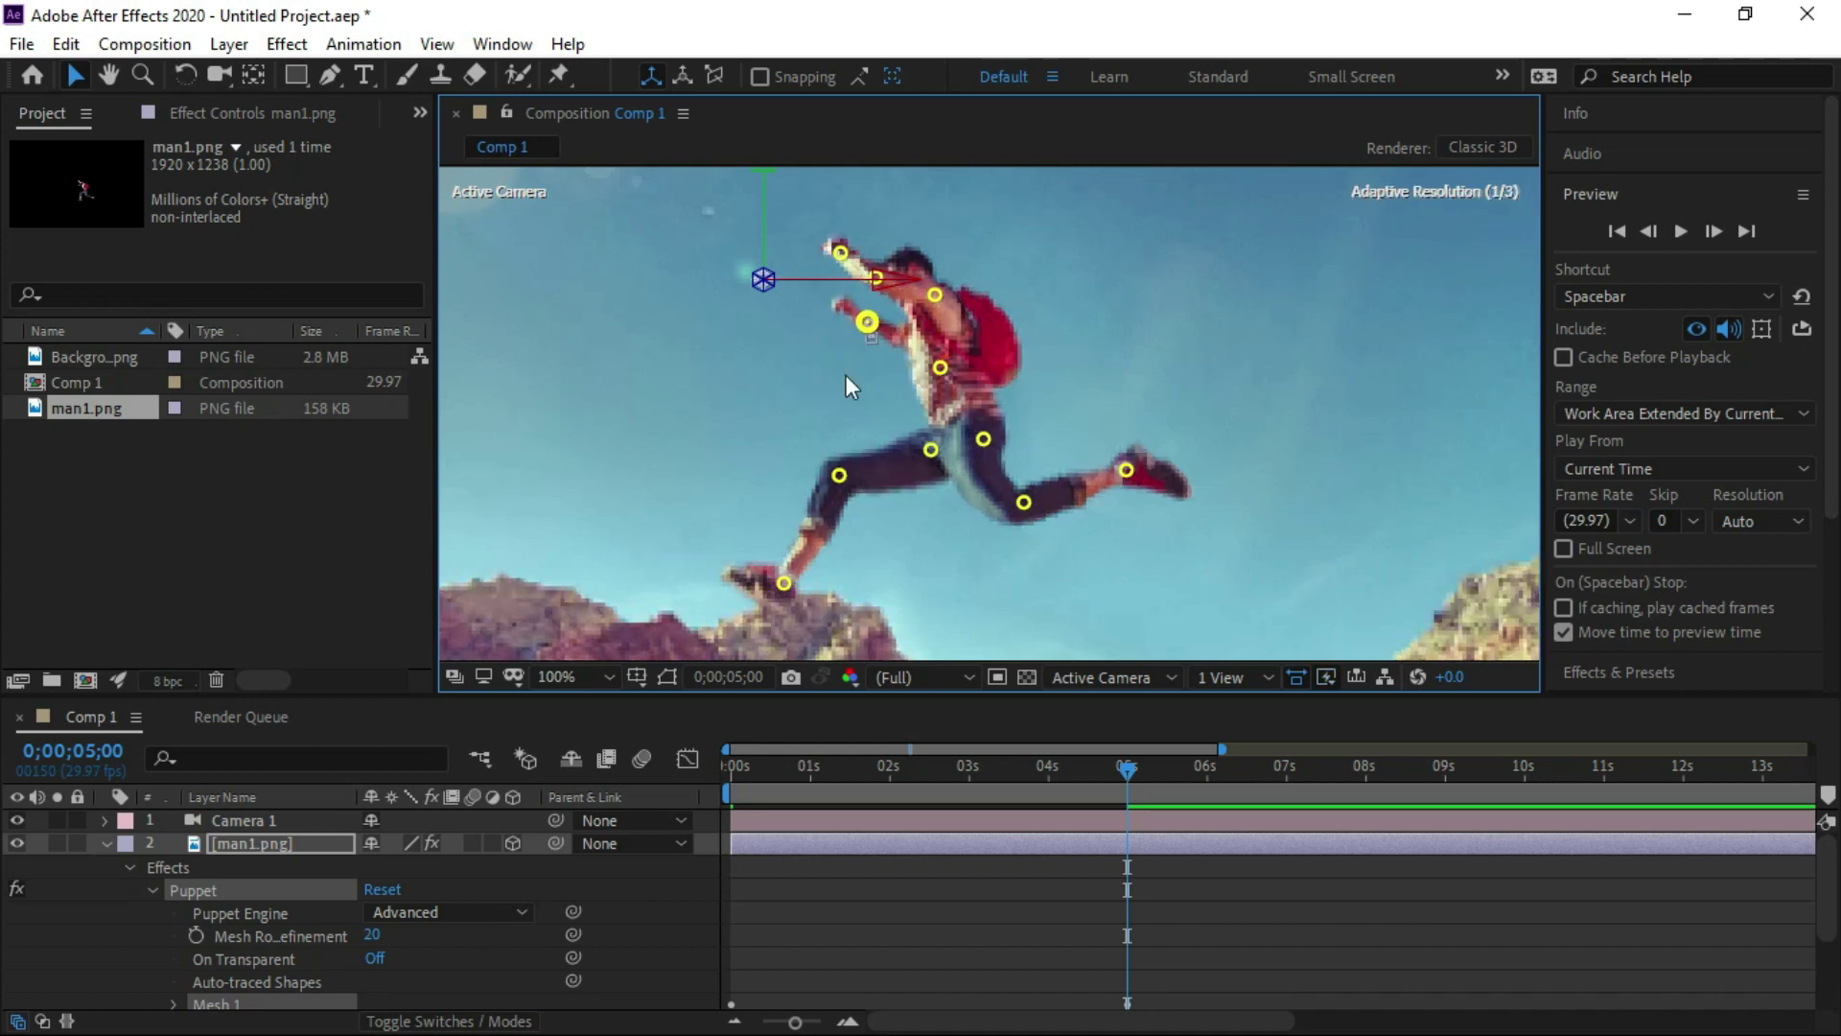
pyautogui.click(838, 254)
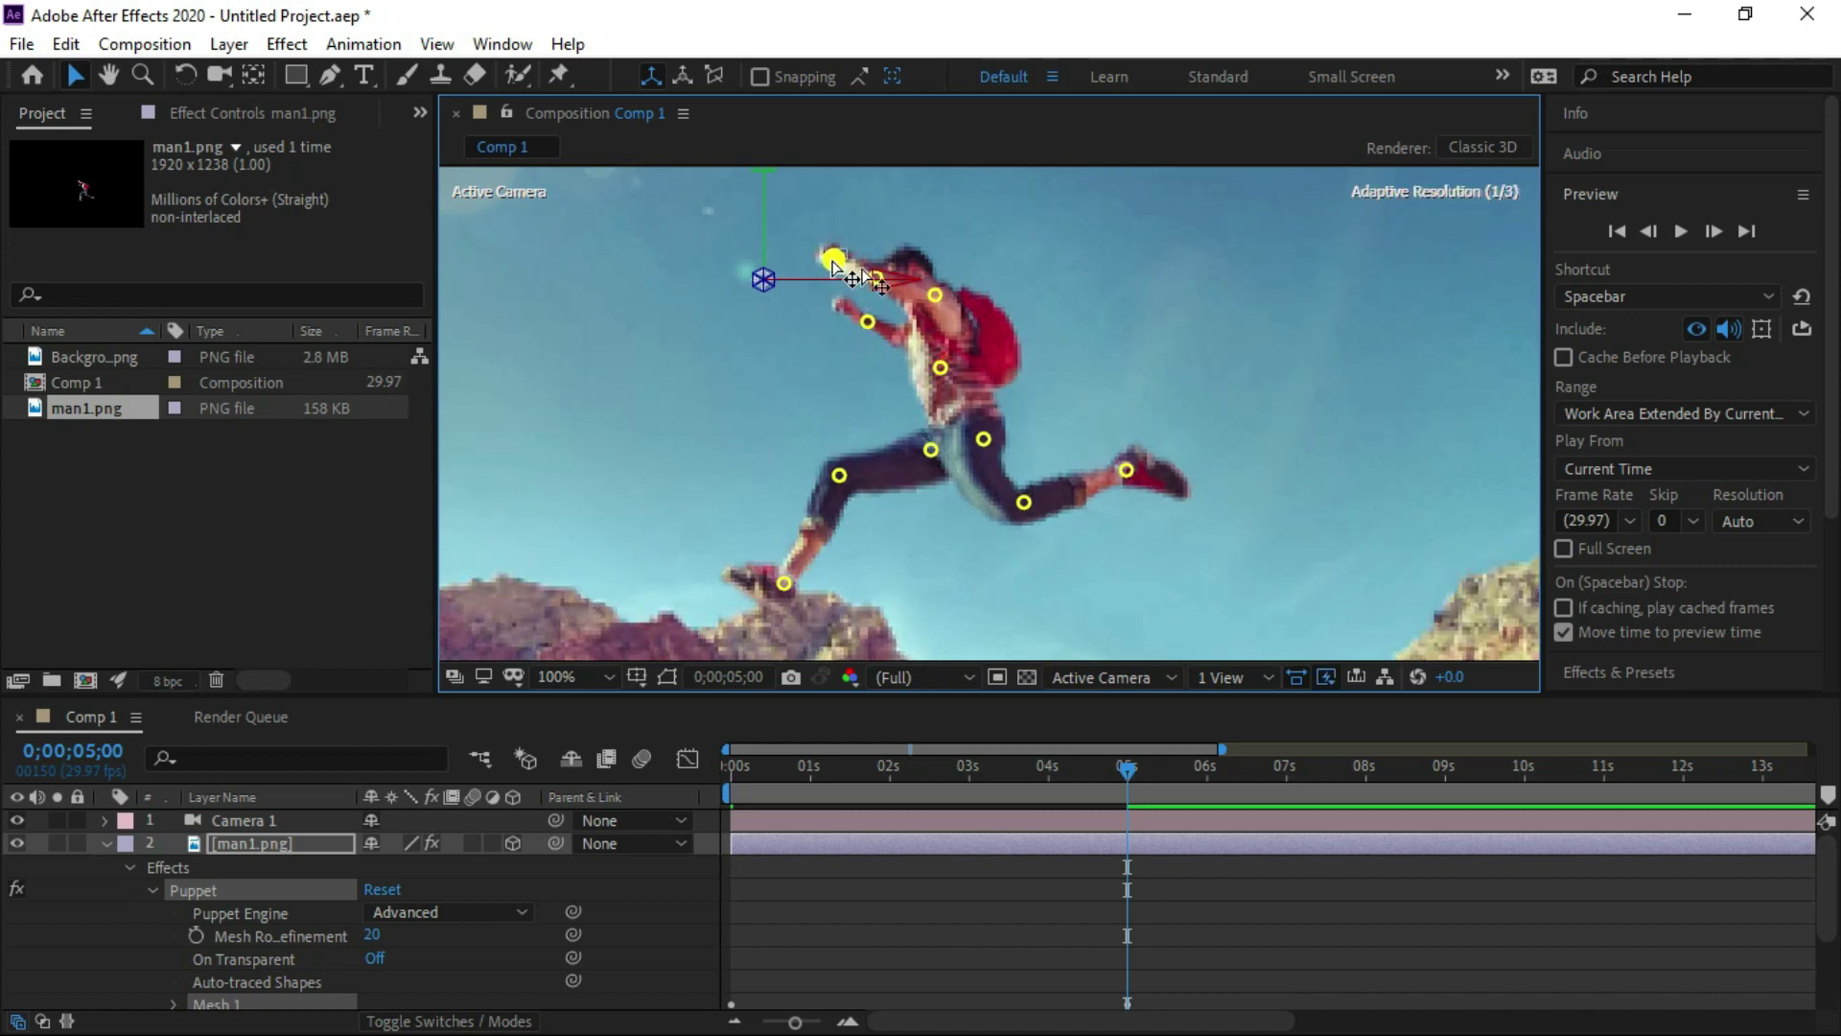
pyautogui.click(875, 282)
pyautogui.moveTo(872, 287); pyautogui.dragTo(822, 272)
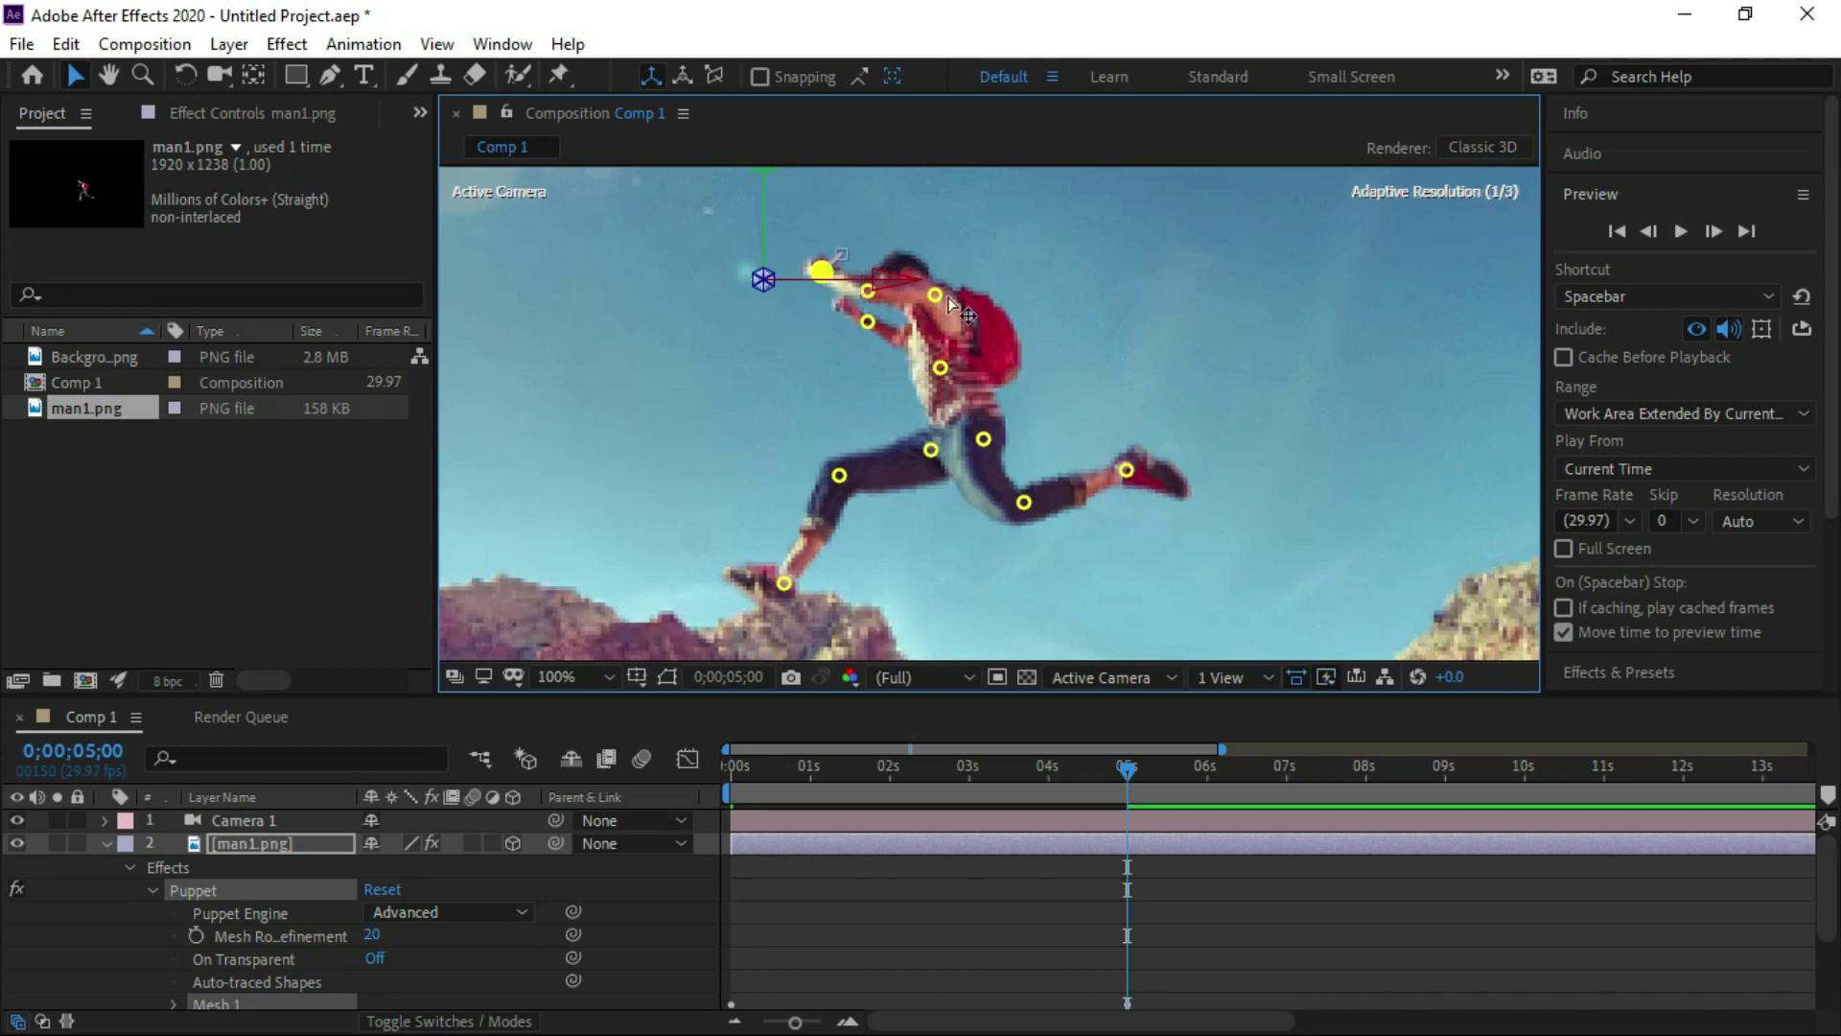
pyautogui.moveTo(936, 295); pyautogui.dragTo(824, 274)
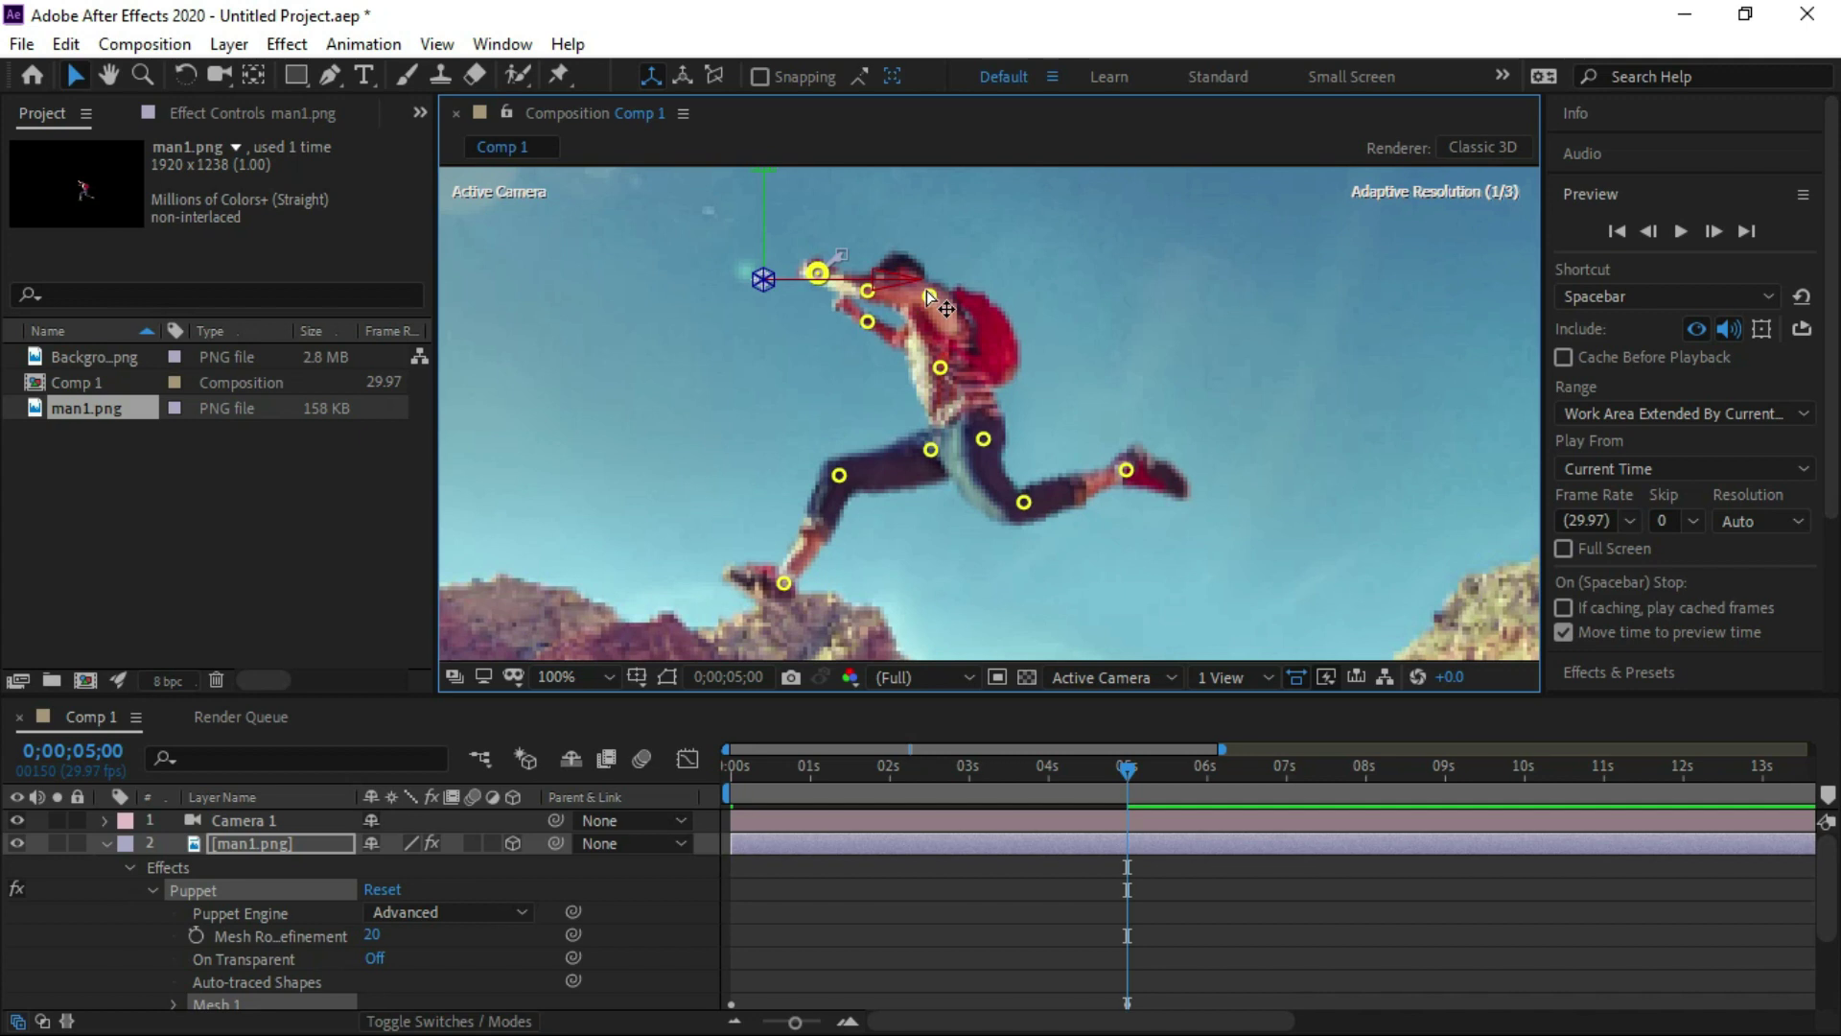
pyautogui.moveTo(930, 295); pyautogui.dragTo(813, 272)
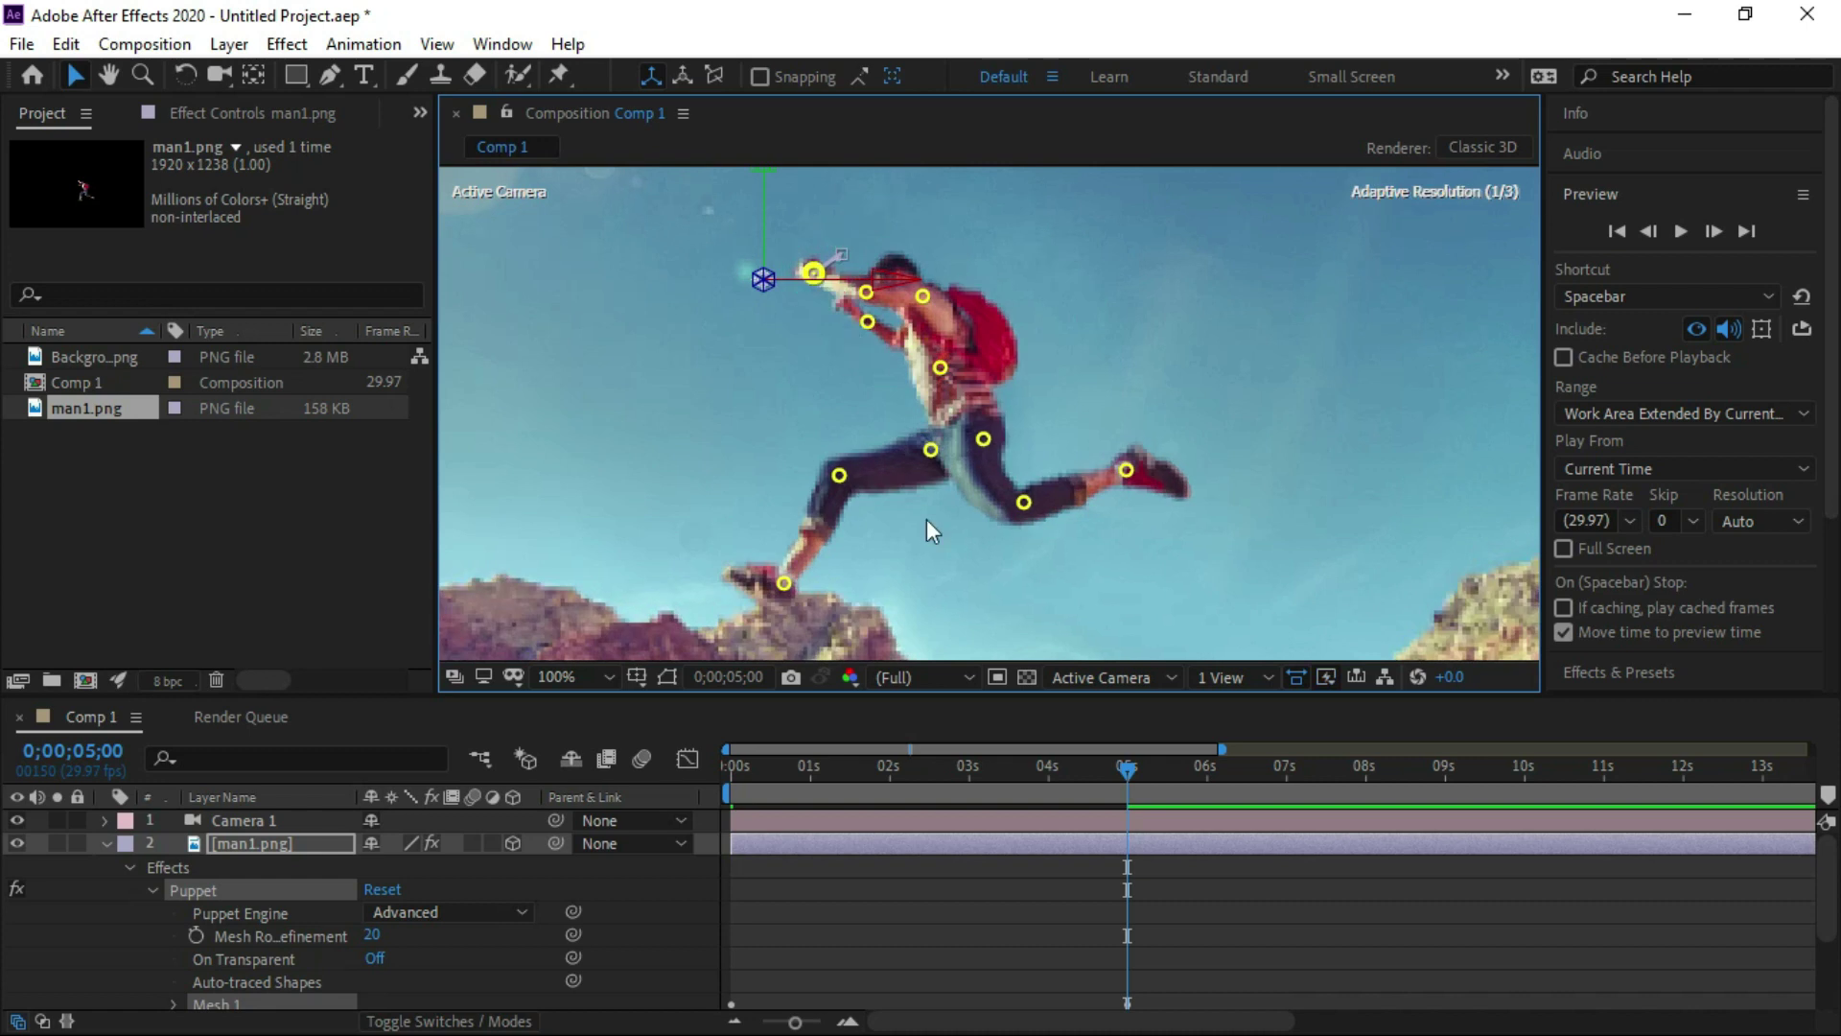
# - Fit the whole composition in view and preview the man's puppet animation from the first frame
pyautogui.click(608, 677)
pyautogui.click(606, 226)
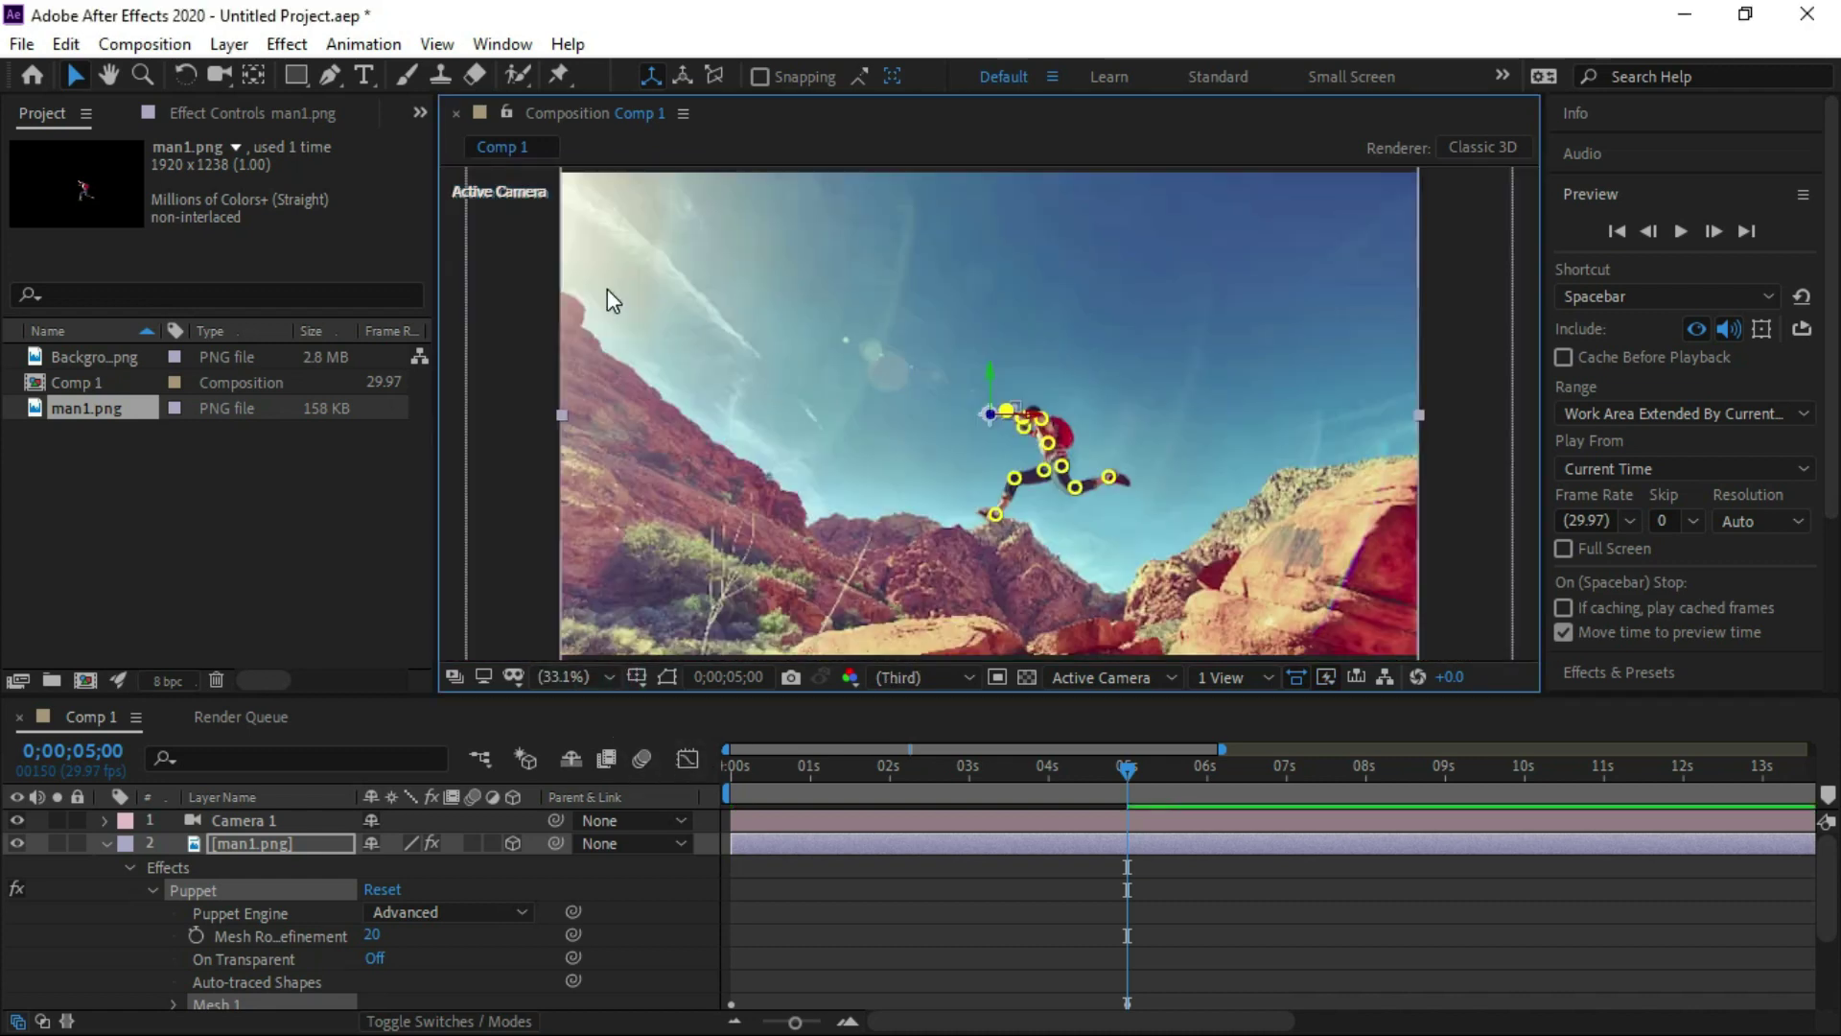
pyautogui.click(1619, 229)
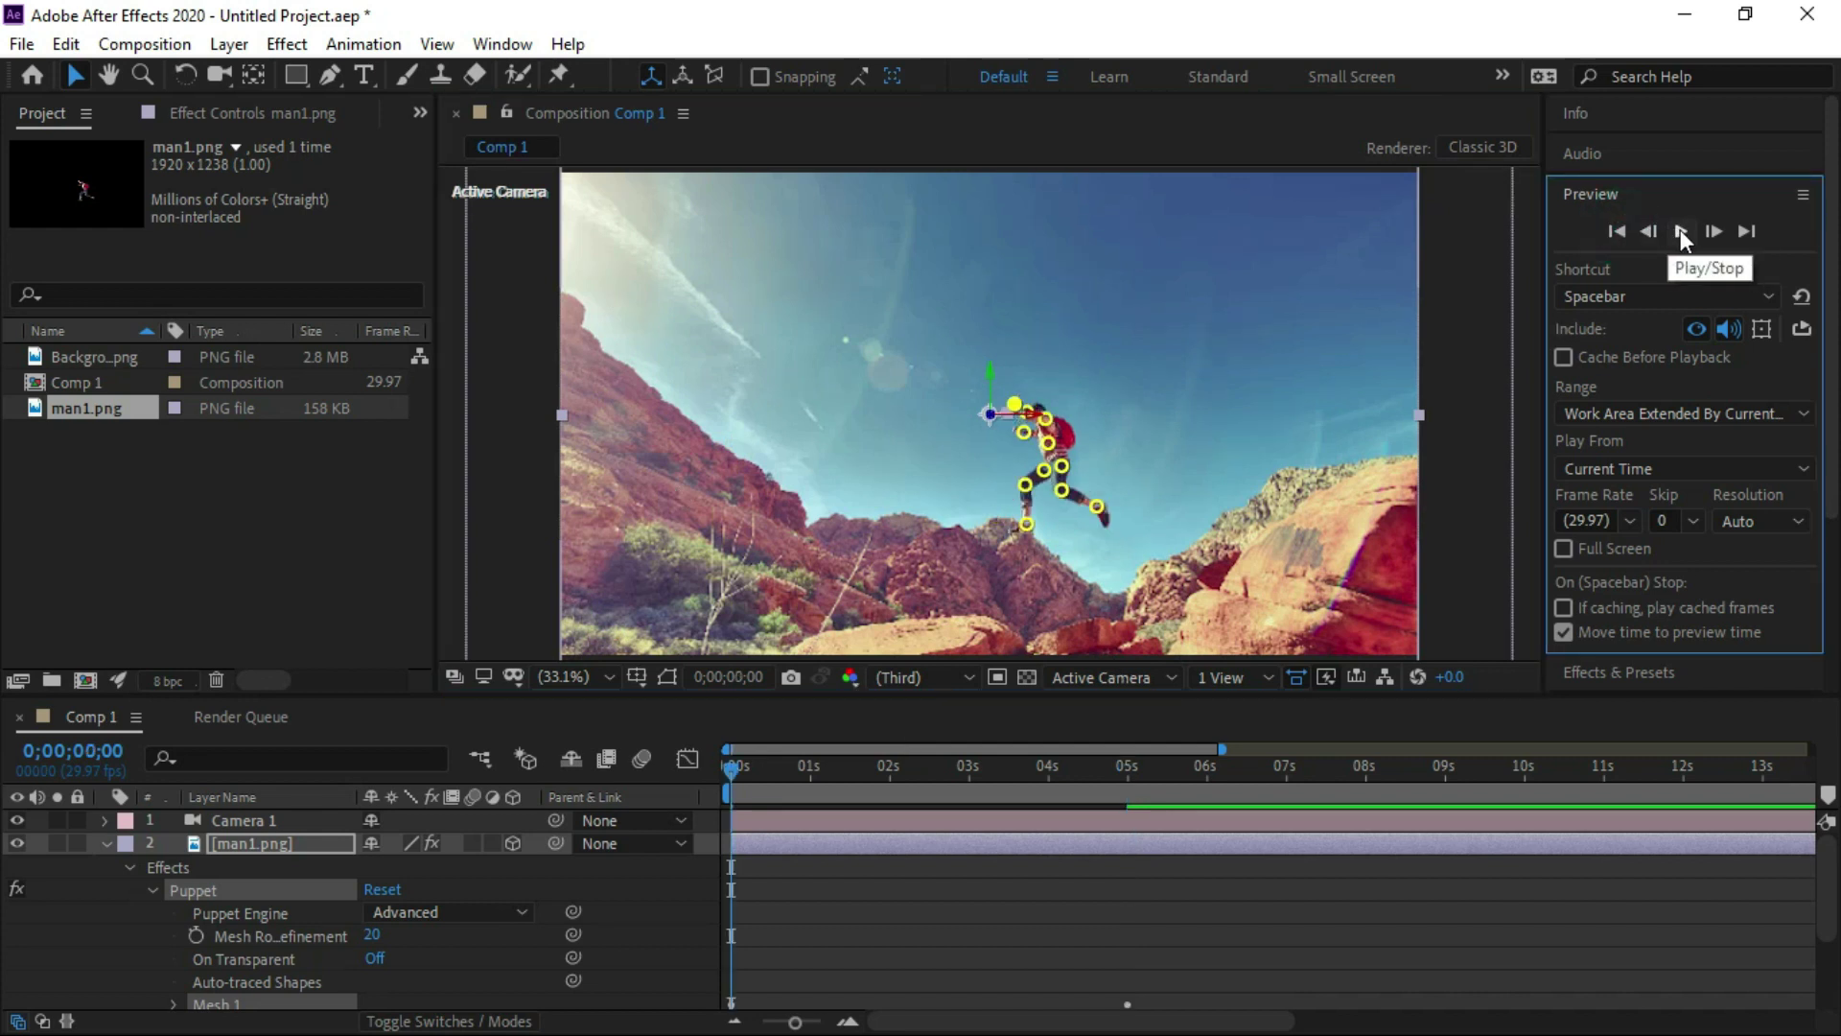
pyautogui.click(1681, 229)
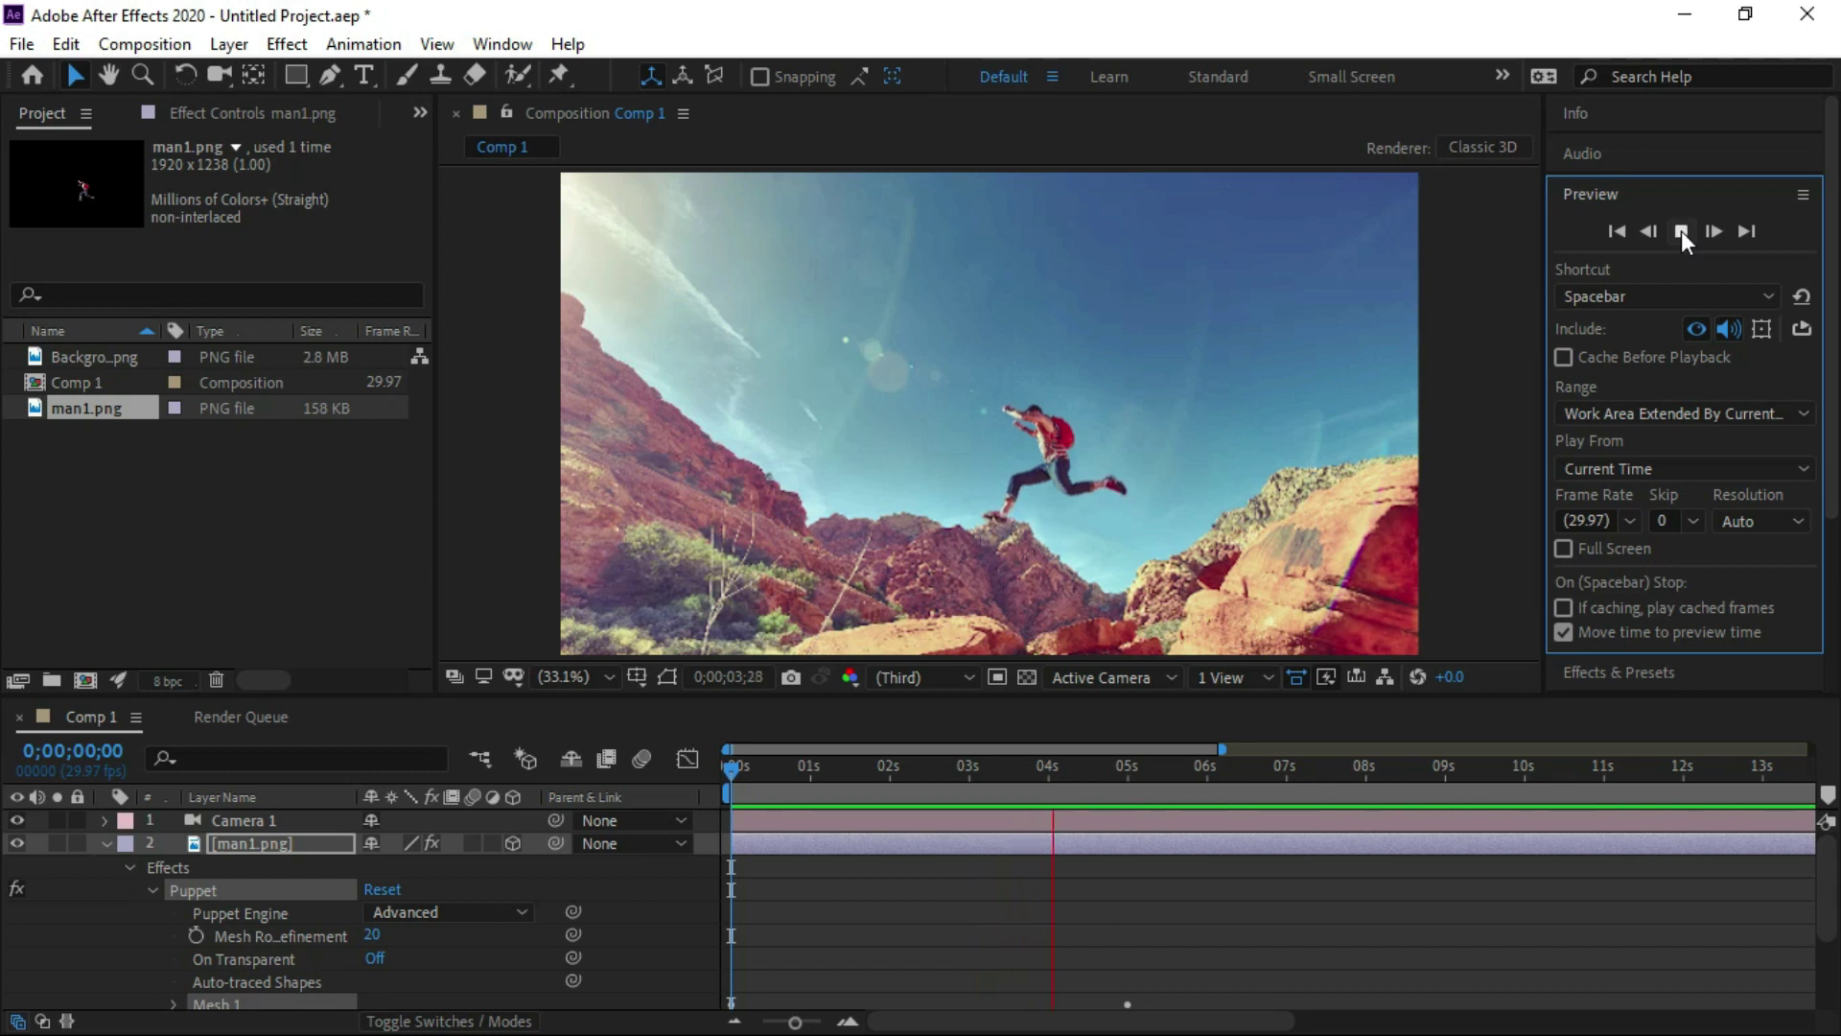
pyautogui.click(1682, 230)
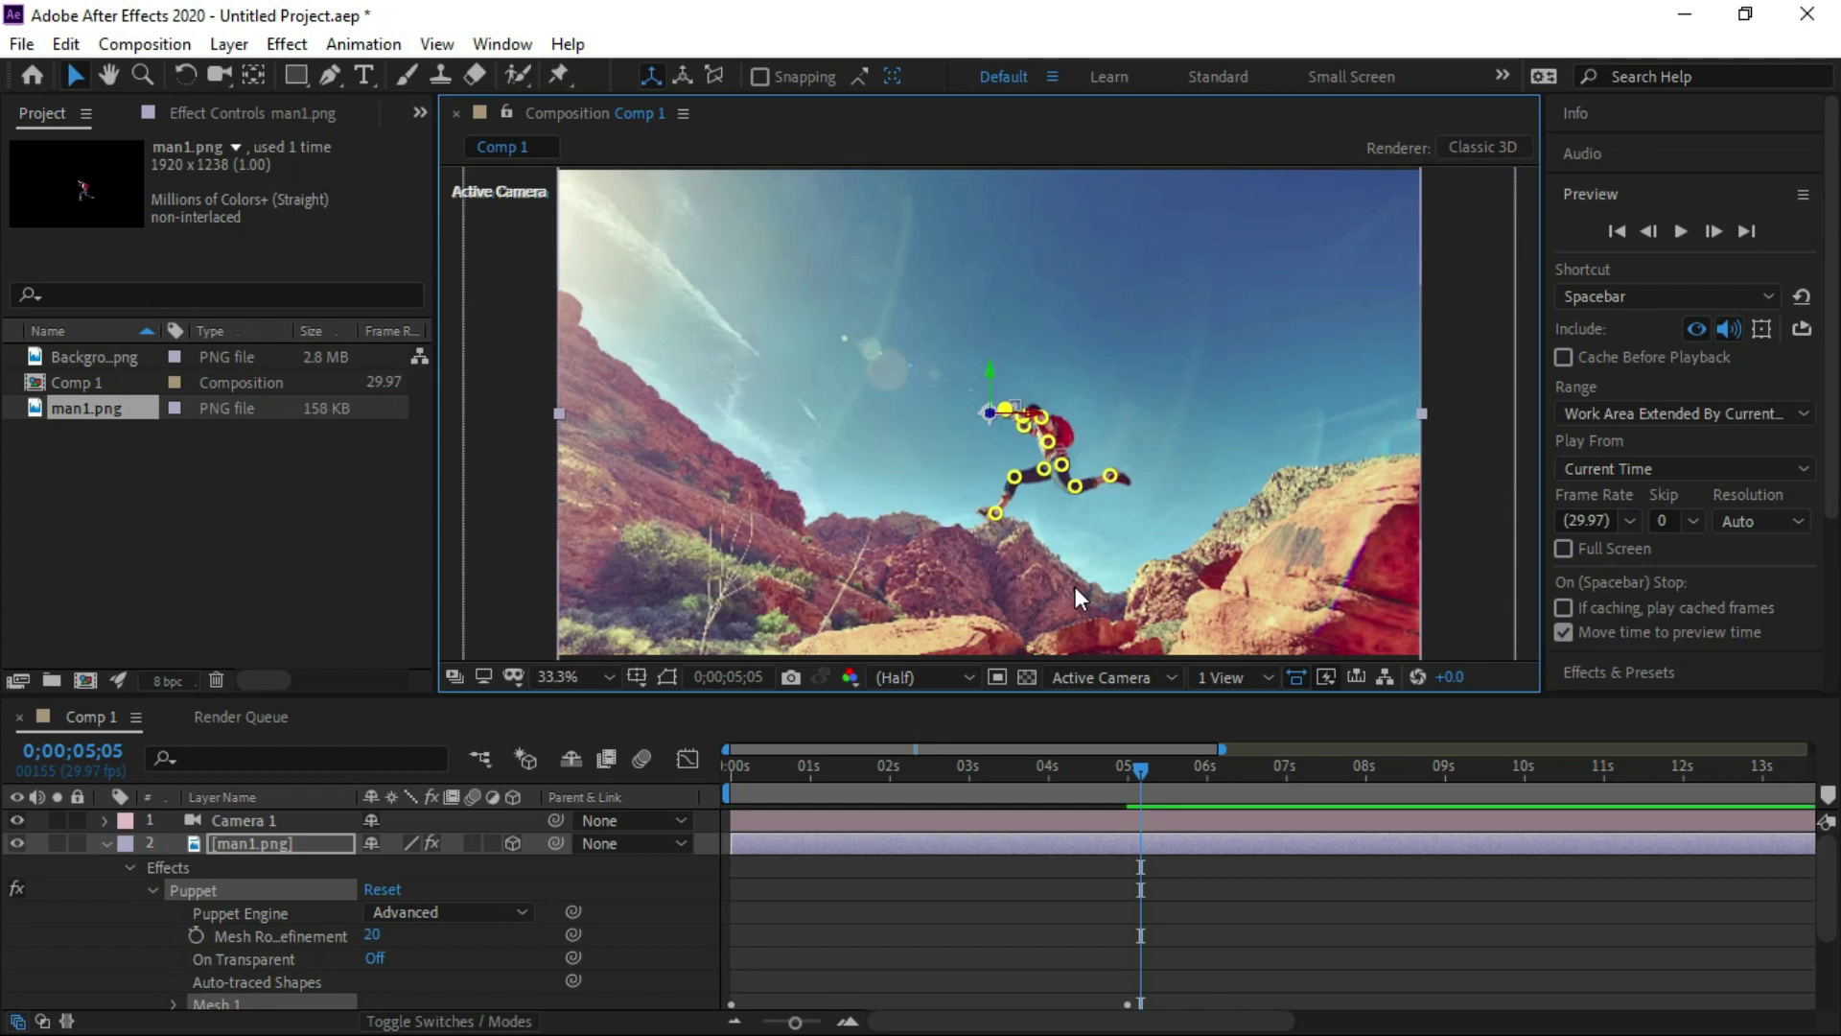
# - Enlarge the composition view to 100% on the man and play his puppet motion twice from the first frame
pyautogui.press('/')
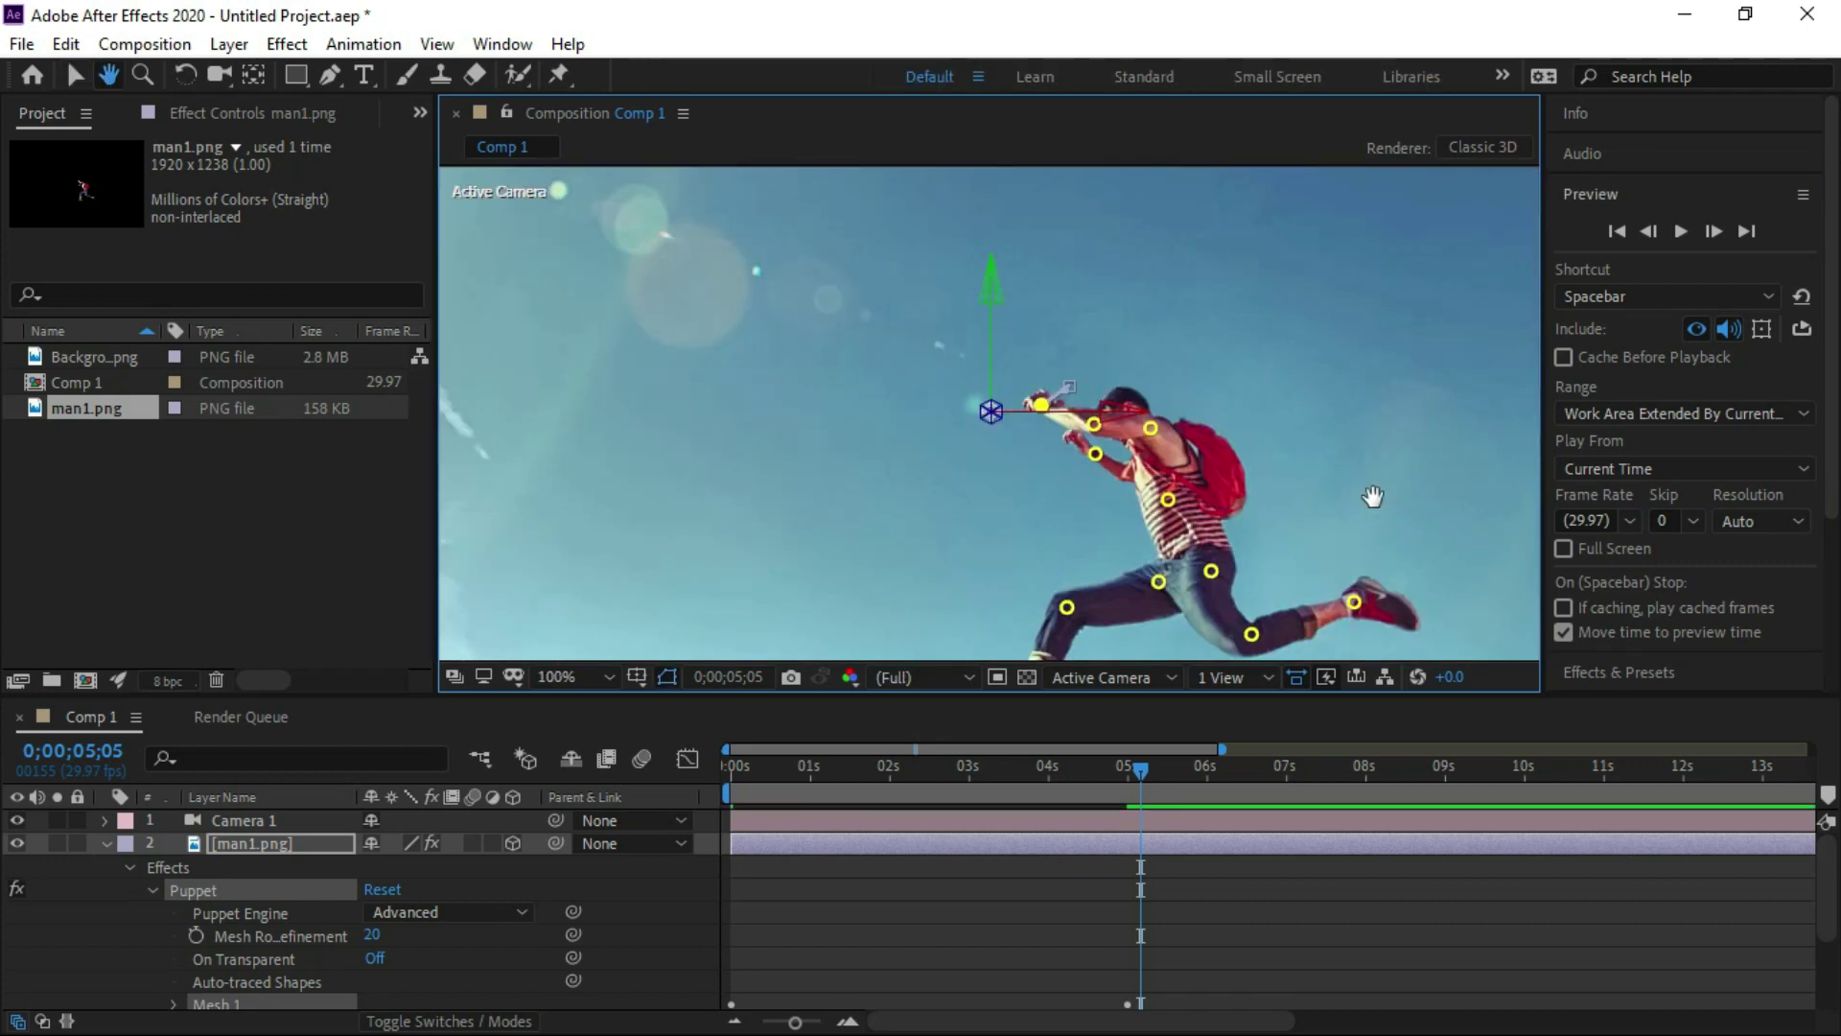
pyautogui.scroll(-3, 1477, 345)
pyautogui.click(1617, 231)
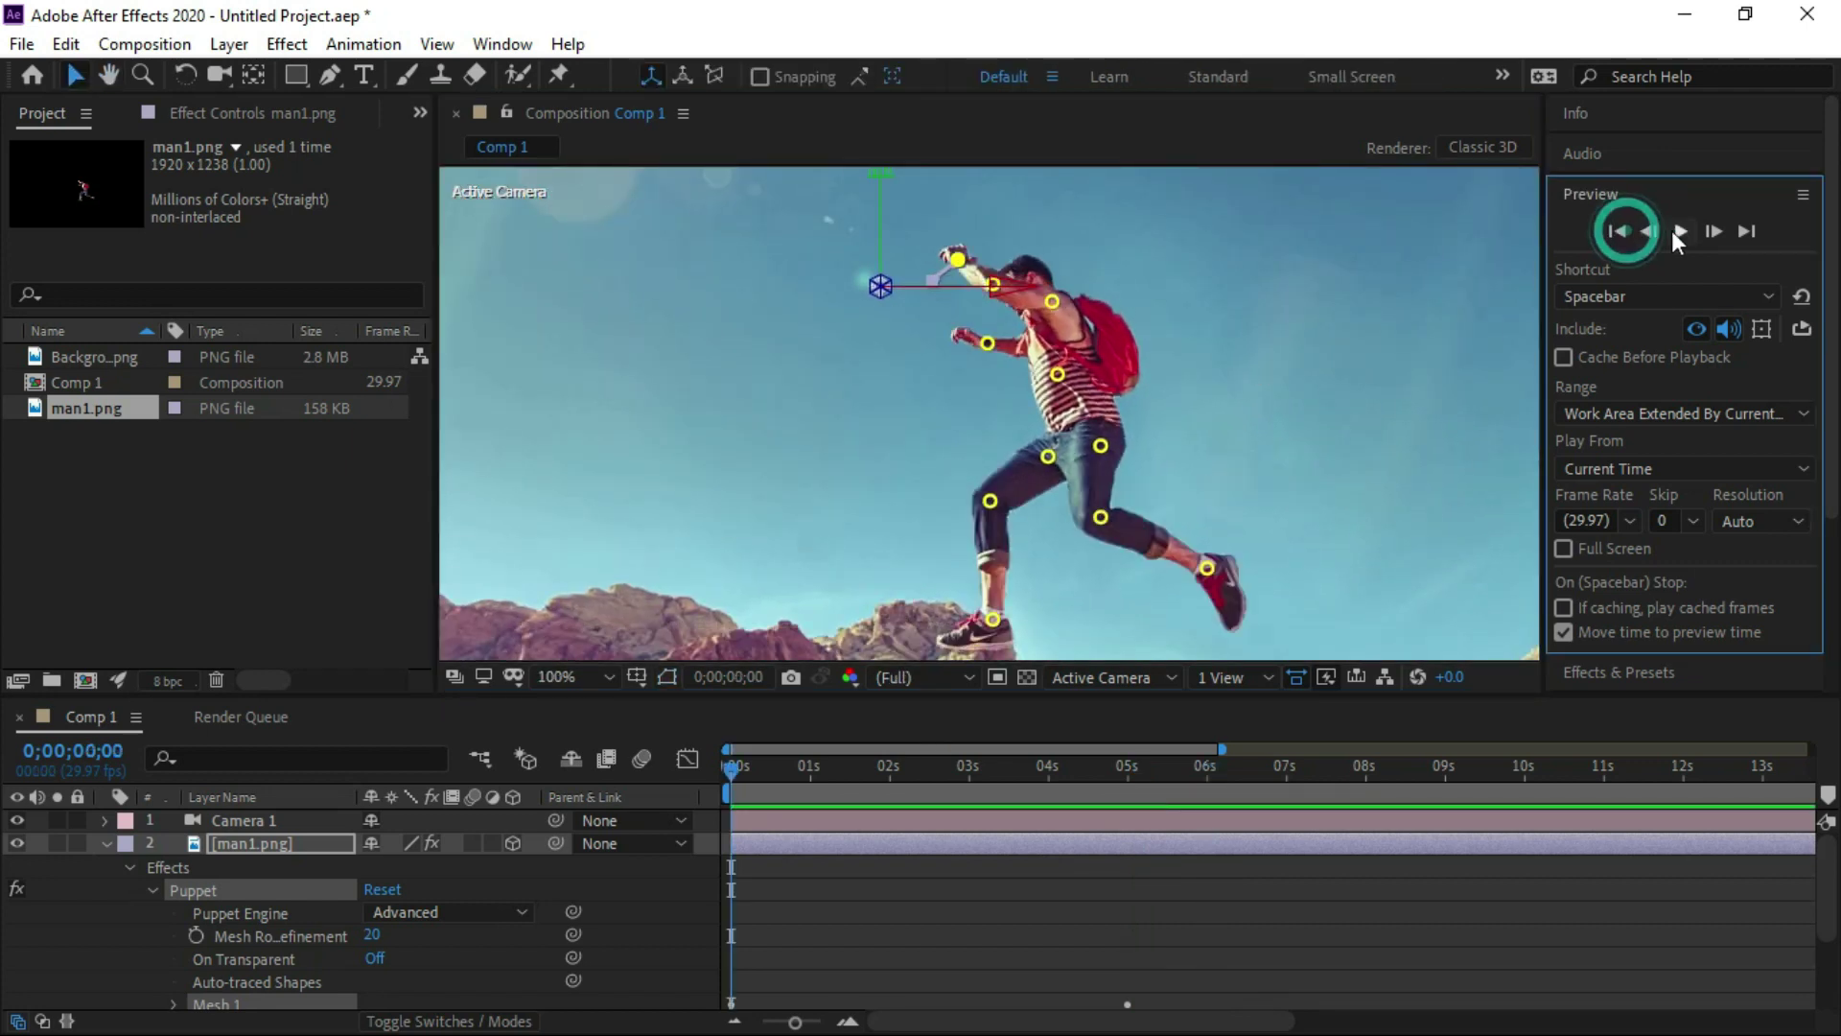
pyautogui.click(1682, 231)
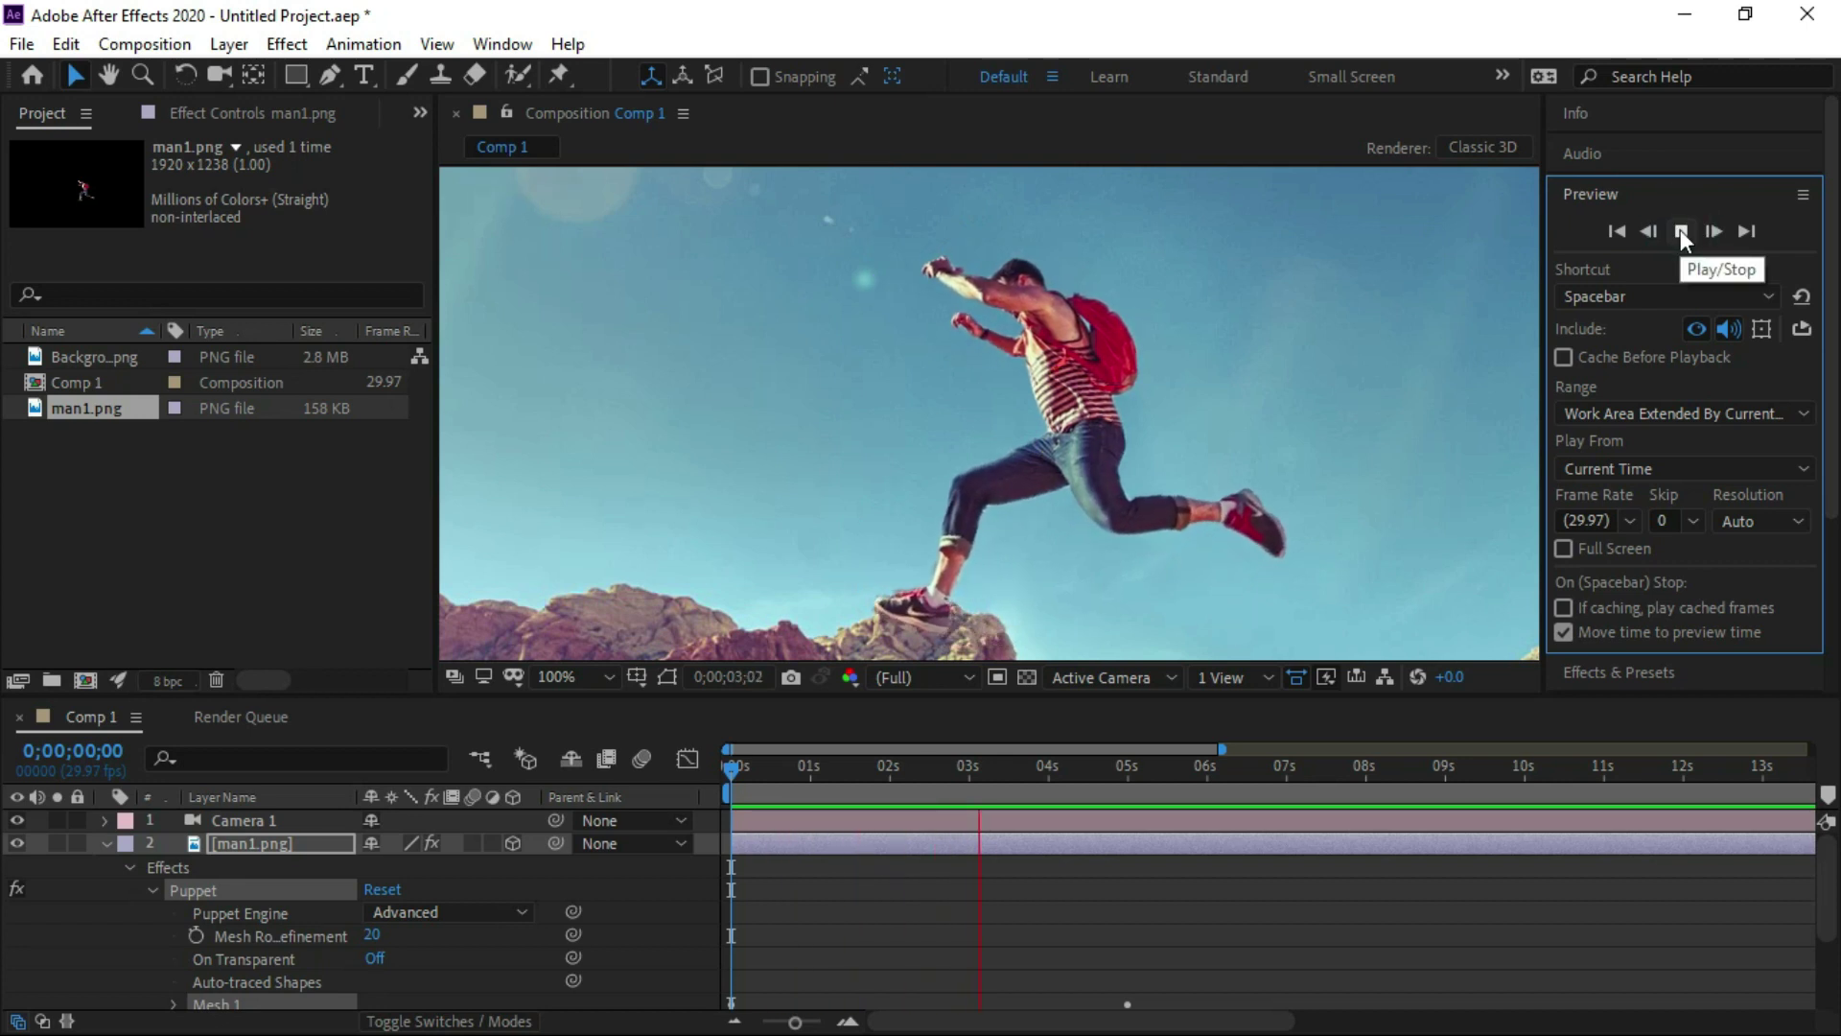
pyautogui.click(1682, 235)
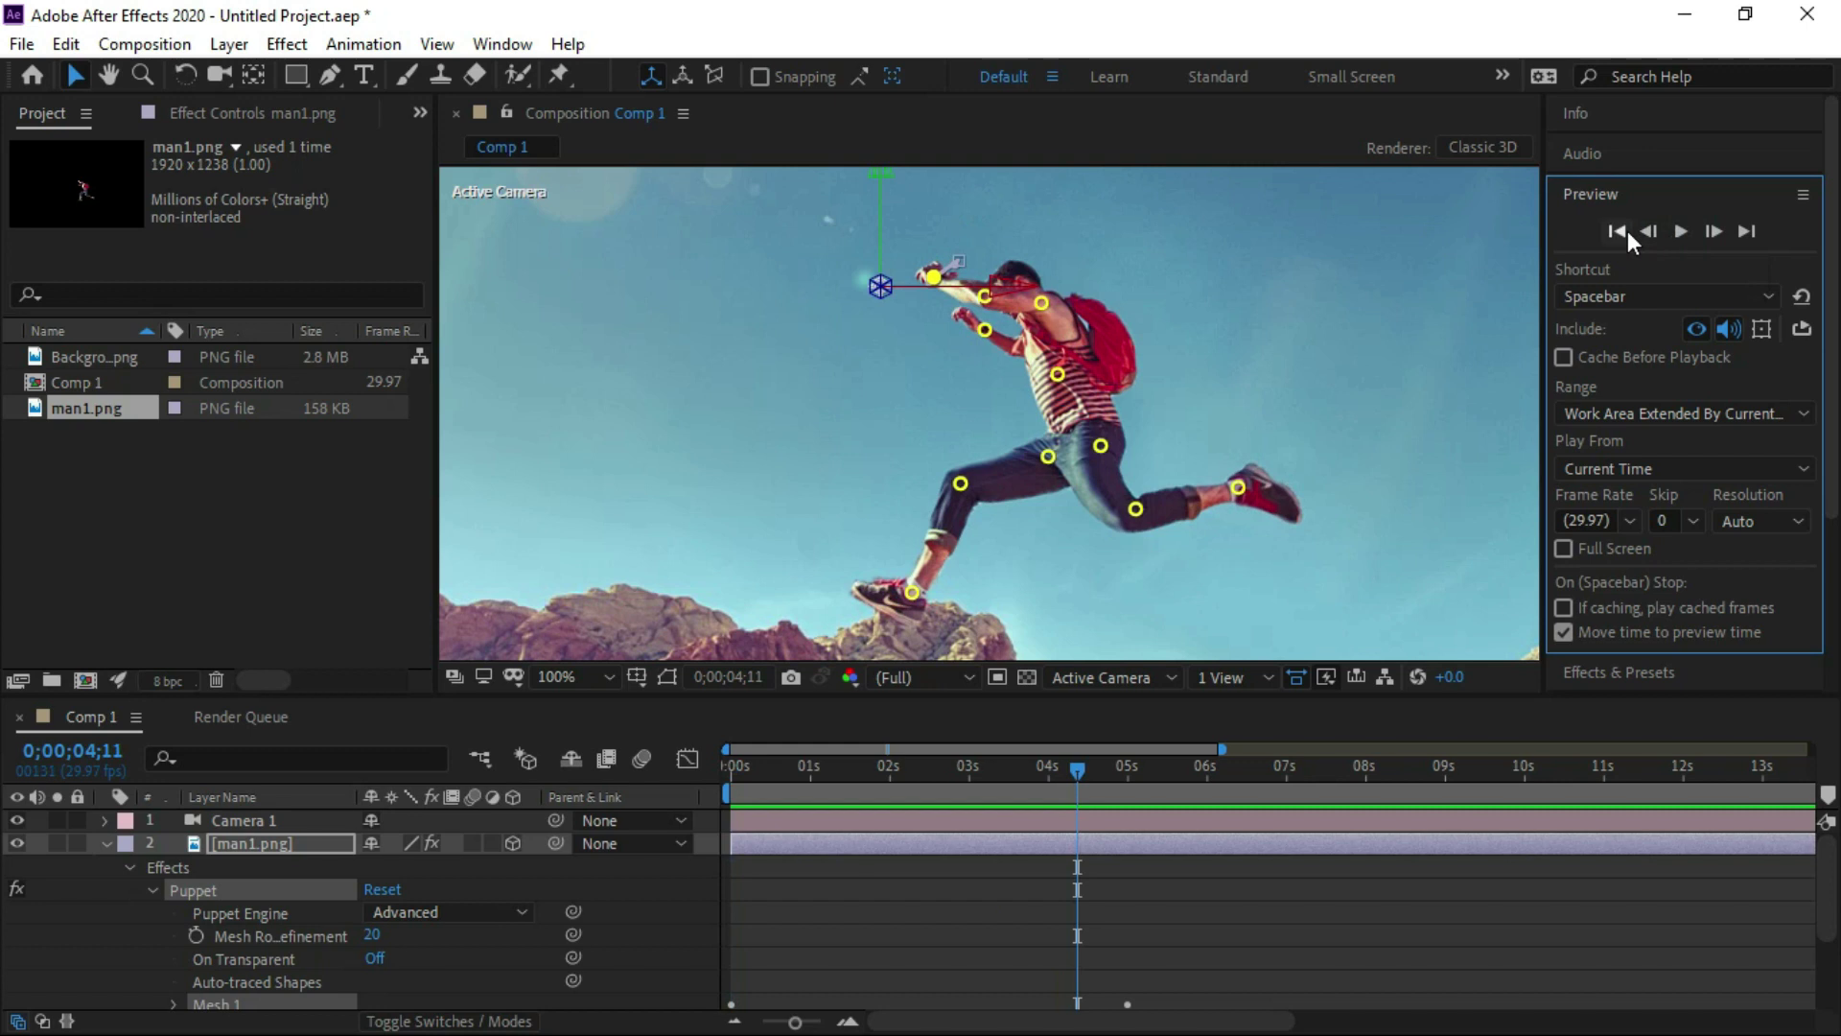
pyautogui.click(1617, 231)
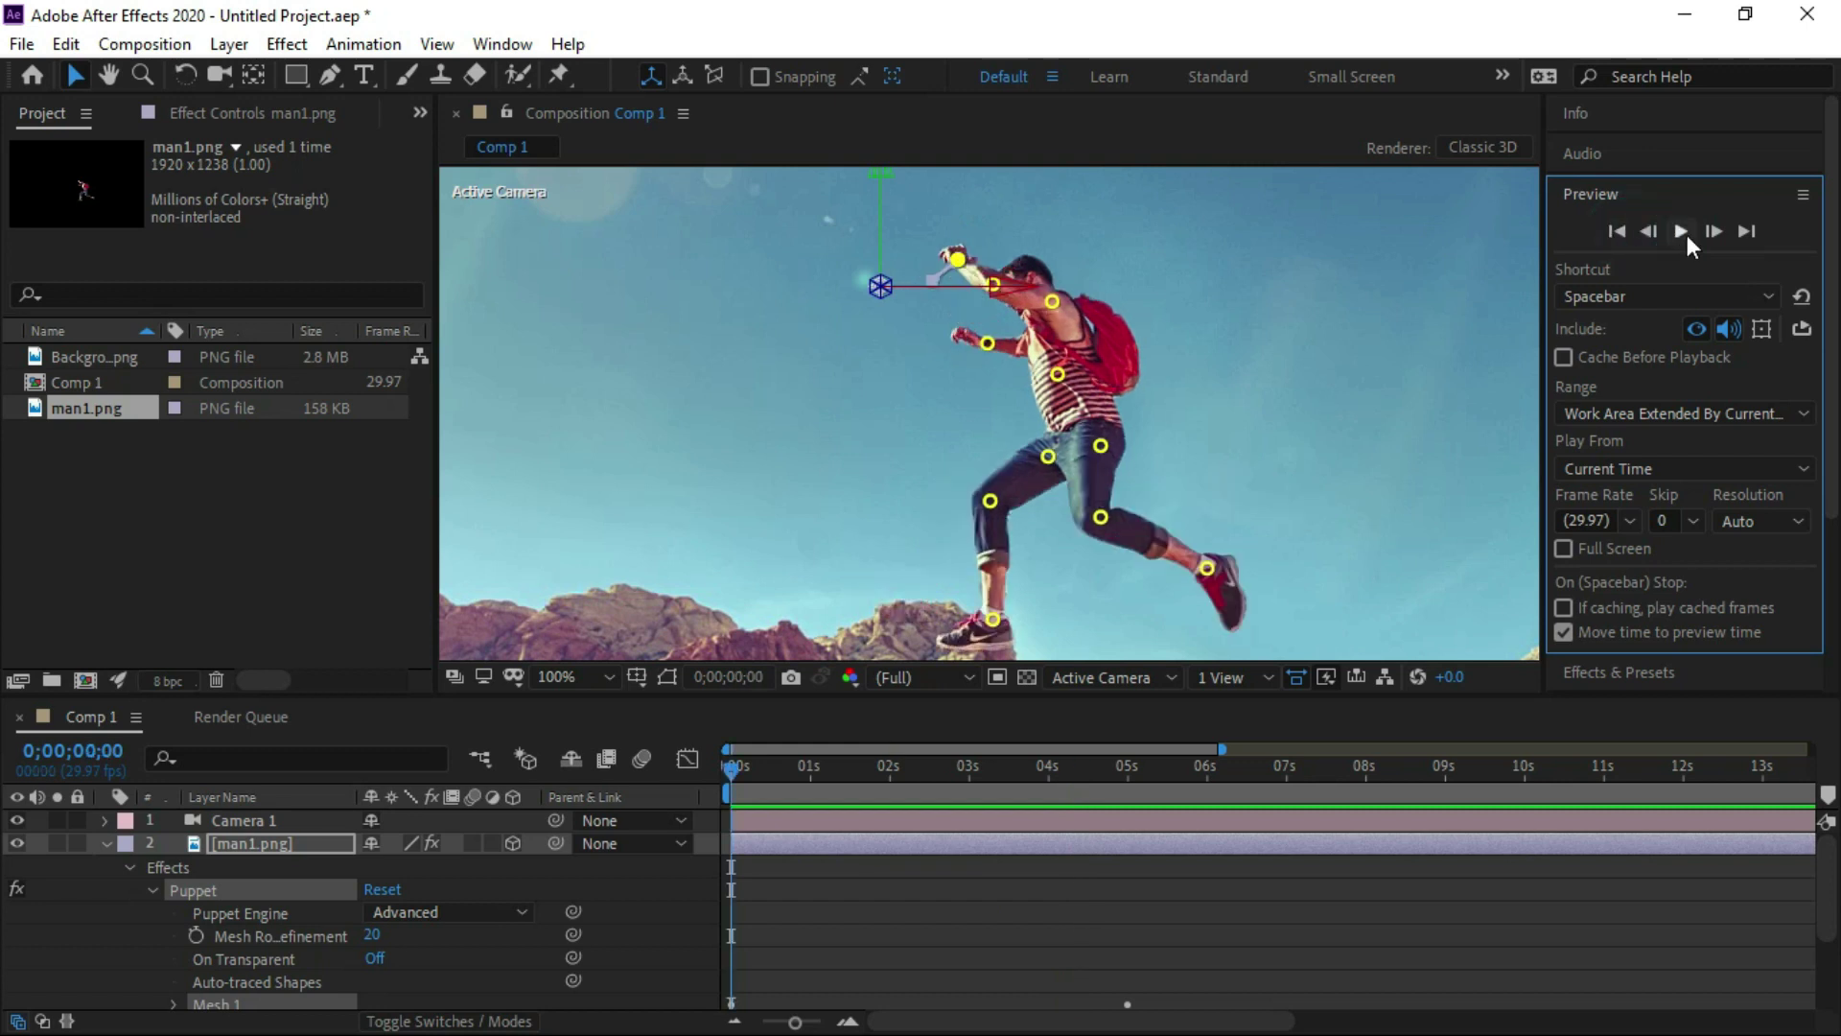
pyautogui.click(1682, 233)
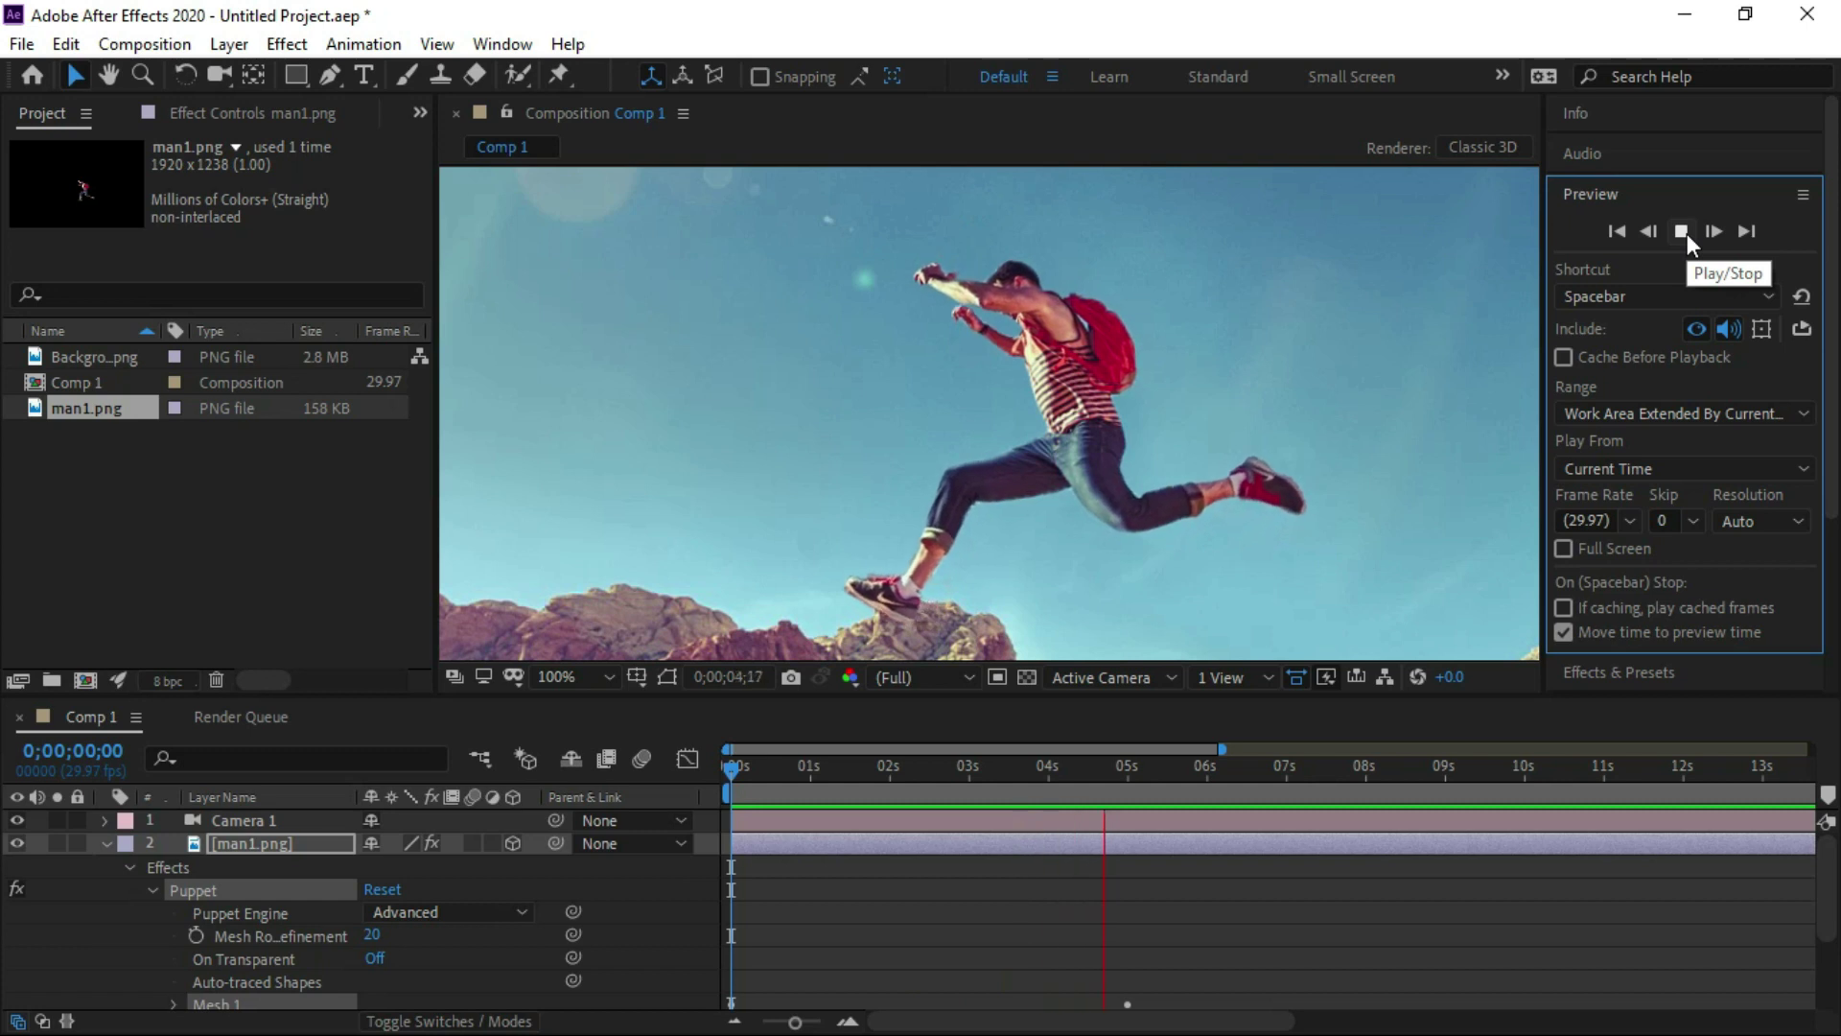
pyautogui.click(1682, 233)
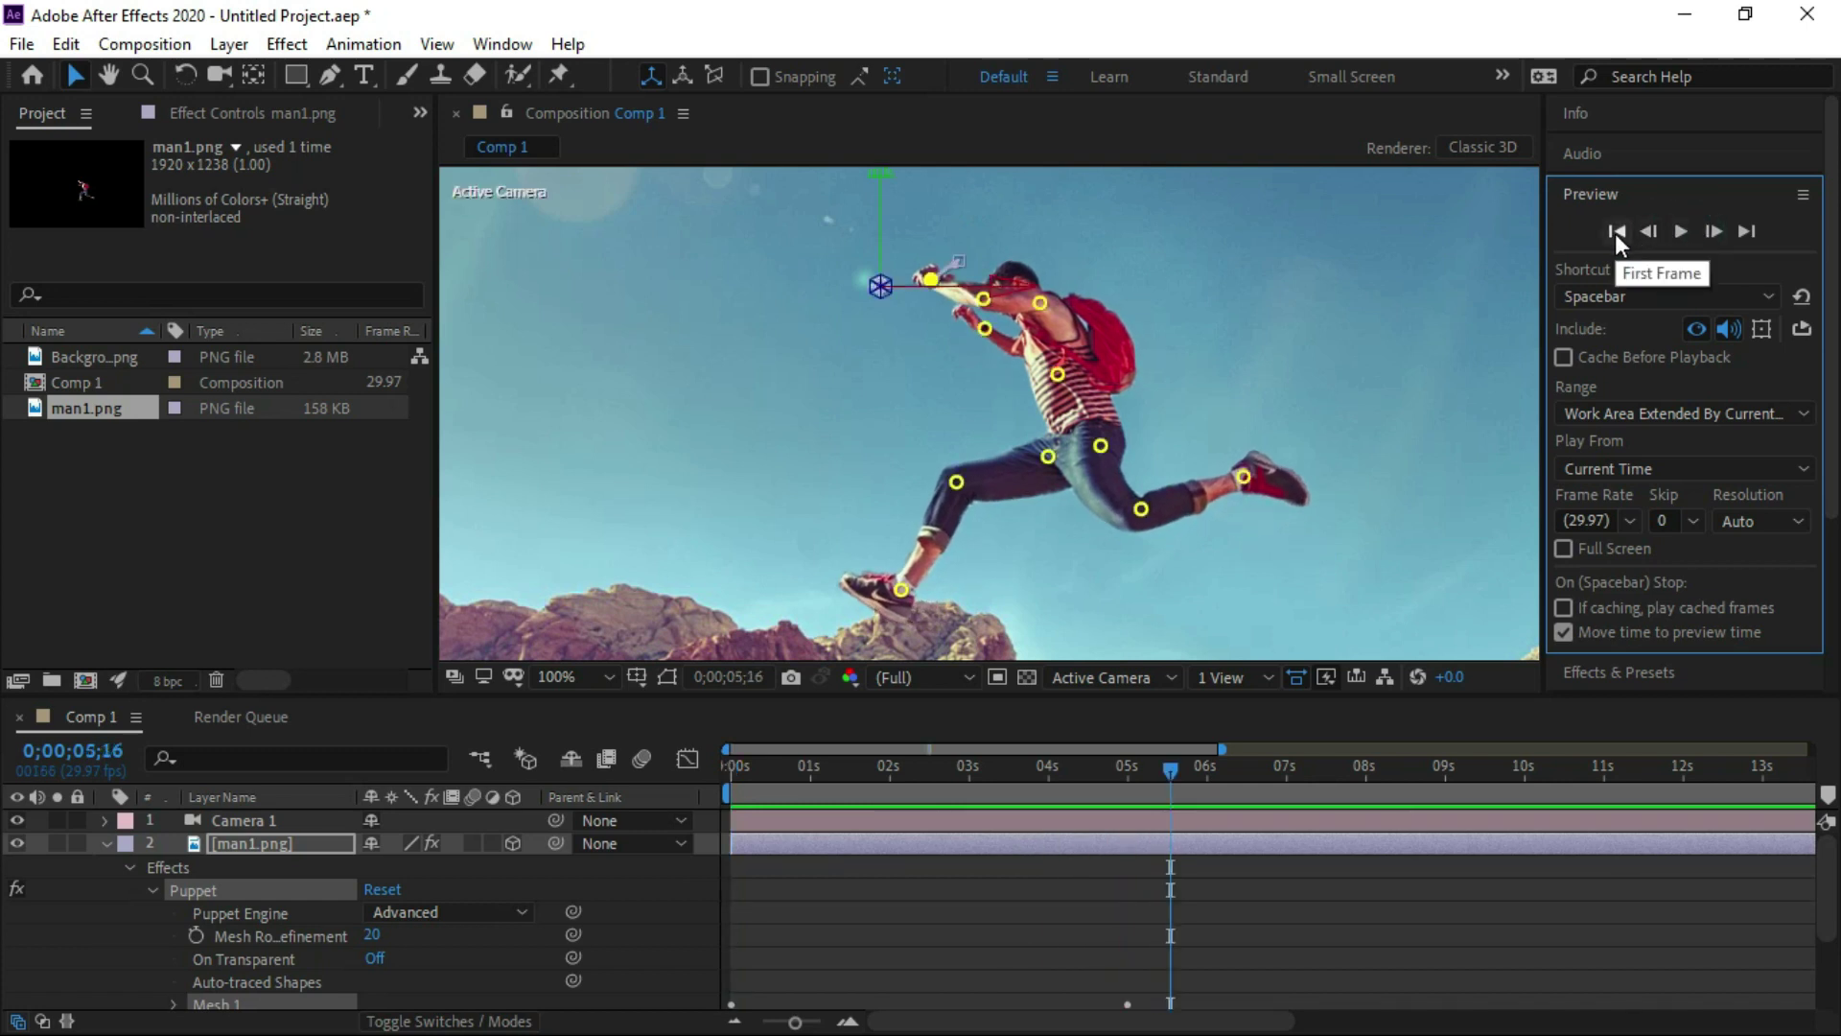
# - At the first frame, with the whole composition fitted in view, add Point of Interest and Position keyframes to Camera 1
pyautogui.click(1616, 233)
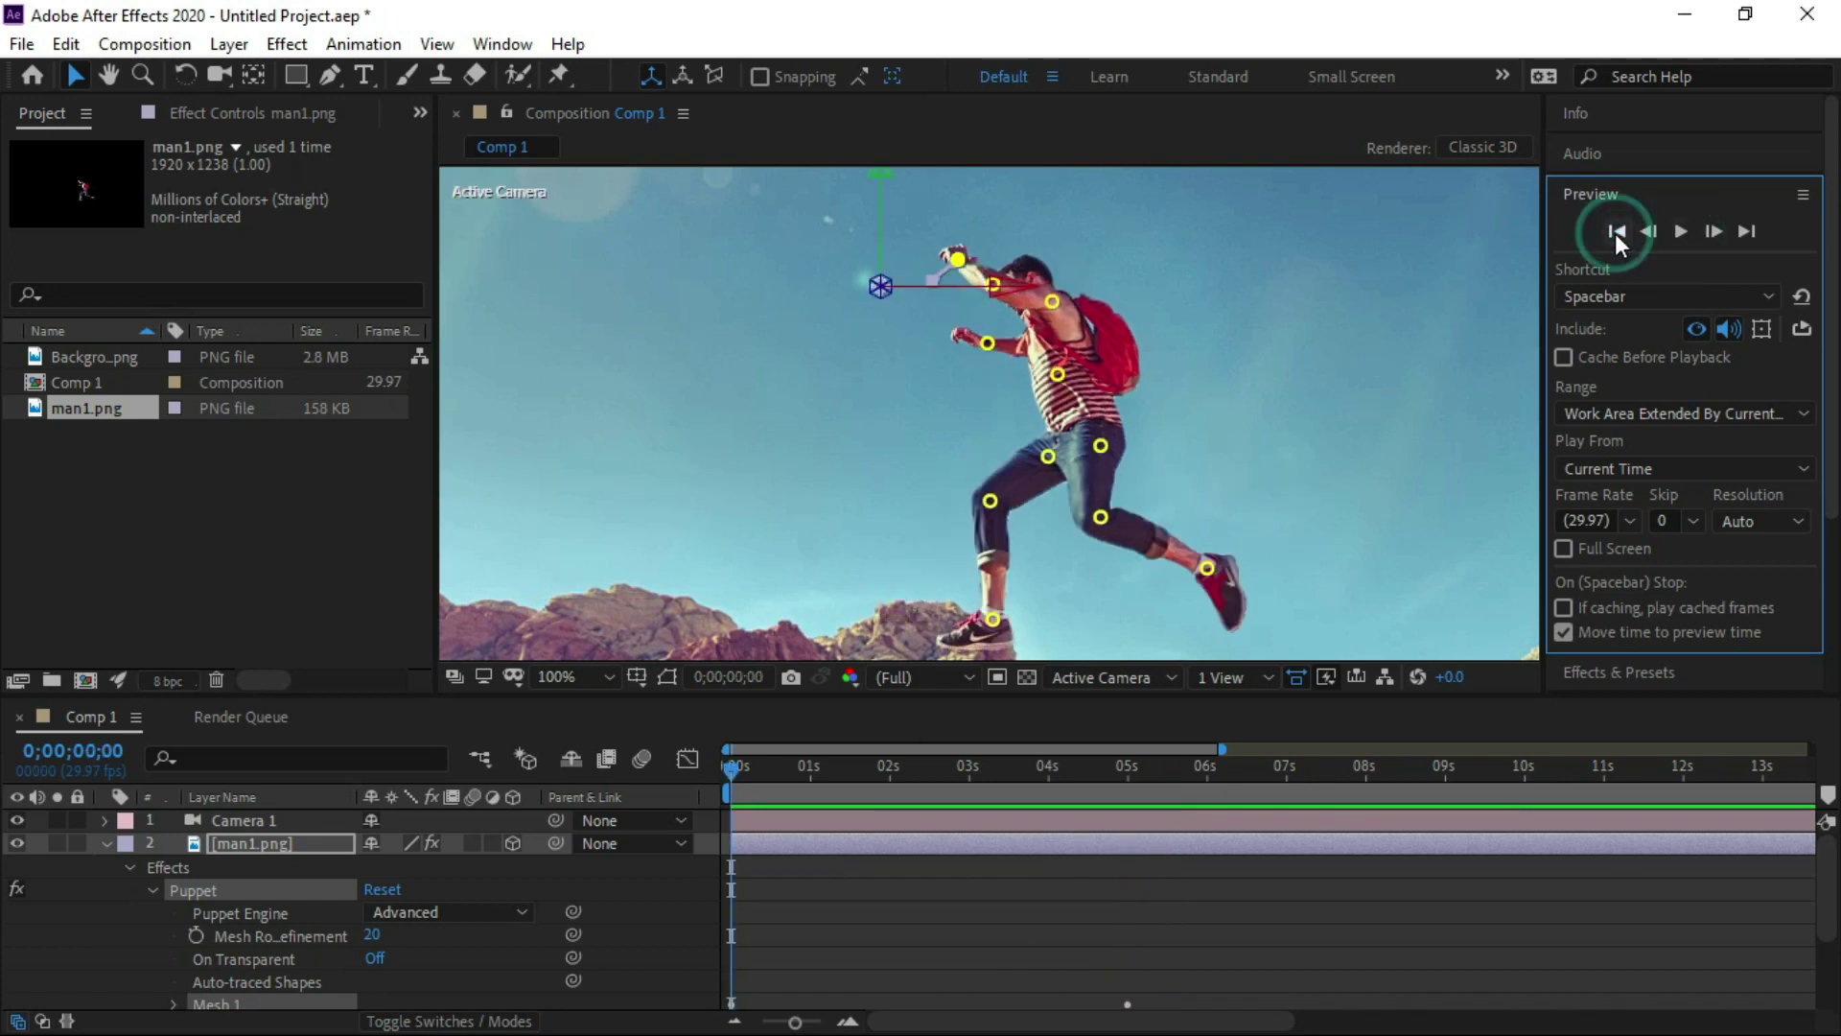
pyautogui.click(601, 685)
pyautogui.click(604, 226)
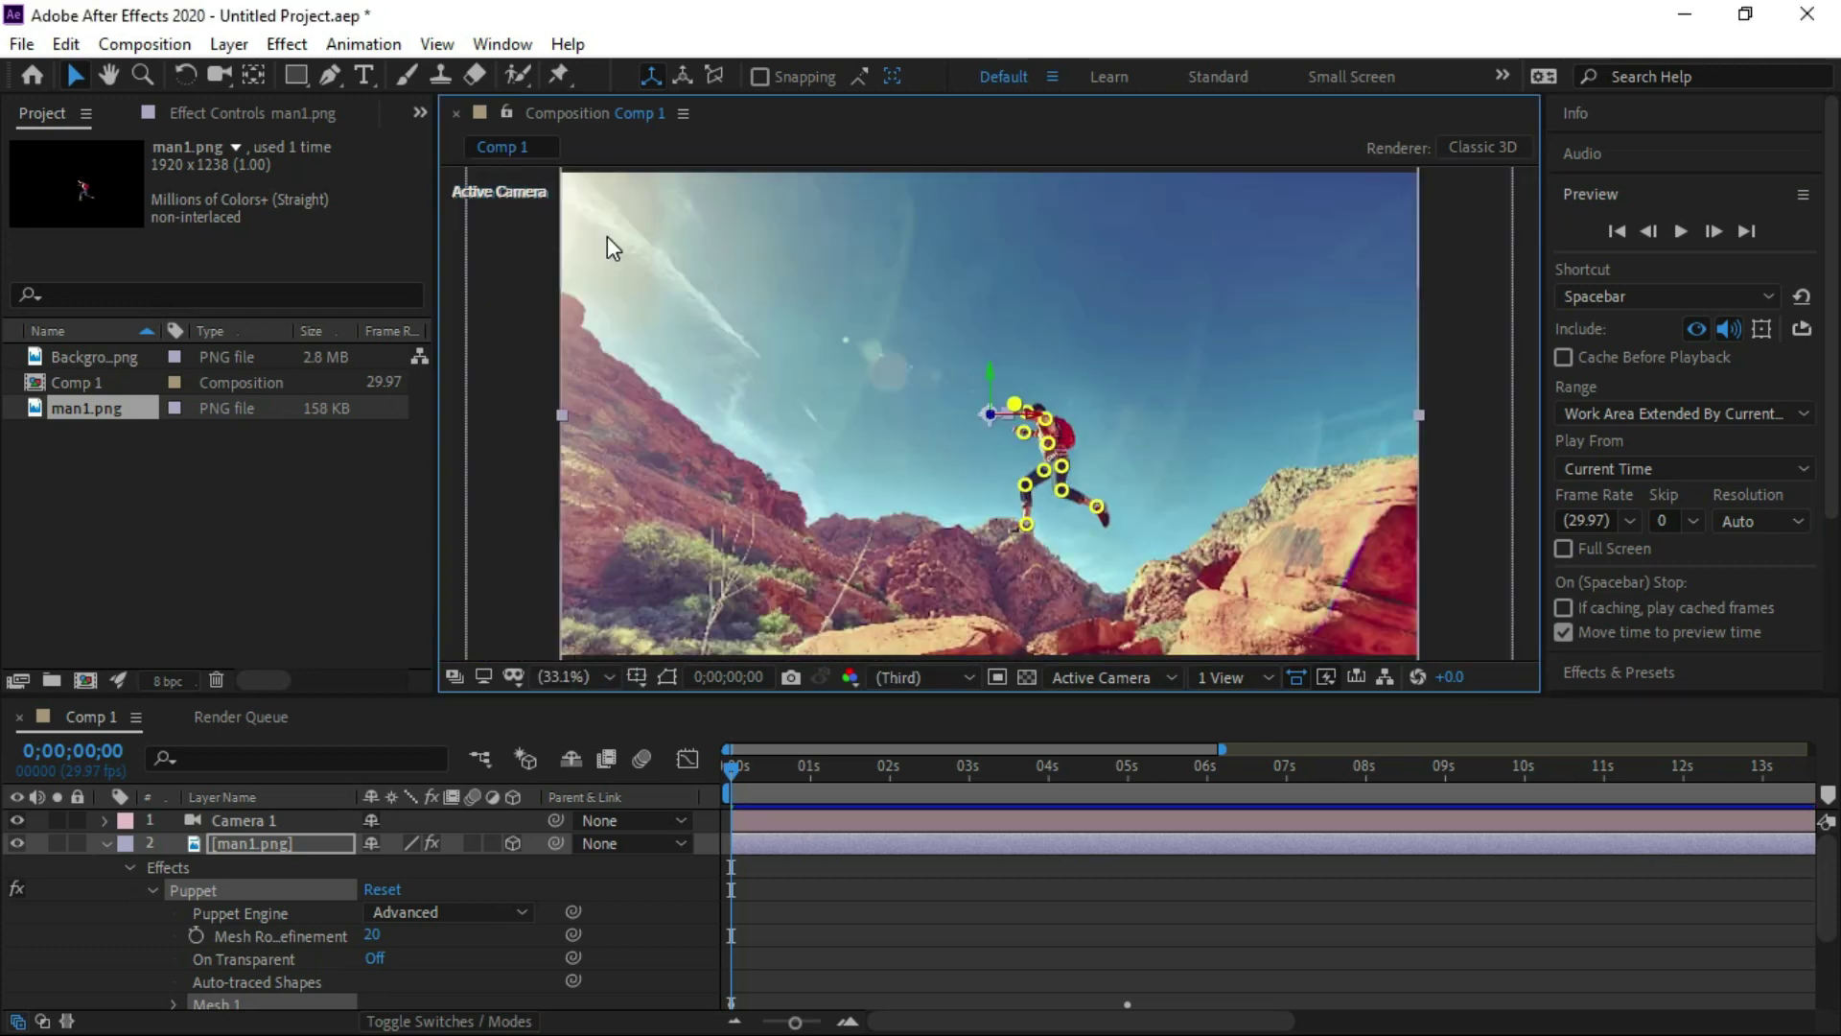
pyautogui.click(103, 844)
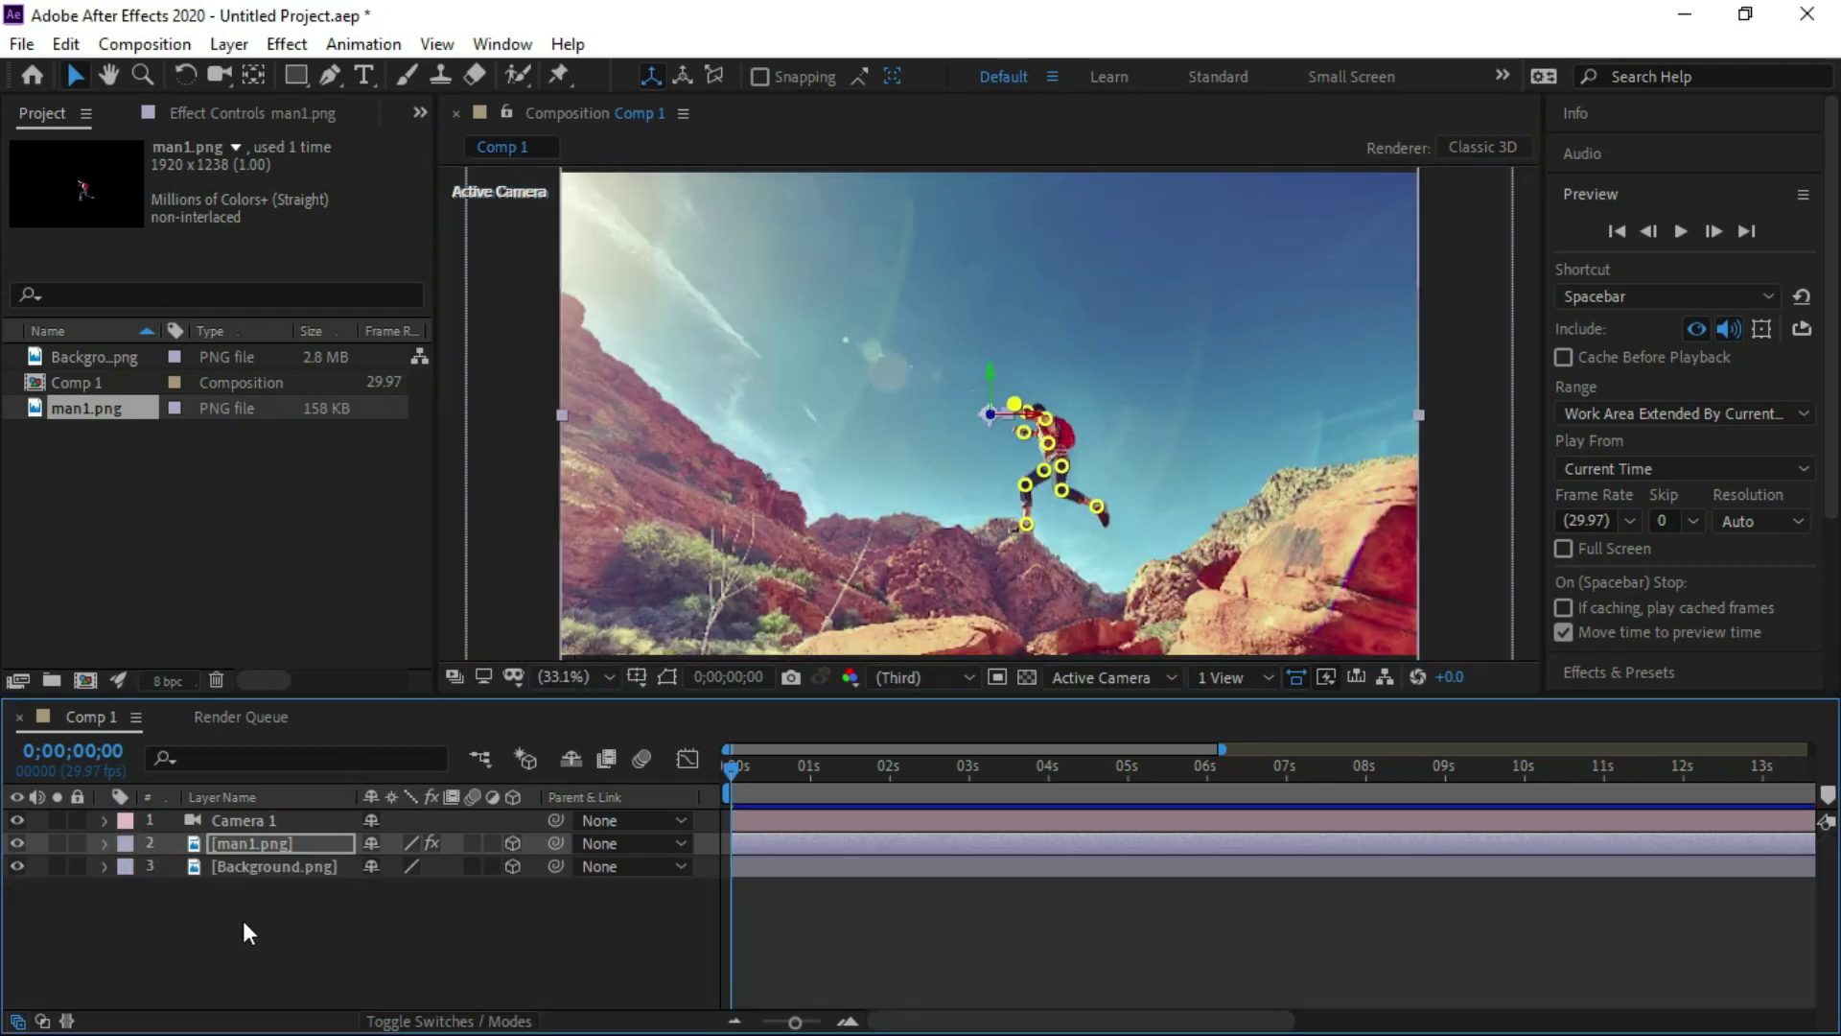
pyautogui.click(246, 821)
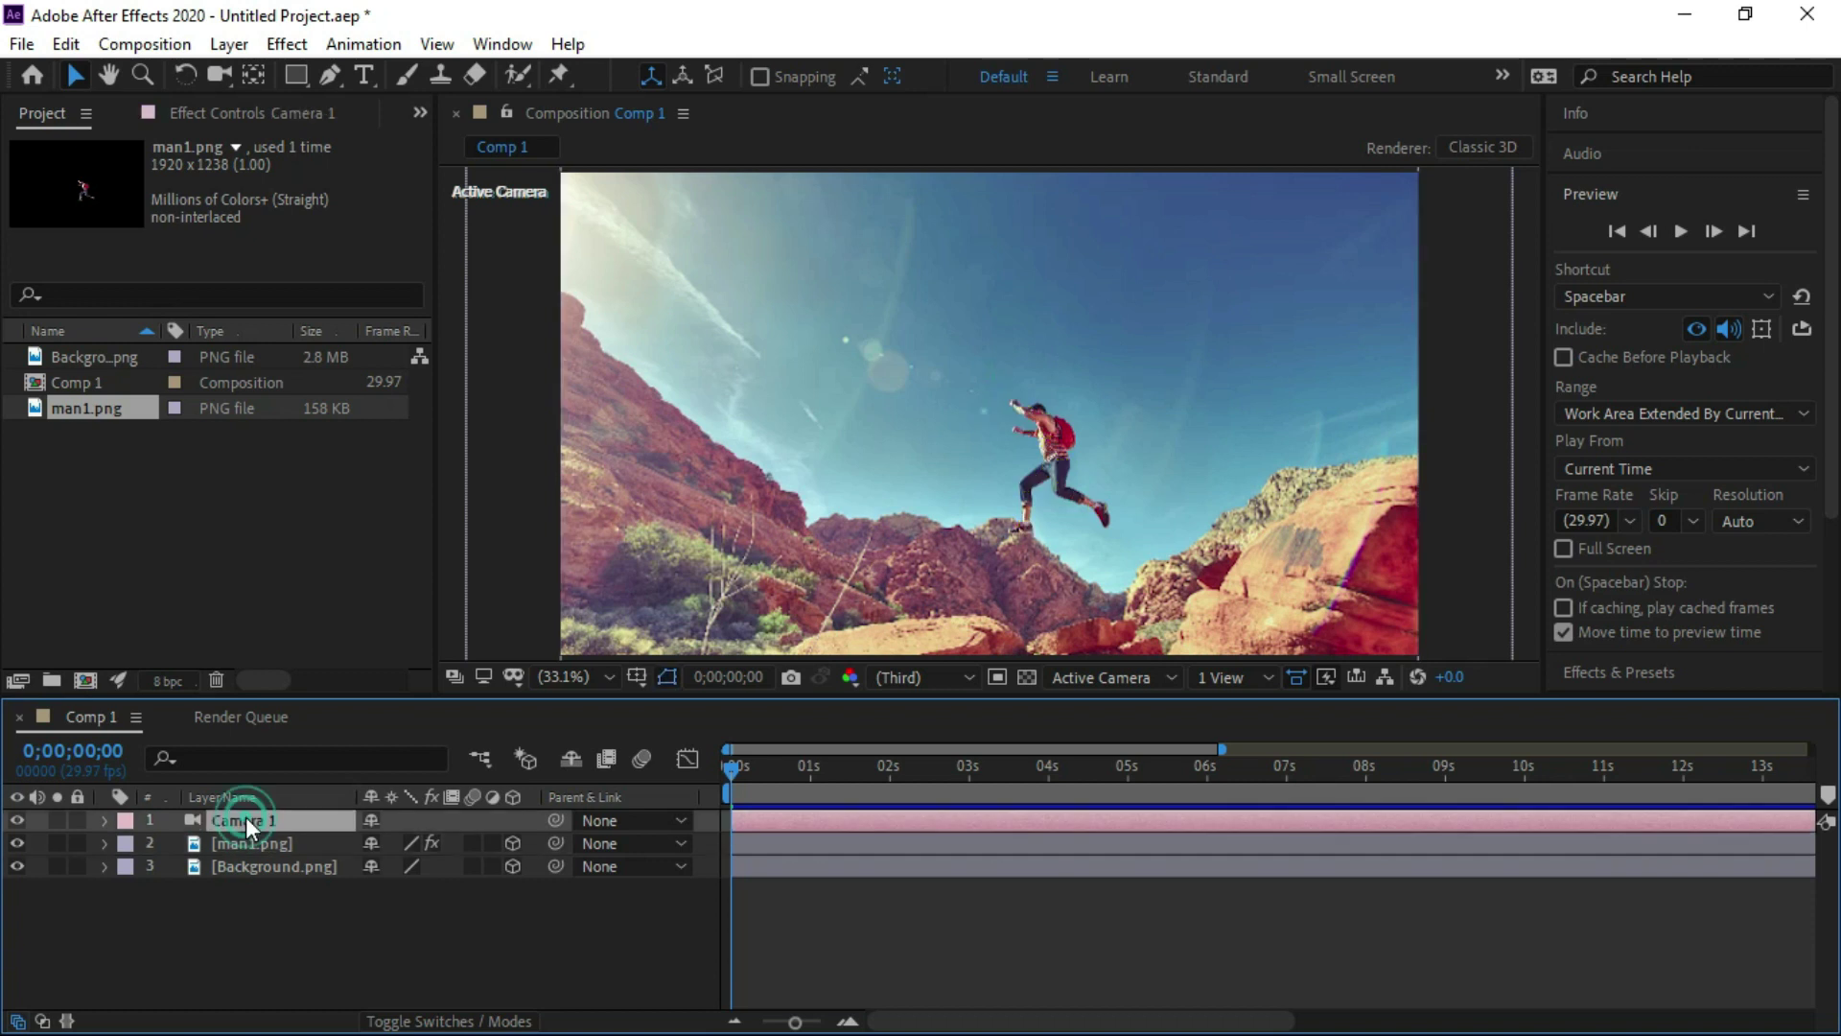
pyautogui.click(104, 821)
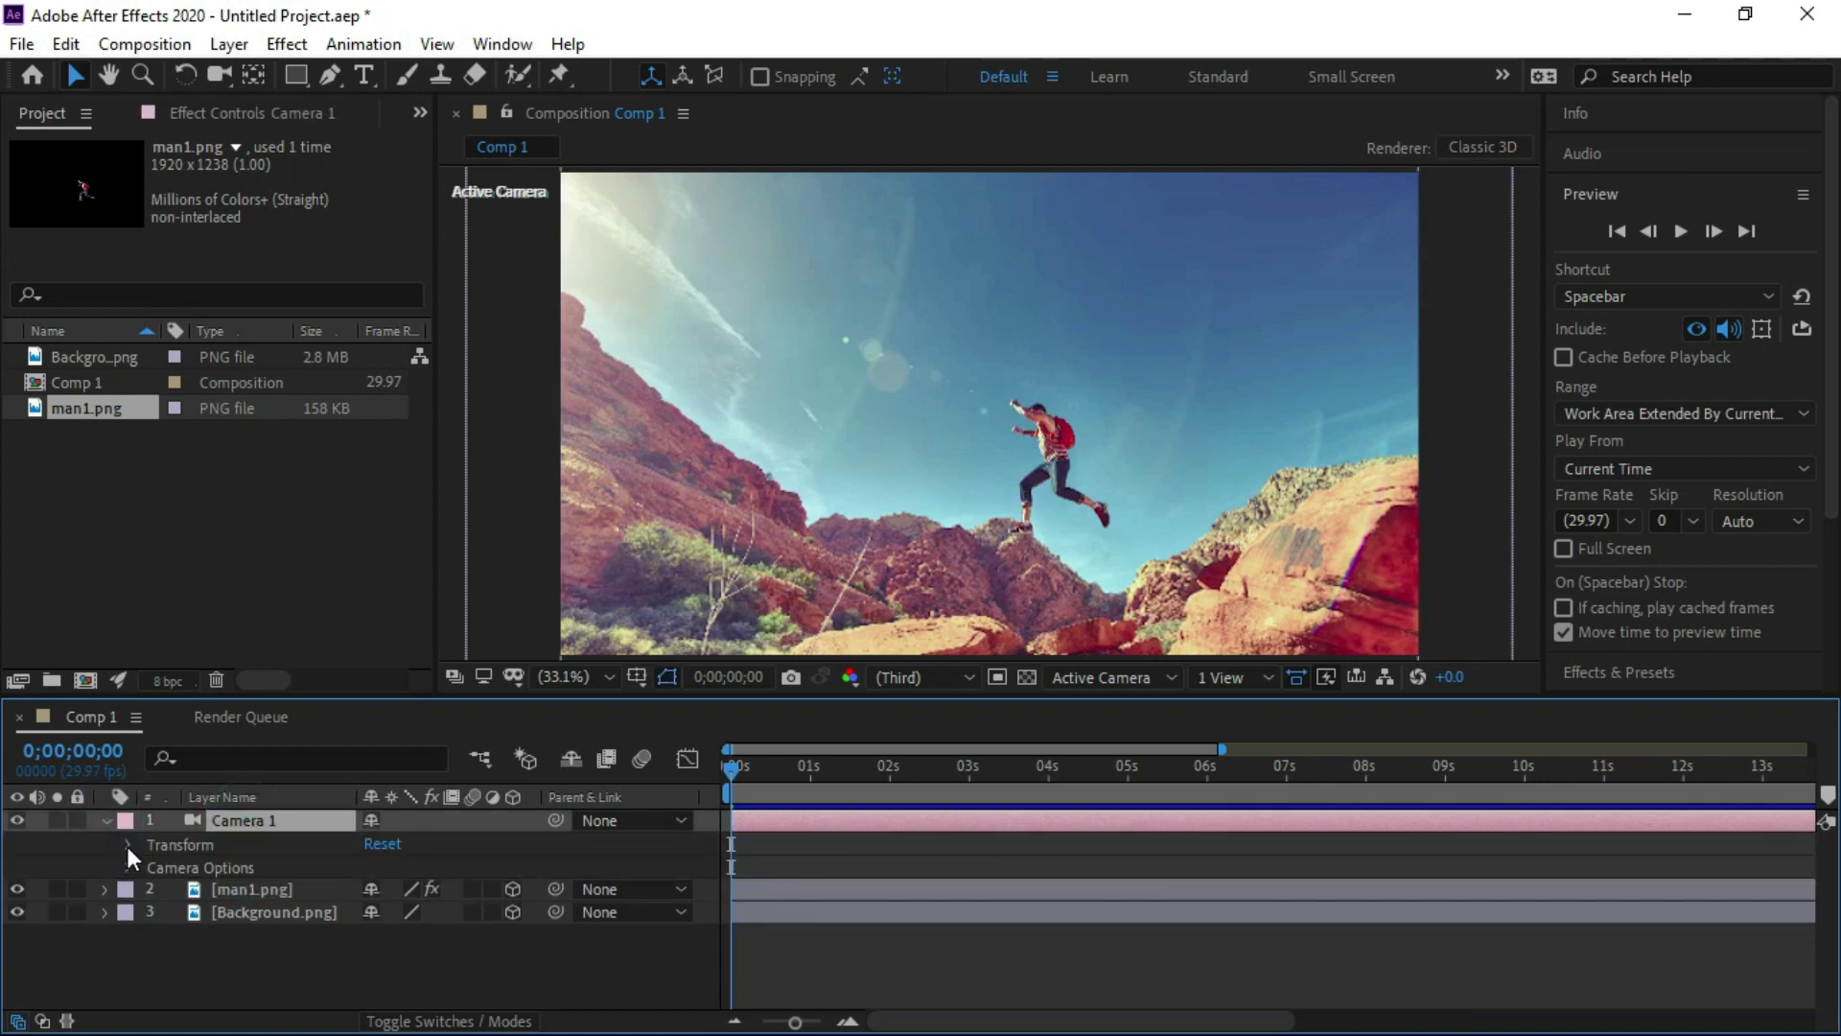
pyautogui.click(128, 845)
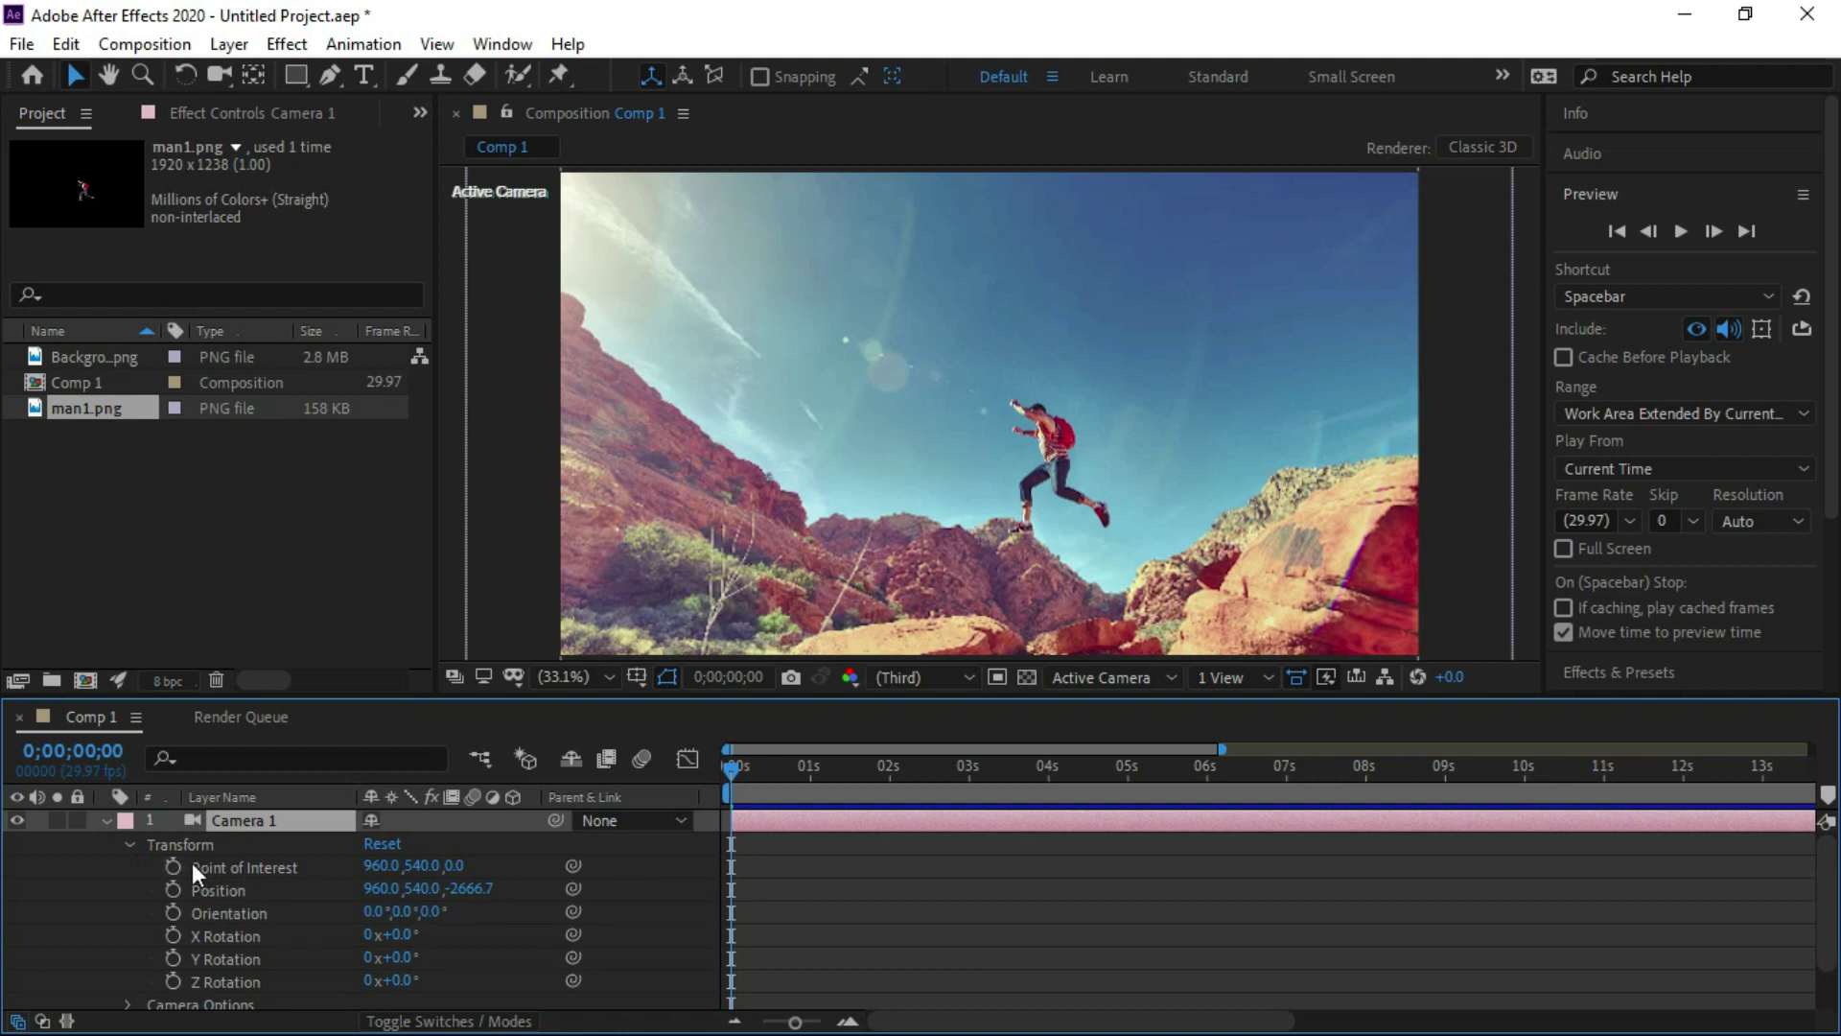
pyautogui.click(173, 866)
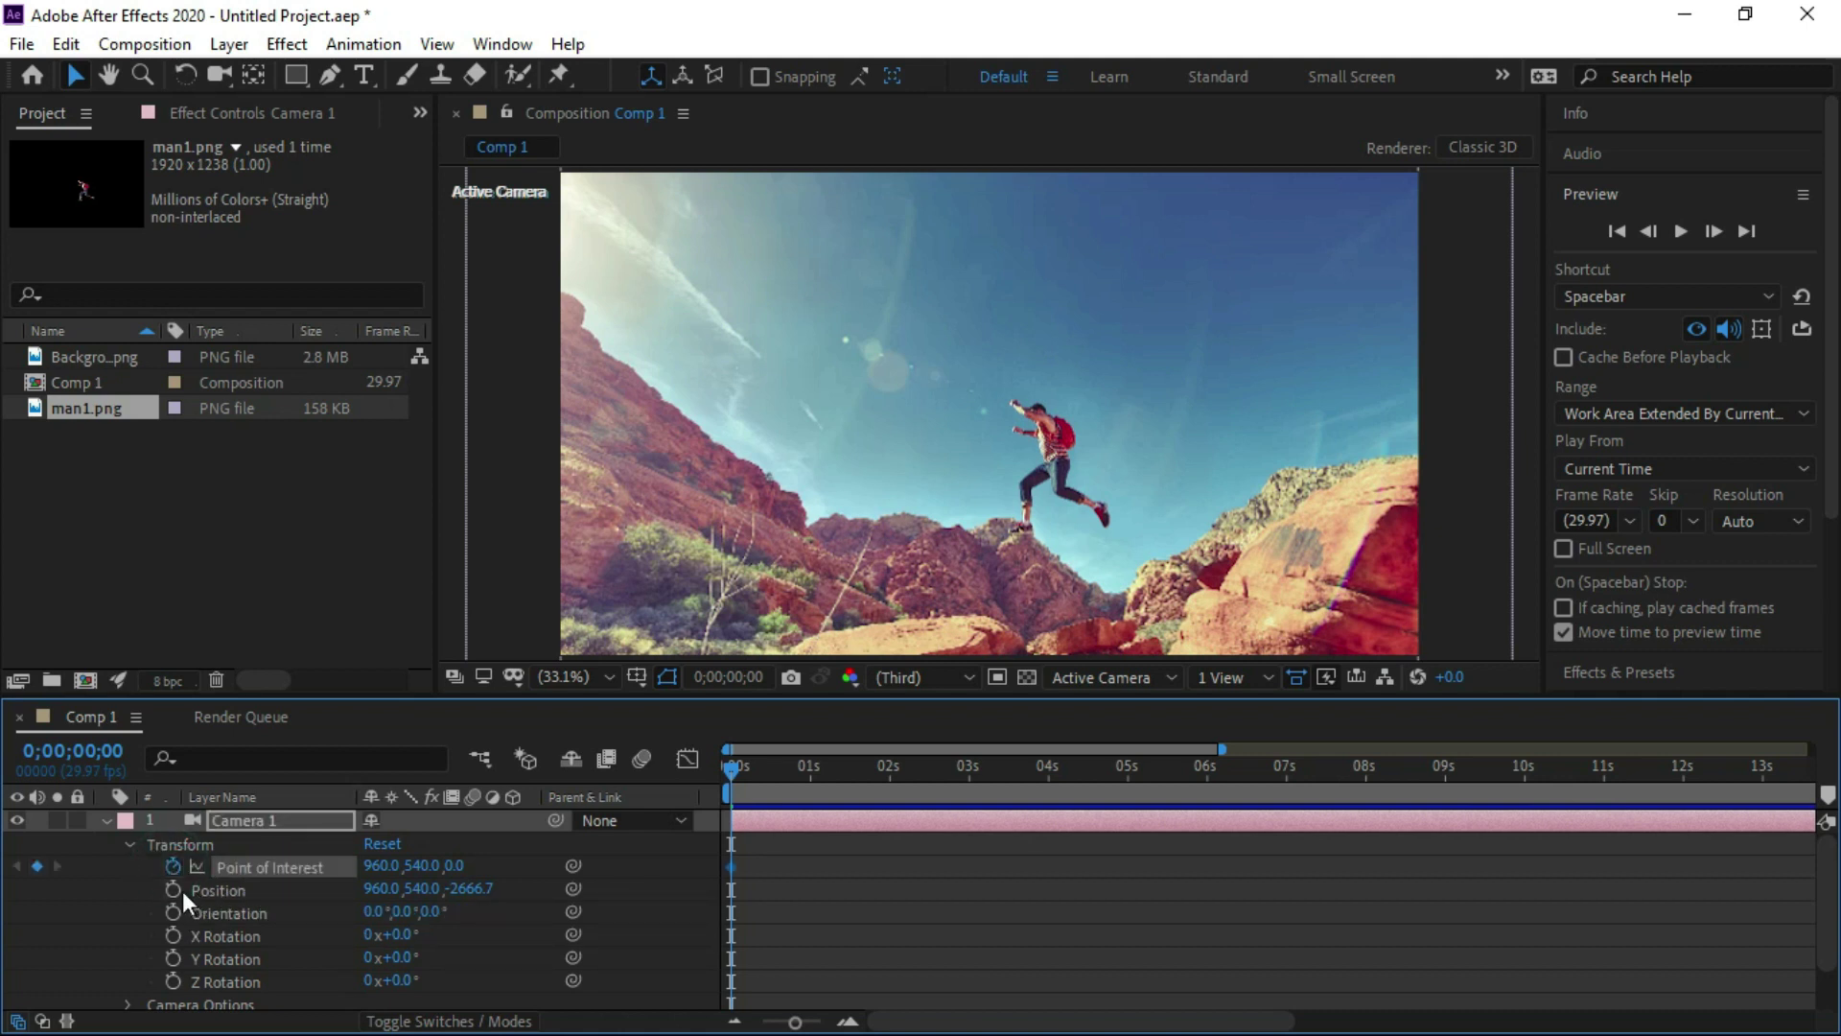
pyautogui.click(175, 890)
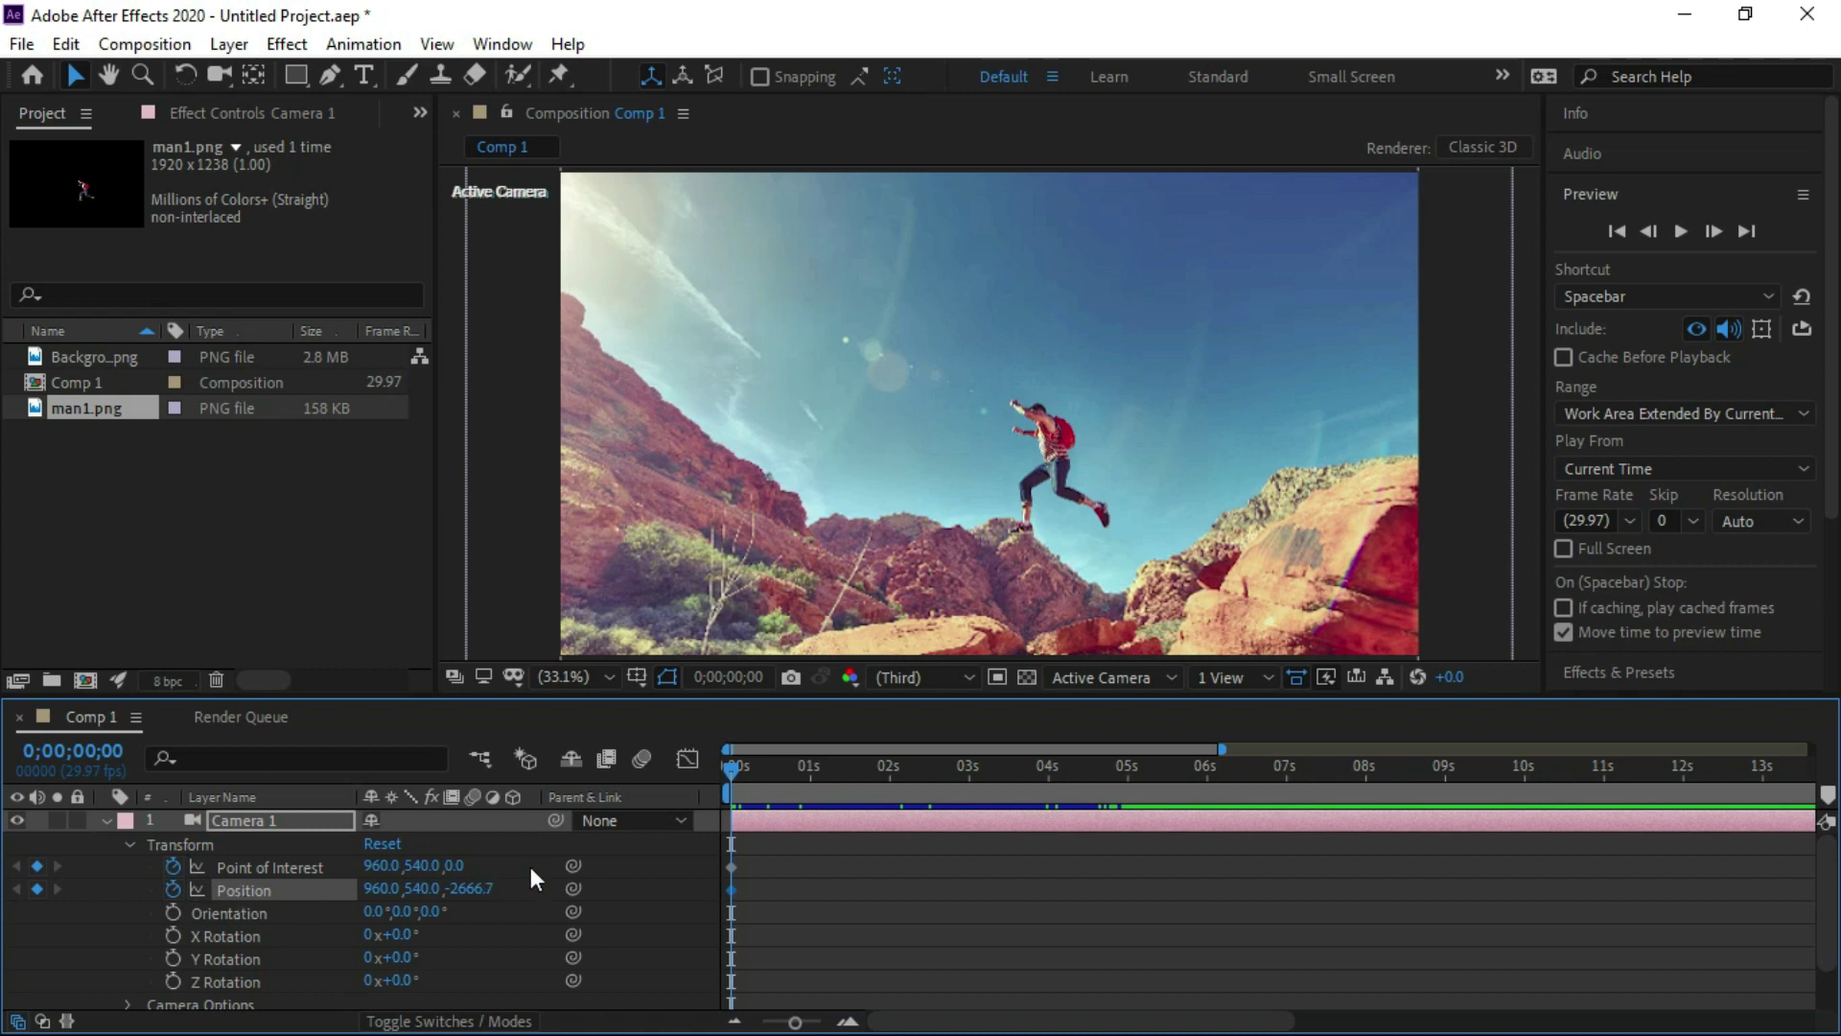
# - Animate Camera 1's X position from 1699 at the first frame to 241 at 5 seconds
pyautogui.moveTo(381, 893); pyautogui.dragTo(554, 902)
pyautogui.click(381, 892)
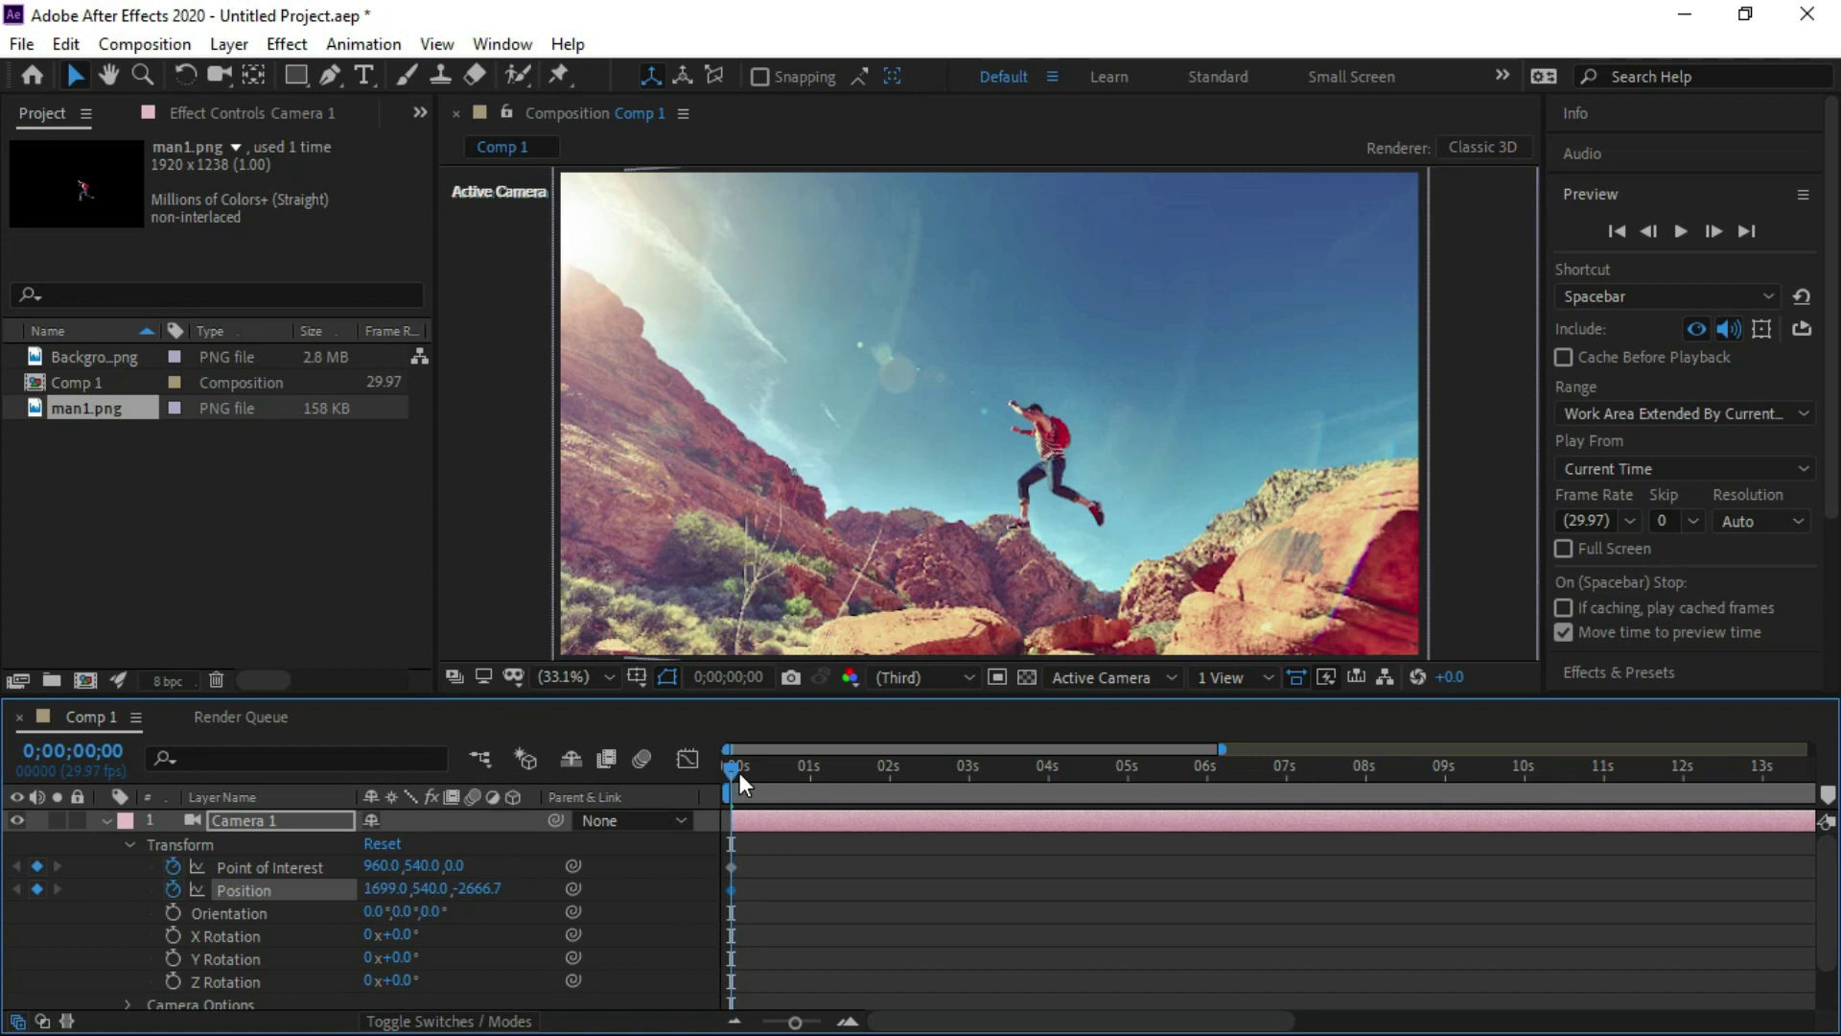
pyautogui.moveTo(734, 771); pyautogui.dragTo(1130, 794)
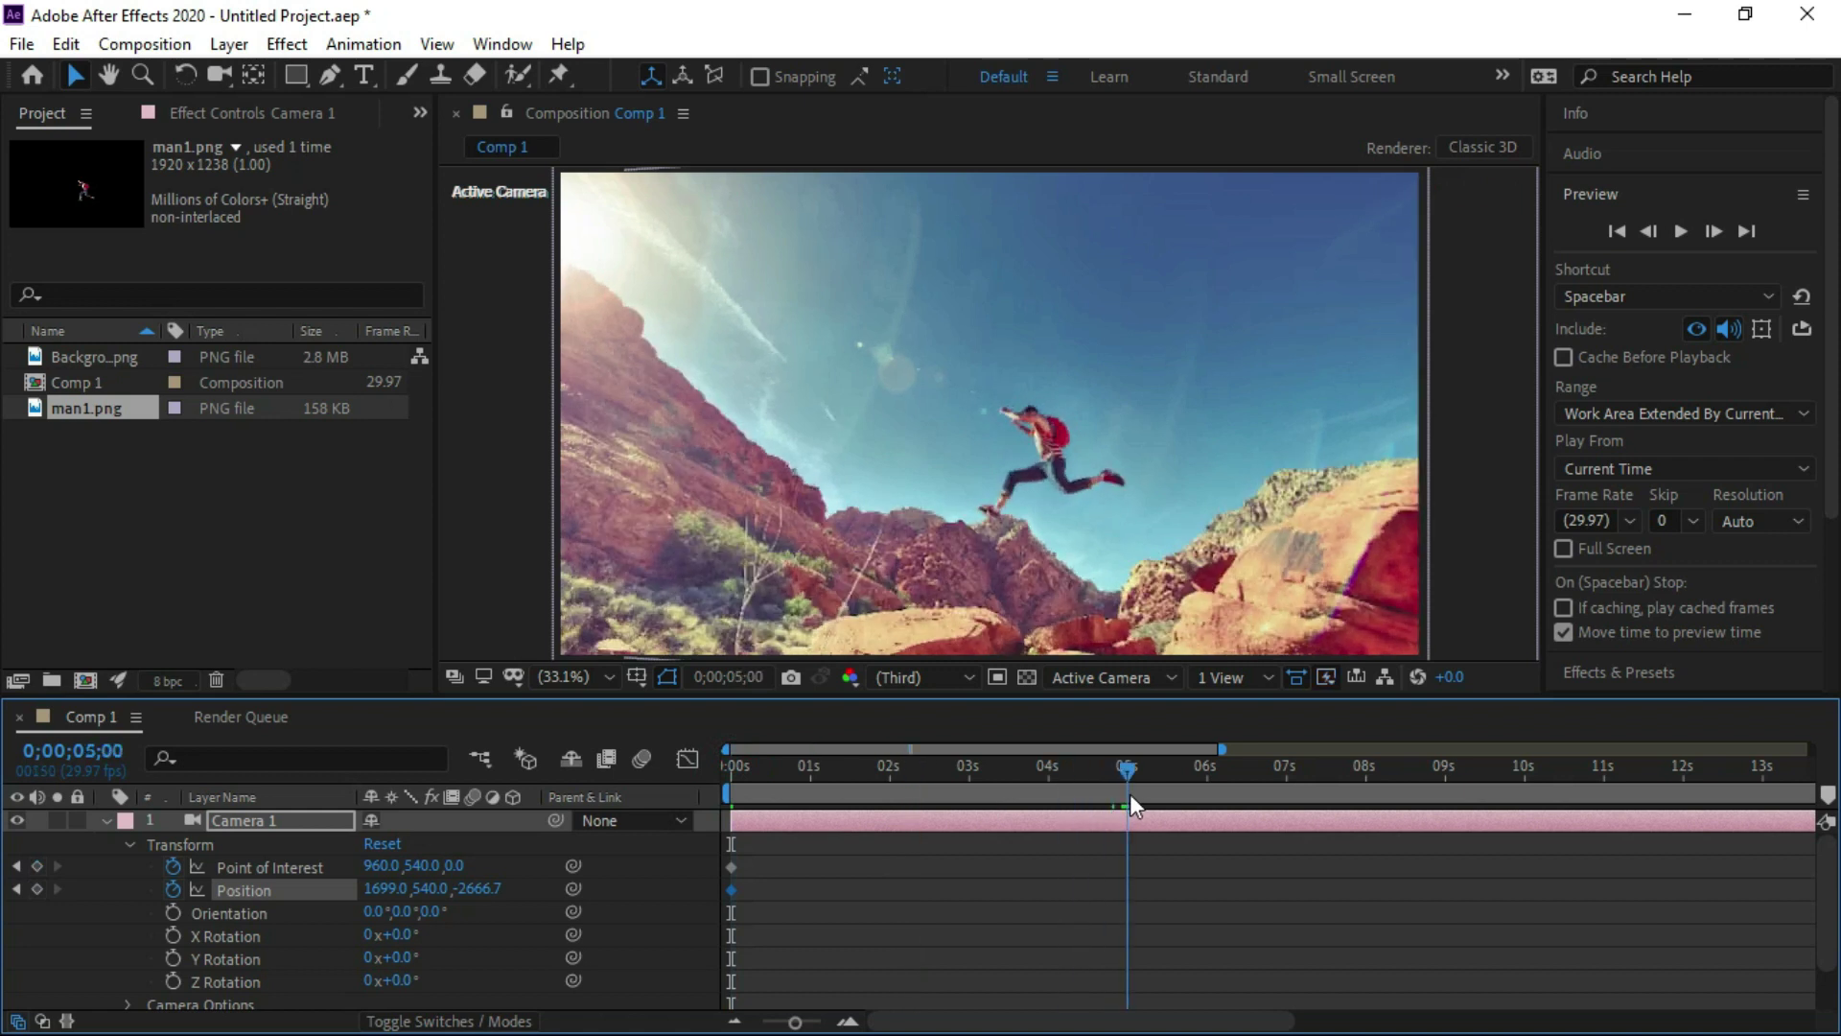
pyautogui.click(387, 888)
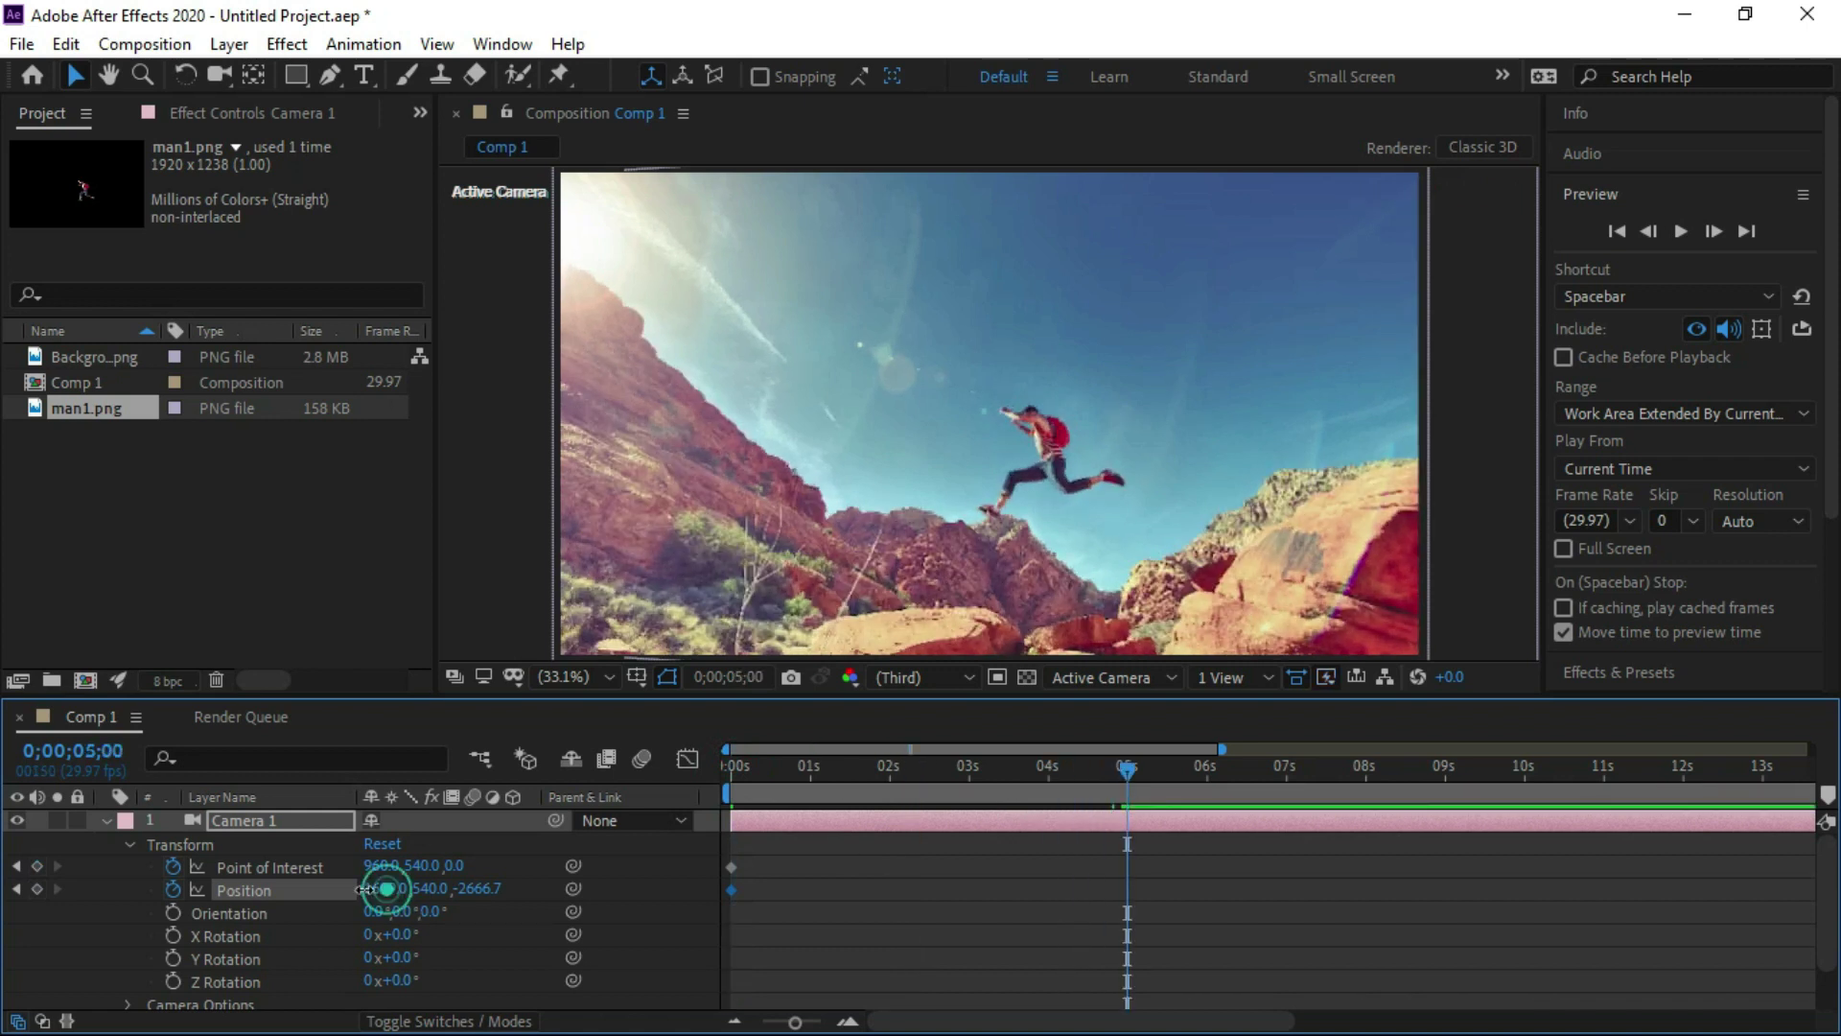
pyautogui.moveTo(387, 888); pyautogui.dragTo(1500, 653)
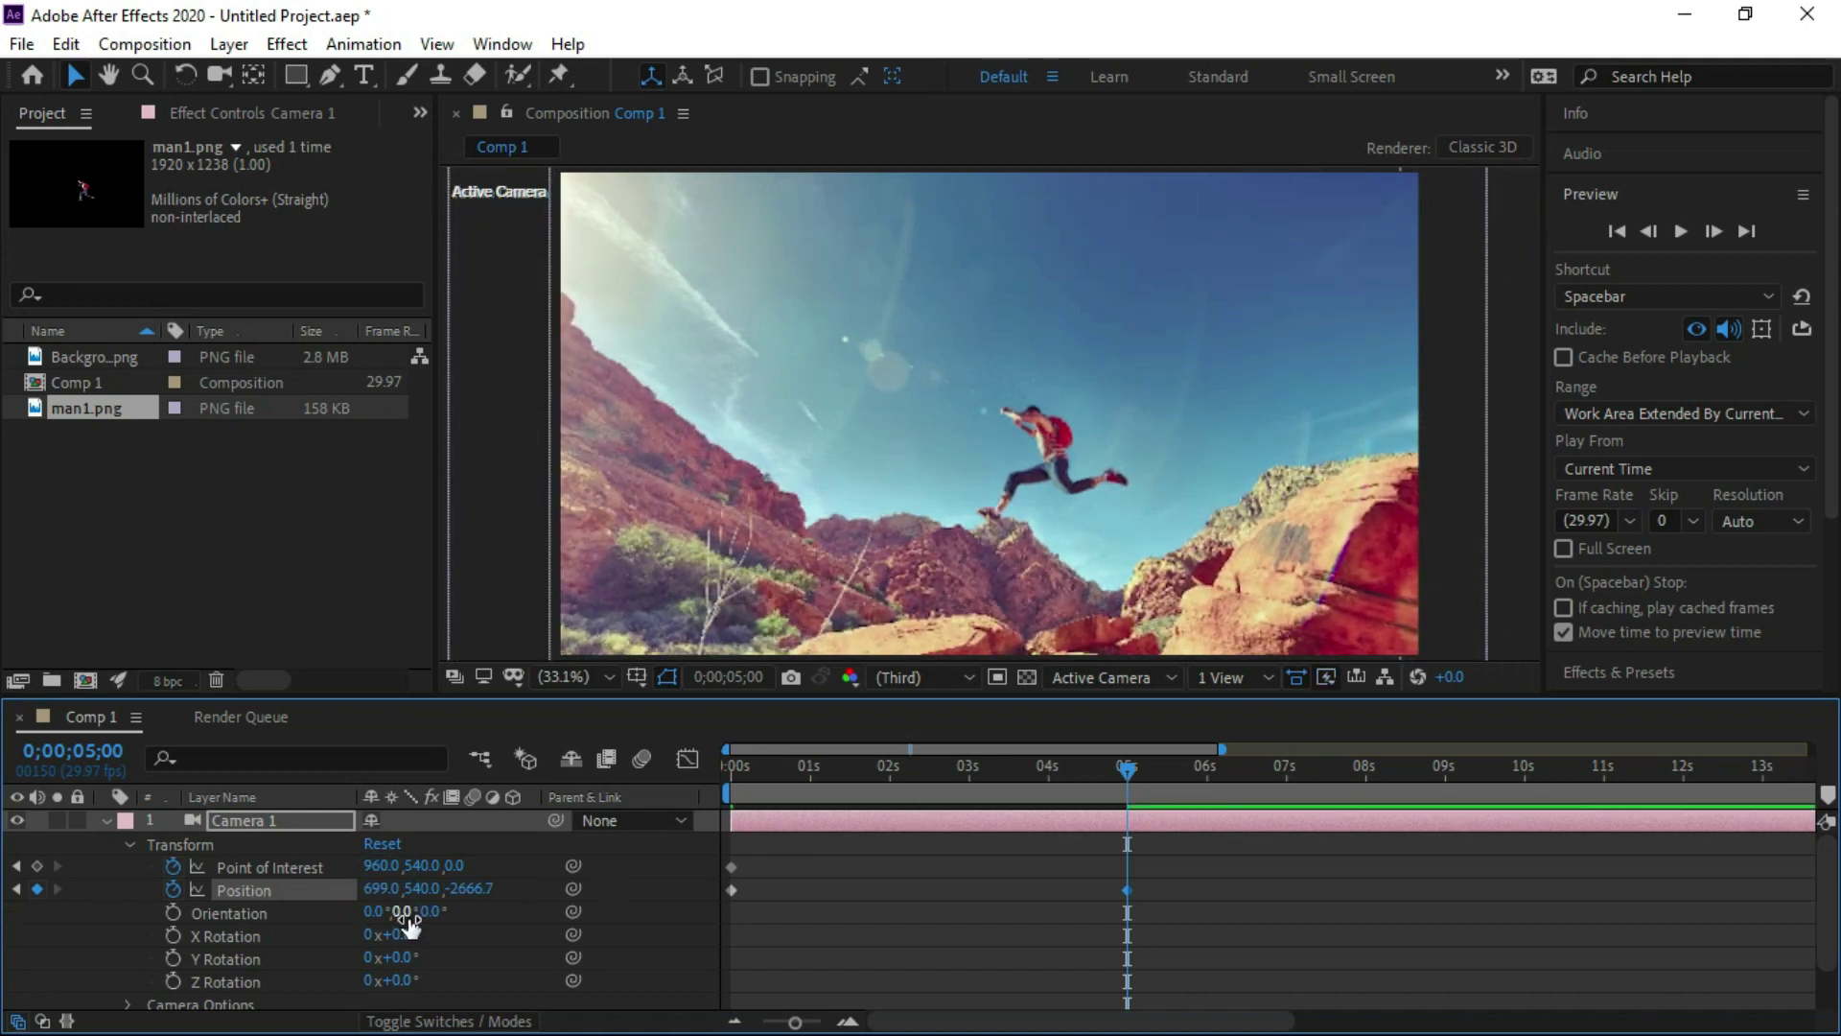
pyautogui.moveTo(374, 890); pyautogui.dragTo(1418, 728)
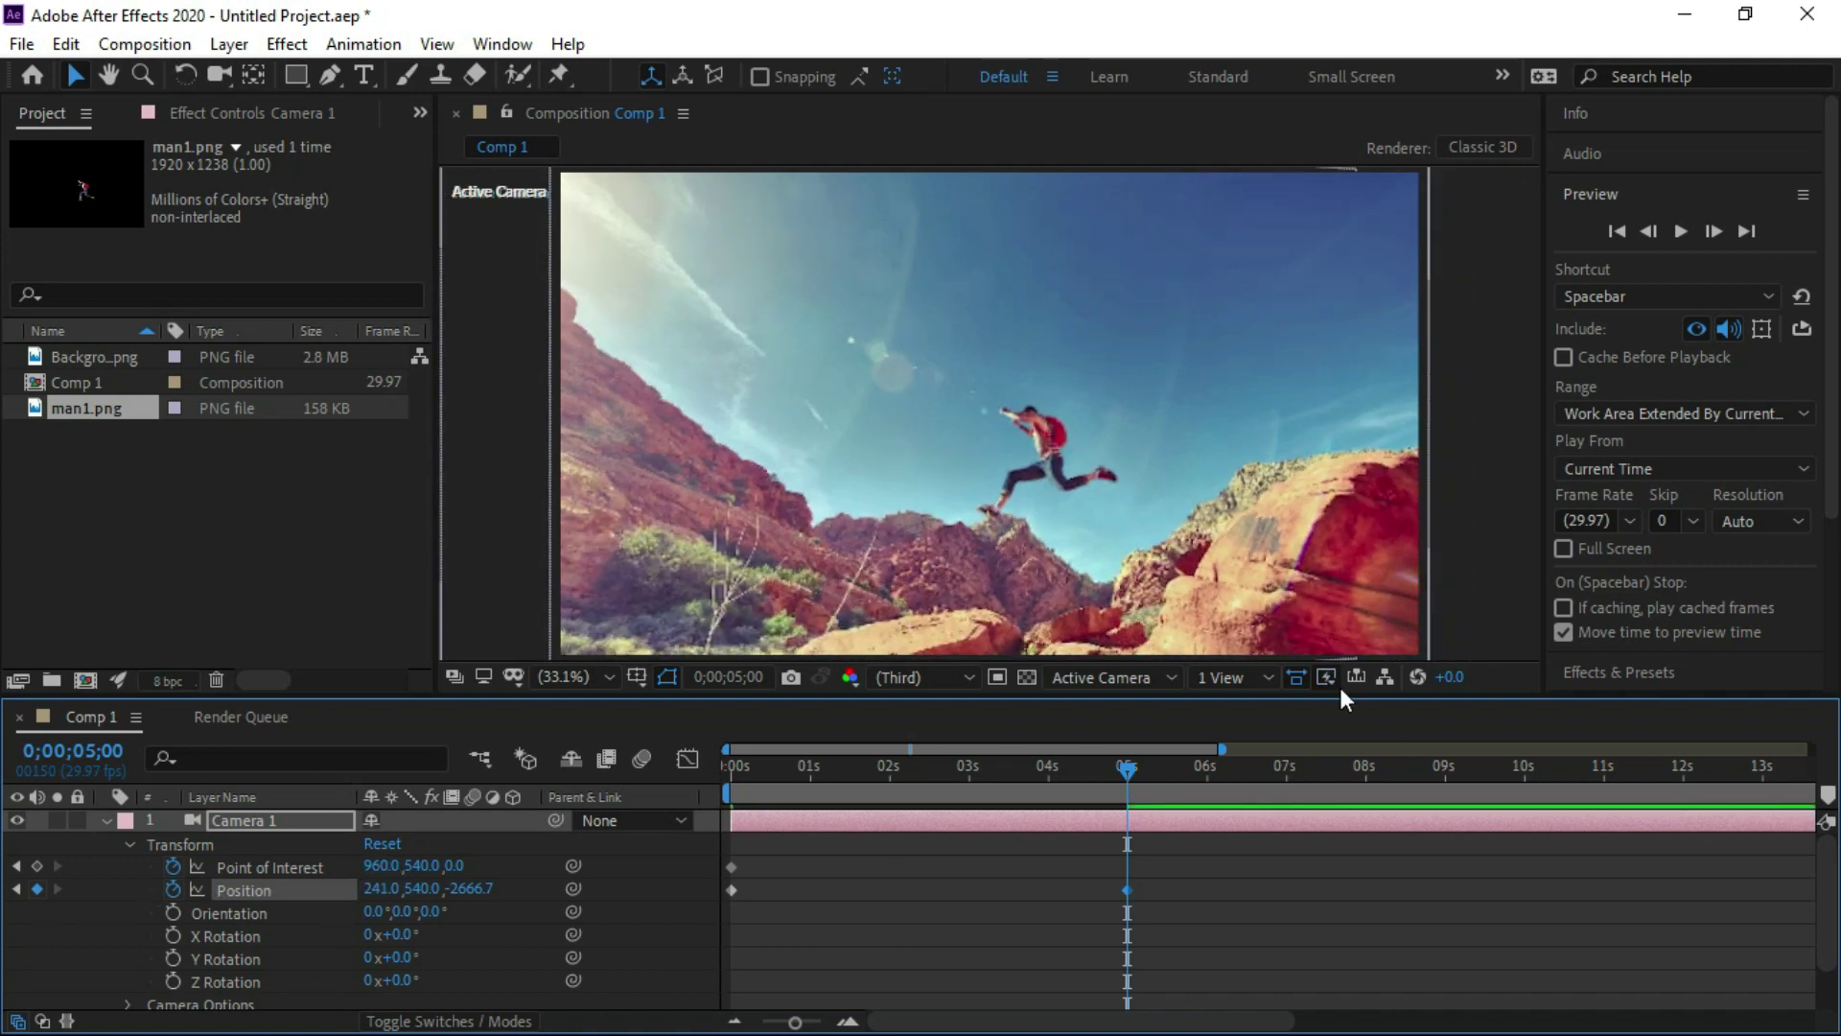
# - Collapse and deselect the Camera 1 layer, then preview the camera move from the first frame
pyautogui.click(103, 820)
pyautogui.click(215, 916)
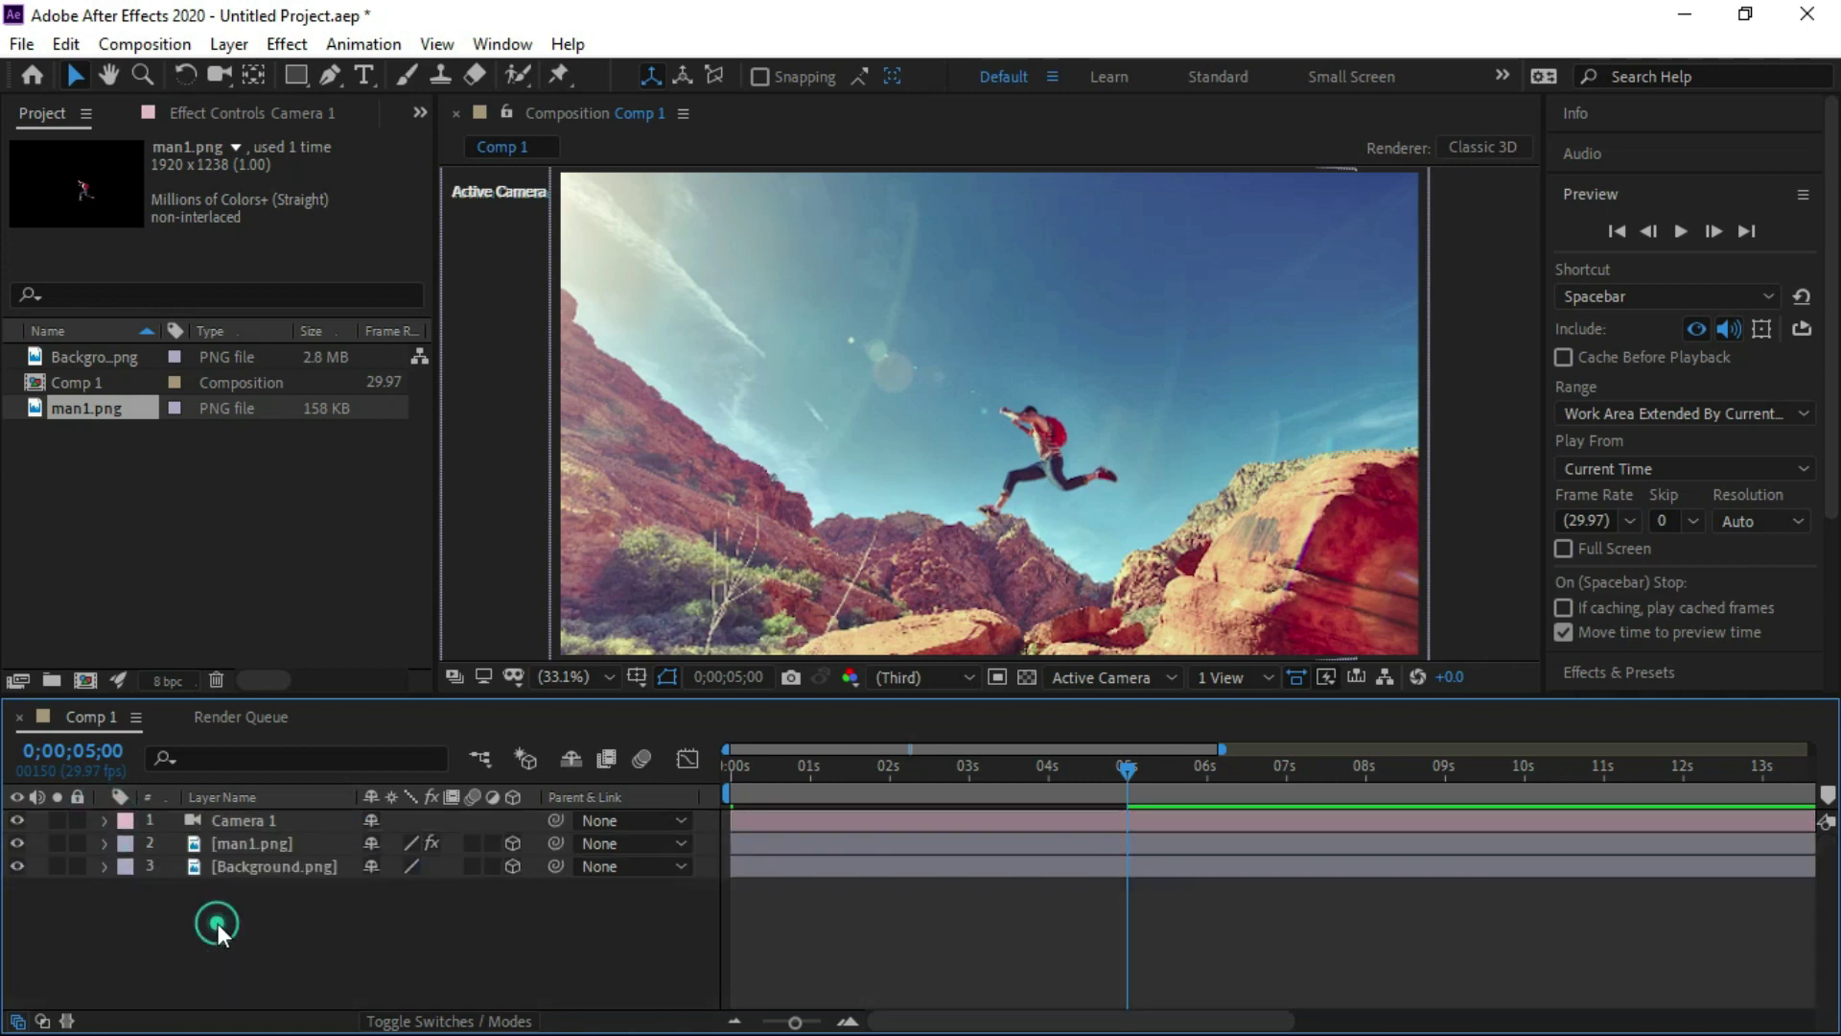
pyautogui.click(1617, 232)
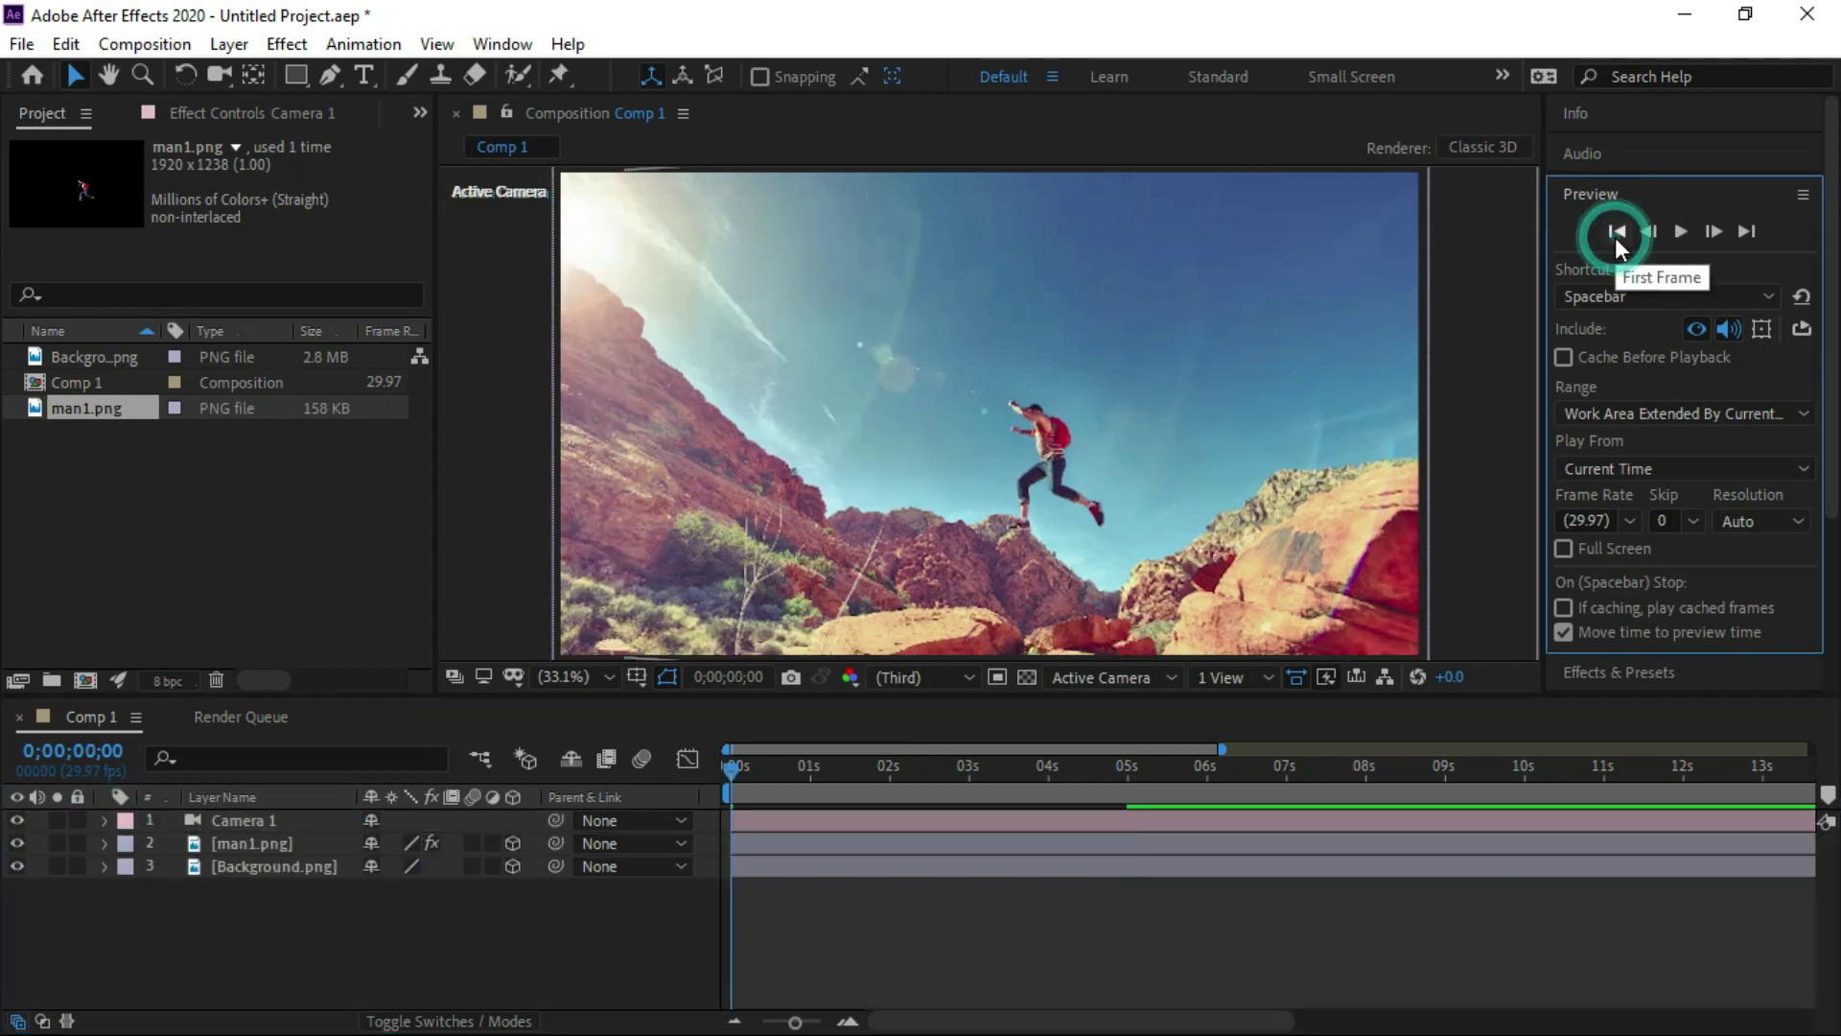
pyautogui.click(1683, 234)
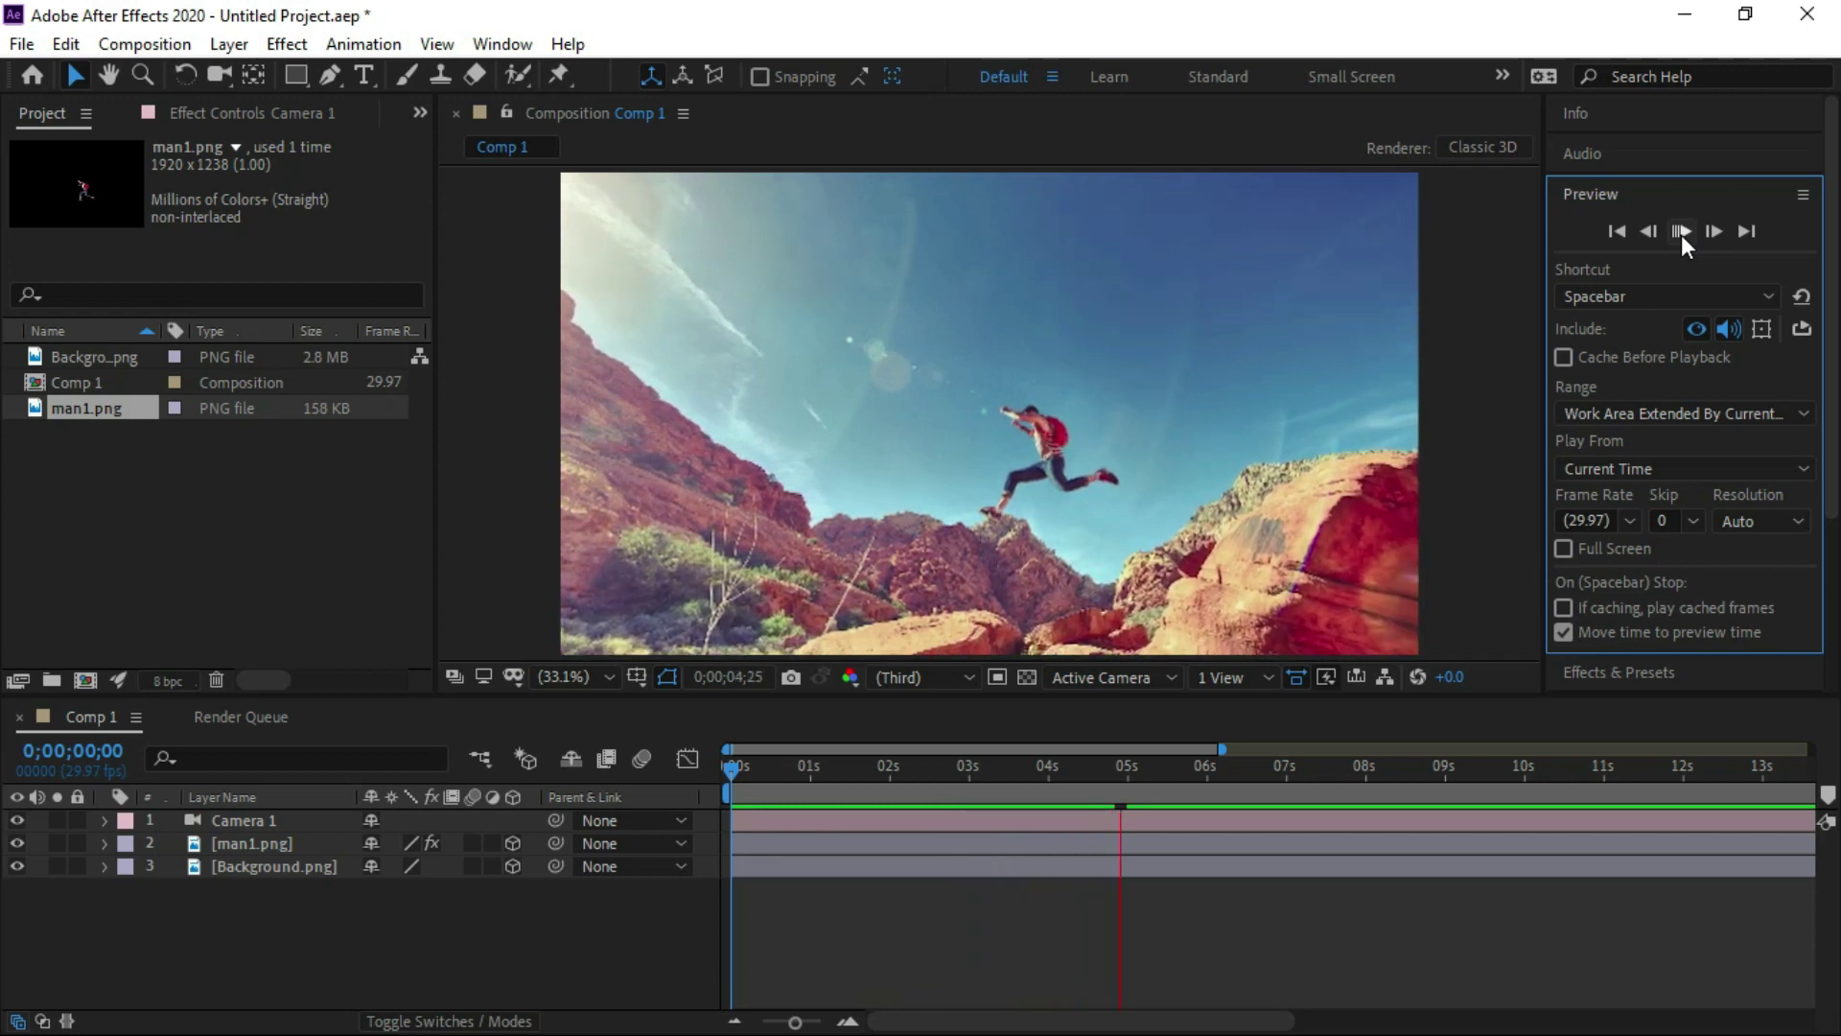
pyautogui.click(1682, 234)
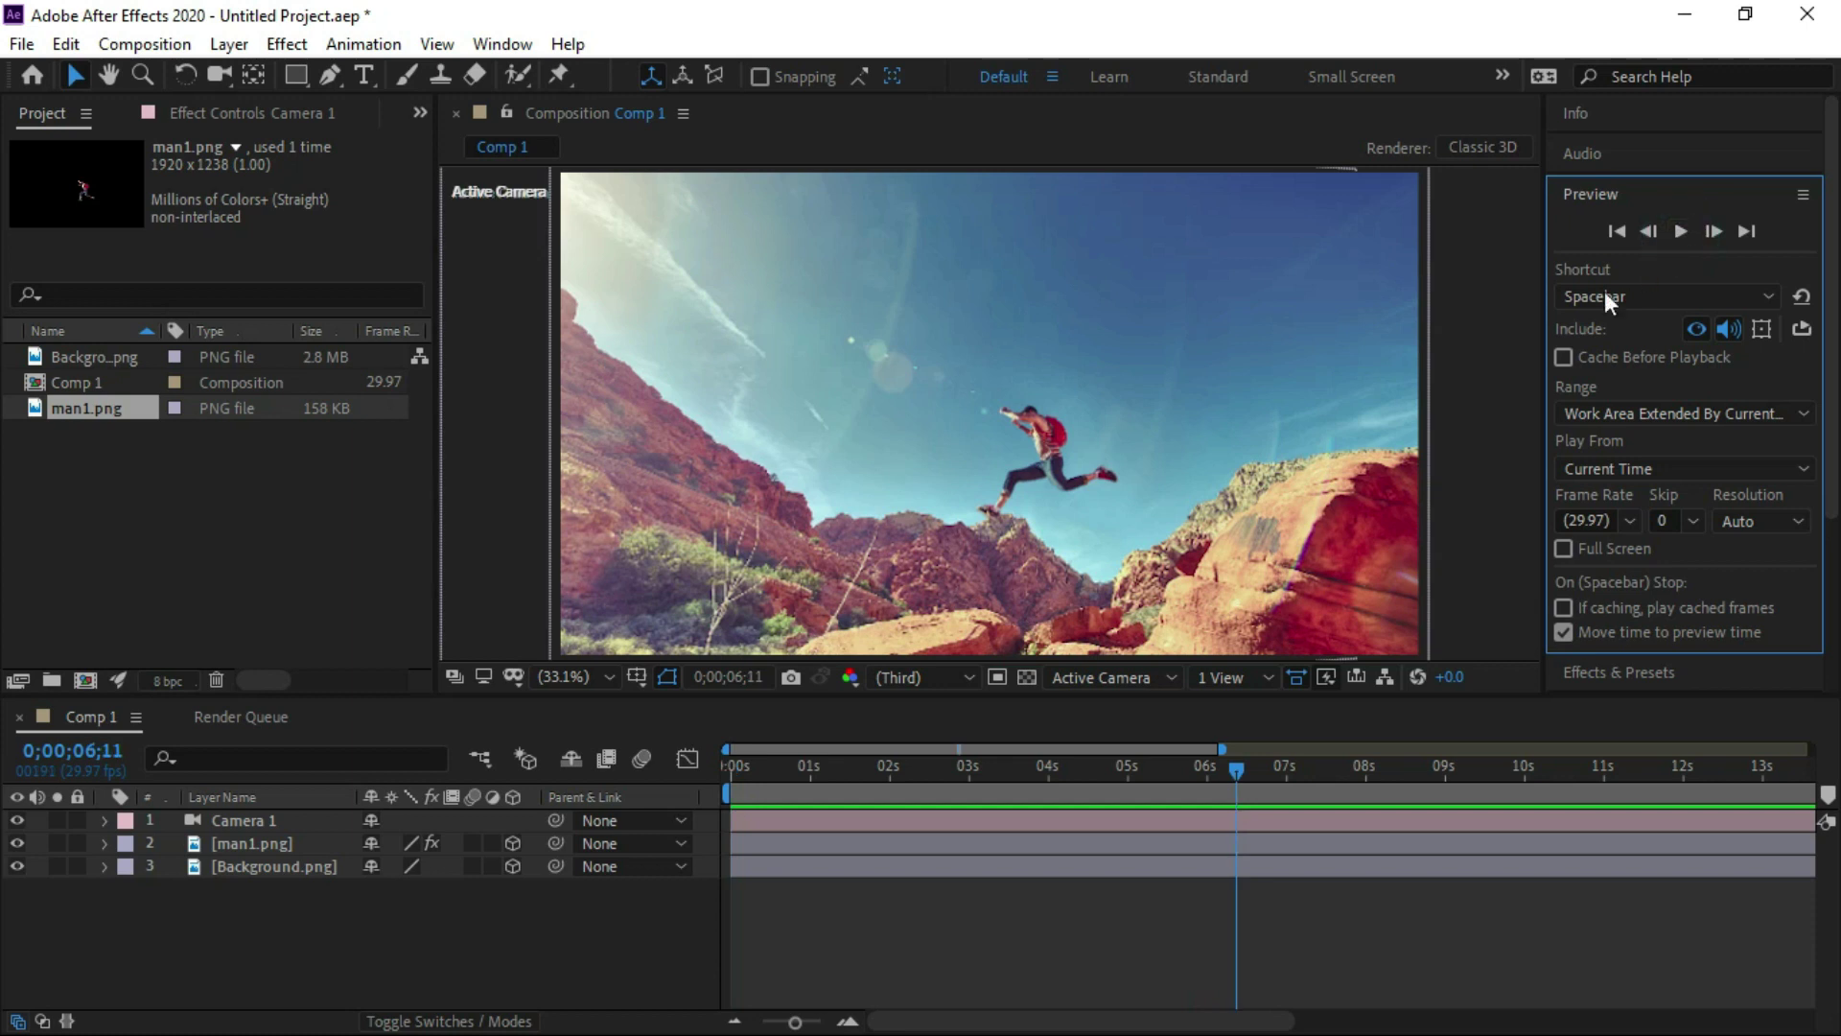
# - Shorten the end of Comp 1's work area from the composition's end to about 6 seconds
pyautogui.moveTo(1205, 1019); pyautogui.dragTo(1723, 1019)
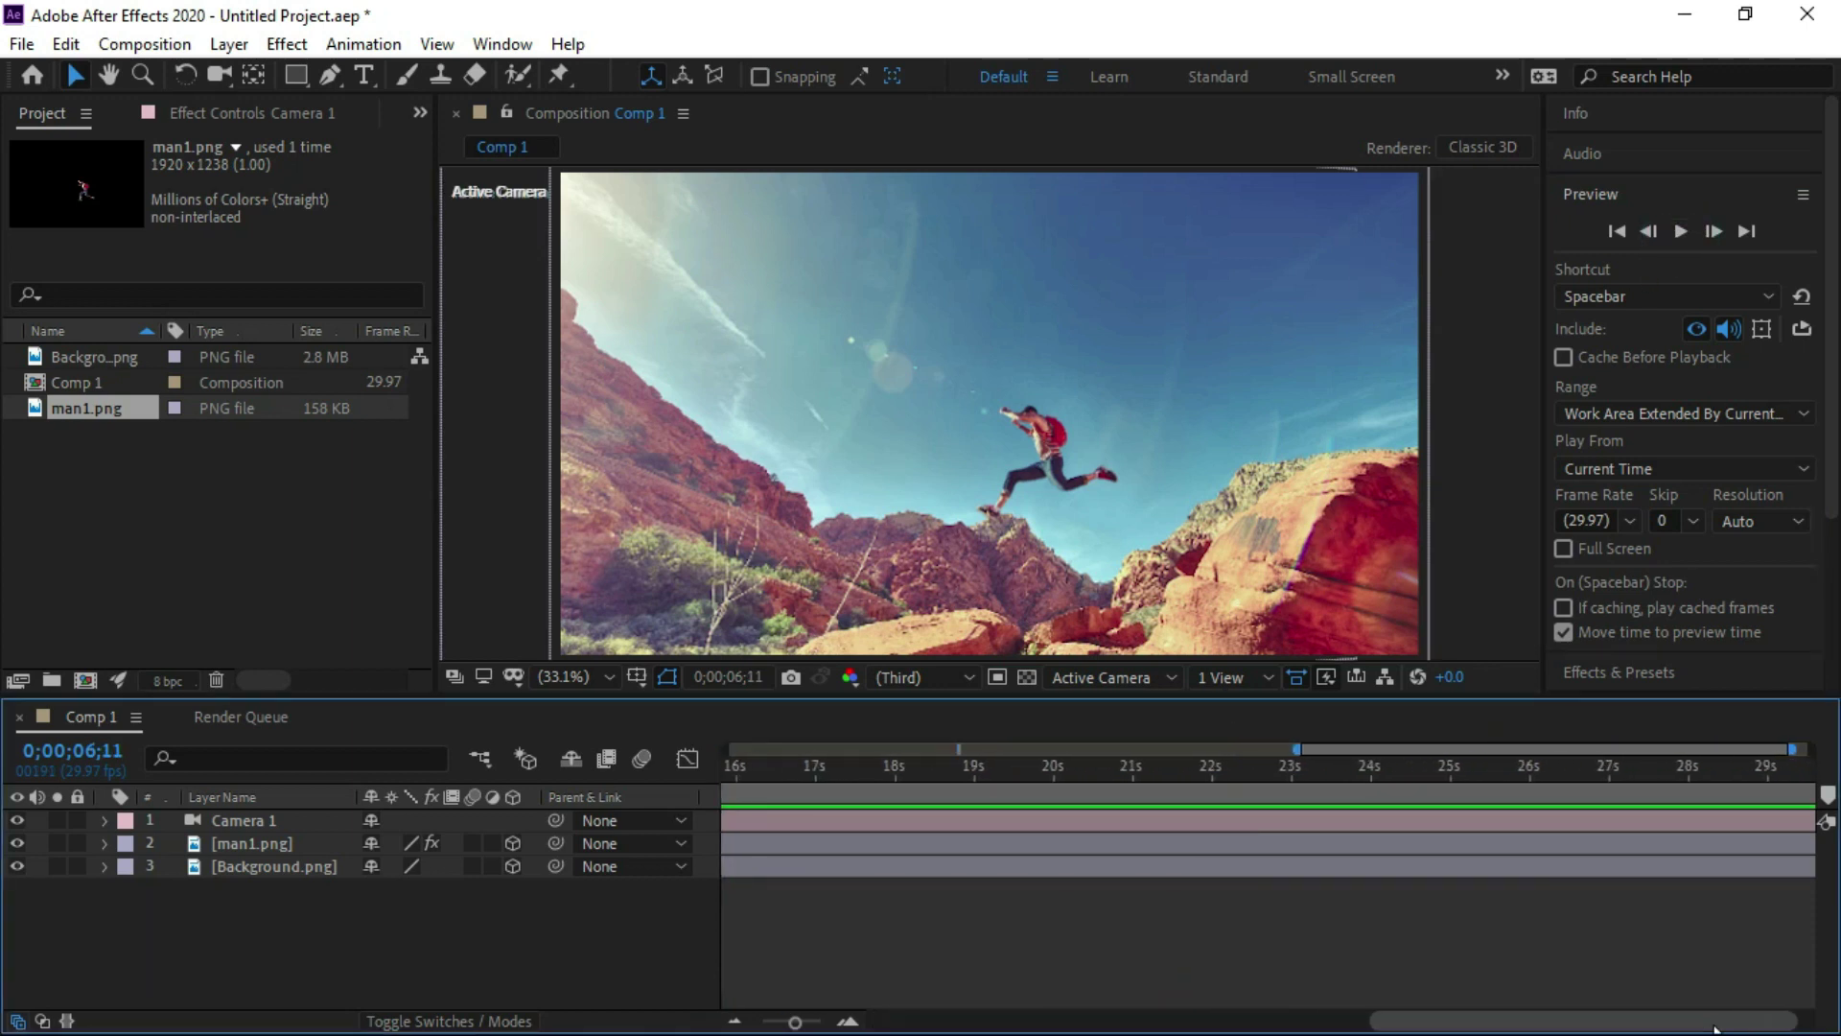
pyautogui.click(1807, 800)
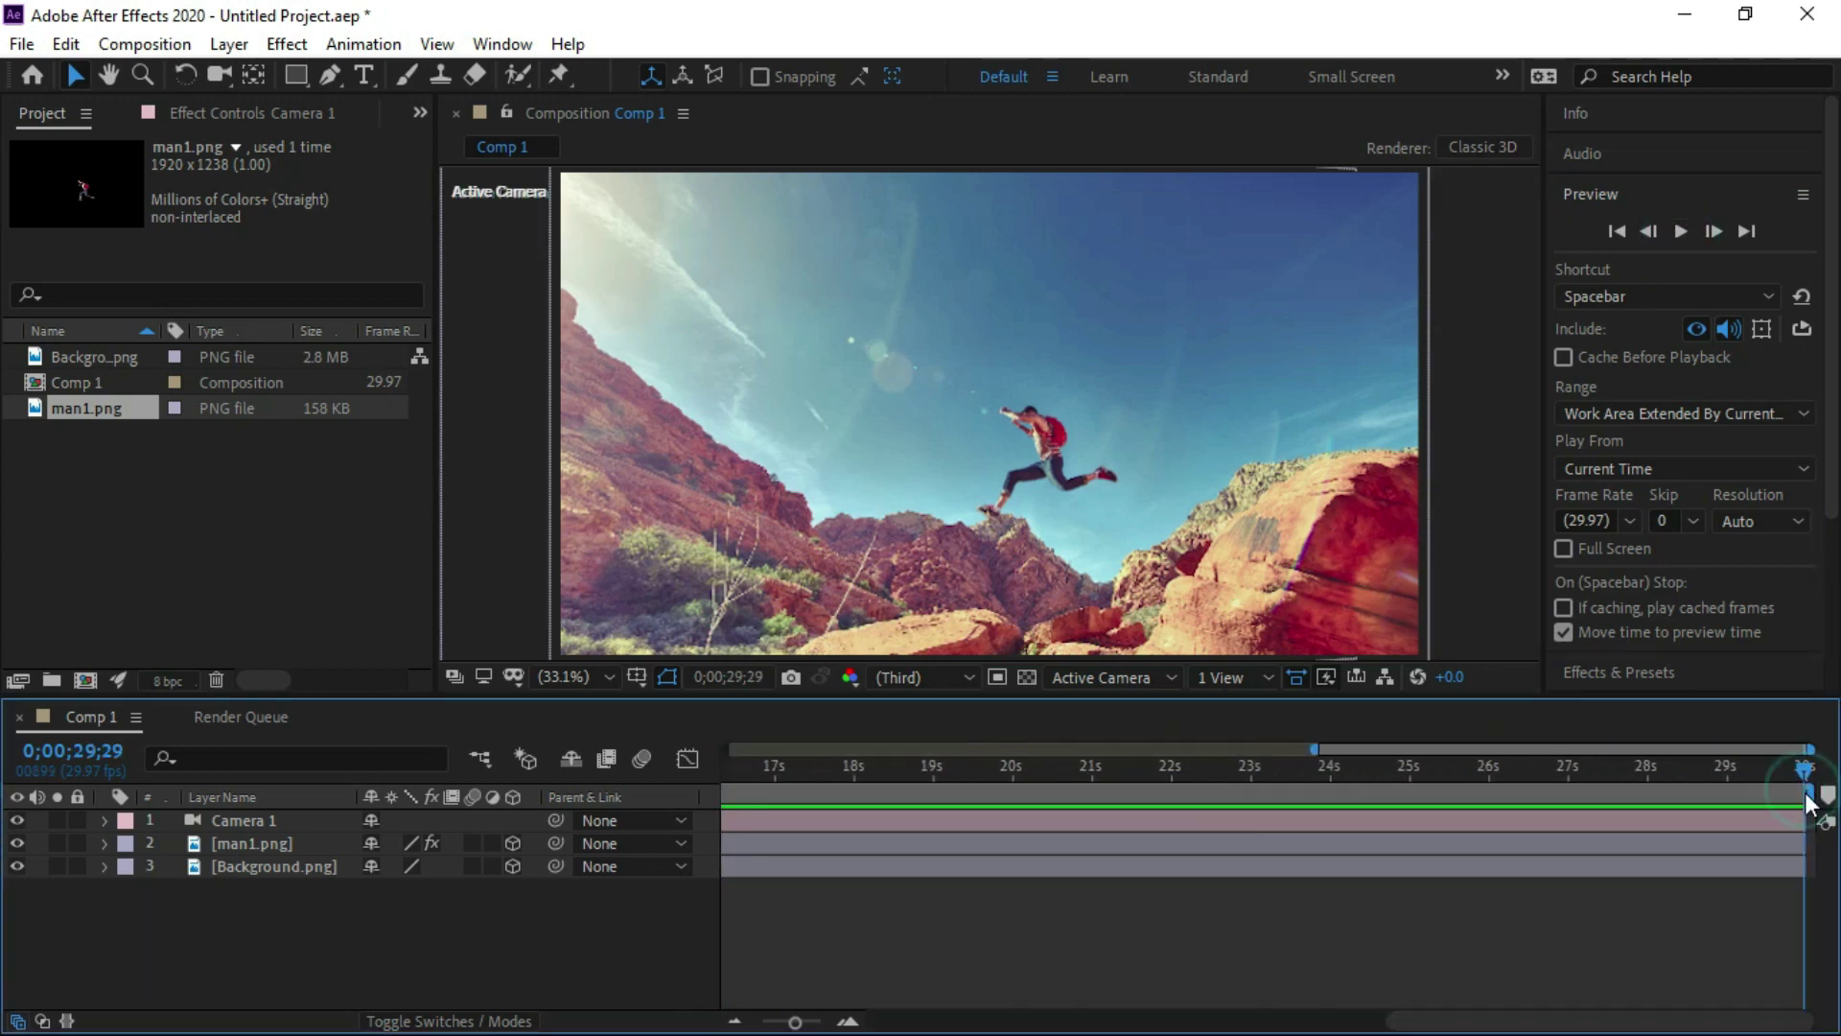
pyautogui.moveTo(1809, 794); pyautogui.dragTo(854, 794)
pyautogui.moveTo(1533, 1020); pyautogui.dragTo(1084, 1024)
pyautogui.moveTo(1740, 794); pyautogui.dragTo(924, 795)
pyautogui.moveTo(1174, 1019); pyautogui.dragTo(876, 1020)
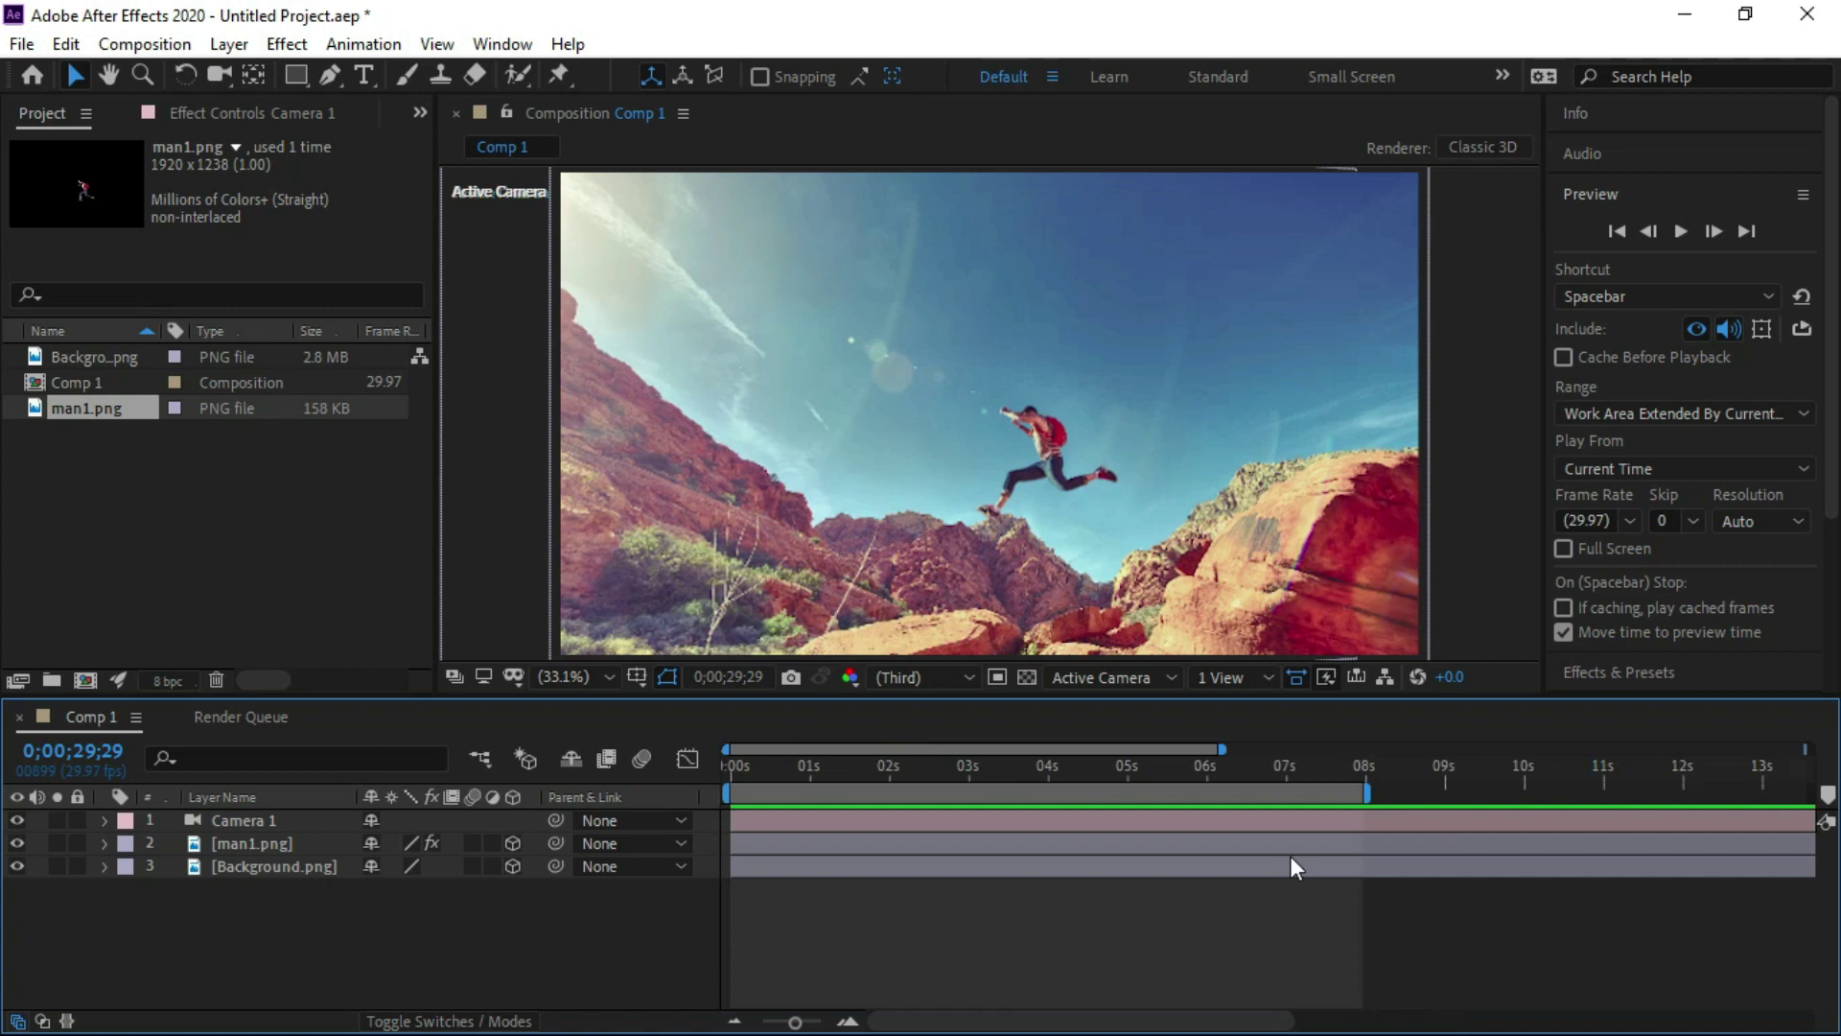
pyautogui.moveTo(1356, 795); pyautogui.dragTo(1225, 793)
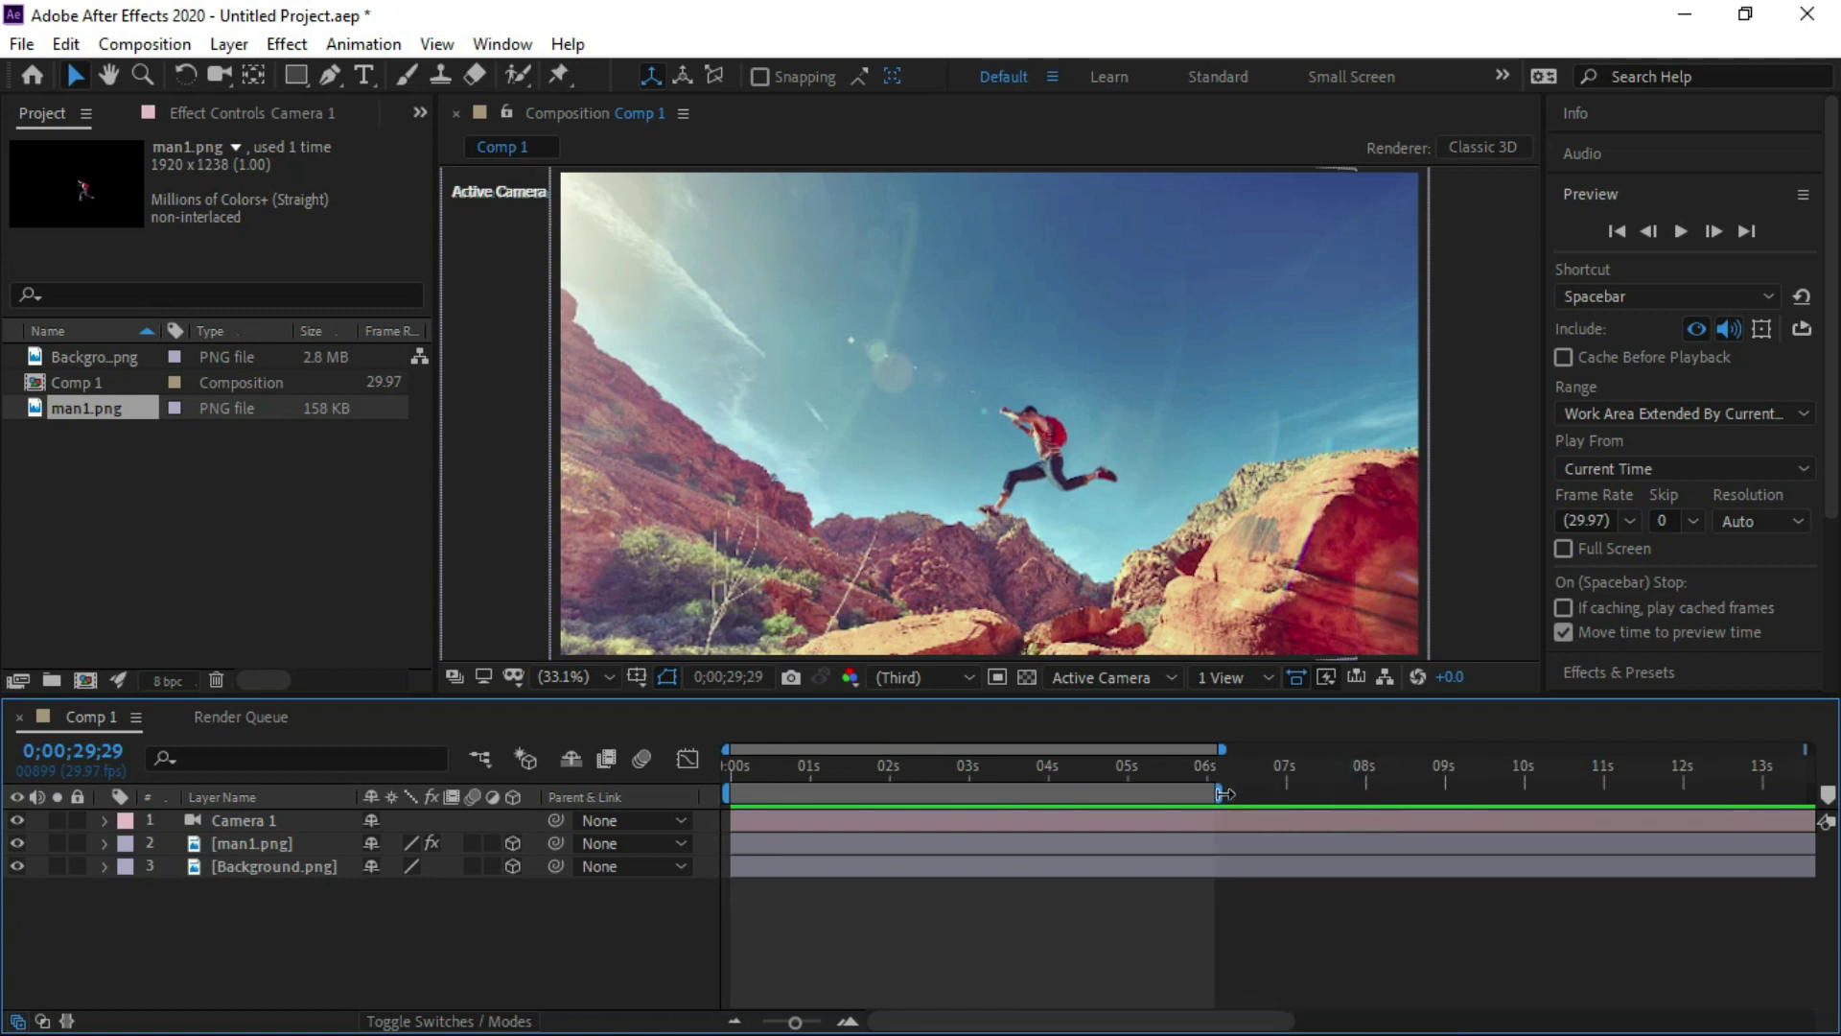
# - Play the trimmed work area from the first frame, replay it from the start, and stop the preview
pyautogui.click(1619, 233)
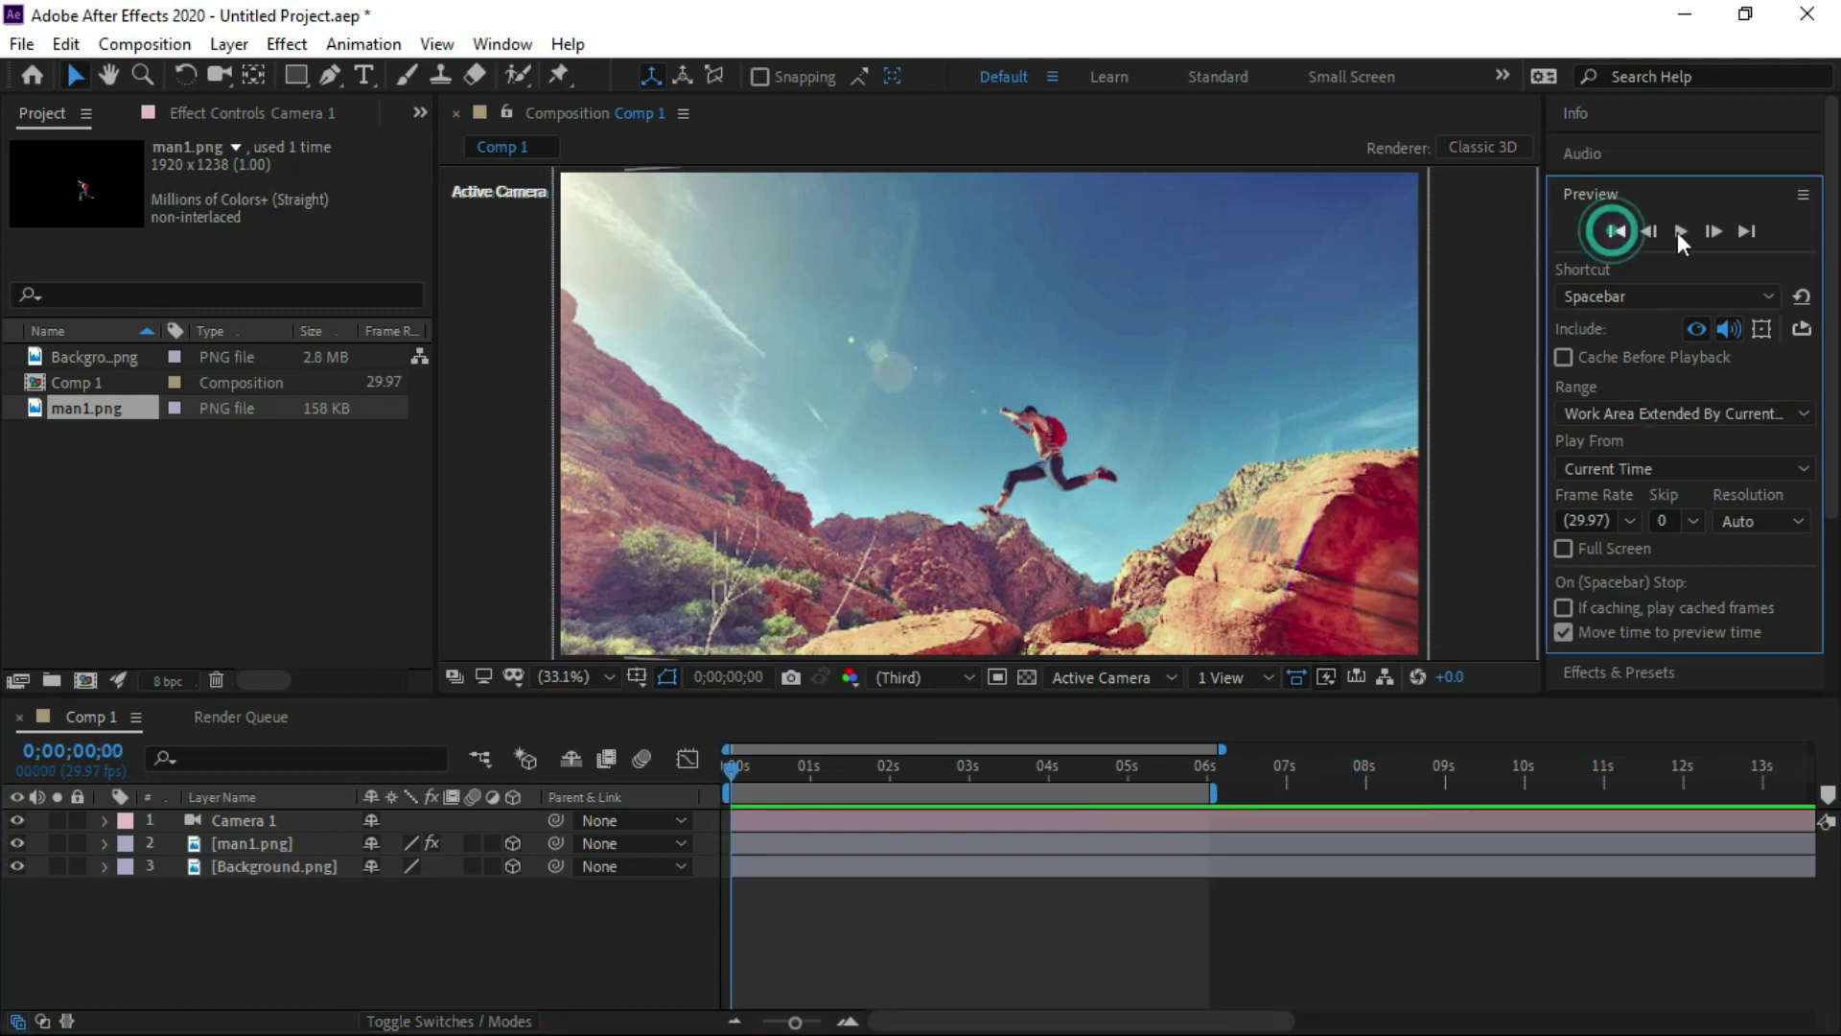
pyautogui.click(1683, 232)
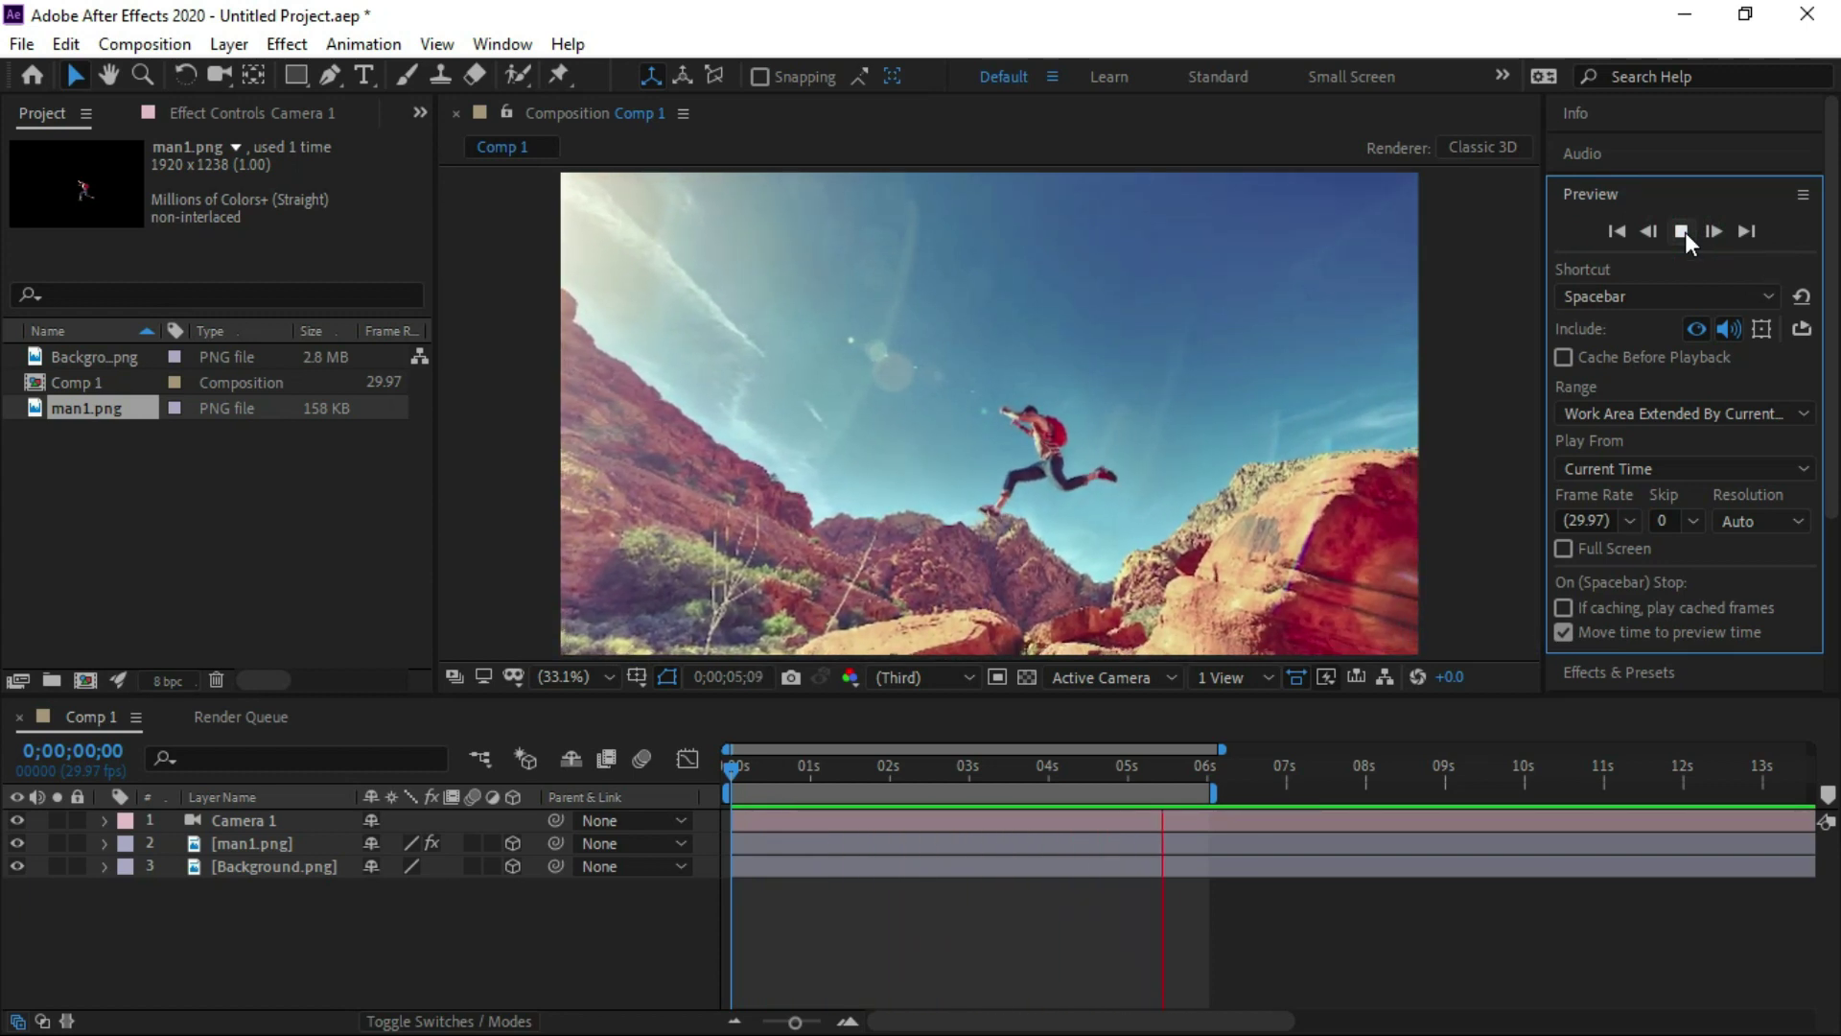
pyautogui.click(1617, 231)
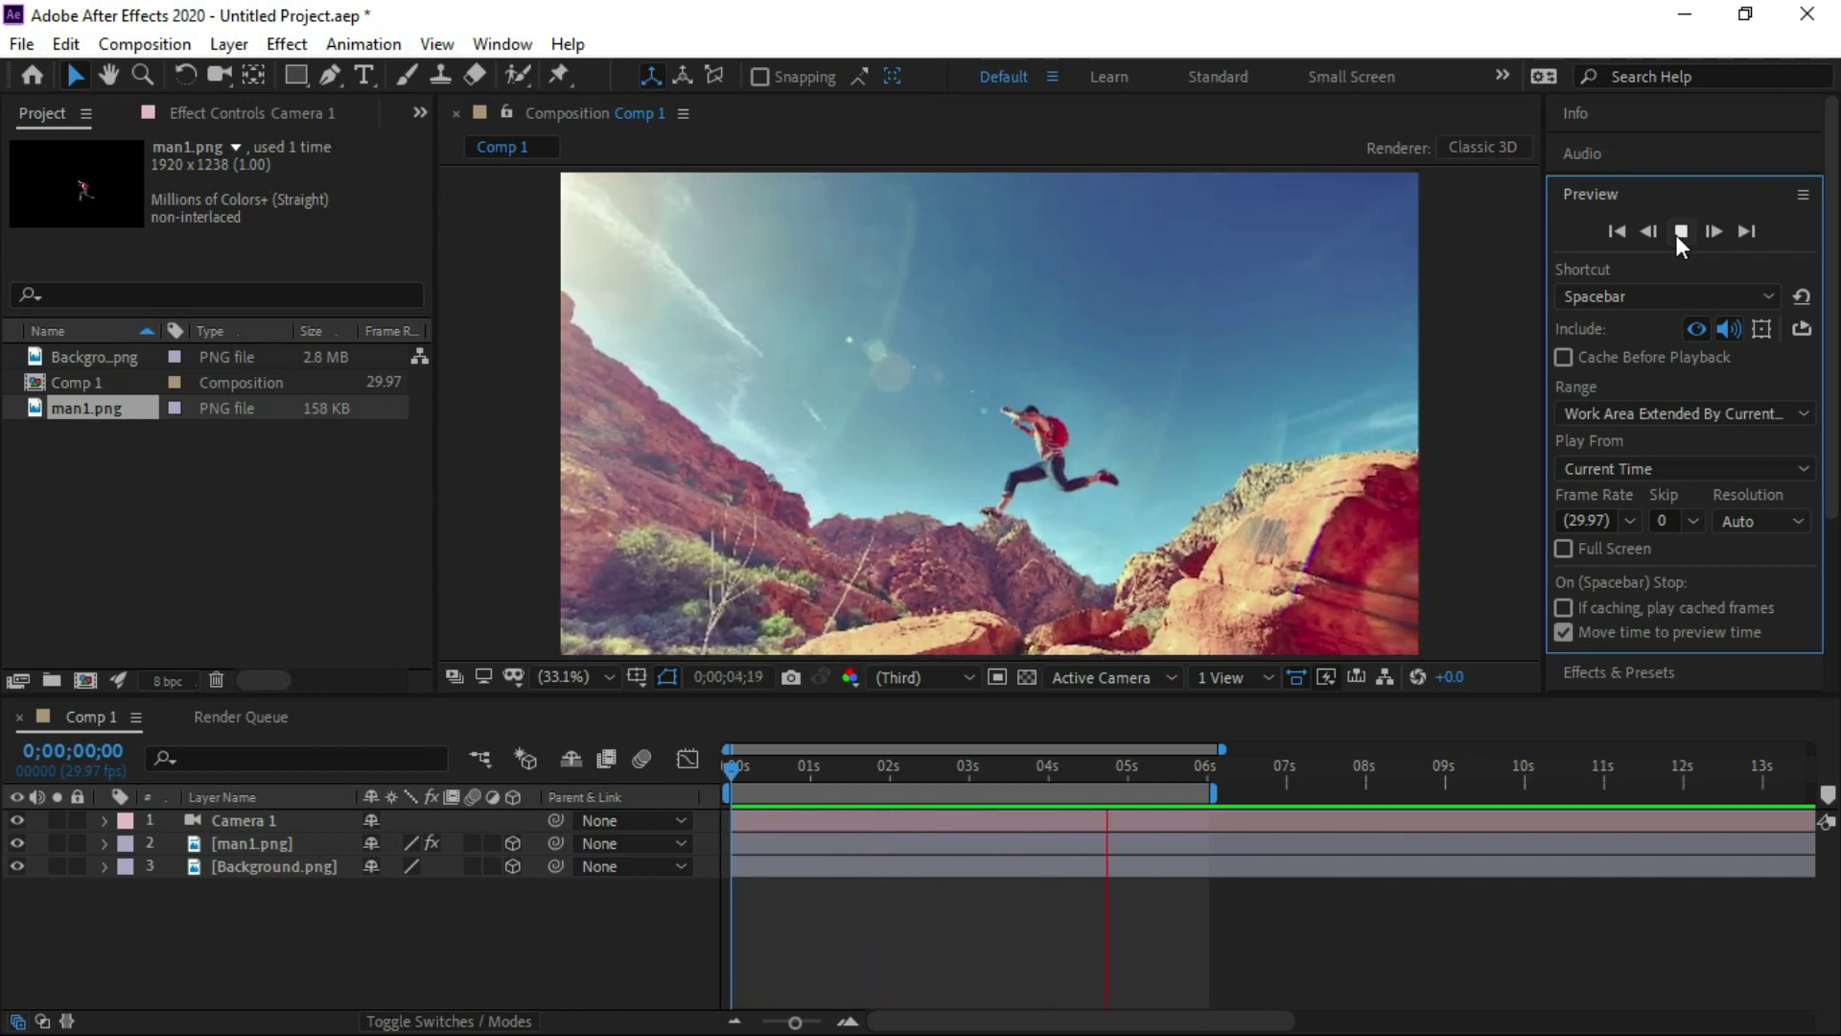
pyautogui.click(1681, 240)
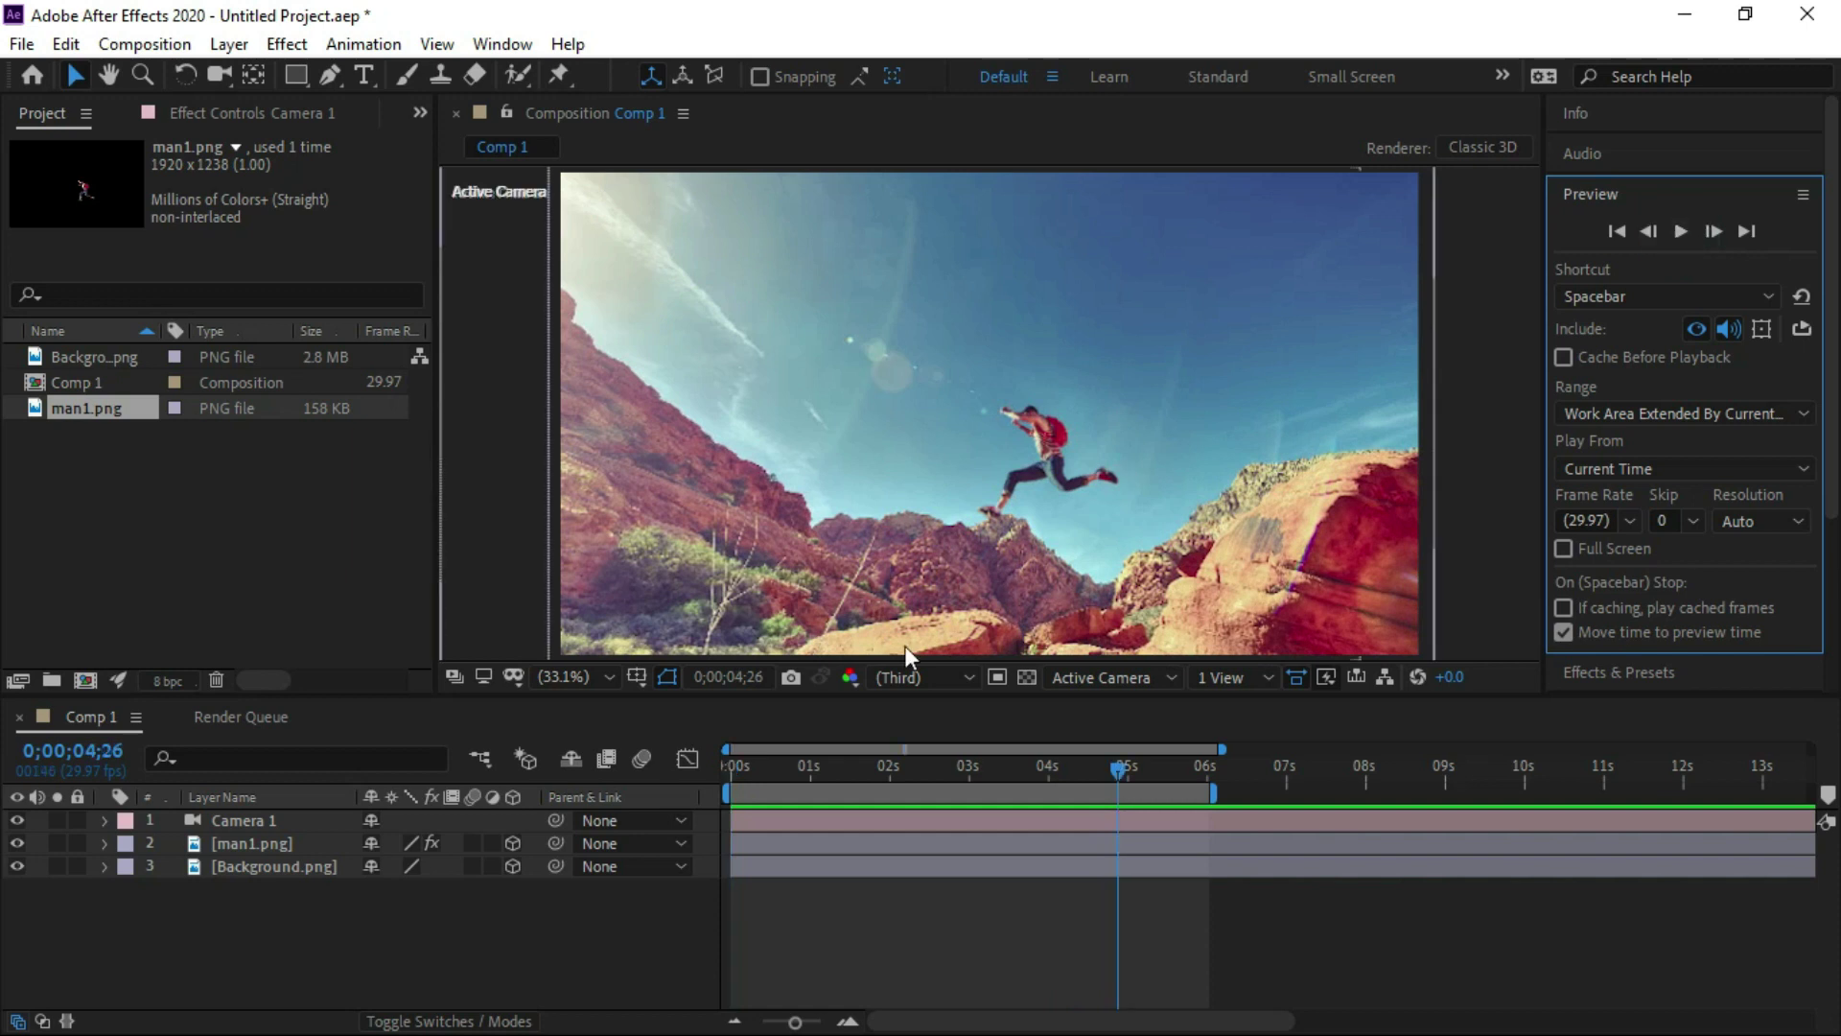